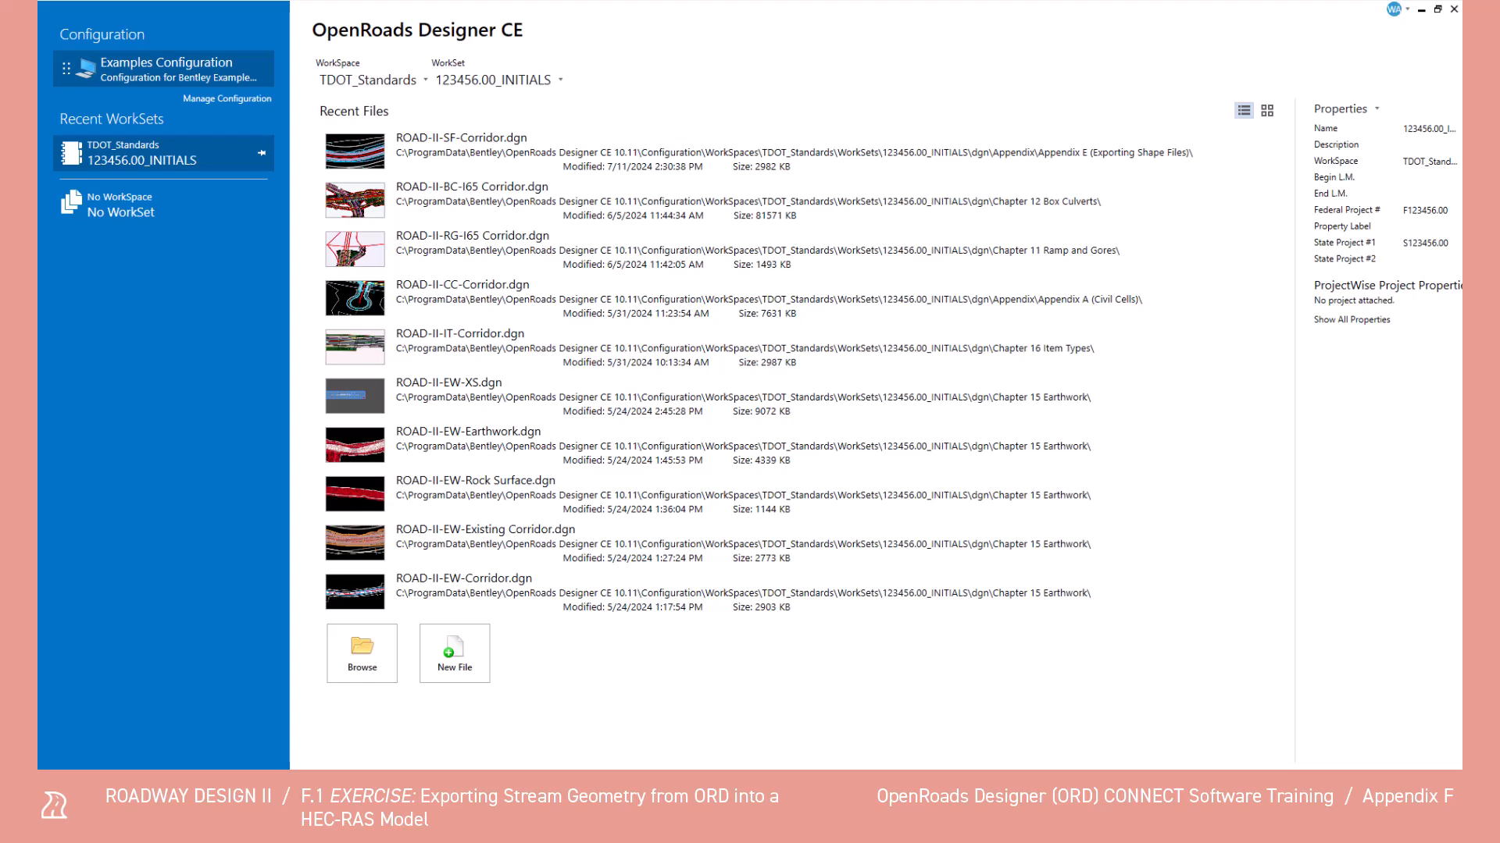
Step: Create the file ROAD-II-HEC-Stream Model in the Appendix F folder, using TDOTSeed2D.dgn as the seed file
{"action": "left_click", "coordinate": [481, 653]}
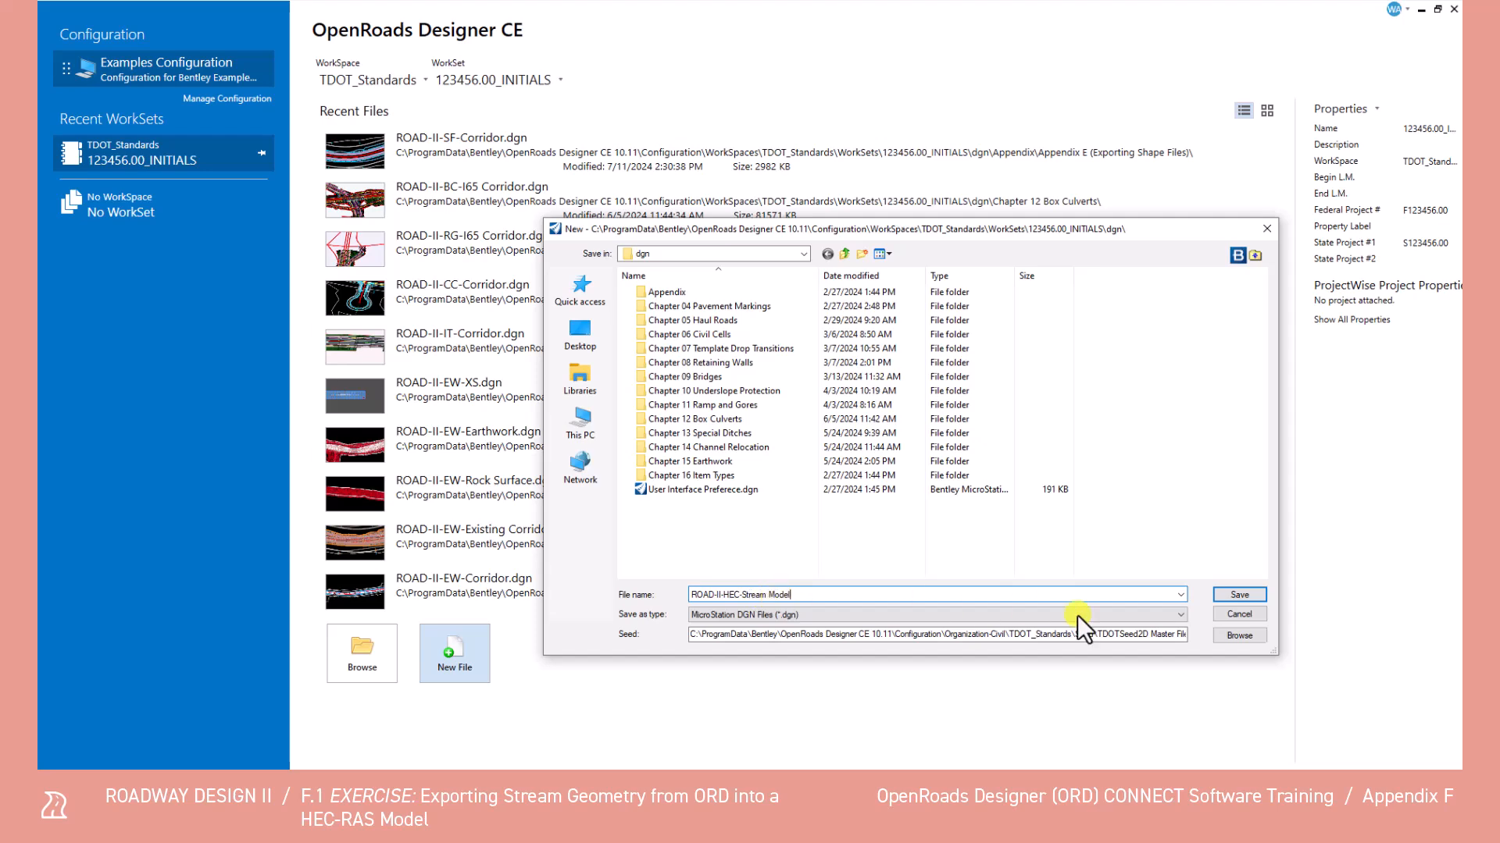
{"action": "left_click", "coordinate": [1229, 634]}
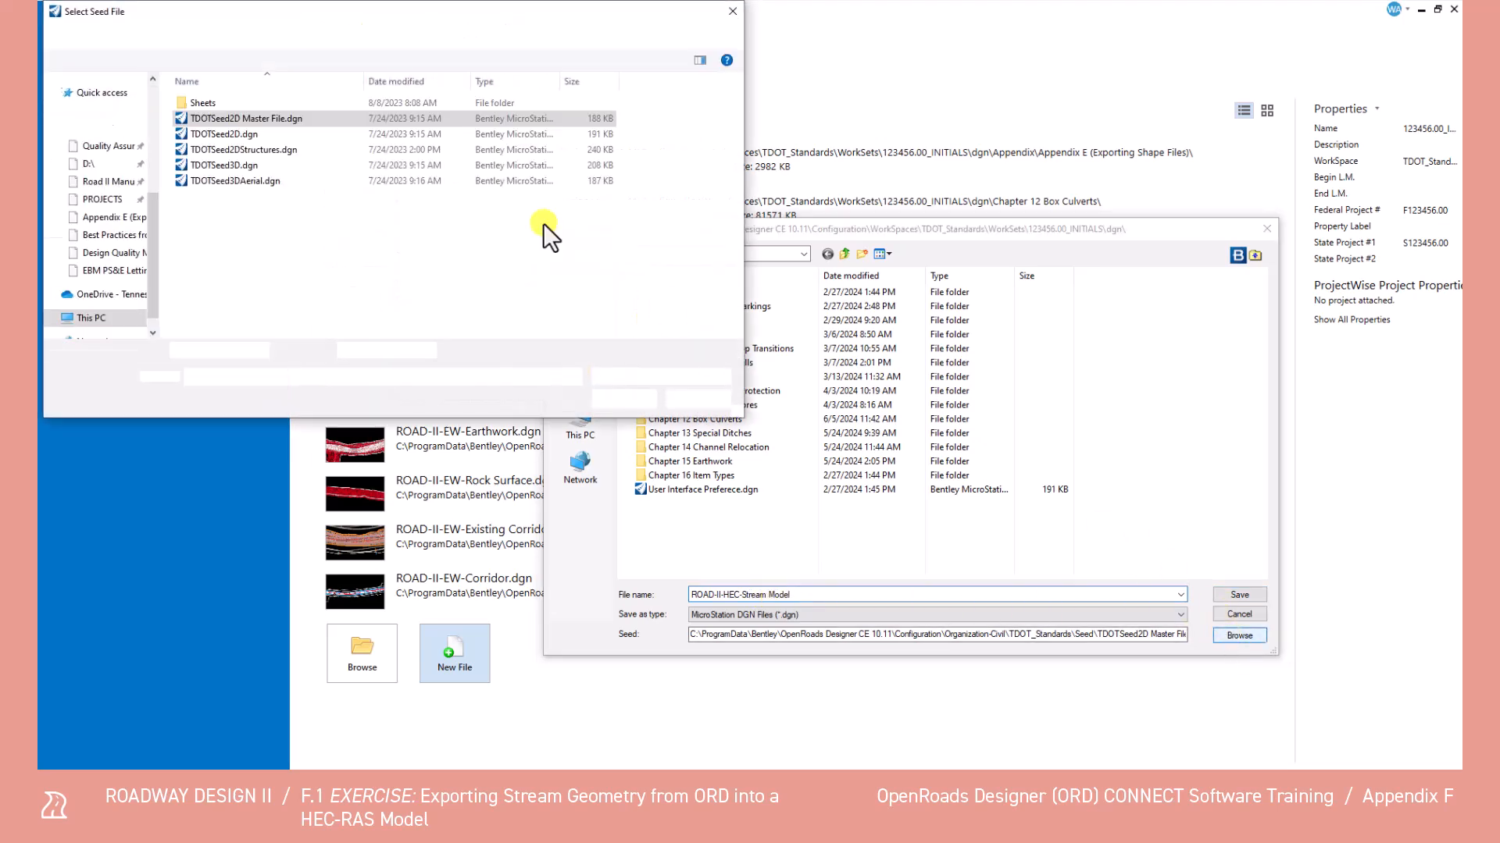
{"action": "double_click", "coordinate": [256, 134]}
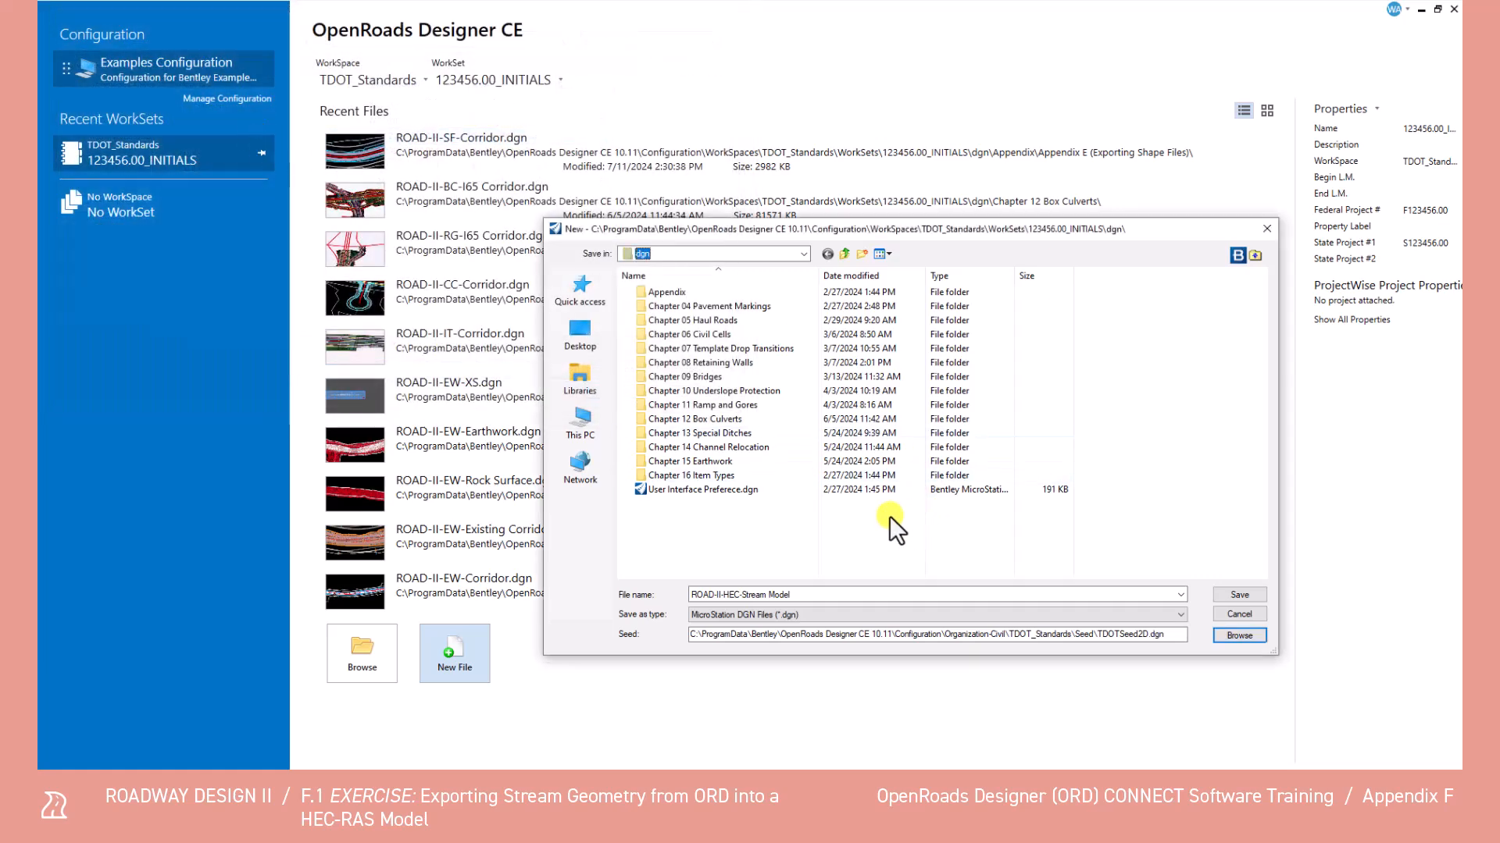
{"action": "double_click", "coordinate": [718, 289]}
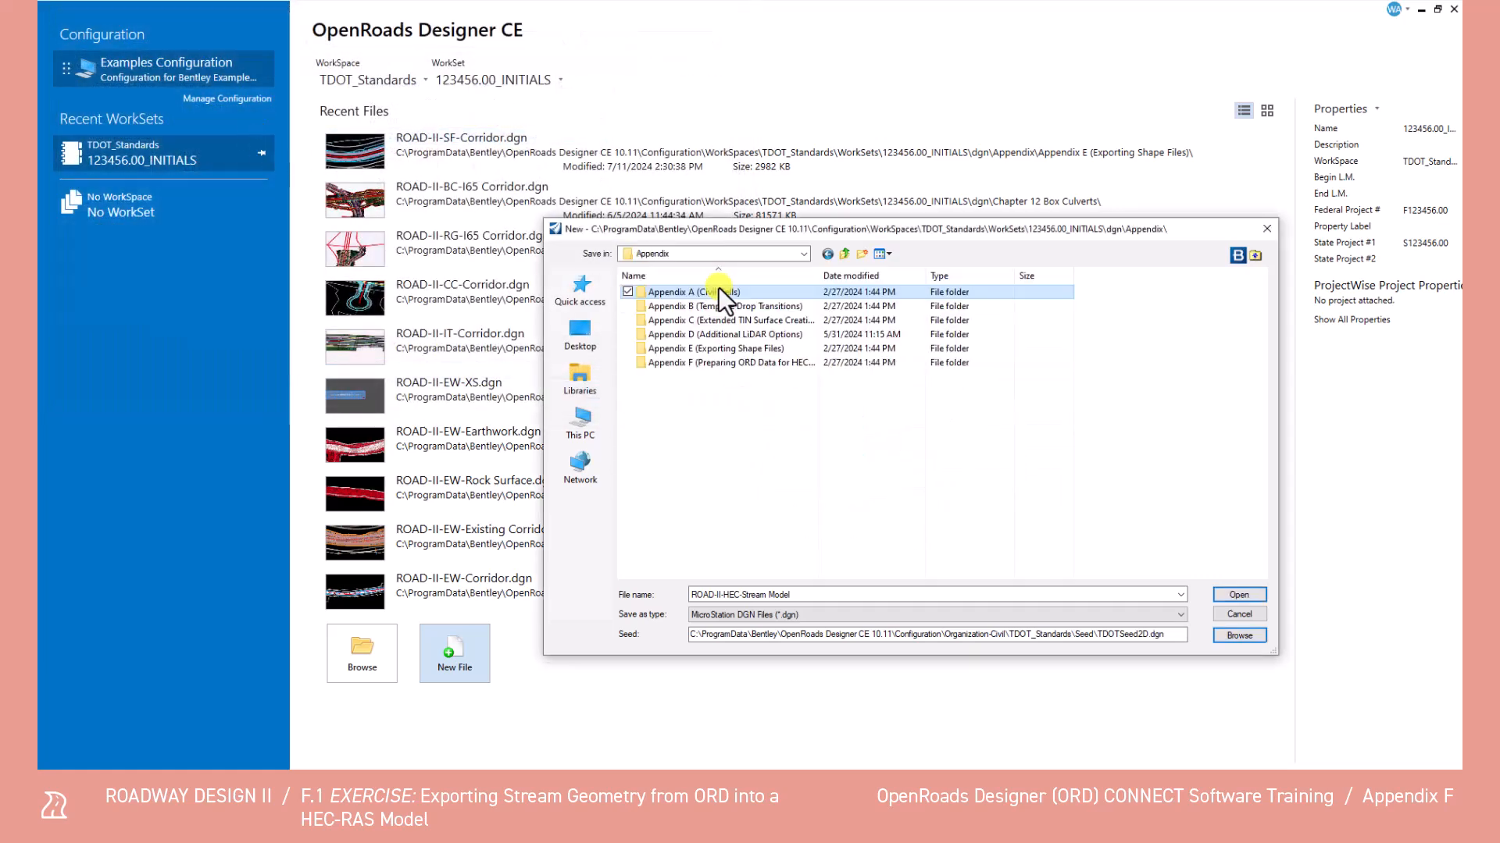
{"action": "double_click", "coordinate": [716, 362]}
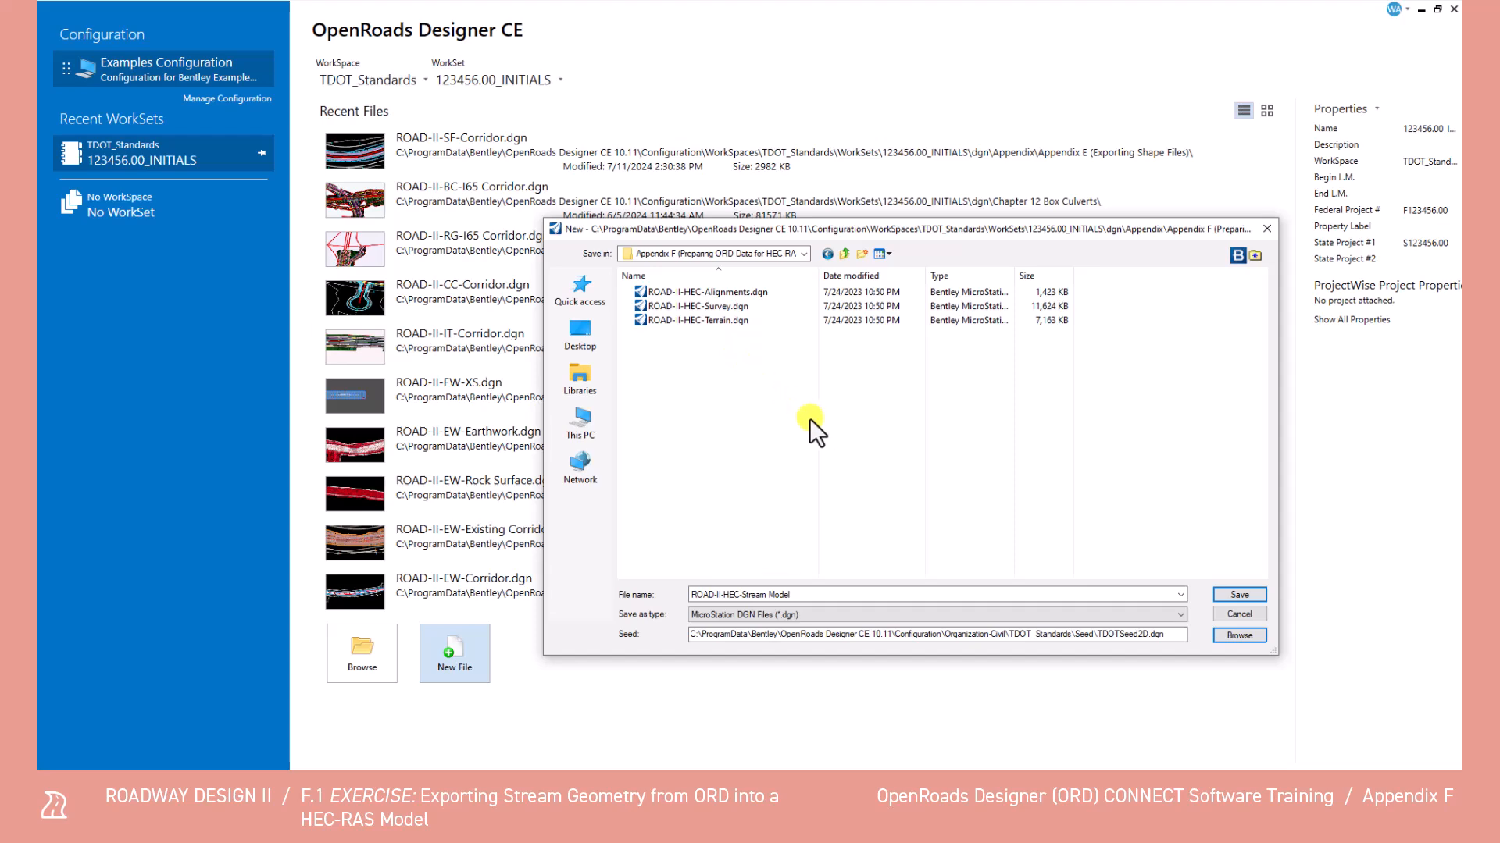
{"action": "left_click", "coordinate": [1237, 594]}
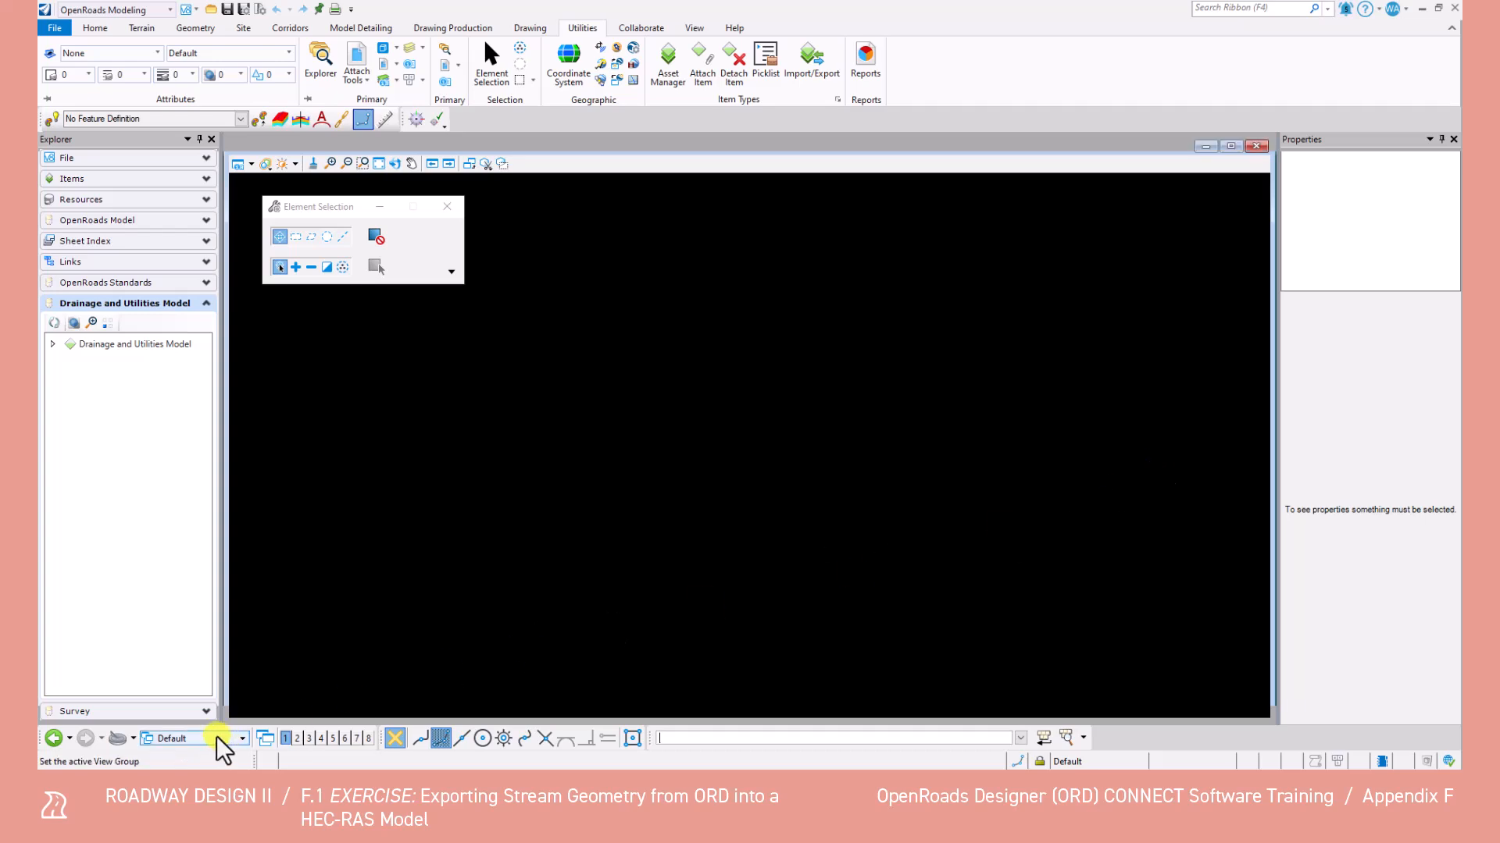
Step: Attach ROAD-II-HEC-Terrain.dgn, ROAD-II-HEC-Survey.dgn and ROAD-II-HEC-Alignments.dgn as references with the Coincident World method
{"action": "left_click", "coordinate": [357, 62]}
{"action": "left_click", "coordinate": [424, 376]}
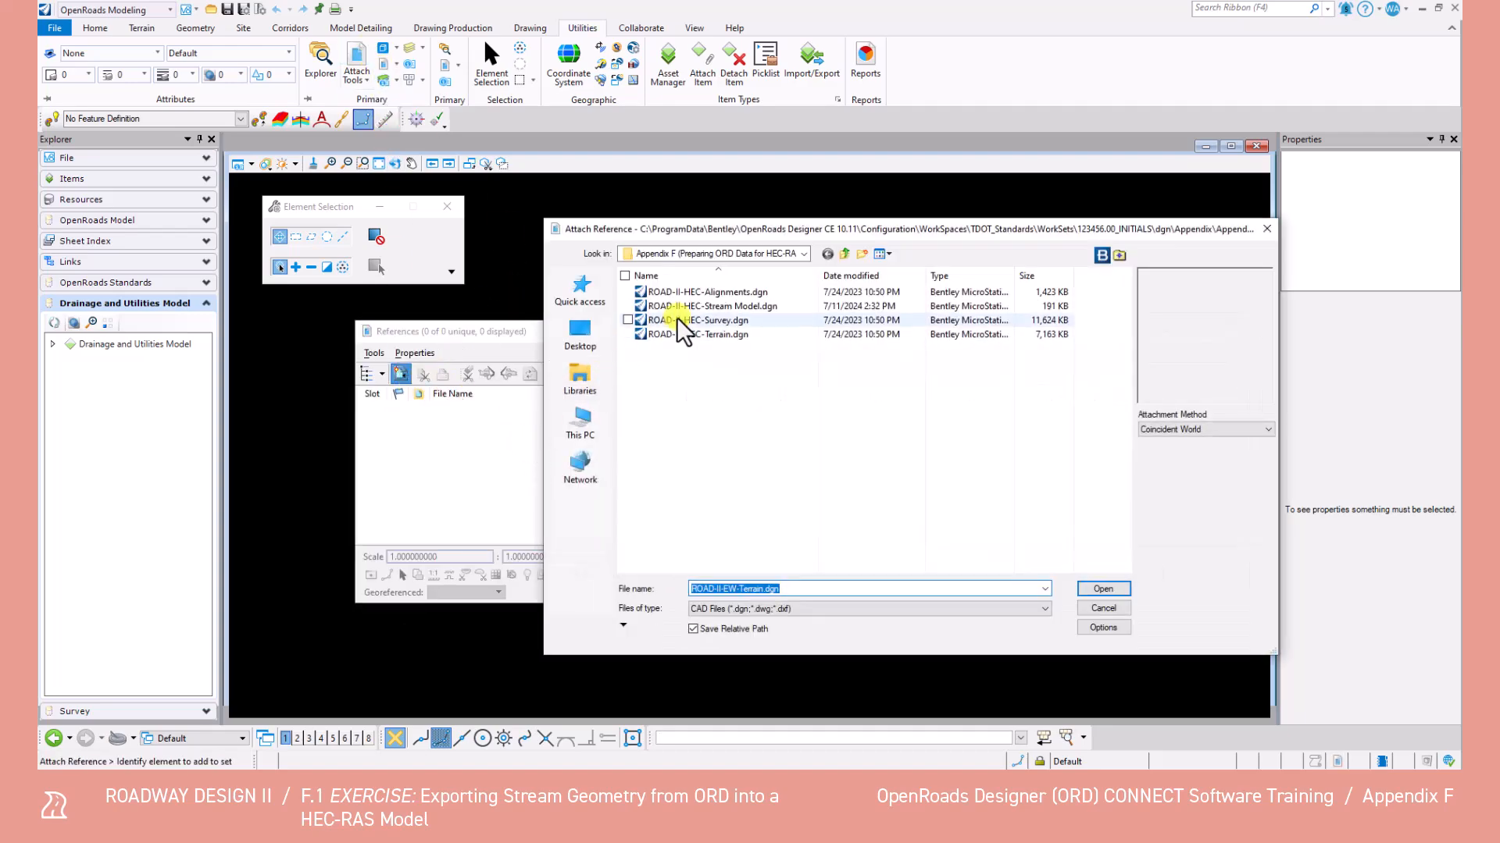
{"action": "left_click", "coordinate": [739, 279]}
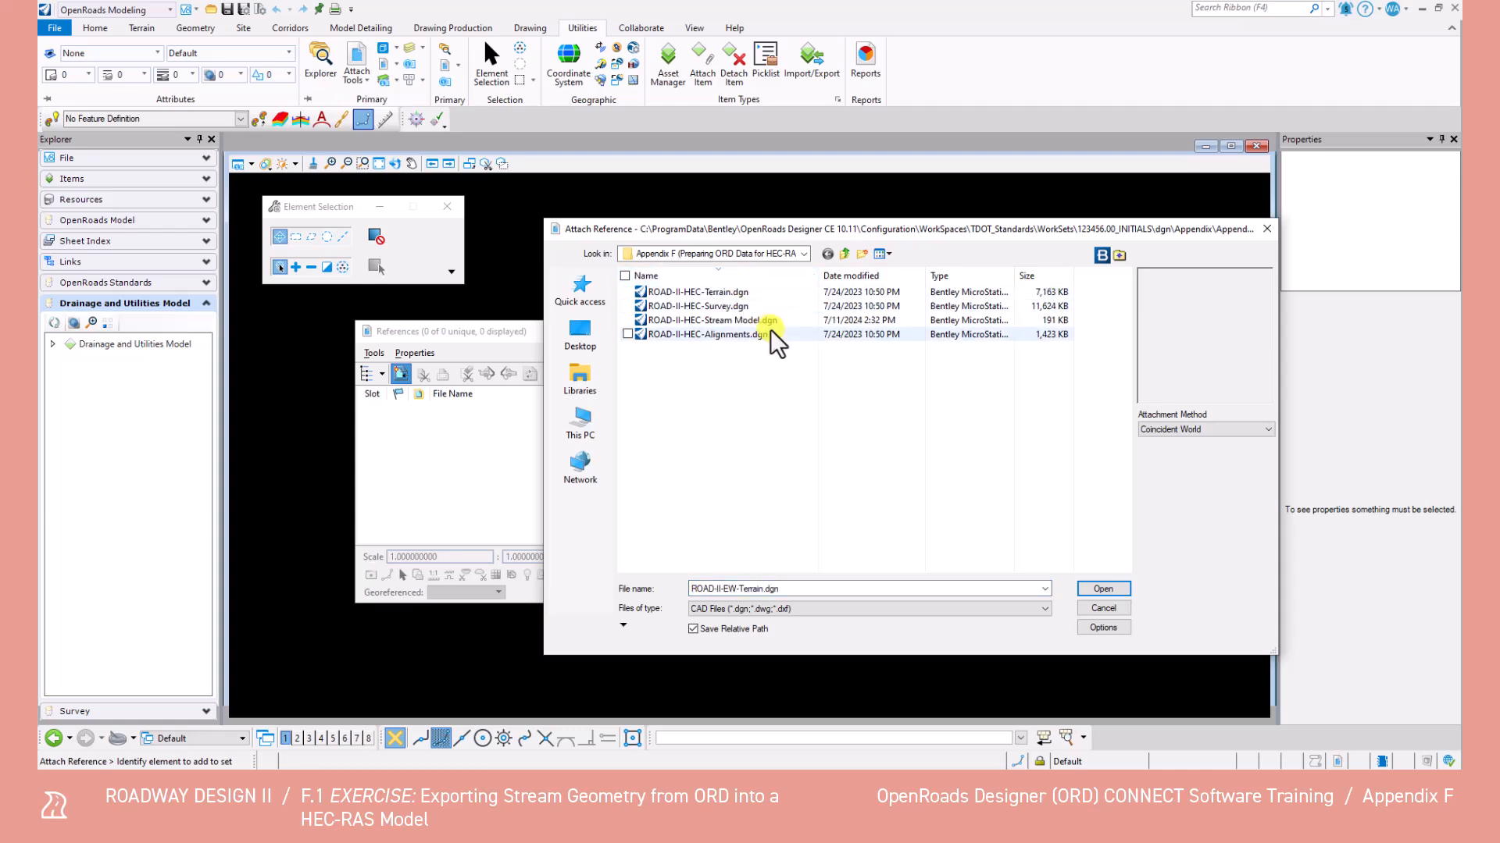
{"action": "left_click", "coordinate": [776, 336]}
{"action": "left_click", "coordinate": [749, 305], "text": "ctrl"}
{"action": "left_click", "coordinate": [760, 293], "text": "ctrl"}
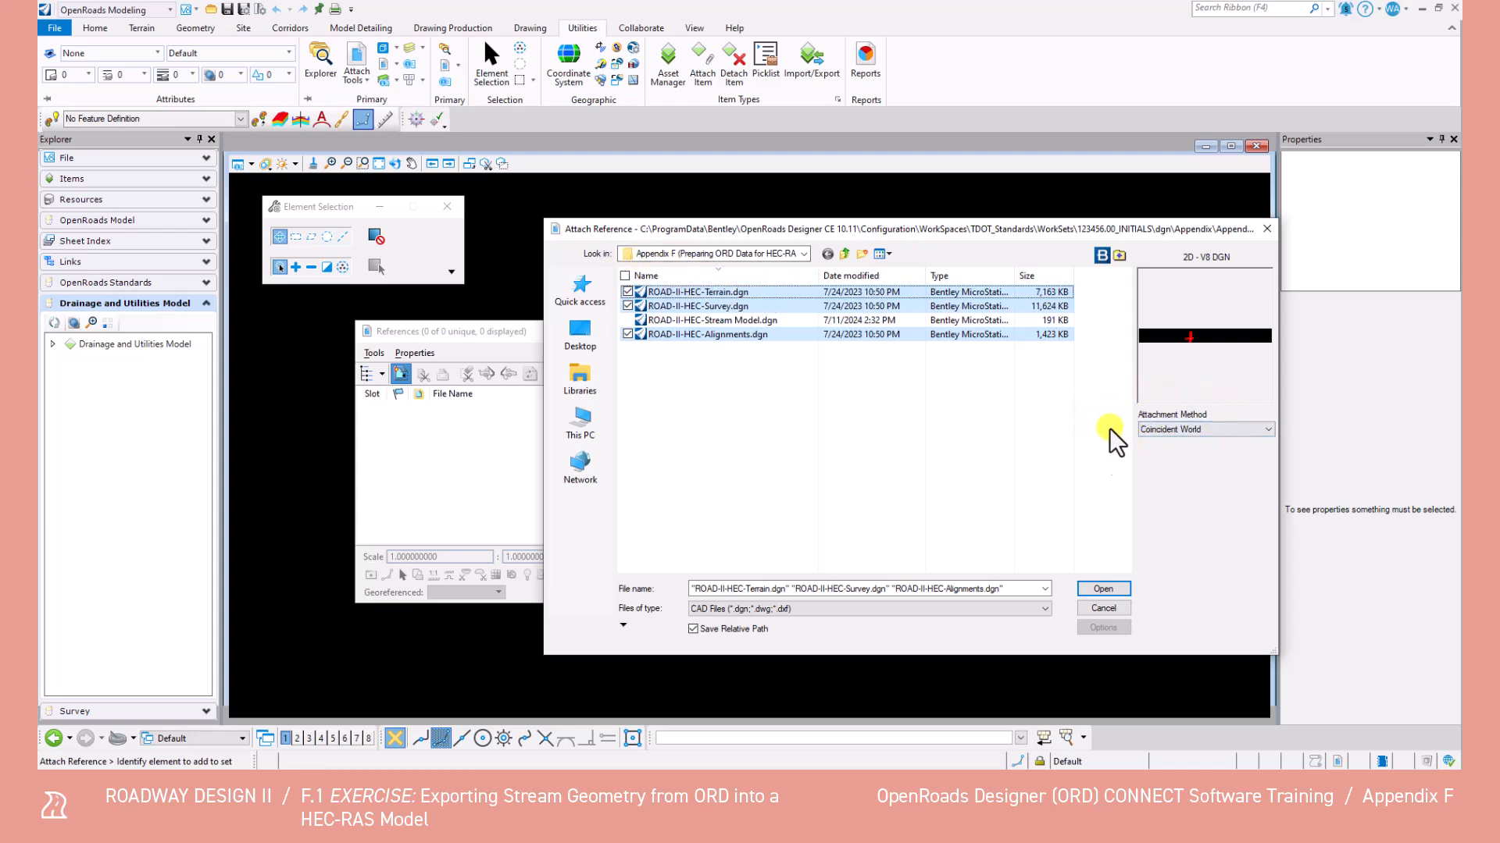
{"action": "left_click", "coordinate": [1101, 591]}
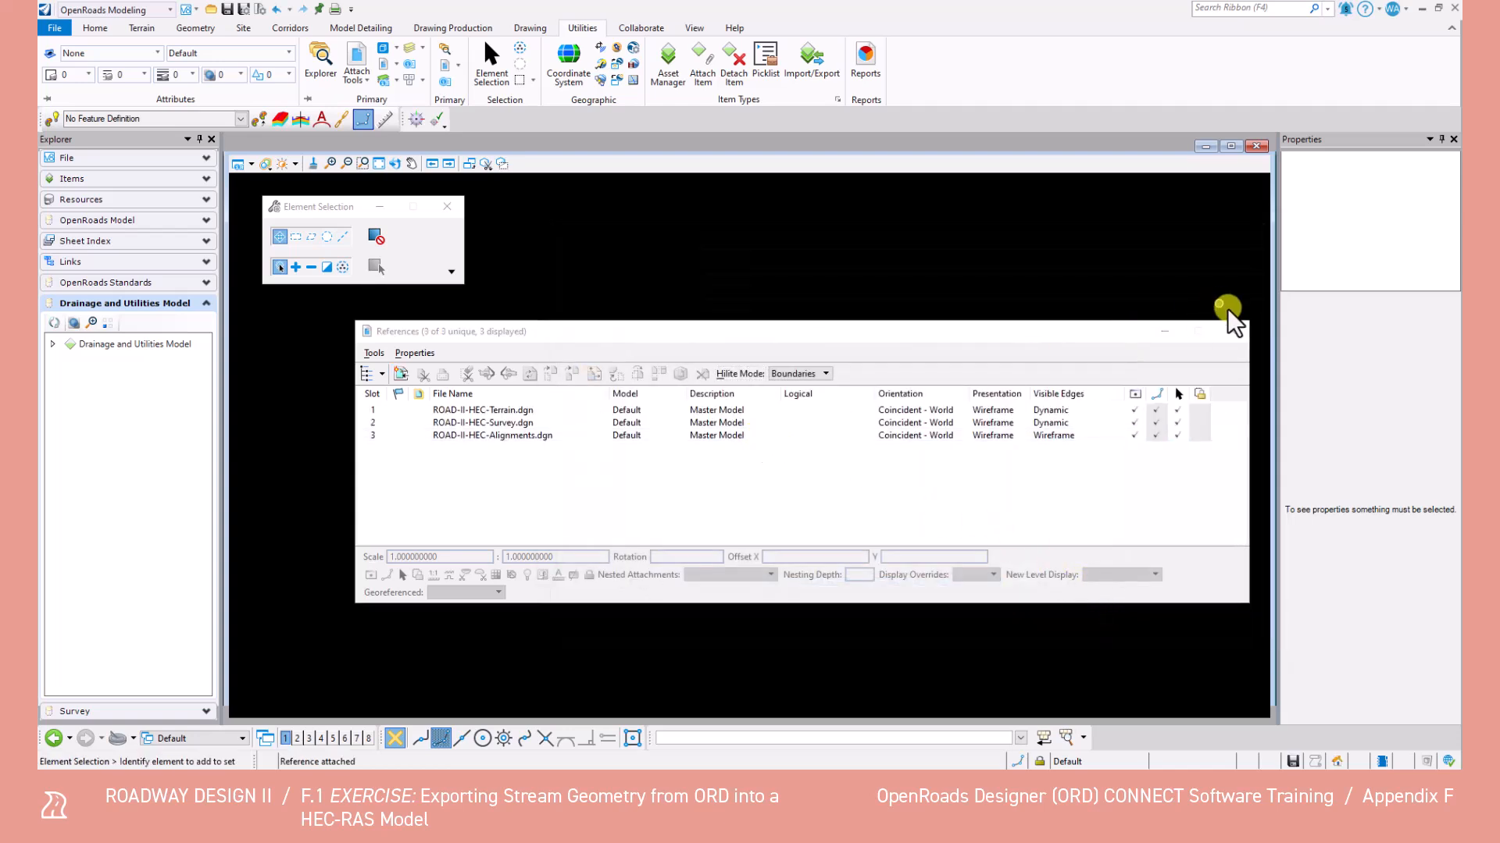
{"action": "left_click", "coordinate": [1235, 331]}
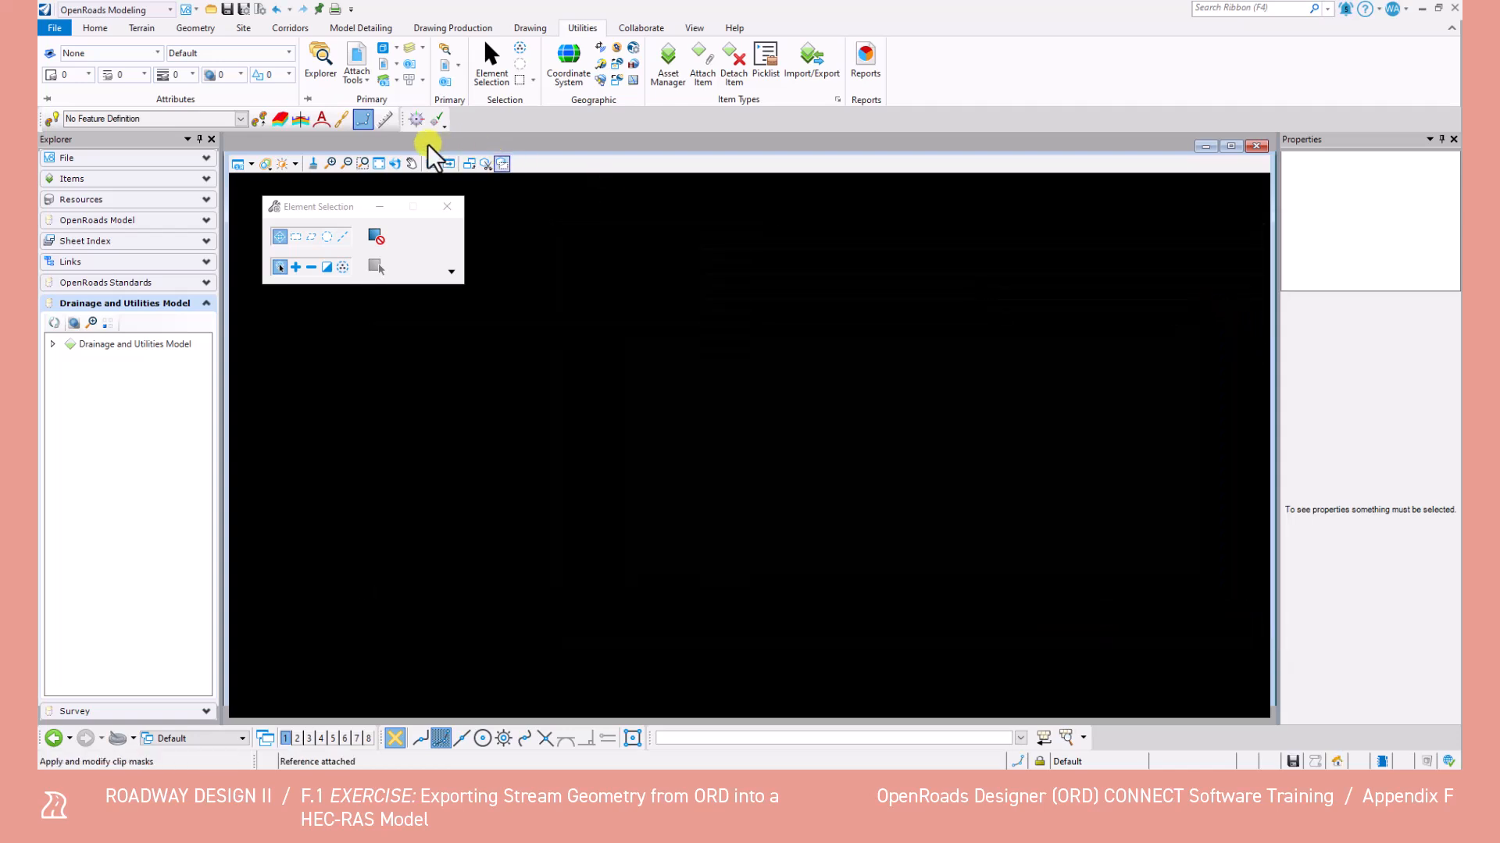
Step: Fit the view, select the referenced terrain model by its boundary and set its Override Symbology to Yes
{"action": "left_click", "coordinate": [378, 164]}
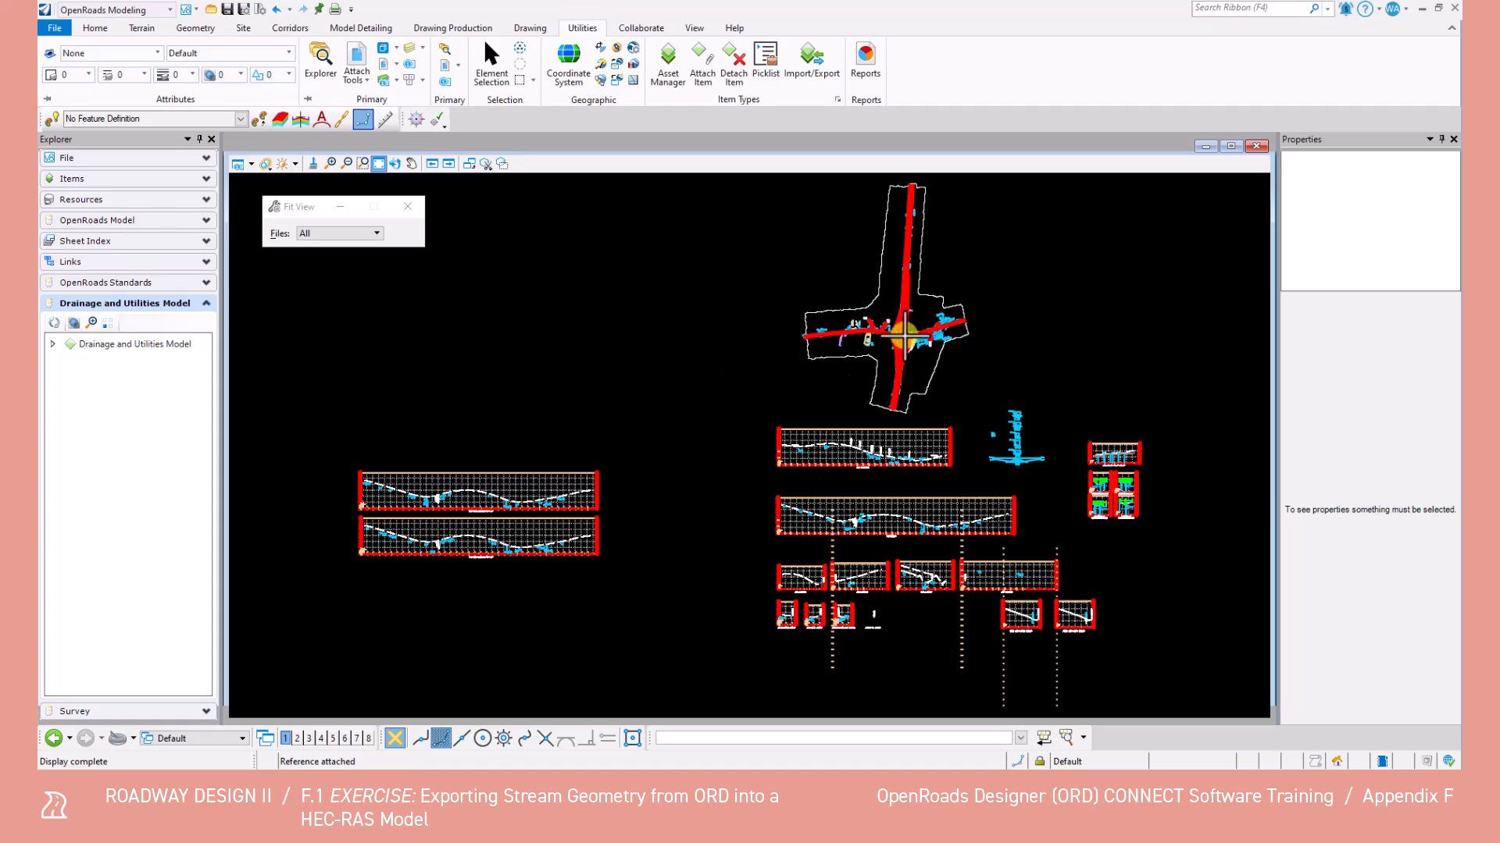
{"action": "scroll", "coordinate": [879, 328], "scroll_direction": "up", "scroll_amount": 3}
{"action": "left_click", "coordinate": [484, 77]}
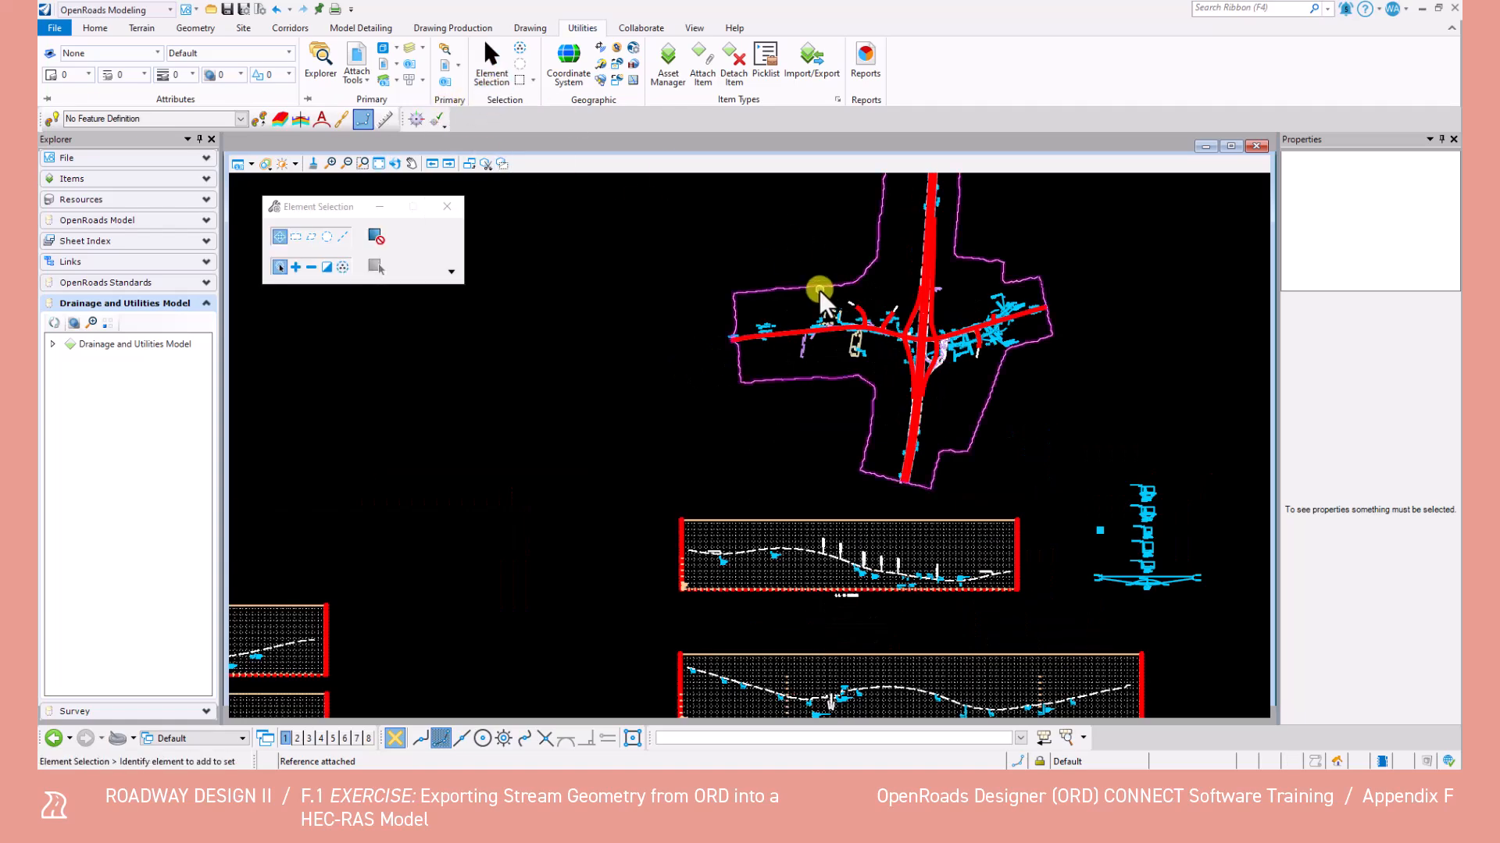
{"action": "left_click", "coordinate": [819, 290]}
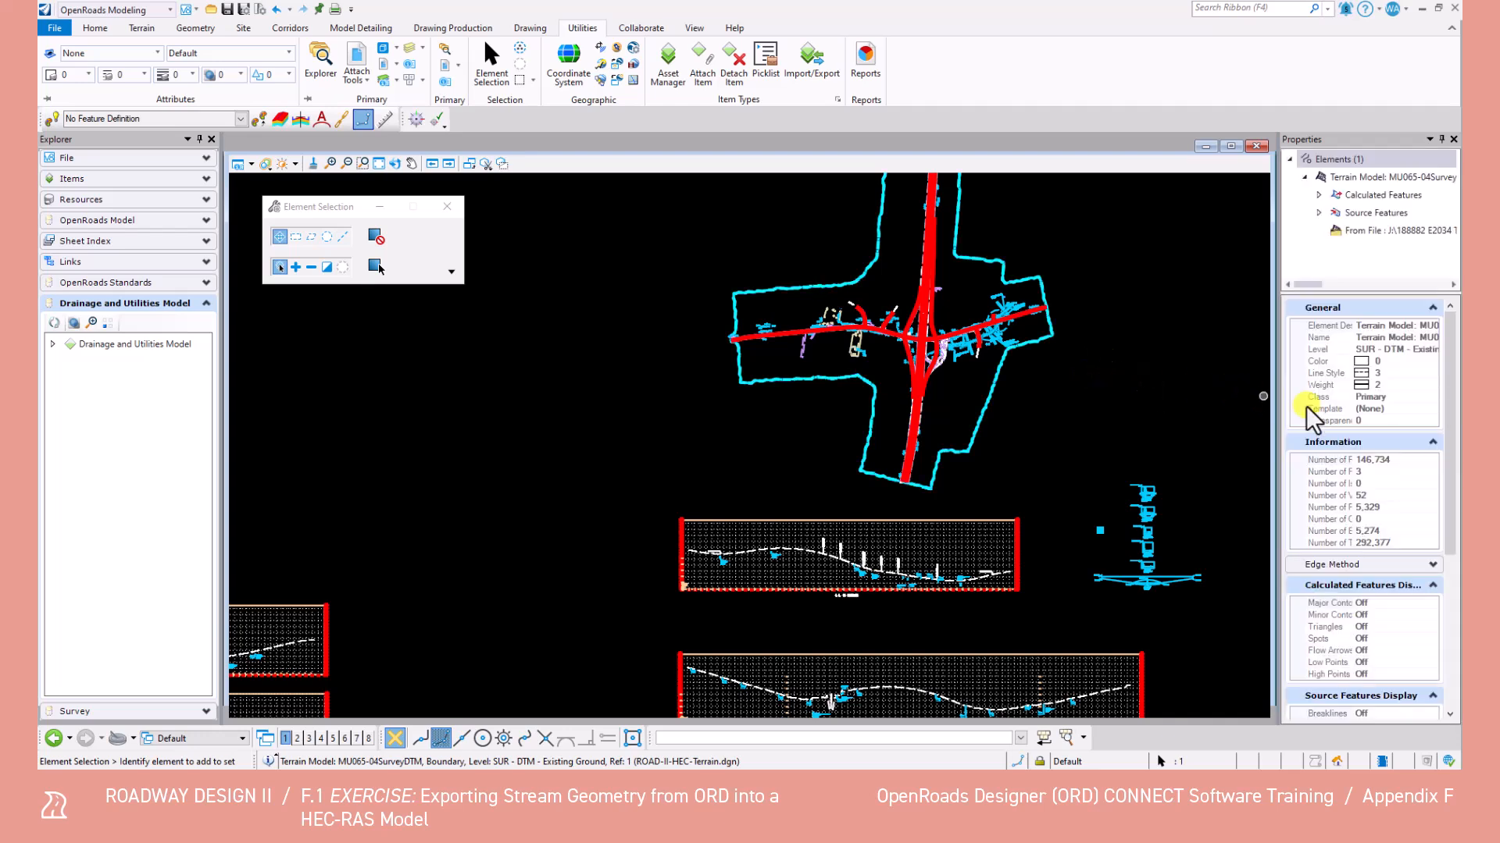
{"action": "scroll", "coordinate": [1375, 508], "scroll_direction": "down", "scroll_amount": 6}
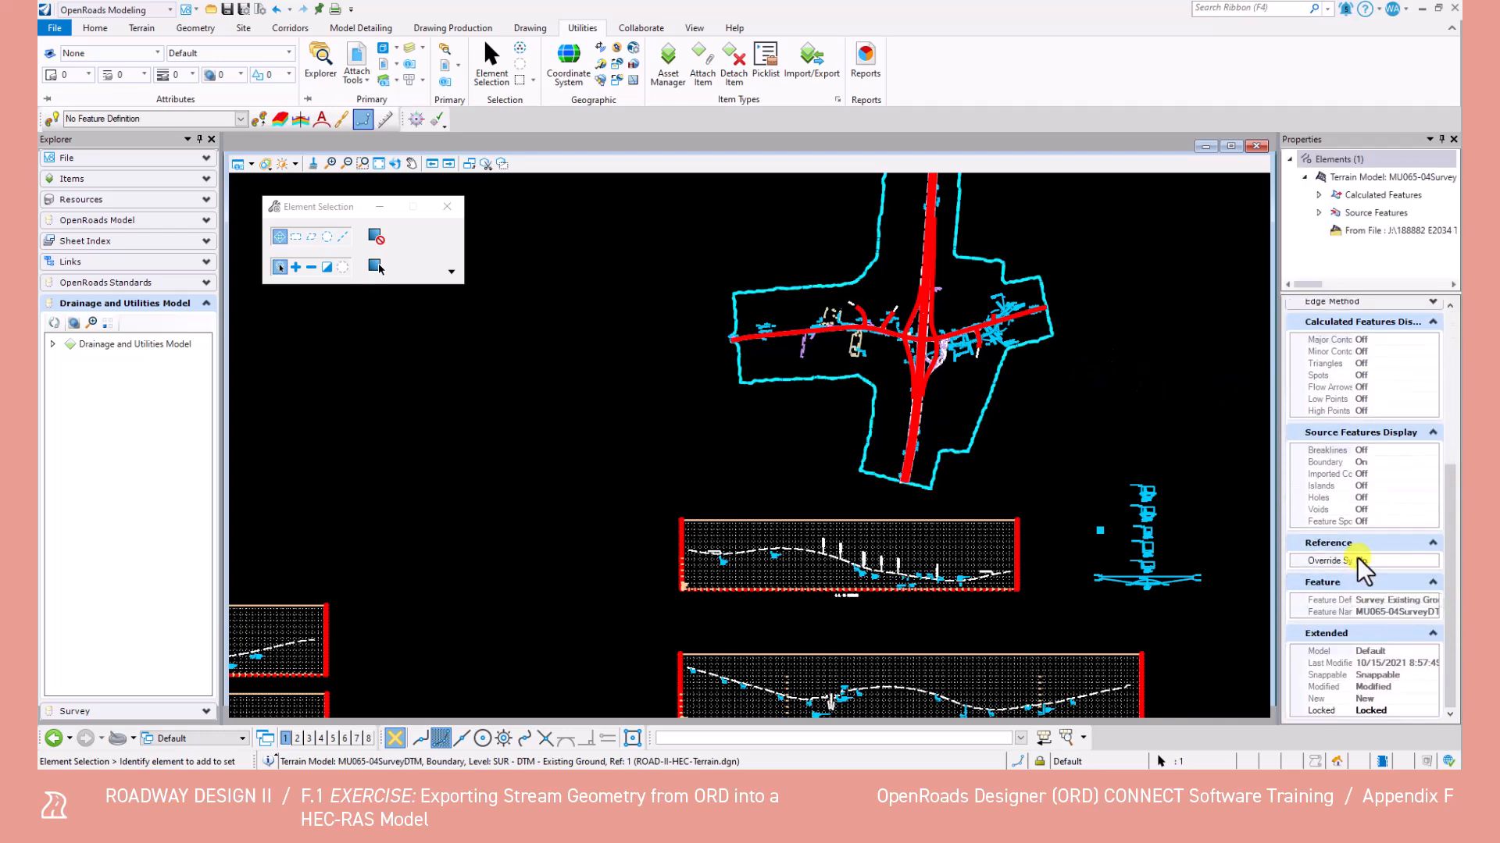
{"action": "left_click", "coordinate": [1387, 561]}
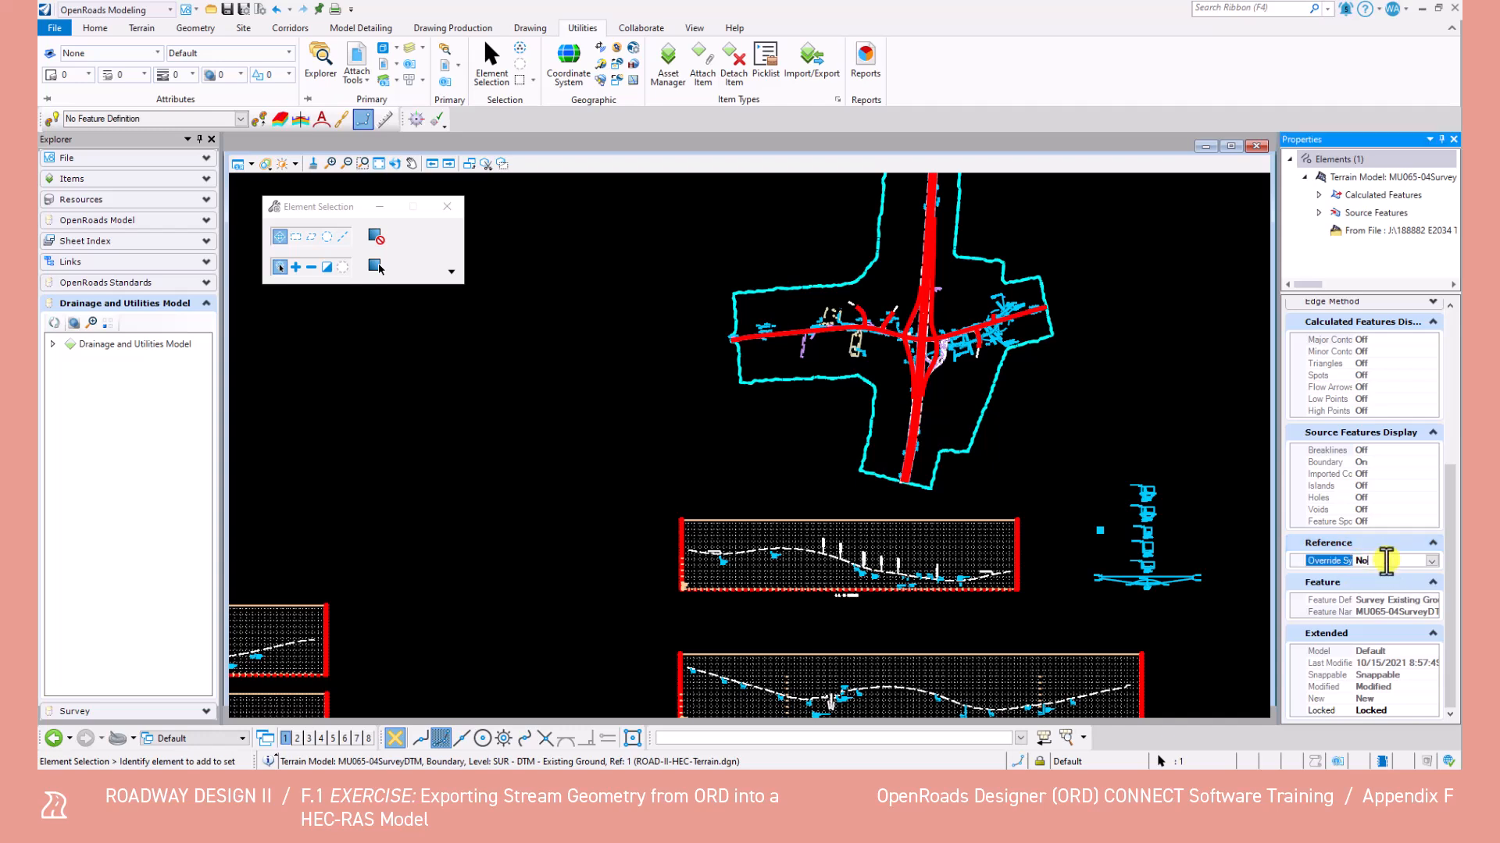
{"action": "double_click", "coordinate": [1386, 561]}
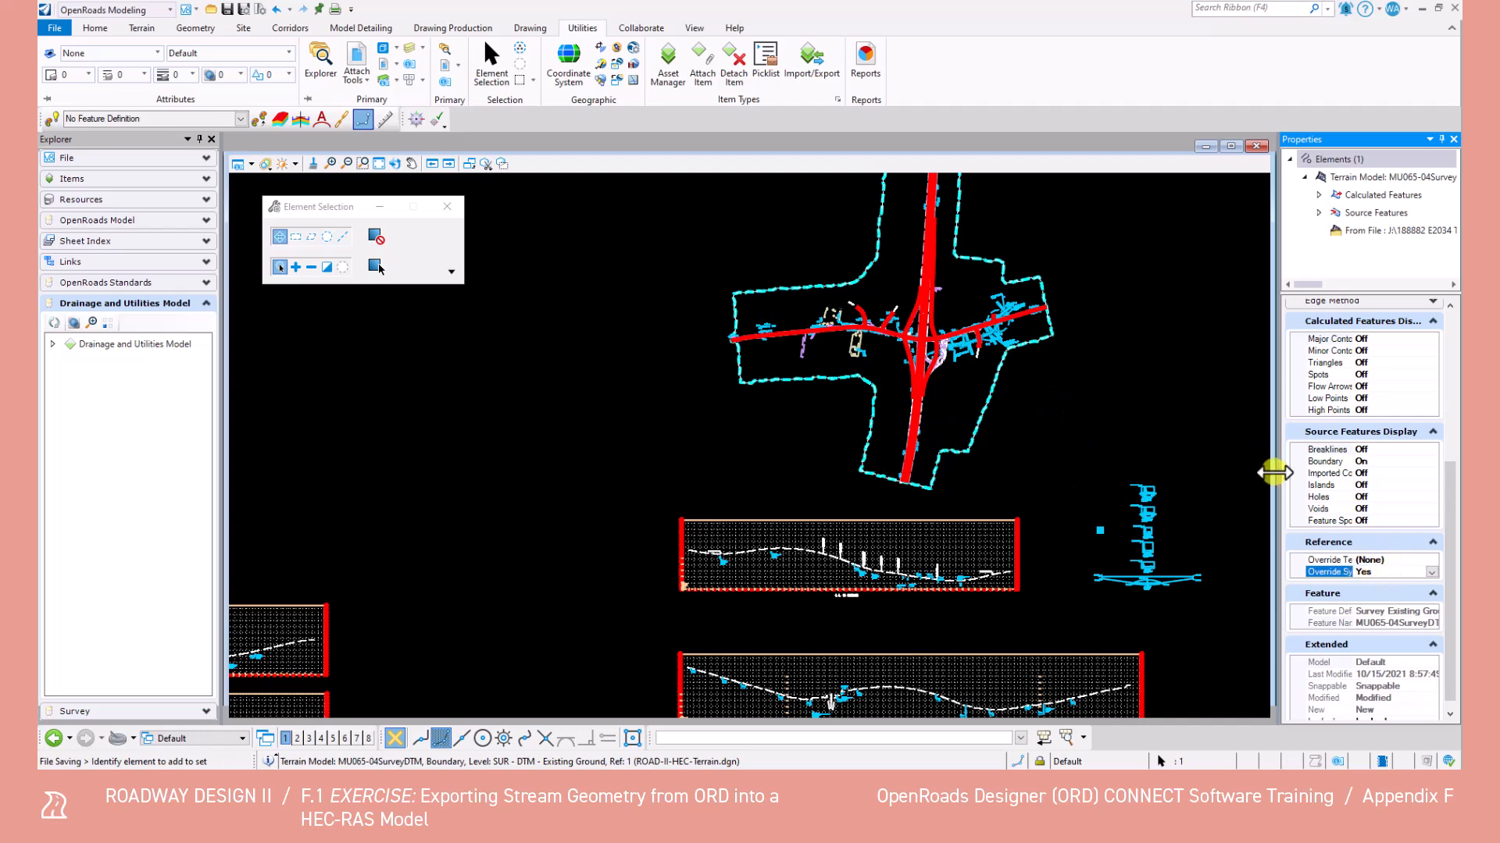
Step: Widen the terrain model's property display and turn its Major Contours on
{"action": "left_click_drag", "start_coordinate": [1275, 472], "coordinate": [1230, 472]}
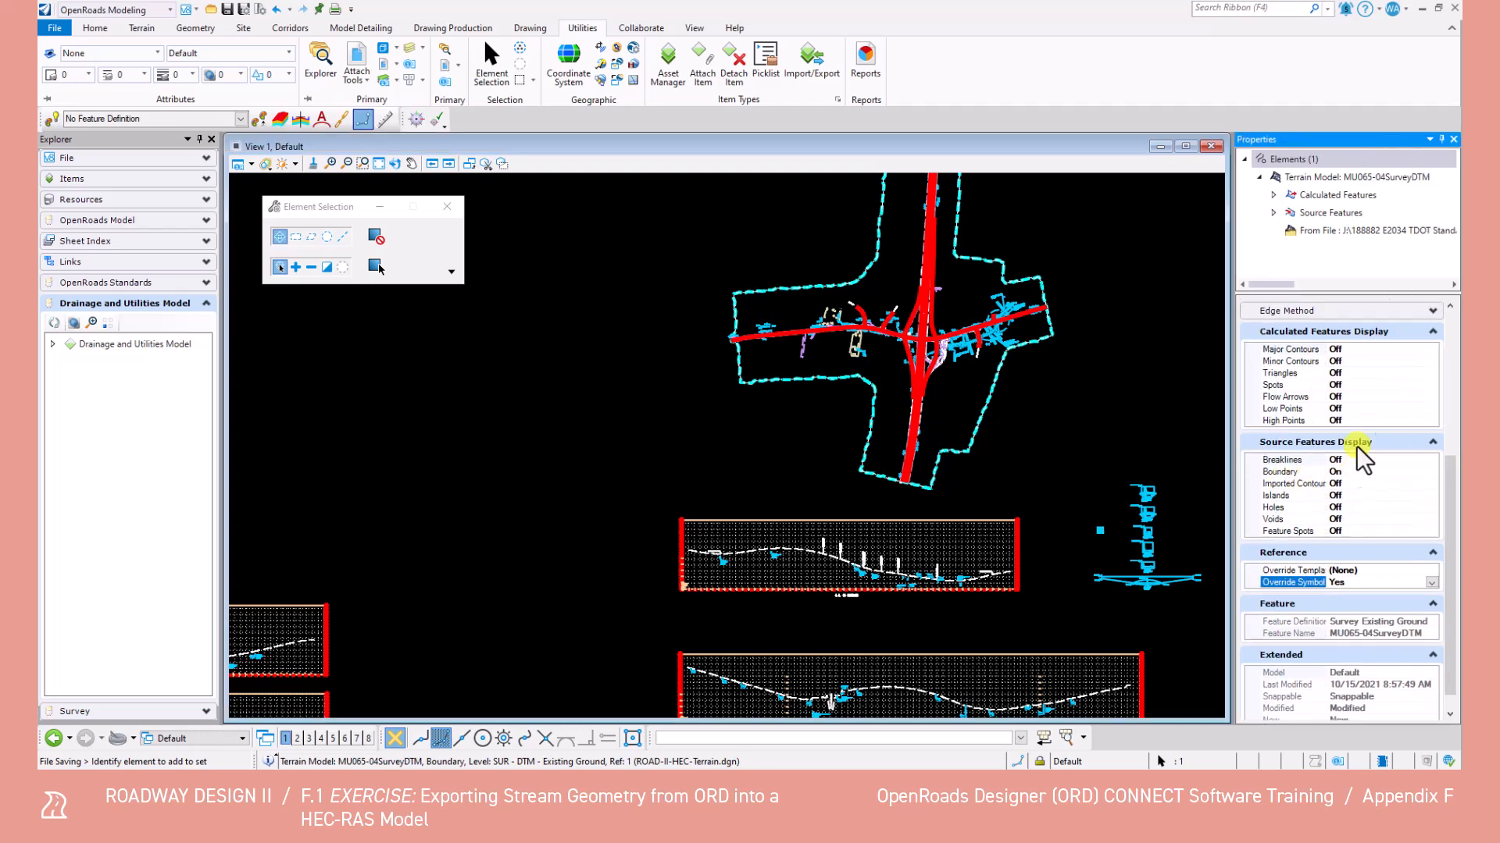
{"action": "left_click", "coordinate": [1353, 351]}
{"action": "double_click", "coordinate": [1353, 351]}
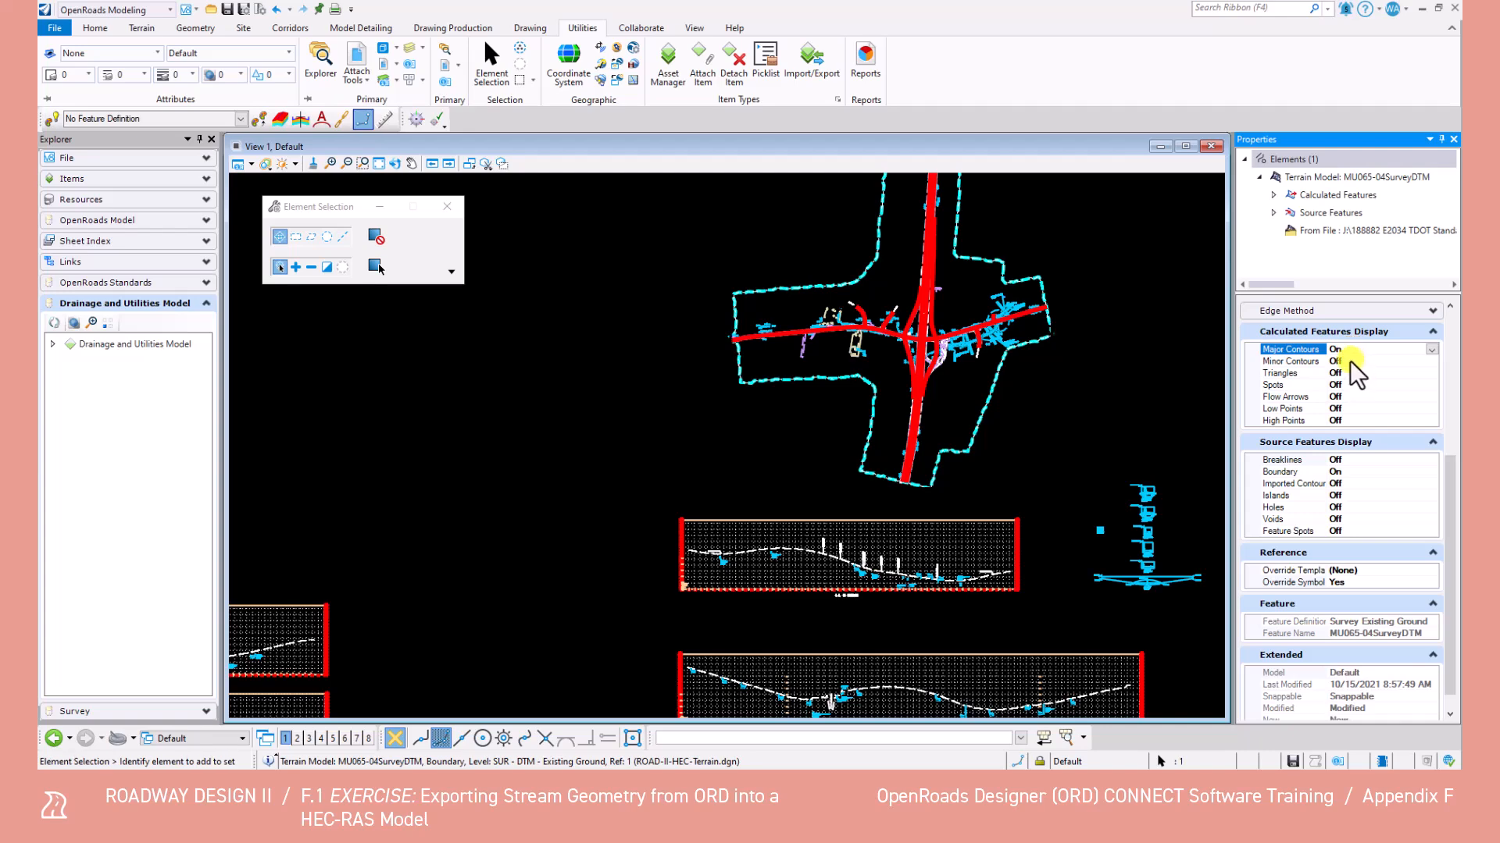
Step: Turn on the terrain model's Minor Contours, then deselect it to inspect the contours over the interchange
{"action": "left_click", "coordinate": [1348, 362]}
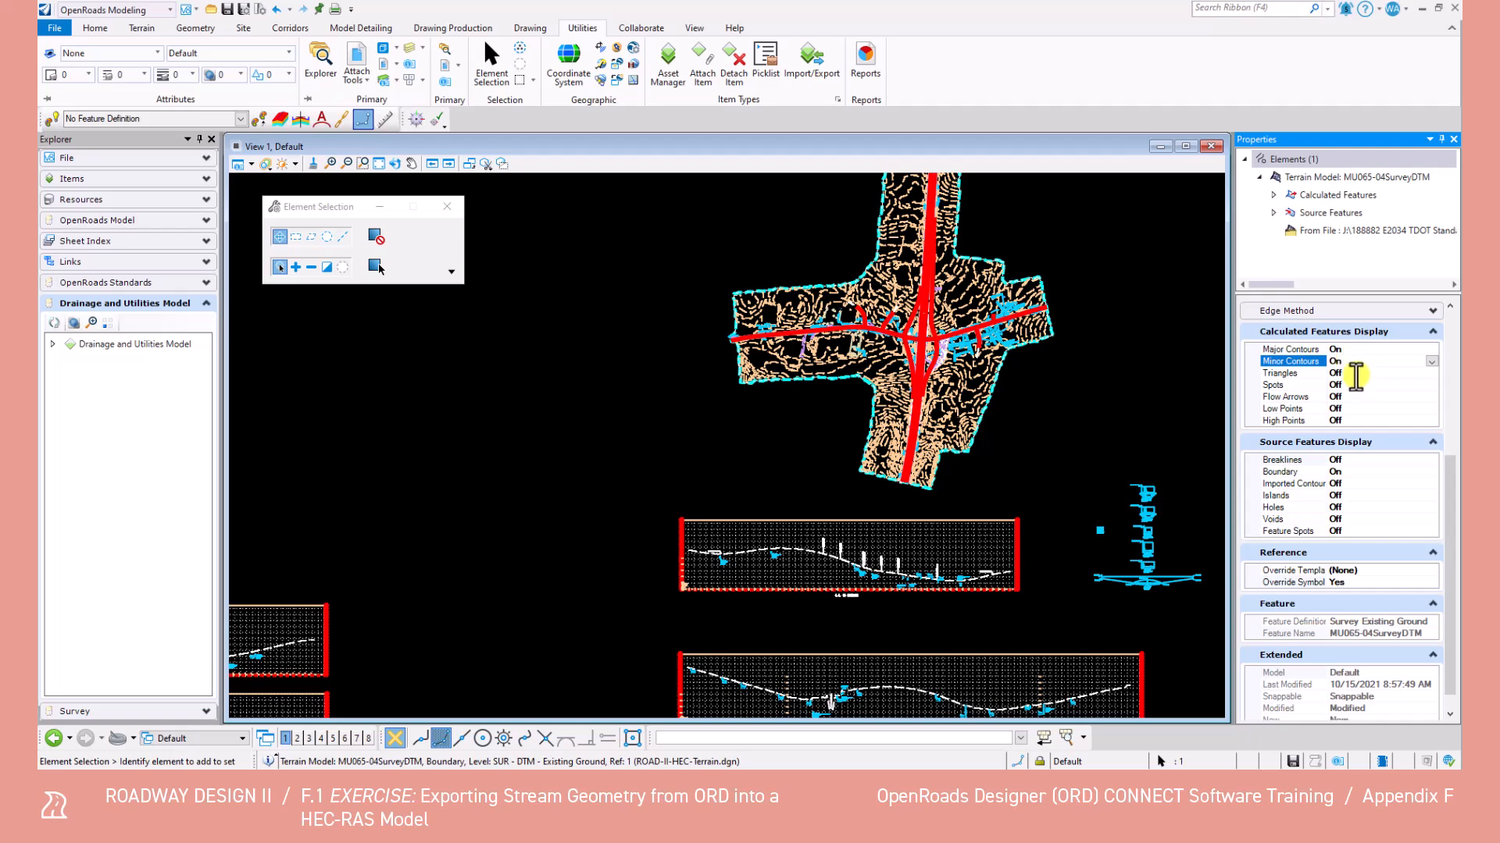
{"action": "double_click", "coordinate": [1336, 362]}
{"action": "left_click", "coordinate": [1426, 362]}
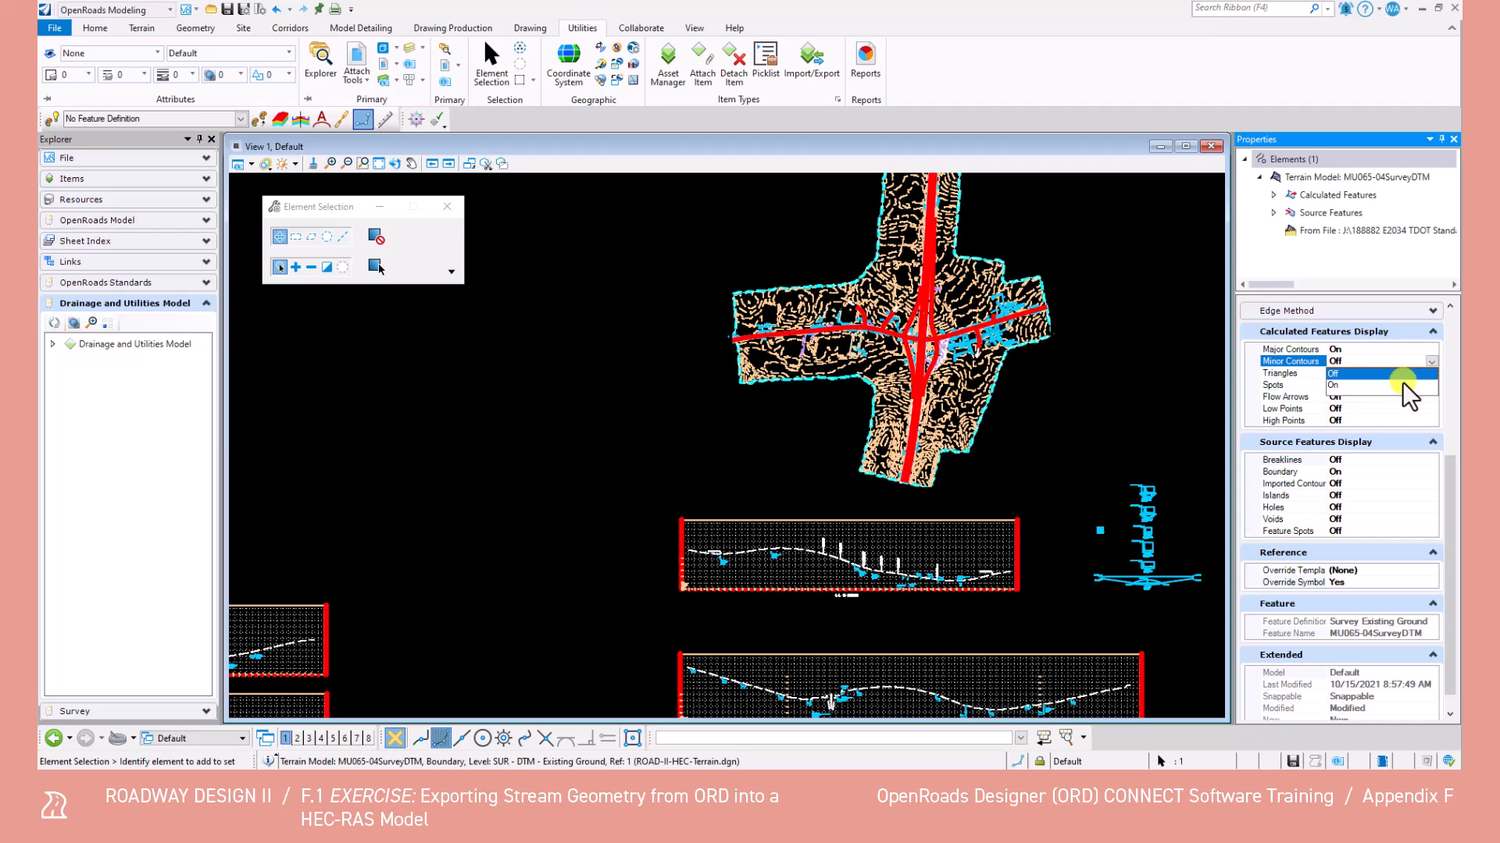
{"action": "left_click", "coordinate": [1355, 385]}
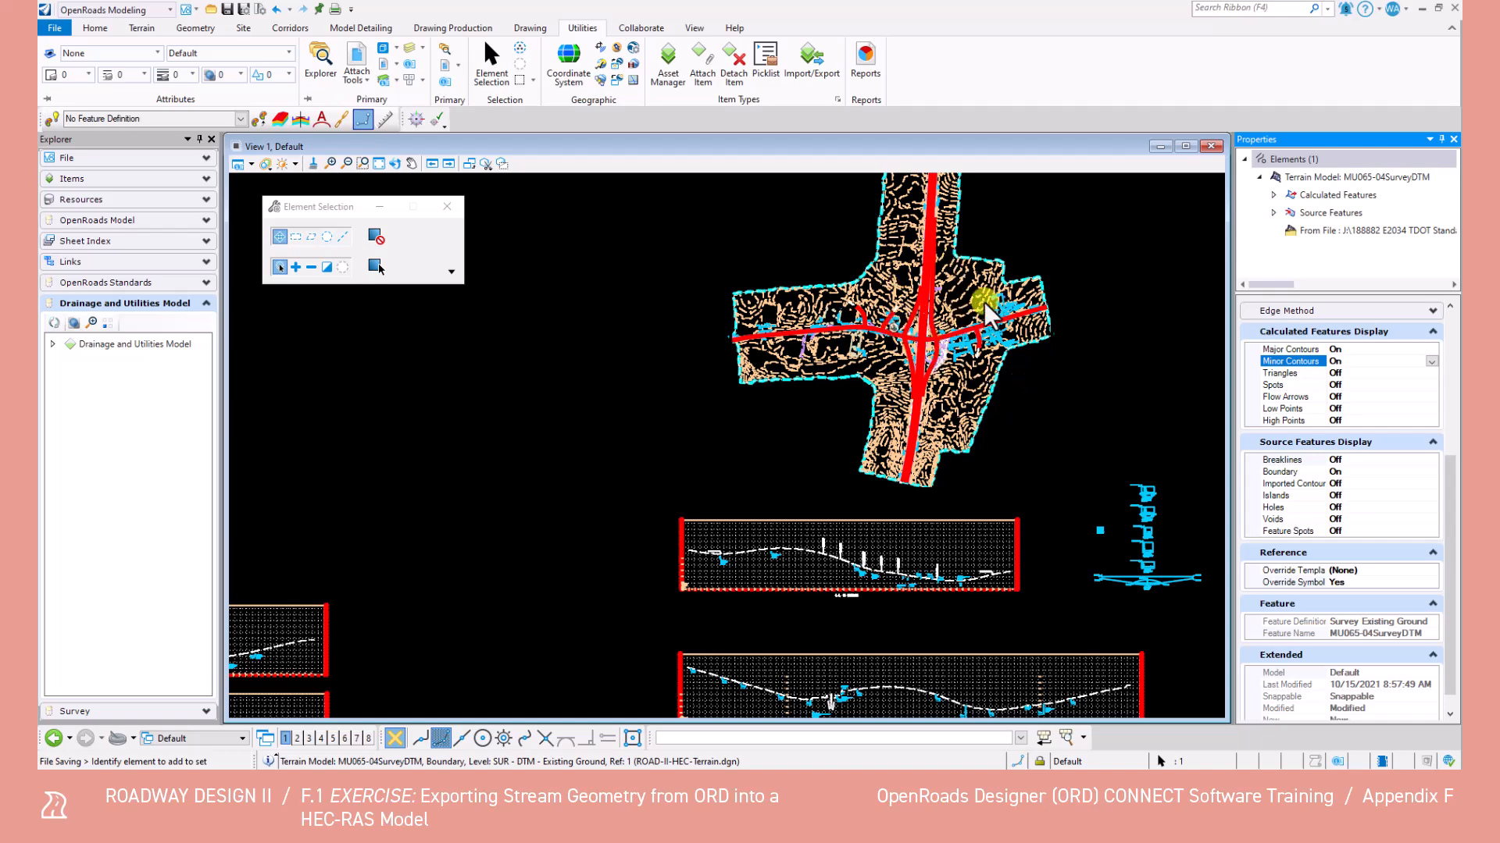
{"action": "scroll", "coordinate": [1080, 378], "scroll_direction": "up", "scroll_amount": 2}
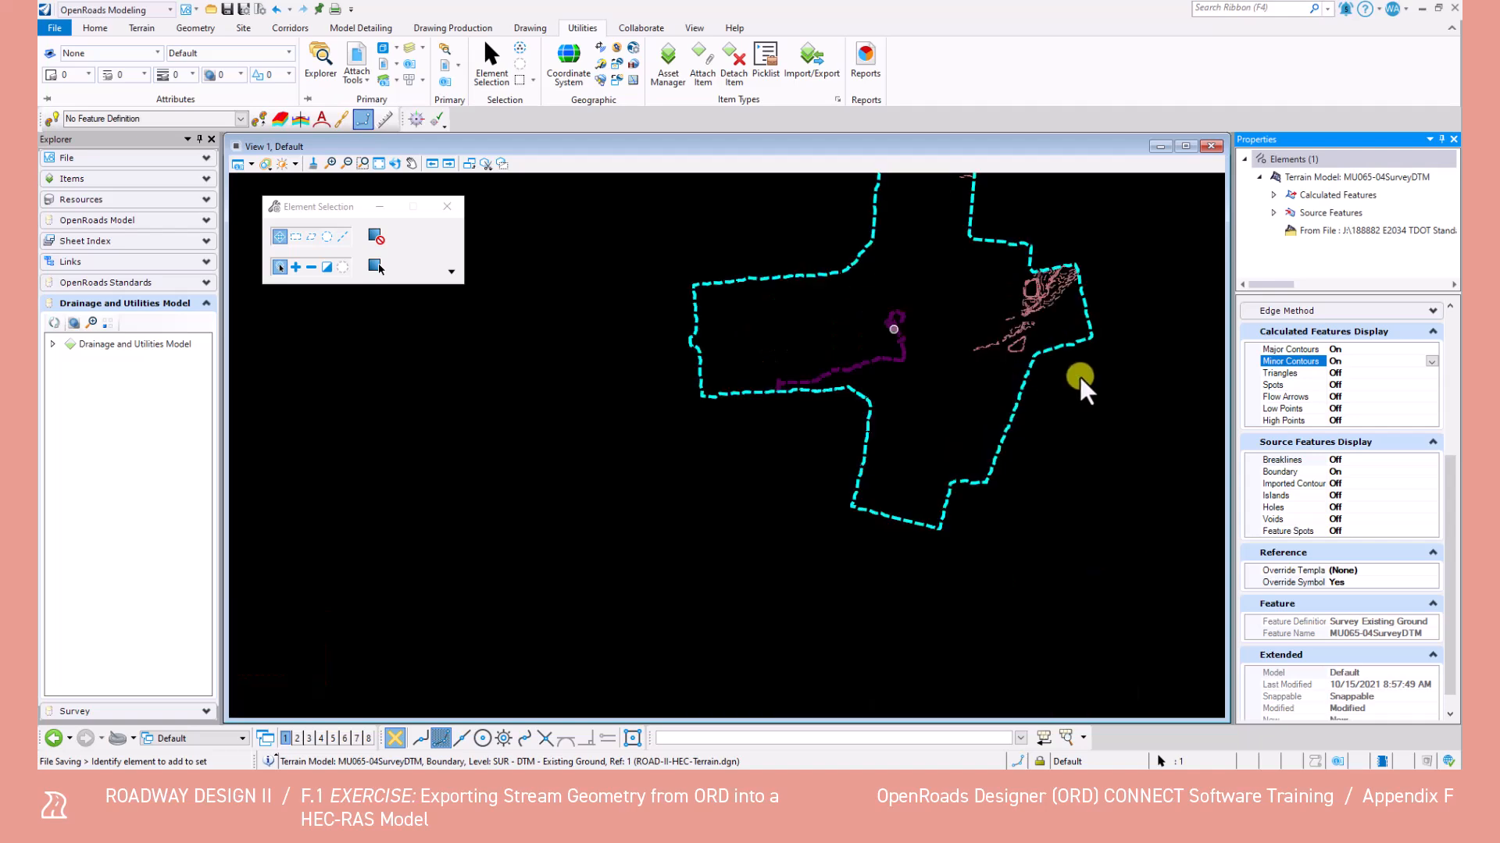
{"action": "left_click", "coordinate": [1100, 376]}
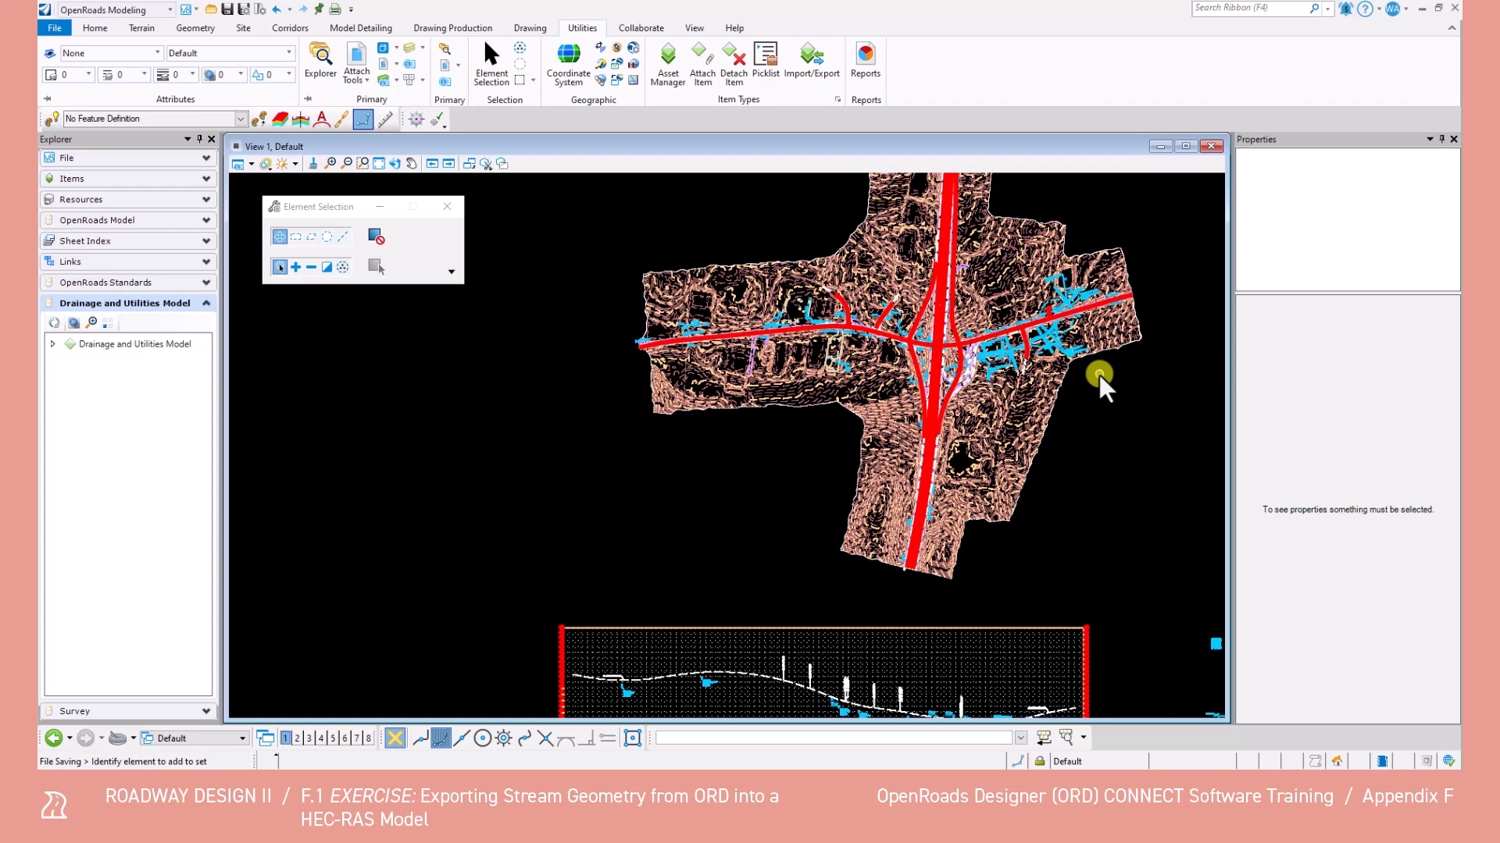
{"action": "scroll", "coordinate": [1096, 313], "scroll_direction": "up", "scroll_amount": 1}
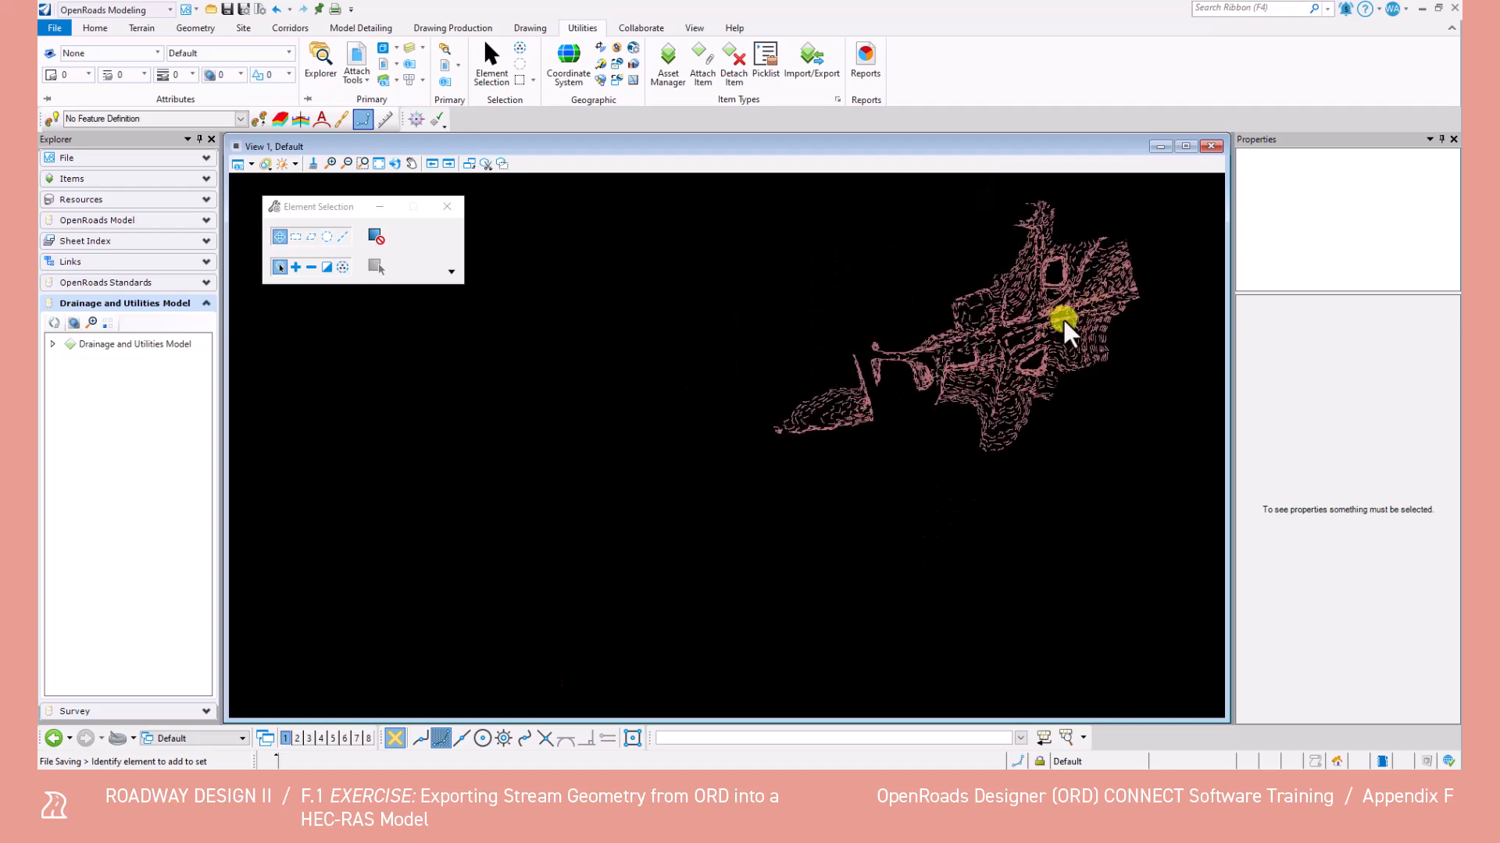
{"action": "scroll", "coordinate": [1085, 336], "scroll_direction": "up", "scroll_amount": 3}
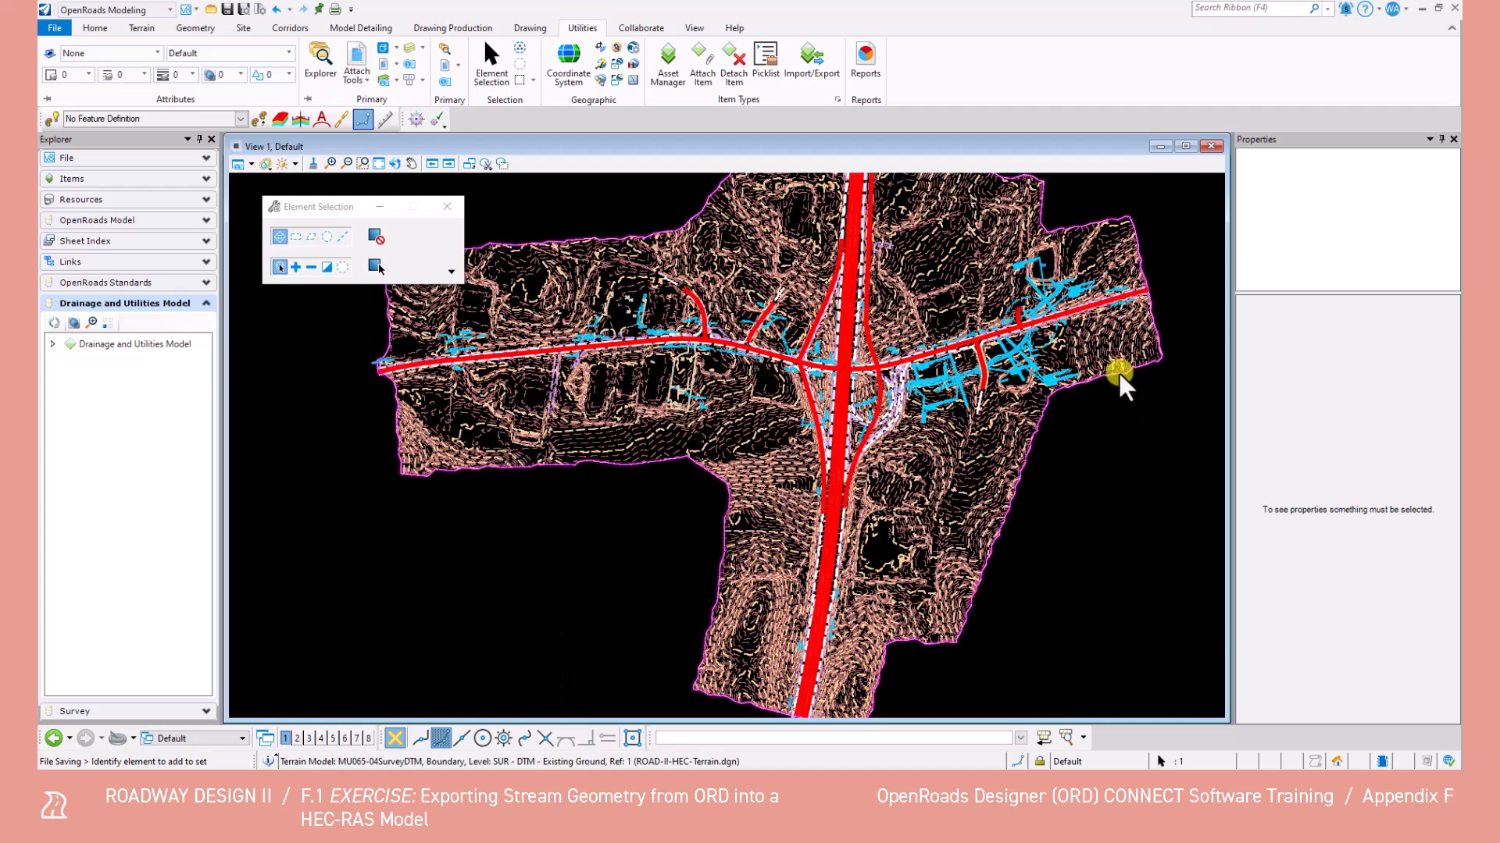
Step: Reselect the terrain model, turn its Minor Contours off and clear the selection
{"action": "left_click", "coordinate": [1140, 379]}
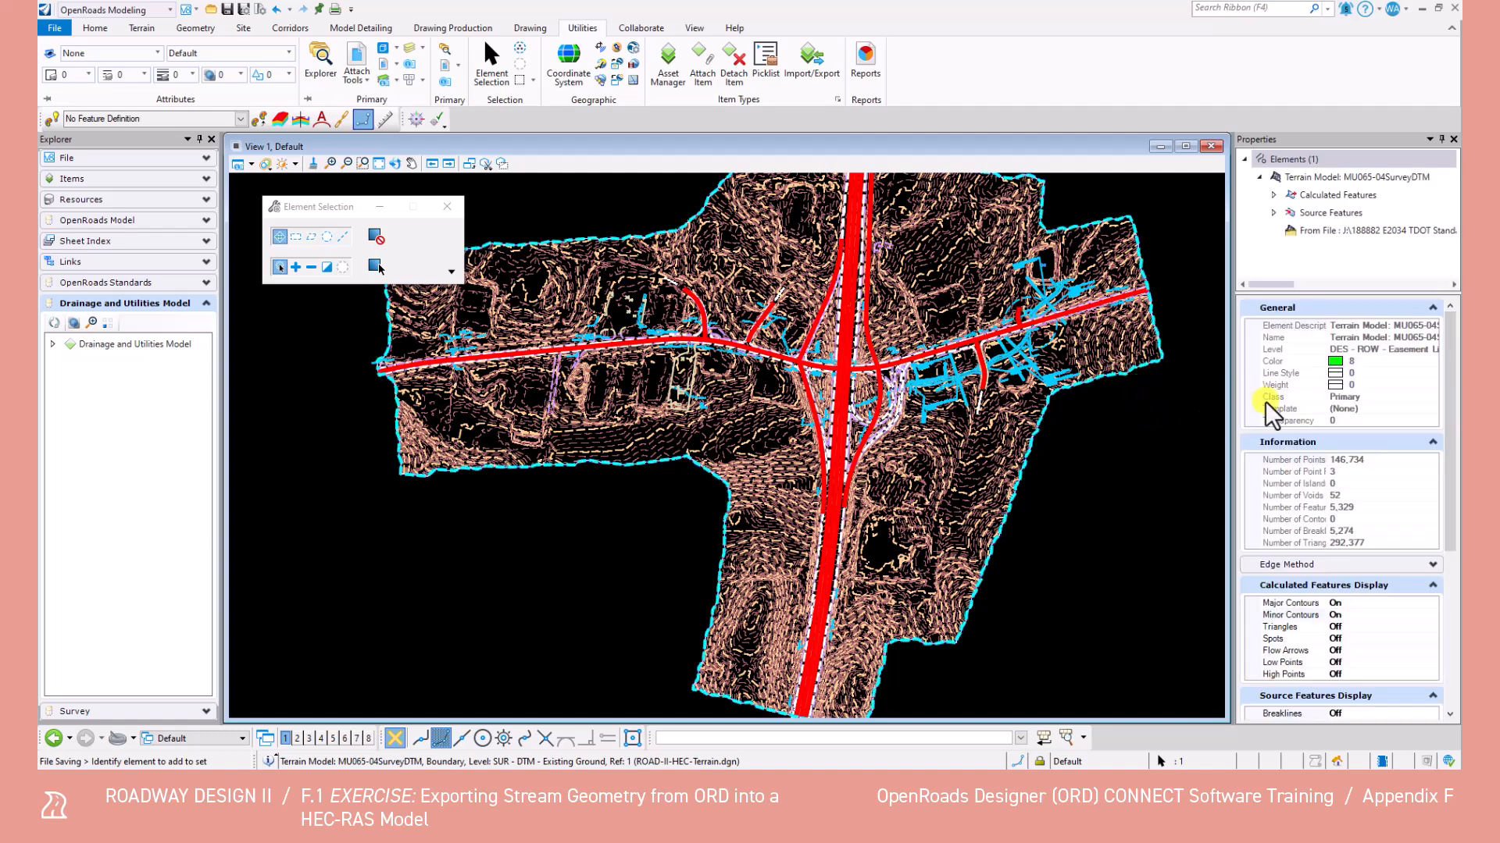
{"action": "double_click", "coordinate": [1356, 616]}
{"action": "left_click", "coordinate": [1078, 378]}
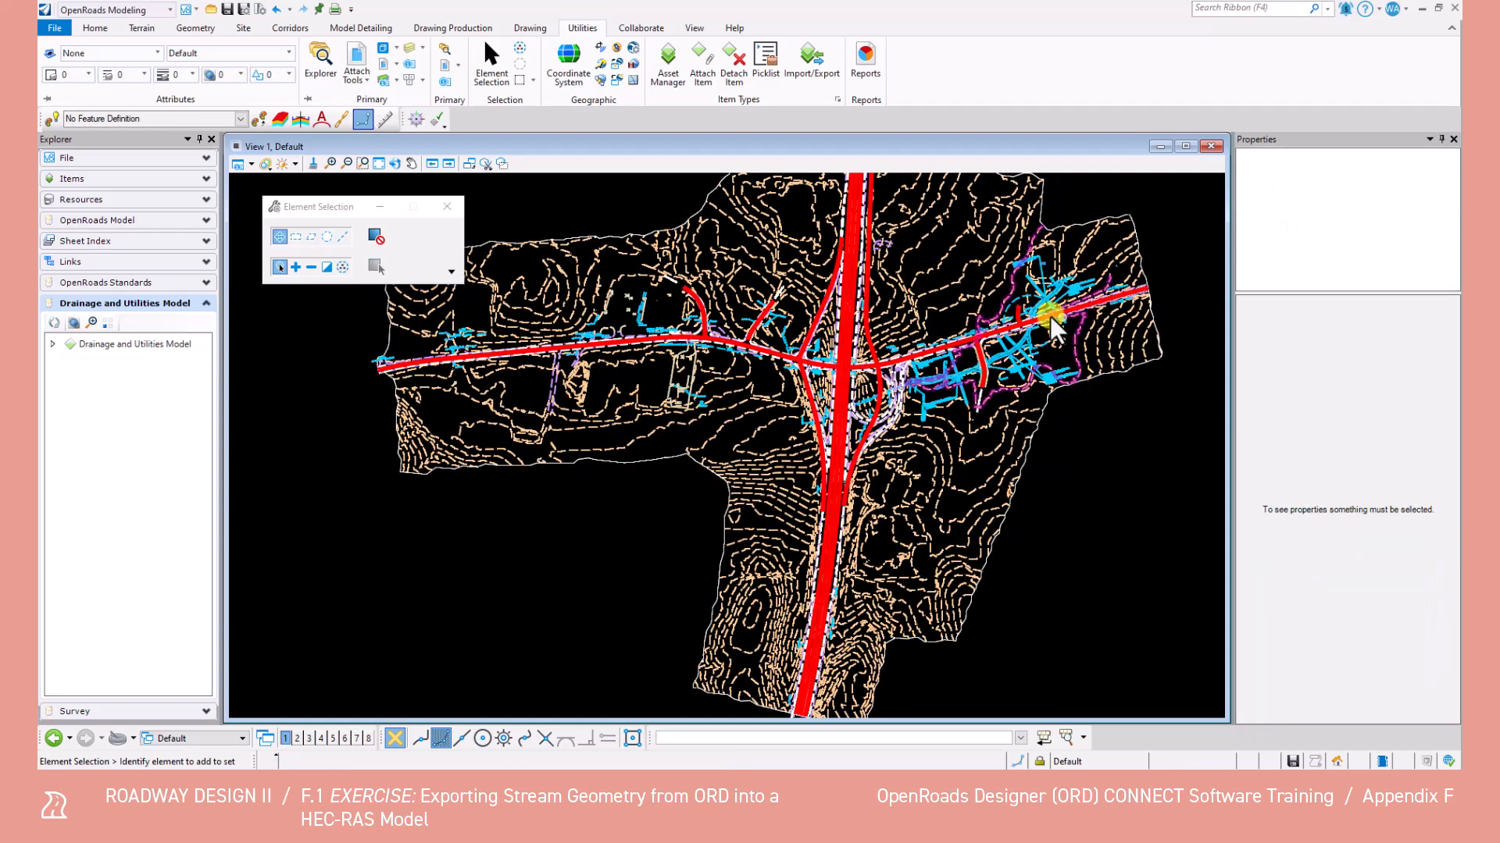
Step: Examine the Pumpkin Creek Branch stream line at the S.R. 99 Bear Creek Pike box culvert and the side-road culvert crossing
{"action": "scroll", "coordinate": [1061, 334], "scroll_direction": "up", "scroll_amount": 5}
{"action": "scroll", "coordinate": [1062, 316], "scroll_direction": "down", "scroll_amount": 5}
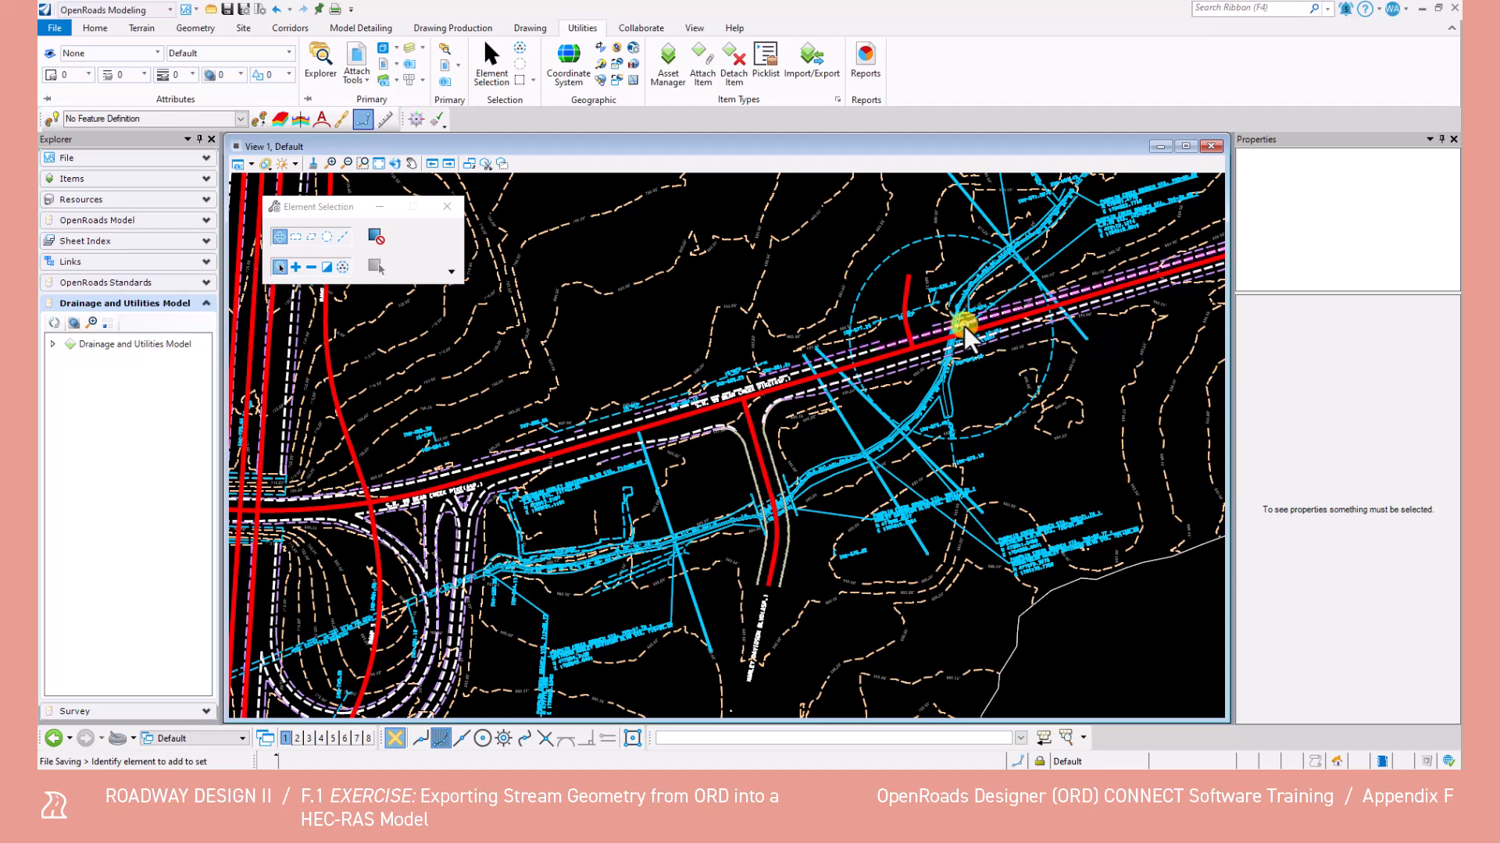
{"action": "scroll", "coordinate": [967, 344], "scroll_direction": "up", "scroll_amount": 3}
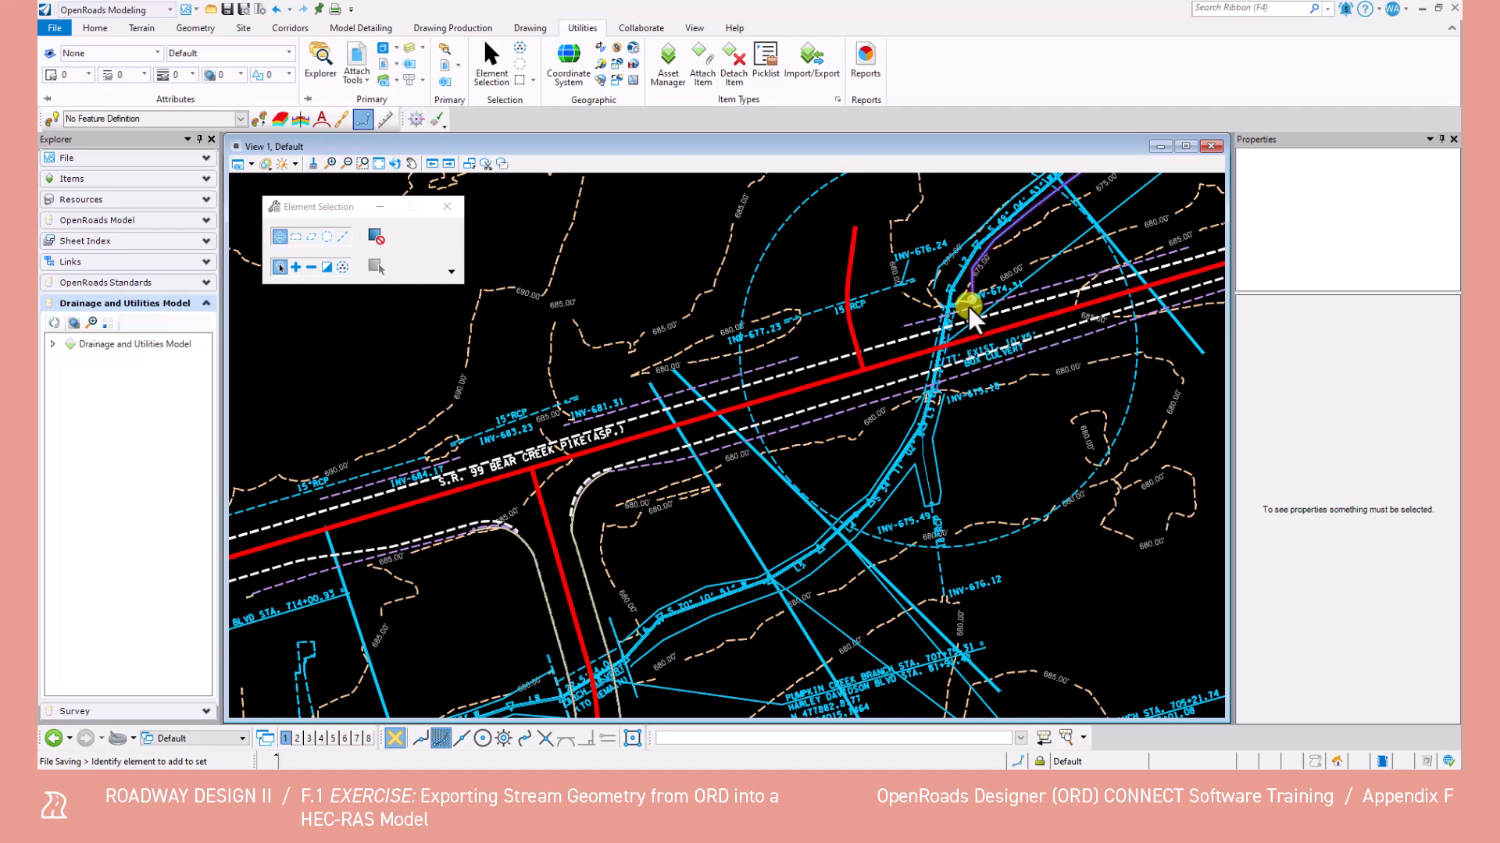
{"action": "scroll", "coordinate": [953, 321], "scroll_direction": "up", "scroll_amount": 4}
{"action": "scroll", "coordinate": [949, 348], "scroll_direction": "down", "scroll_amount": 3}
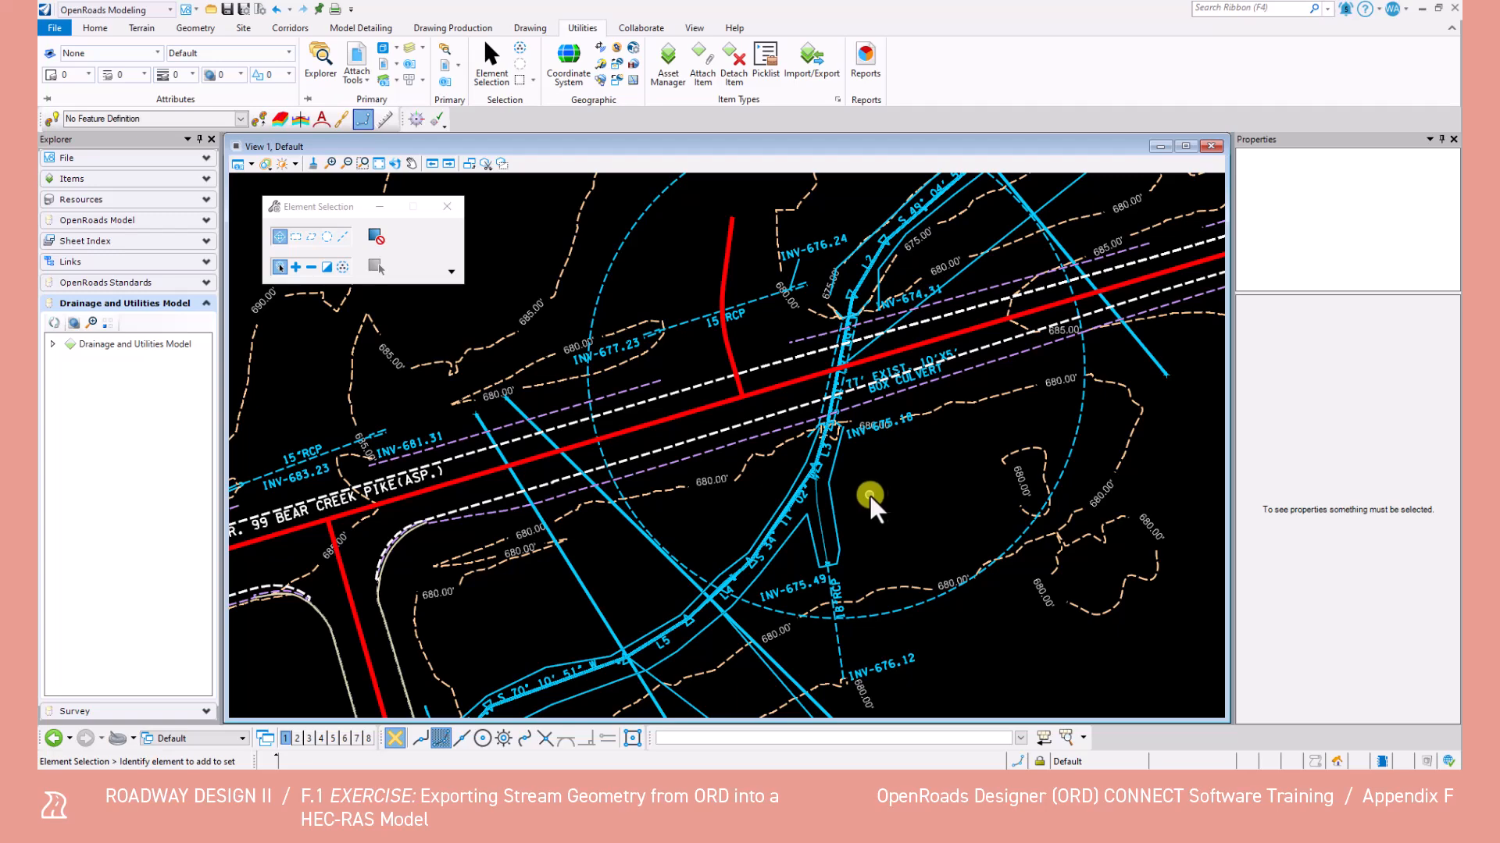
{"action": "scroll", "coordinate": [849, 373], "scroll_direction": "up", "scroll_amount": 2}
{"action": "scroll", "coordinate": [848, 374], "scroll_direction": "up", "scroll_amount": 2}
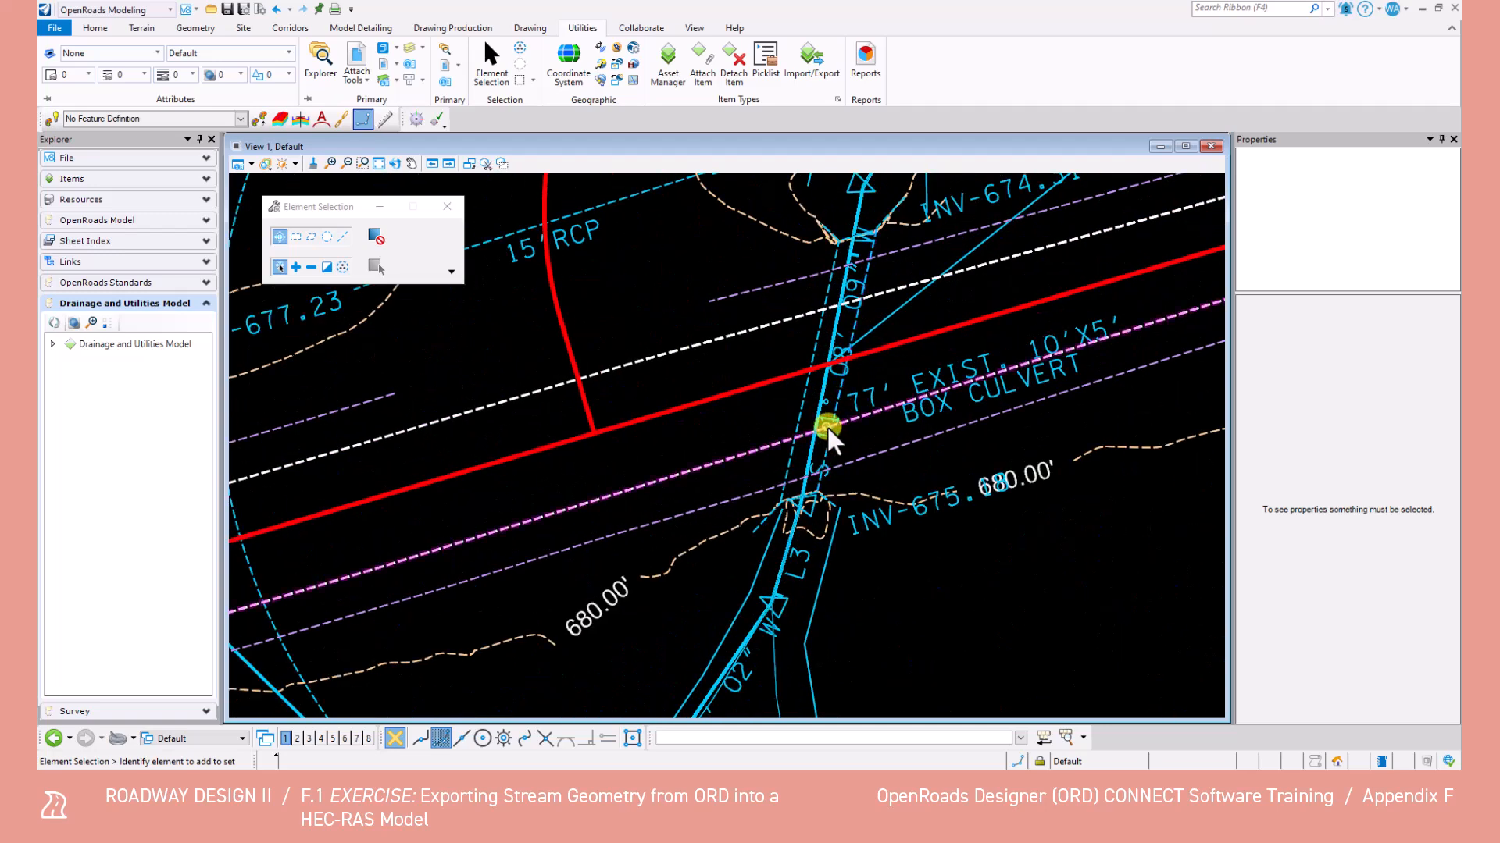
{"action": "scroll", "coordinate": [816, 445], "scroll_direction": "down", "scroll_amount": 1}
{"action": "scroll", "coordinate": [818, 449], "scroll_direction": "down", "scroll_amount": 2}
{"action": "scroll", "coordinate": [830, 395], "scroll_direction": "down", "scroll_amount": 1}
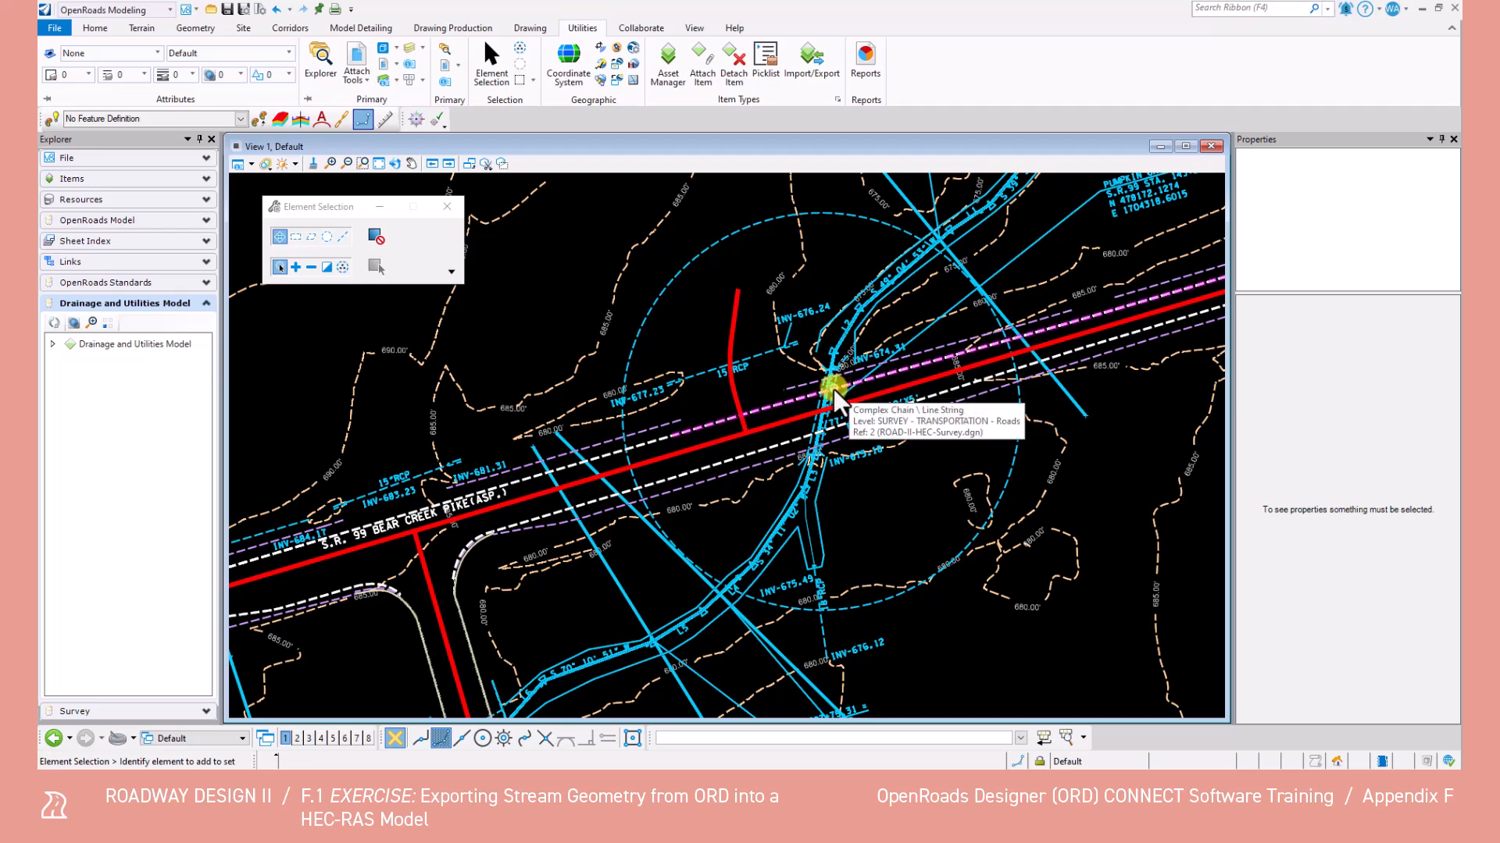
{"action": "scroll", "coordinate": [820, 422], "scroll_direction": "down", "scroll_amount": 2}
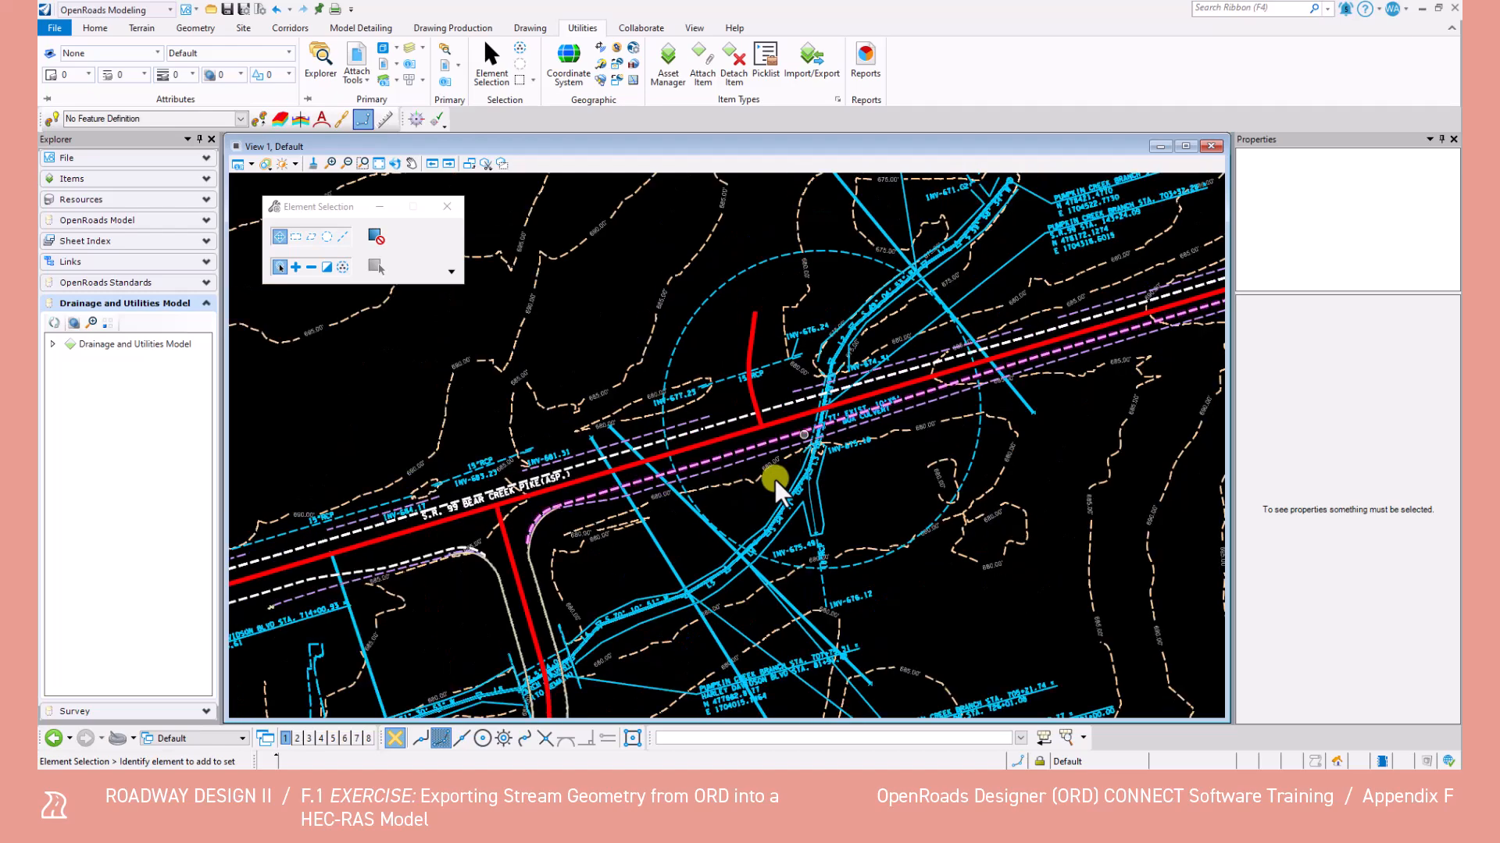
{"action": "scroll", "coordinate": [636, 605], "scroll_direction": "up", "scroll_amount": 2}
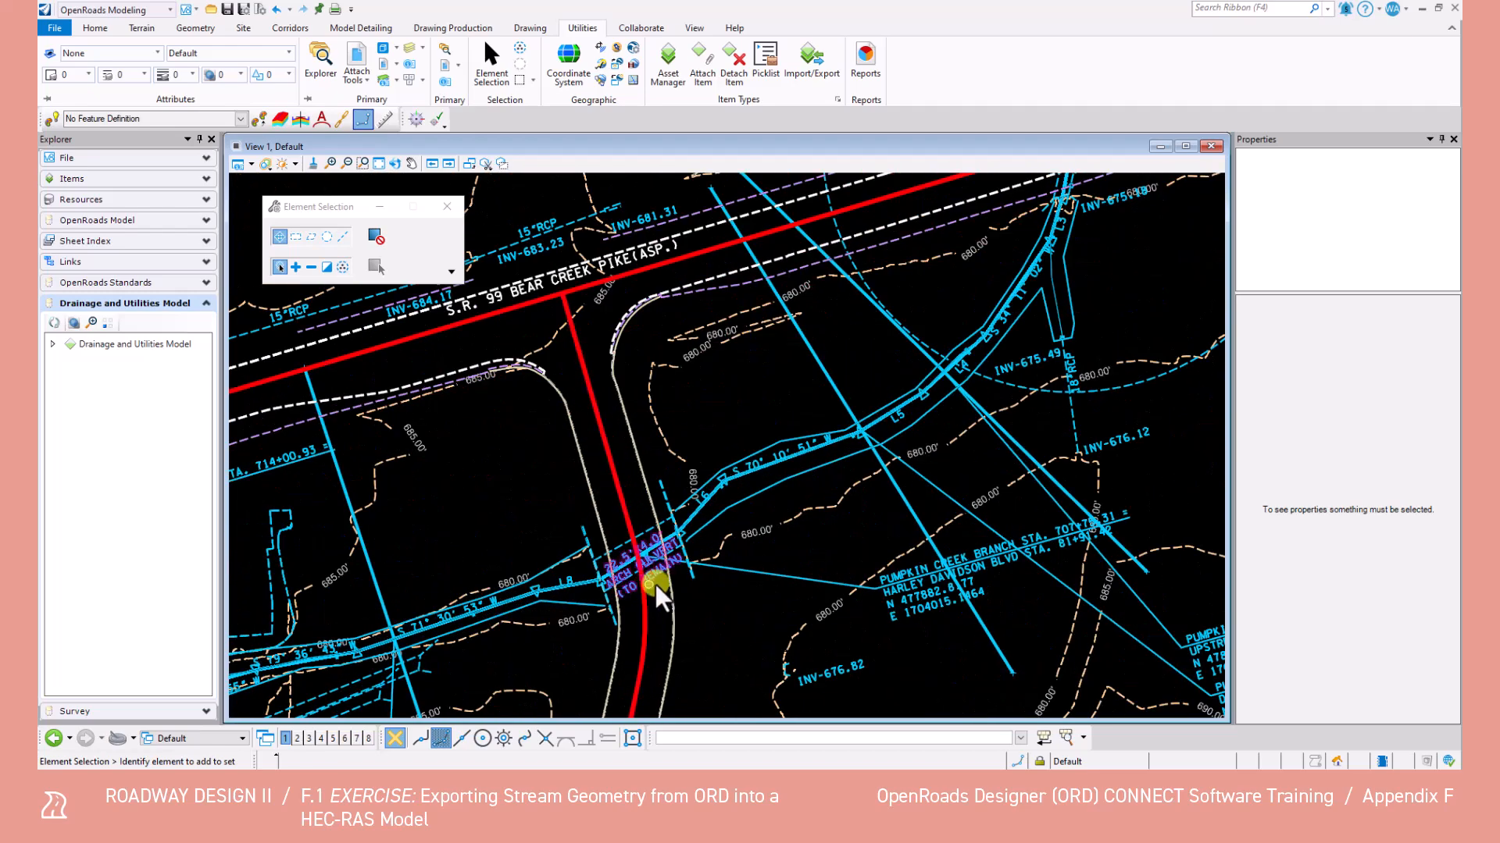
Step: Examine the stream from the side-road arch culvert westward through the interchange to the far end of the slab culvert
{"action": "scroll", "coordinate": [647, 596], "scroll_direction": "up", "scroll_amount": 3}
{"action": "scroll", "coordinate": [668, 553], "scroll_direction": "down", "scroll_amount": 3}
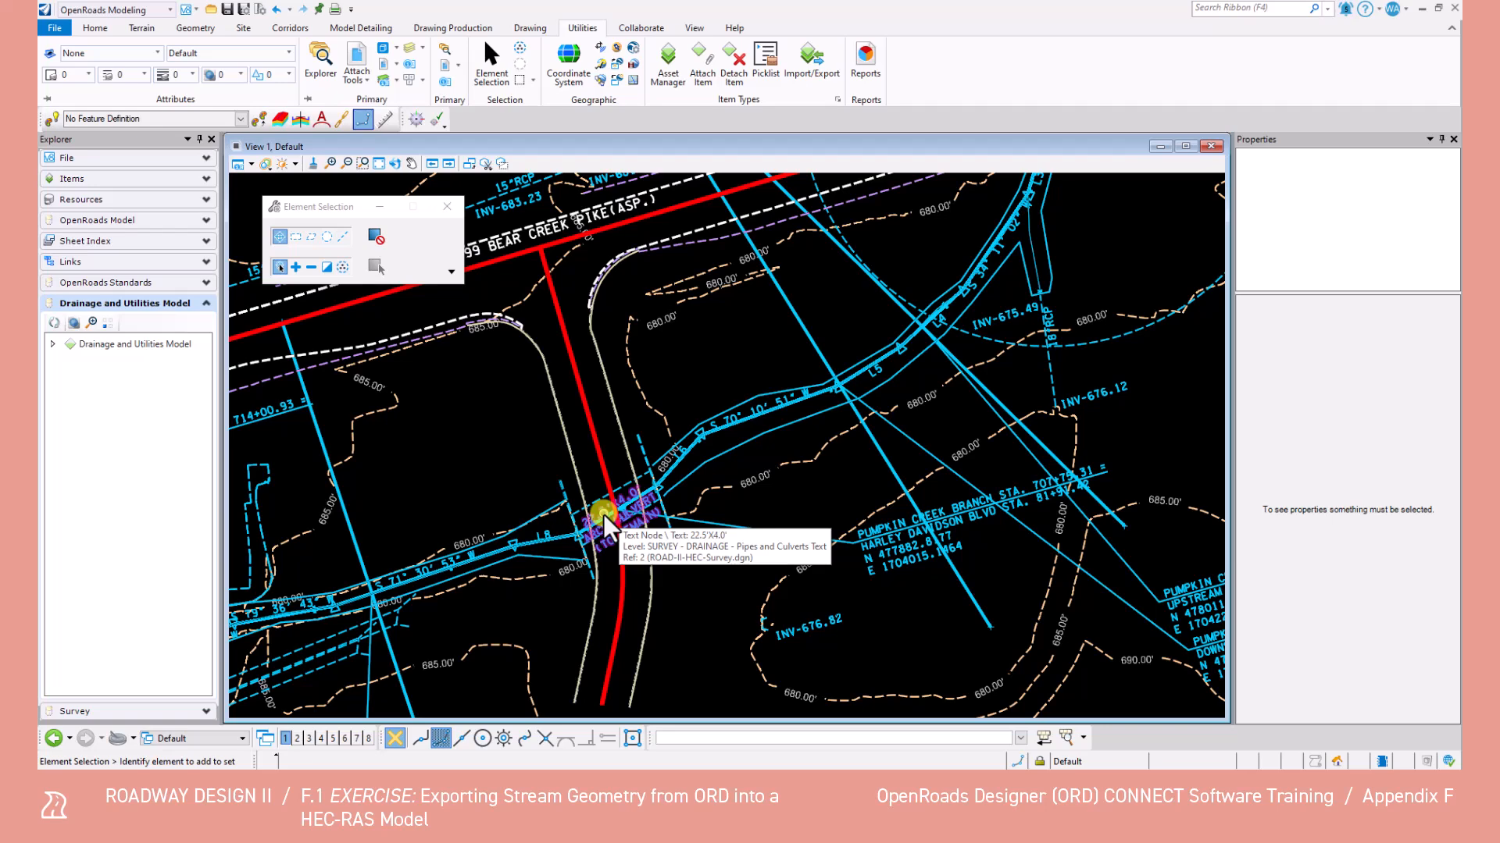
{"action": "scroll", "coordinate": [592, 515], "scroll_direction": "down", "scroll_amount": 4}
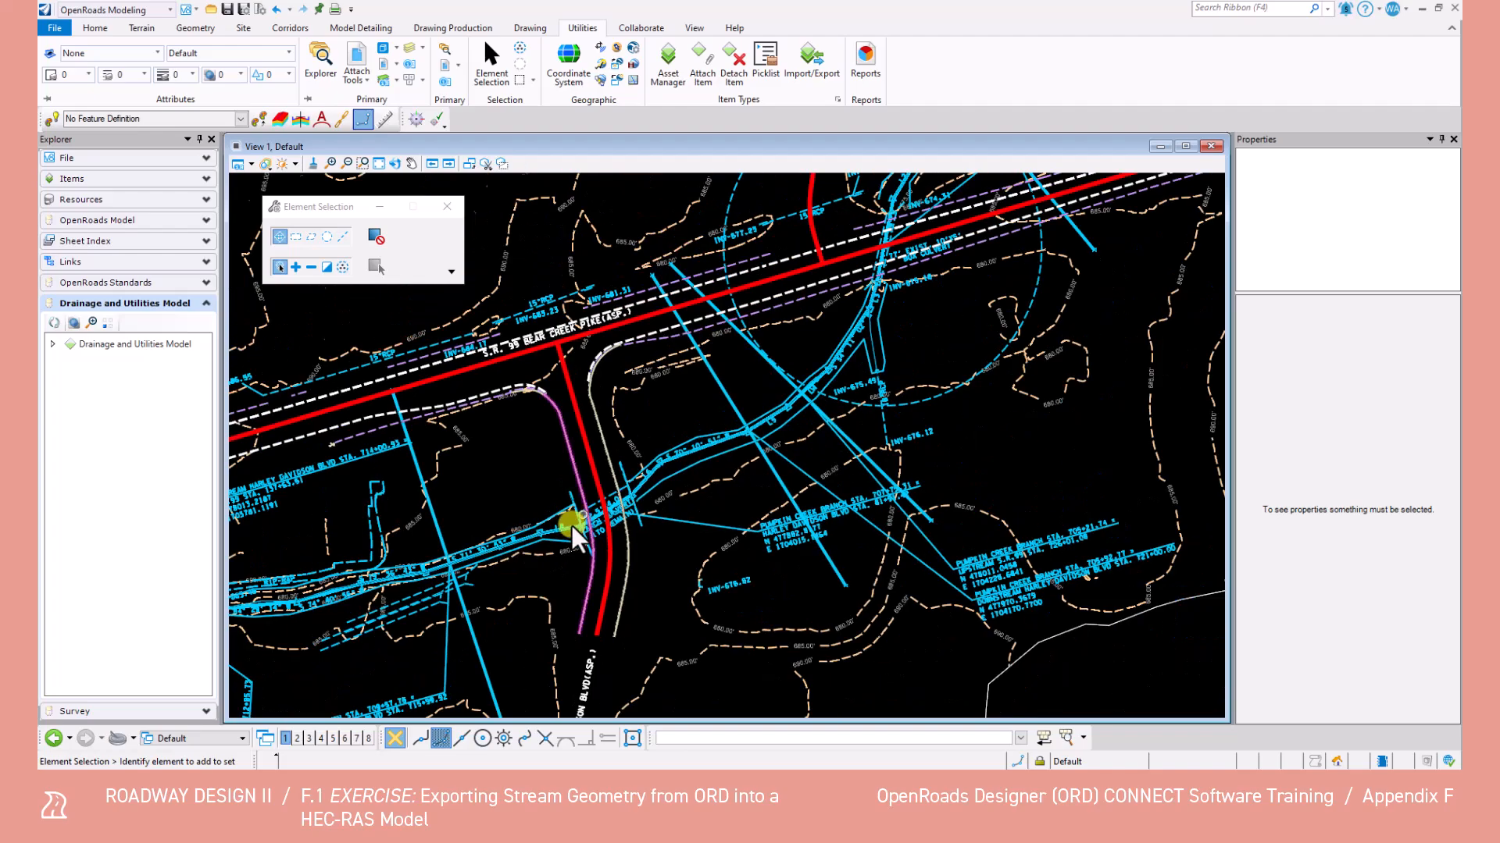
{"action": "middle_click_drag", "start_coordinate": [551, 535], "coordinate": [552, 535]}
{"action": "left_click_drag", "start_coordinate": [552, 535], "coordinate": [820, 421]}
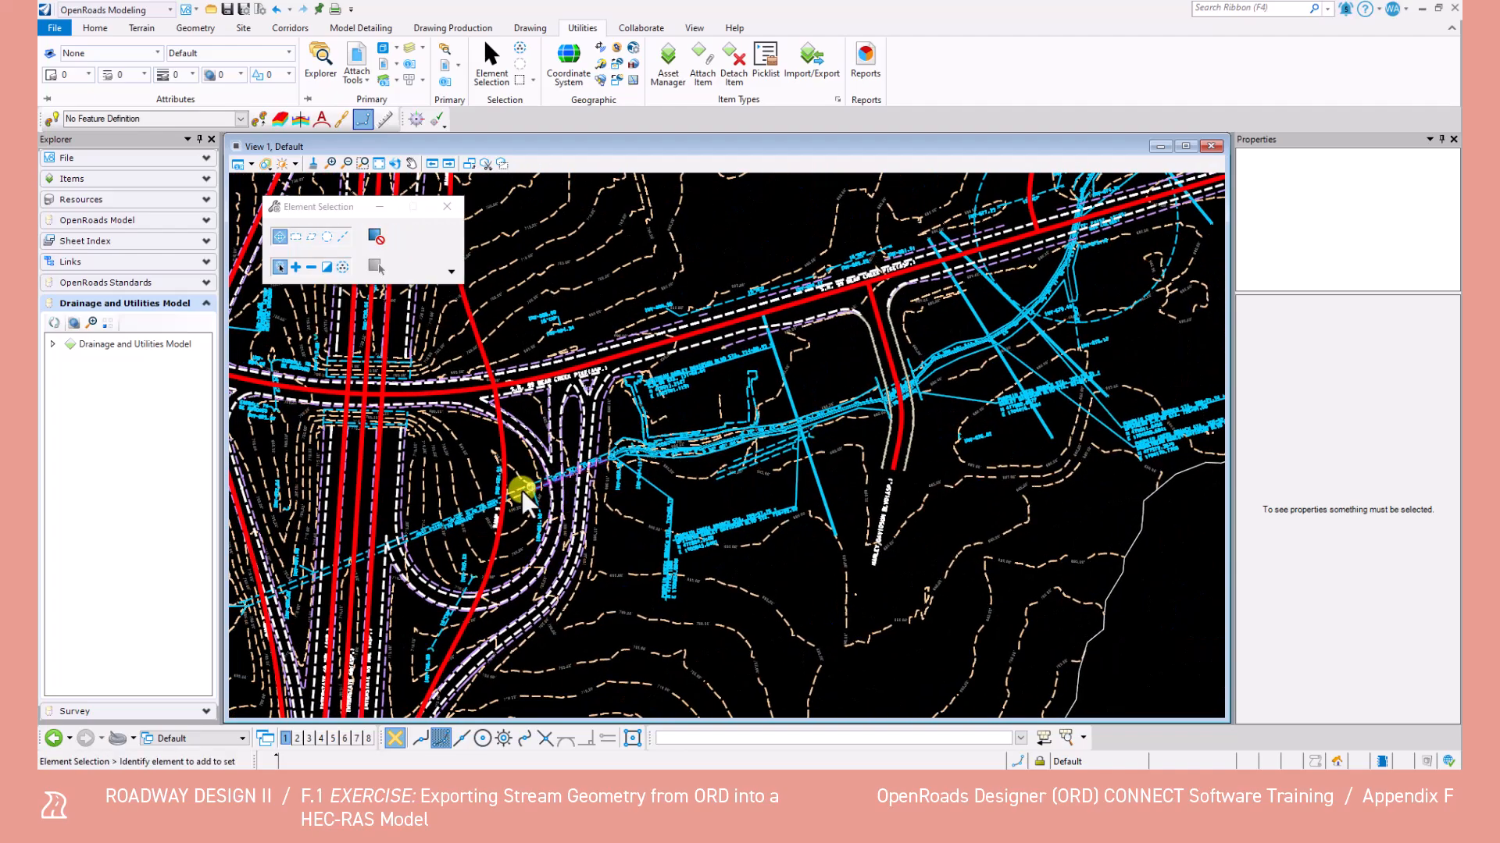
{"action": "middle_click_drag", "start_coordinate": [536, 478], "coordinate": [704, 401]}
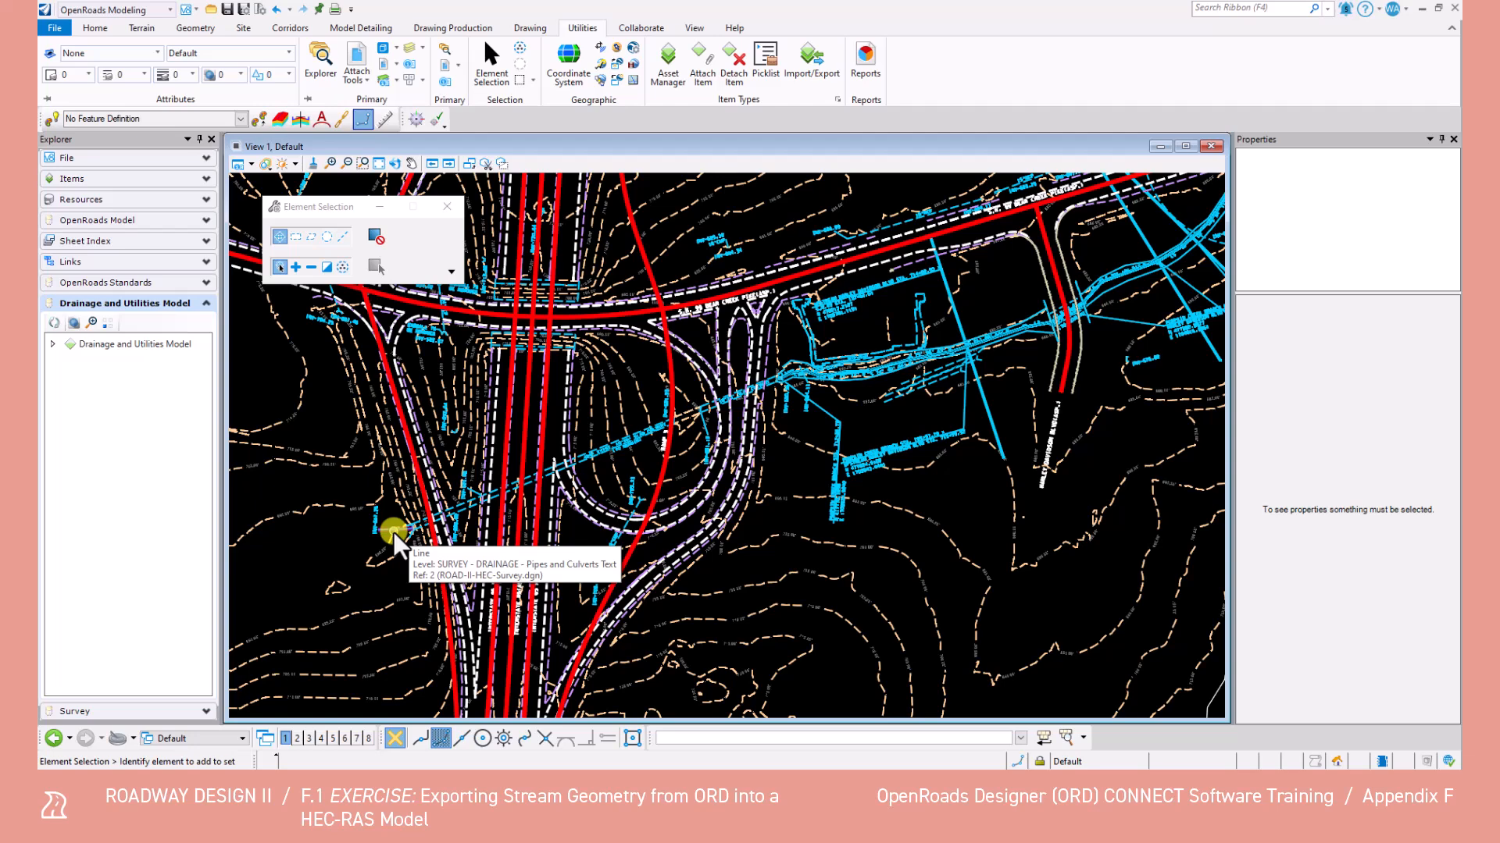
Step: Set the active element template to EX Stream Line from the Survey, Drainage, Natural, Existing templates
{"action": "left_click", "coordinate": [153, 52]}
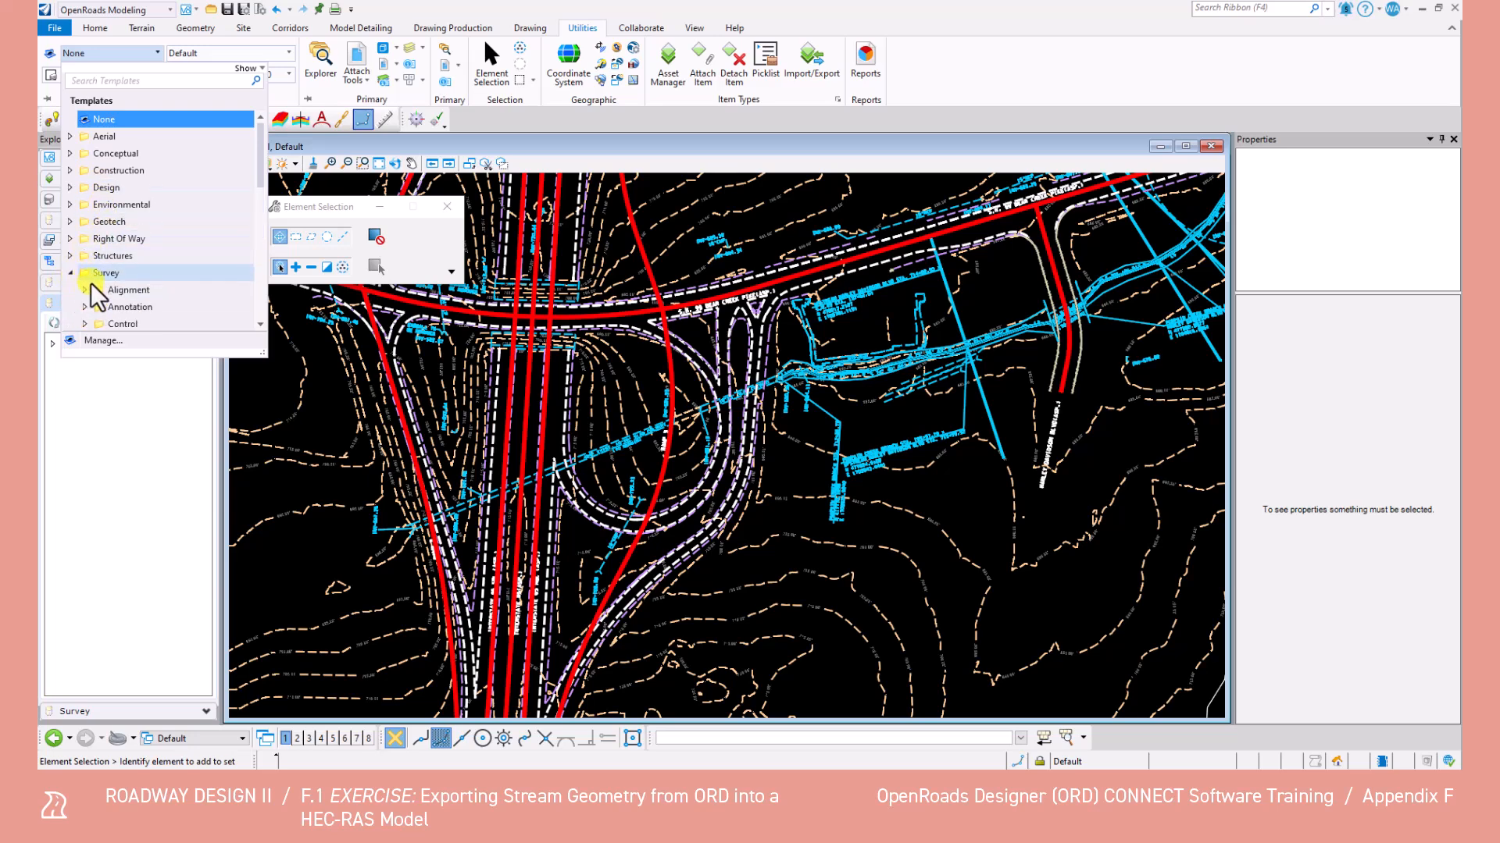
{"action": "scroll", "coordinate": [90, 297], "scroll_direction": "down", "scroll_amount": 1}
{"action": "scroll", "coordinate": [116, 287], "scroll_direction": "down", "scroll_amount": 1}
{"action": "left_click", "coordinate": [100, 269]}
{"action": "left_click", "coordinate": [114, 286]}
{"action": "scroll", "coordinate": [188, 286], "scroll_direction": "down", "scroll_amount": 2}
{"action": "scroll", "coordinate": [205, 293], "scroll_direction": "down", "scroll_amount": 1}
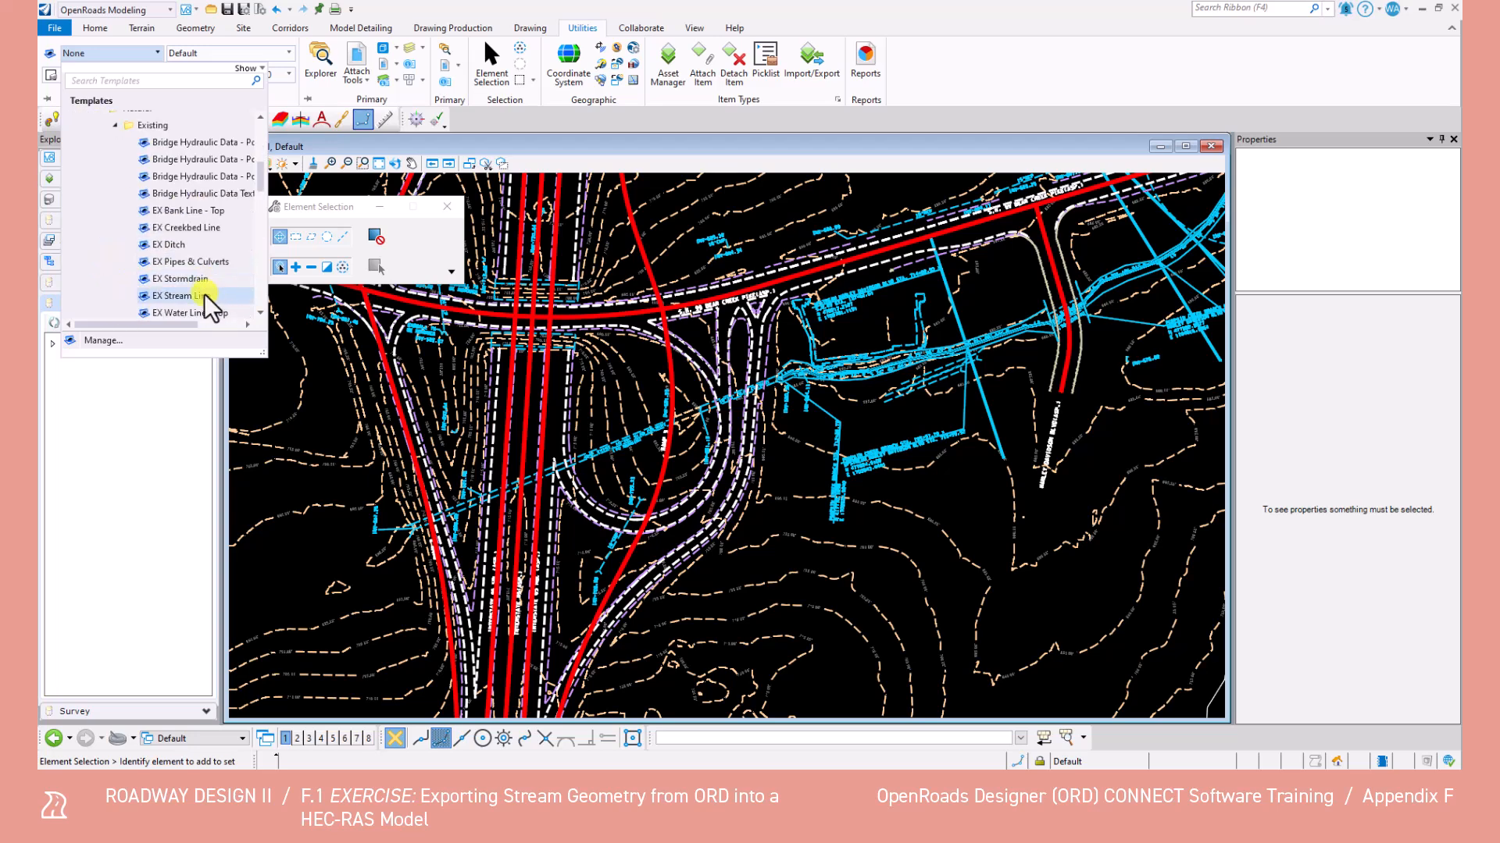
{"action": "left_click", "coordinate": [202, 295]}
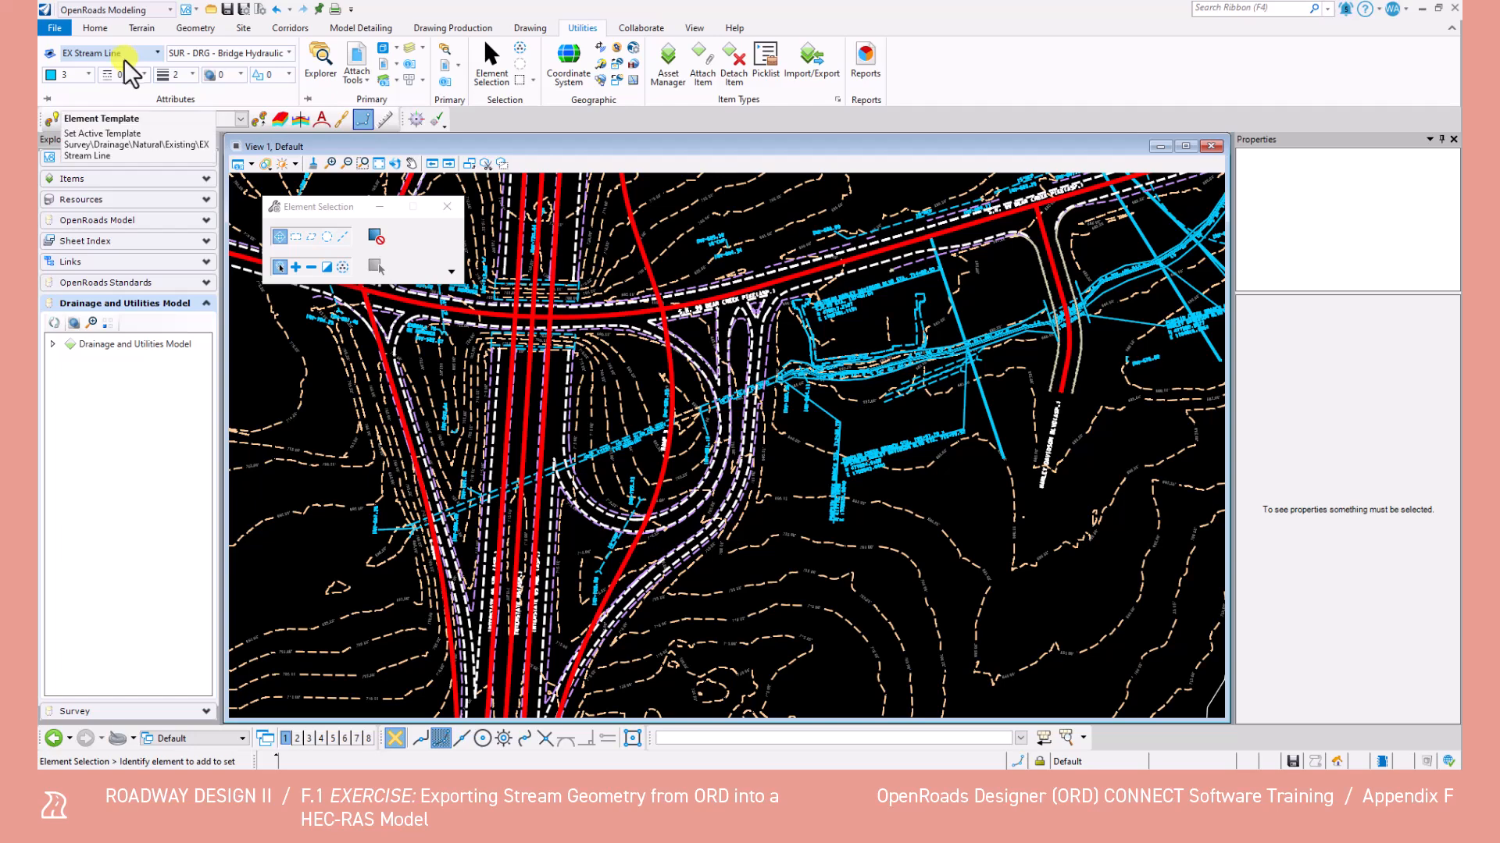
Step: Start Place SmartLine near the stream's northeast end, using line segments and rounded vertices with a 0.05 radius
{"action": "scroll", "coordinate": [125, 66], "scroll_direction": "down", "scroll_amount": 1}
{"action": "scroll", "coordinate": [469, 367], "scroll_direction": "down", "scroll_amount": 2}
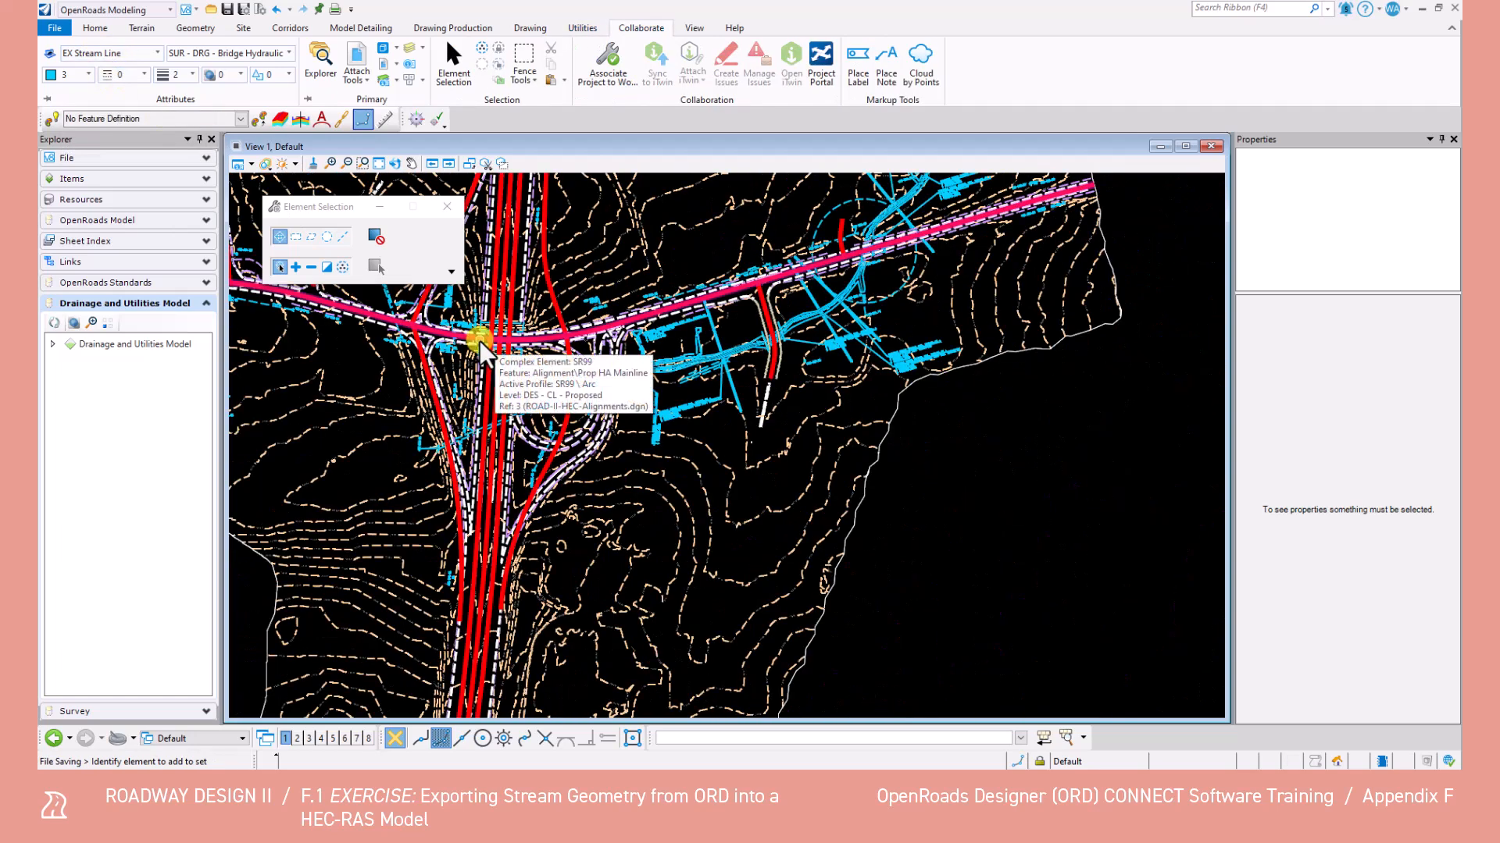
{"action": "left_click", "coordinate": [363, 163]}
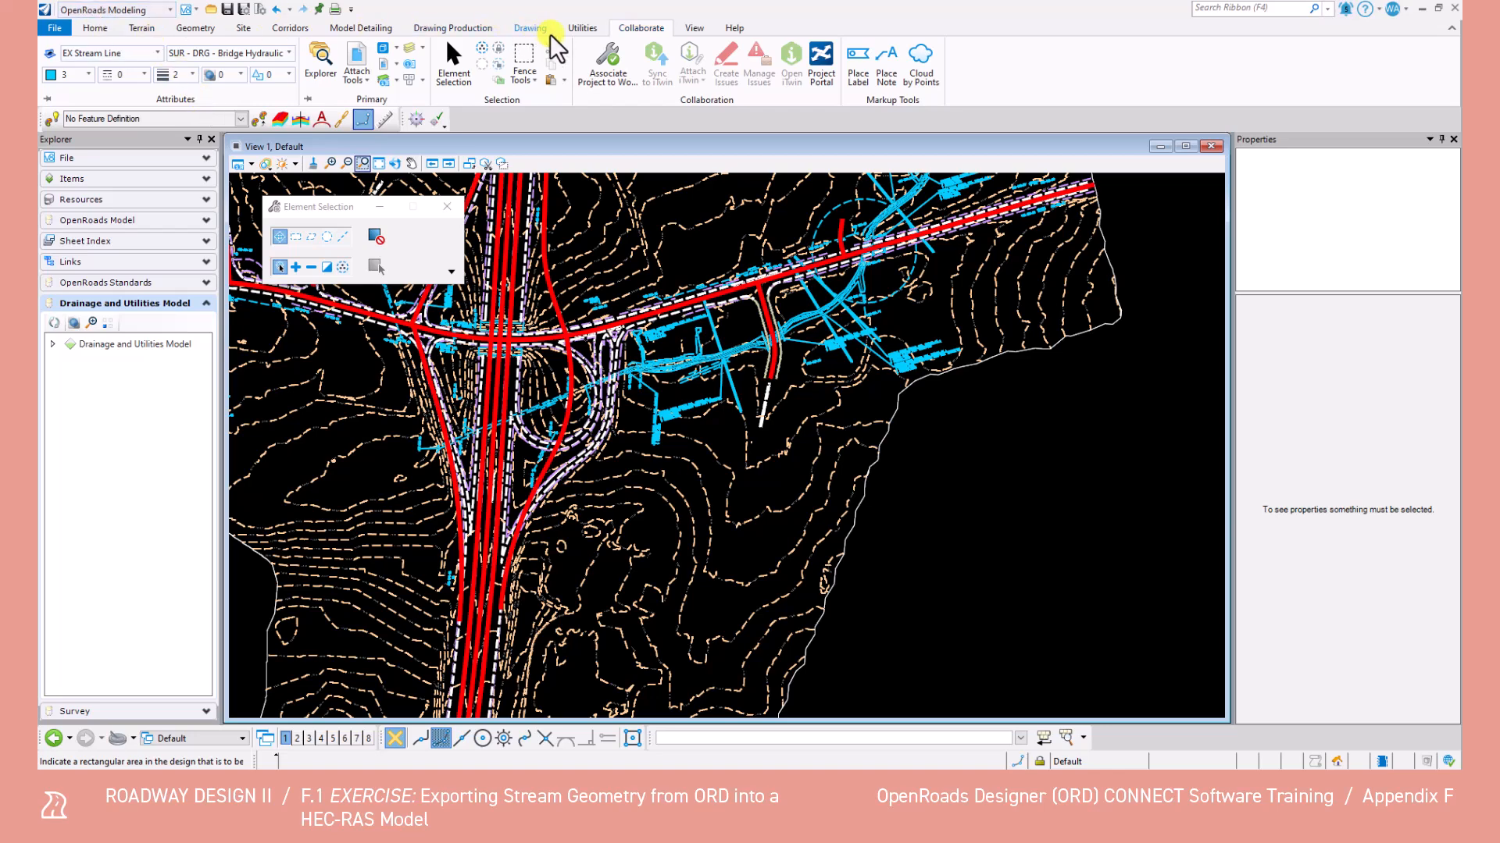
{"action": "left_click", "coordinate": [529, 31]}
{"action": "left_click", "coordinate": [603, 71]}
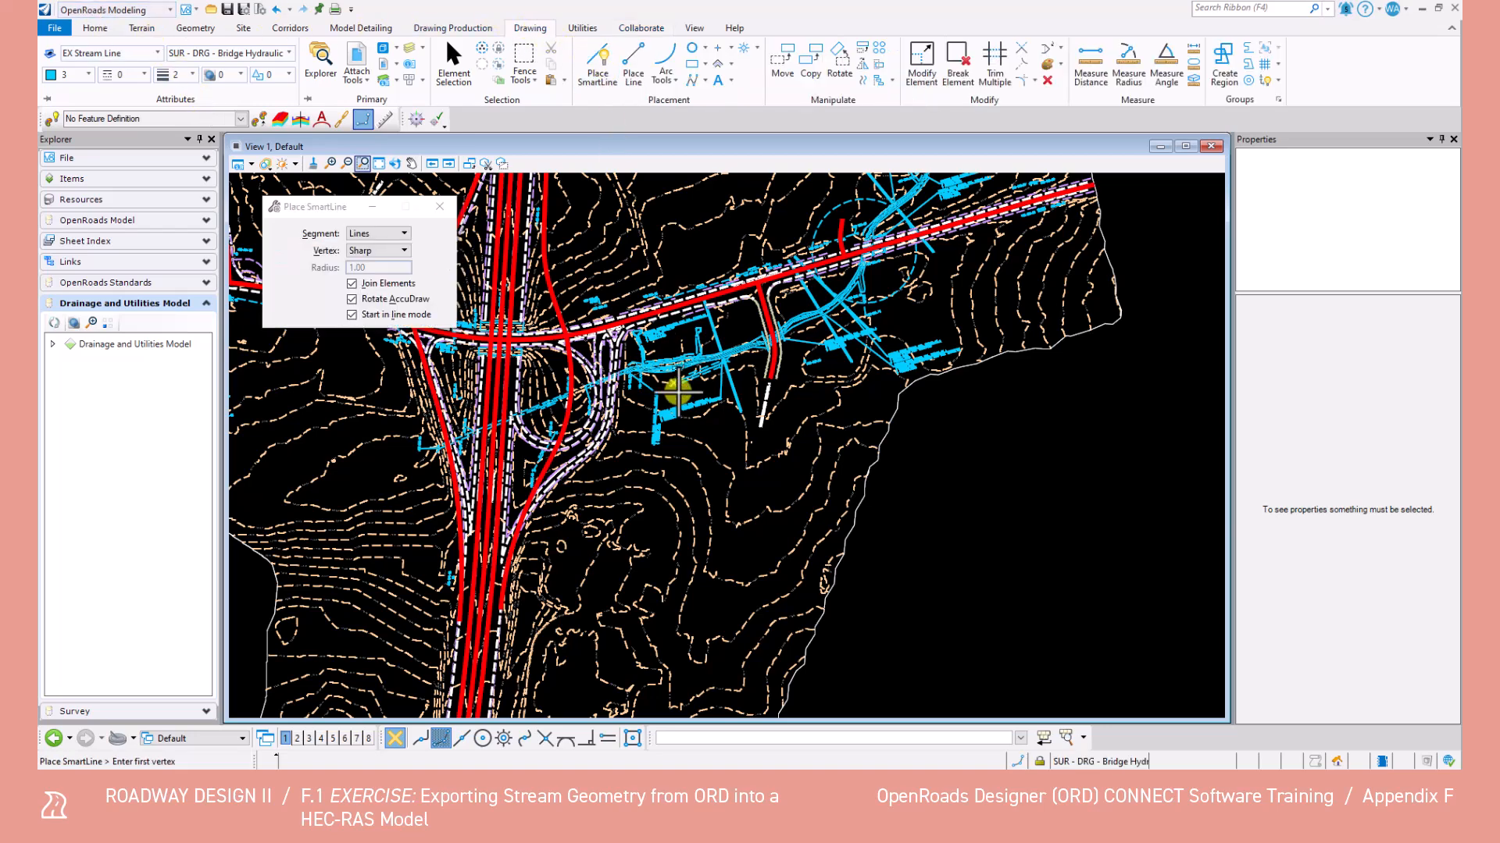
{"action": "scroll", "coordinate": [671, 385], "scroll_direction": "down", "scroll_amount": 2}
{"action": "scroll", "coordinate": [845, 293], "scroll_direction": "up", "scroll_amount": 5}
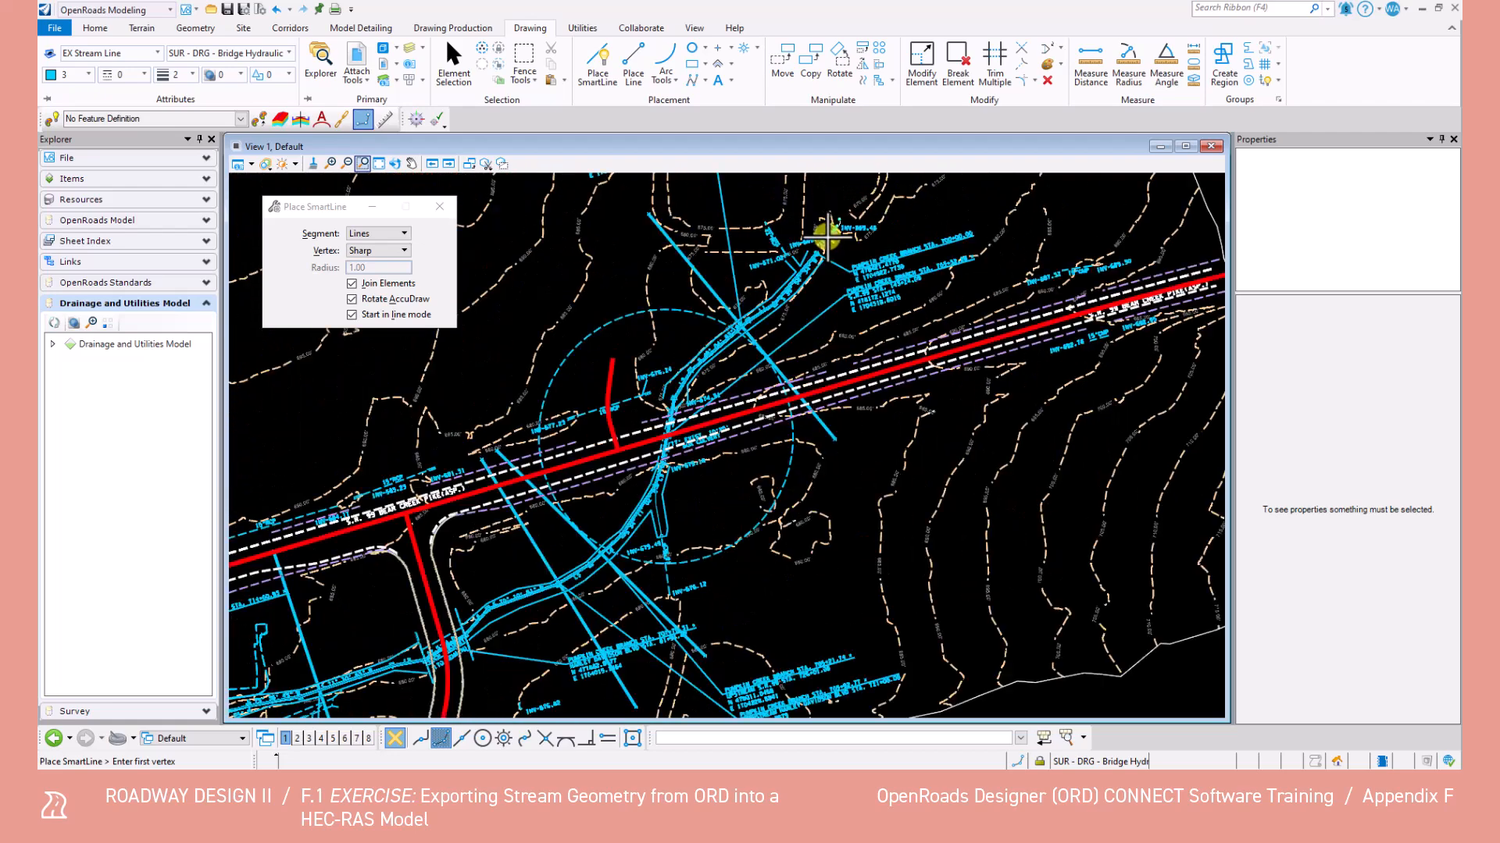
{"action": "scroll", "coordinate": [828, 235], "scroll_direction": "up", "scroll_amount": 3}
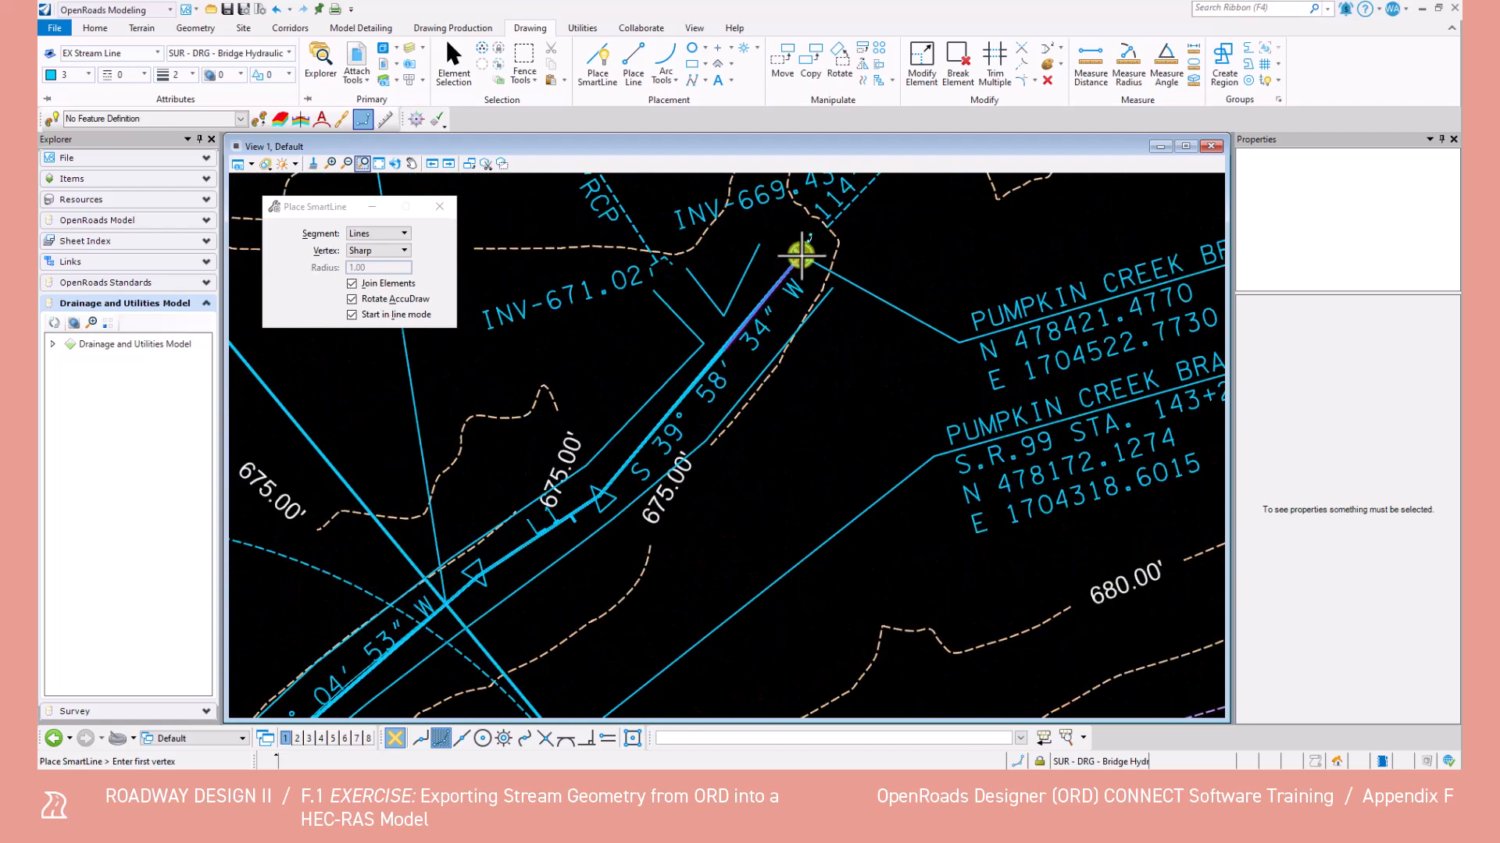
{"action": "middle_click_drag", "start_coordinate": [797, 251], "coordinate": [734, 359]}
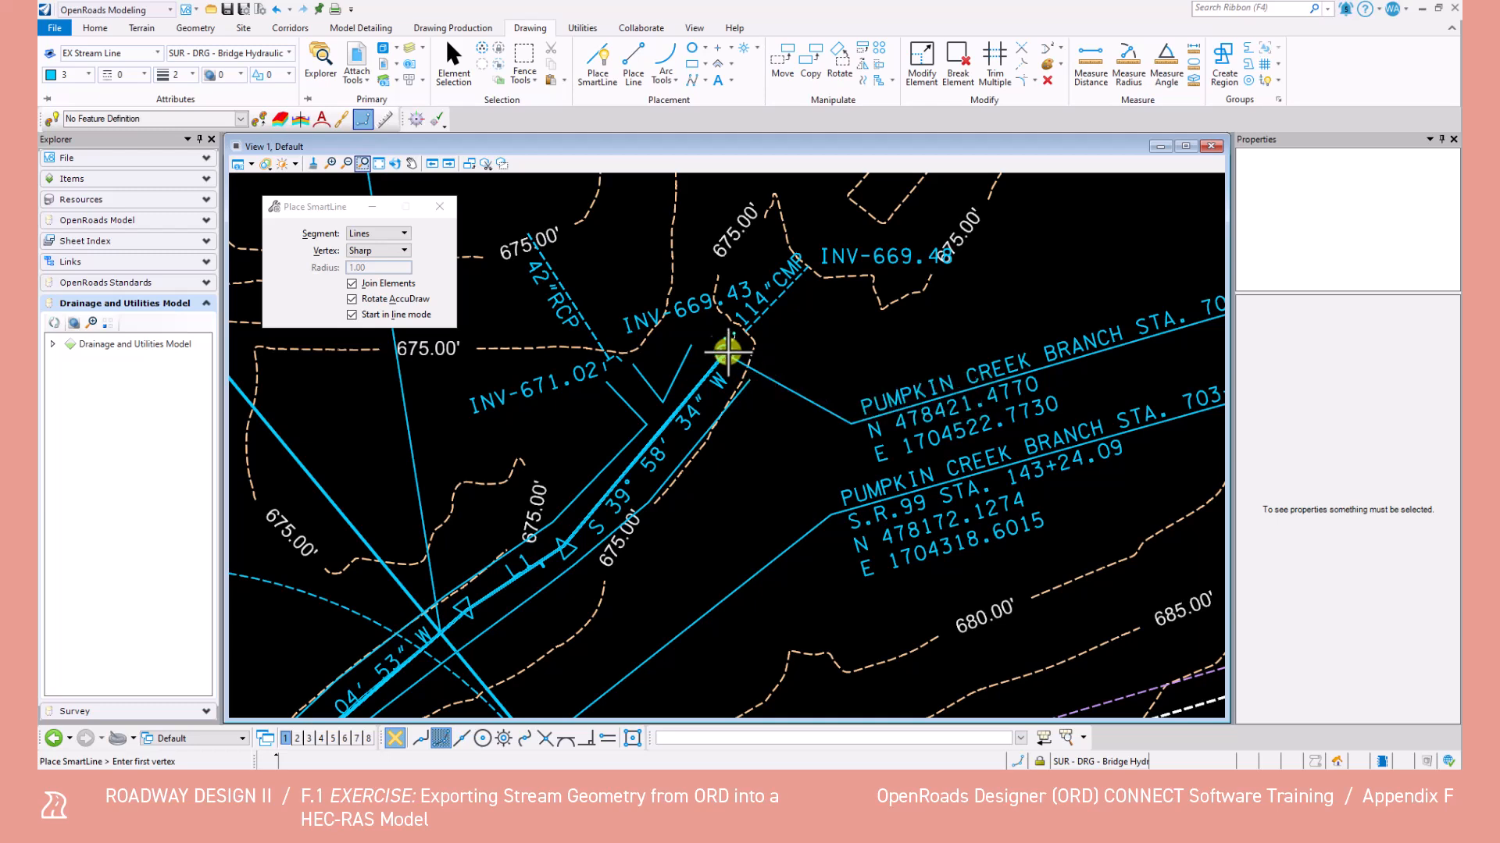
{"action": "left_click", "coordinate": [381, 248]}
{"action": "left_click", "coordinate": [379, 268]}
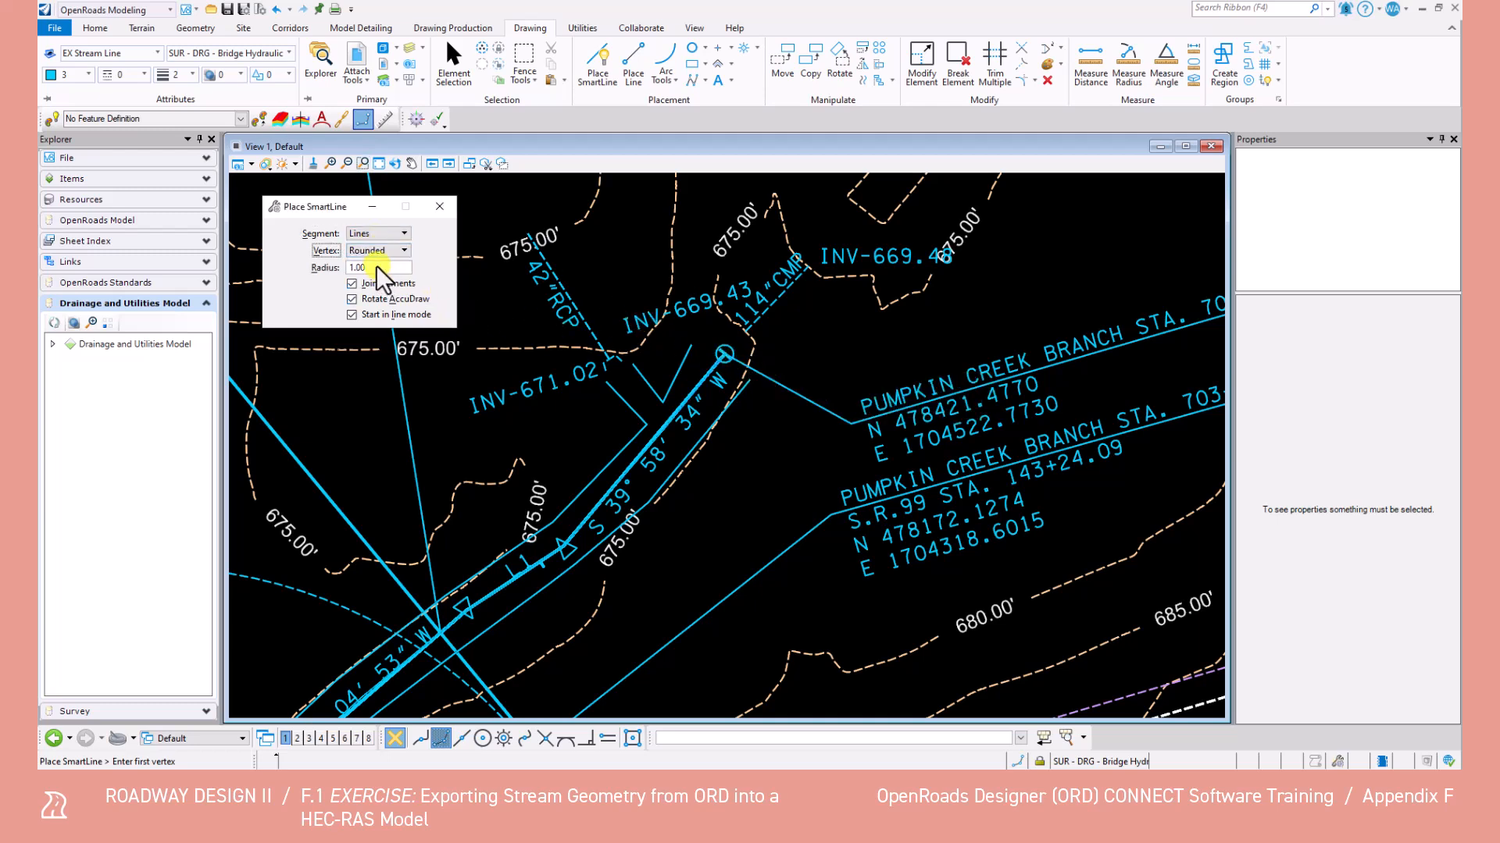
{"action": "left_click", "coordinate": [332, 264]}
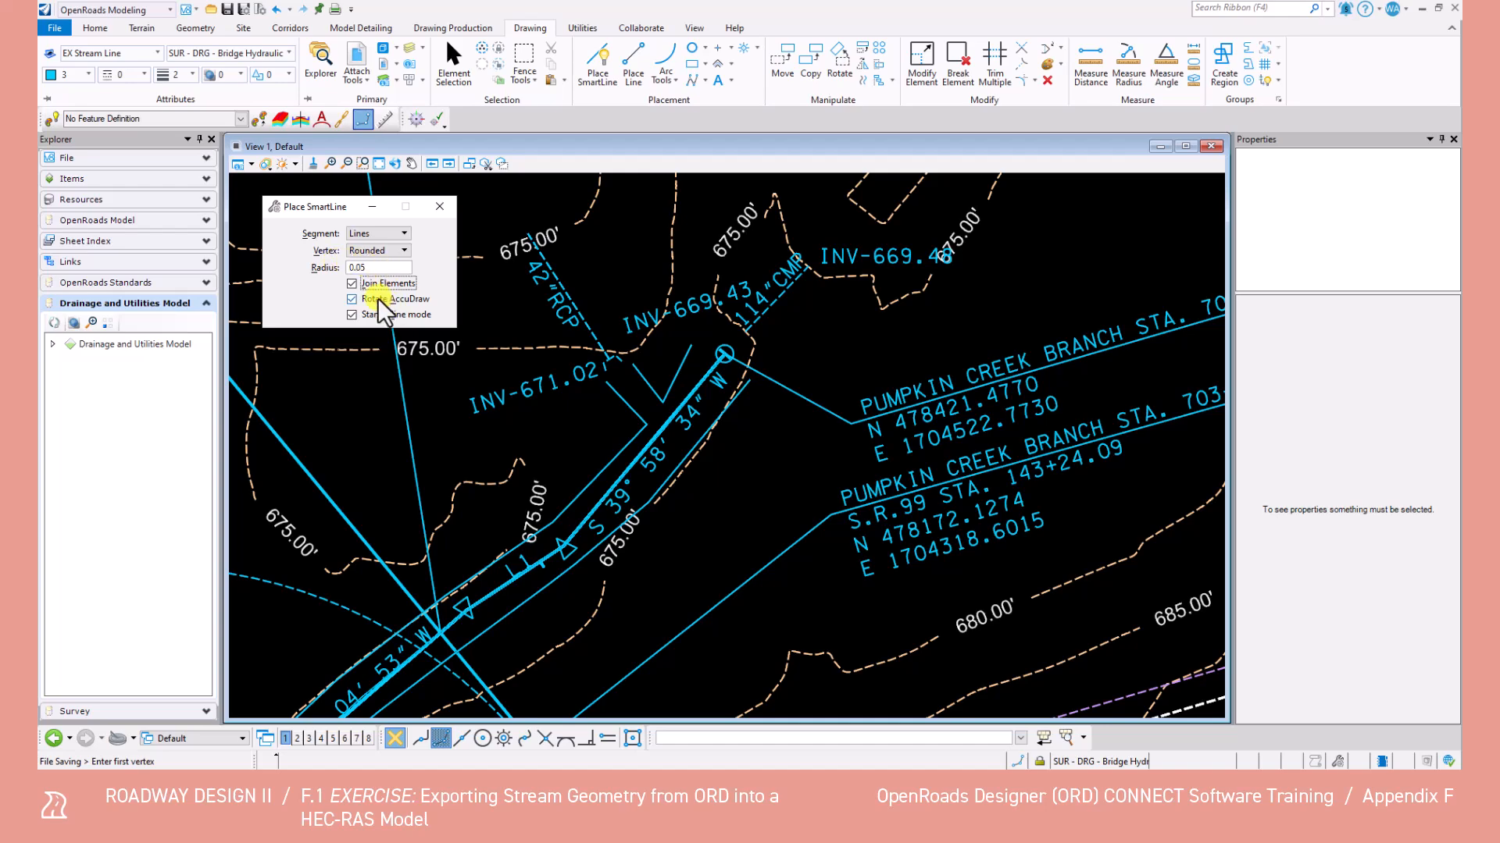
Step: Begin the stream line at the surveyed centerline's northeast end near the 114" CMP and trace its vertices southwest toward S.R. 99
{"action": "scroll", "coordinate": [719, 403], "scroll_direction": "down", "scroll_amount": 5}
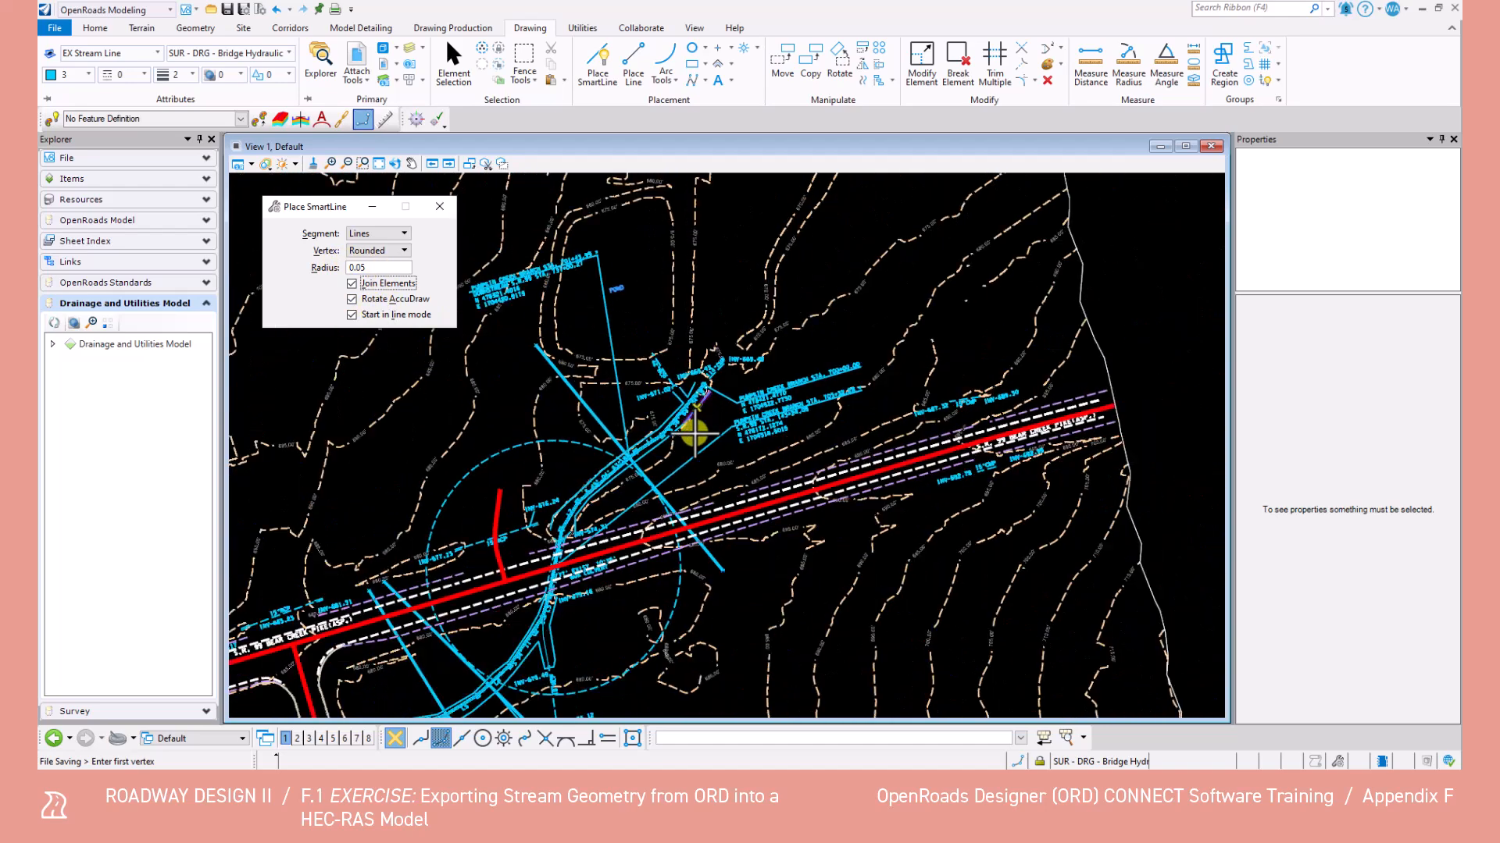
{"action": "scroll", "coordinate": [703, 391], "scroll_direction": "up", "scroll_amount": 1}
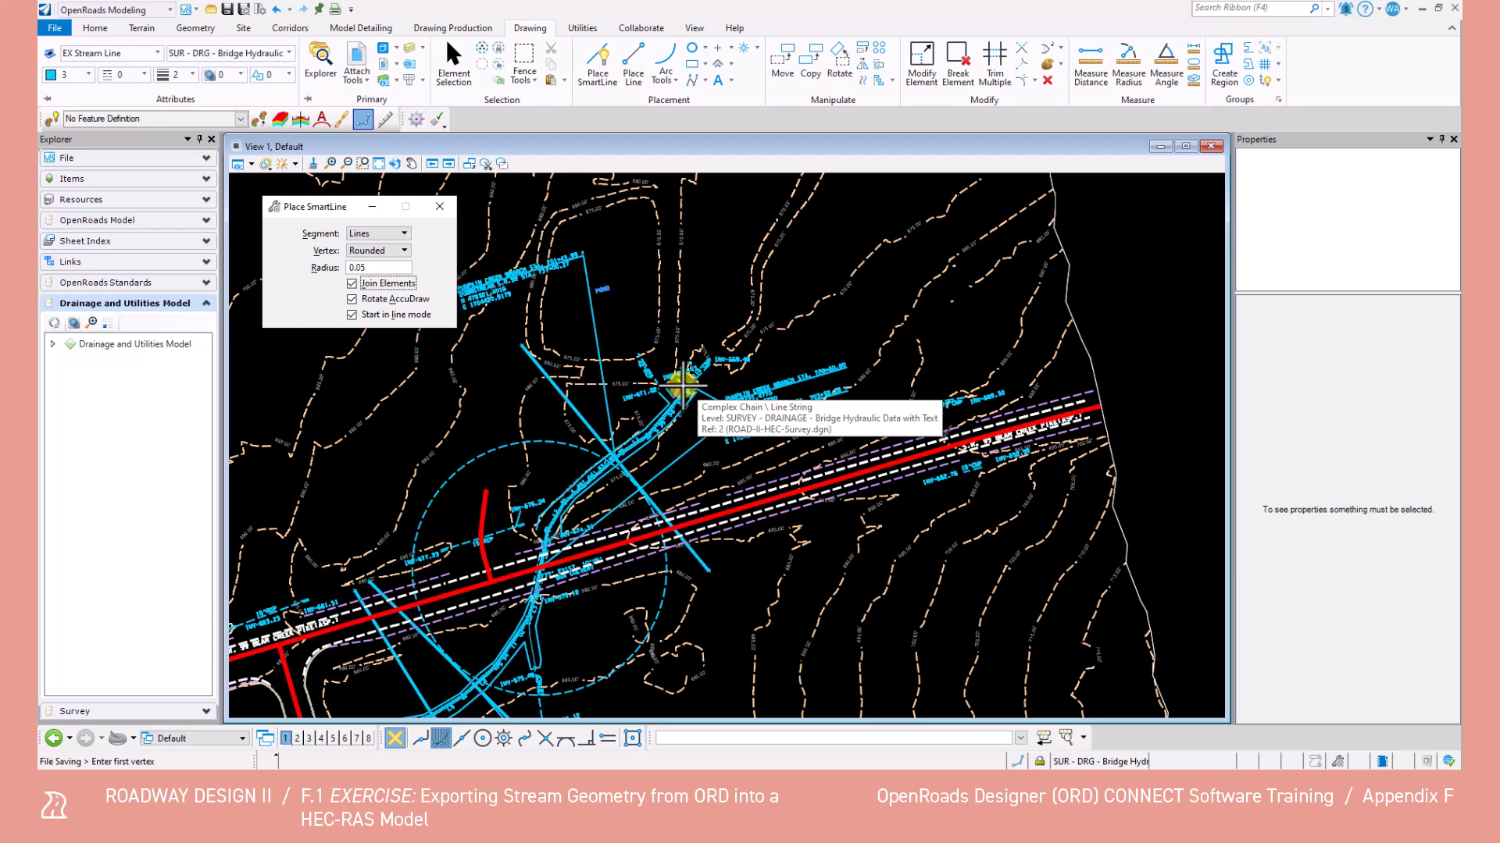
{"action": "scroll", "coordinate": [681, 384], "scroll_direction": "up", "scroll_amount": 5}
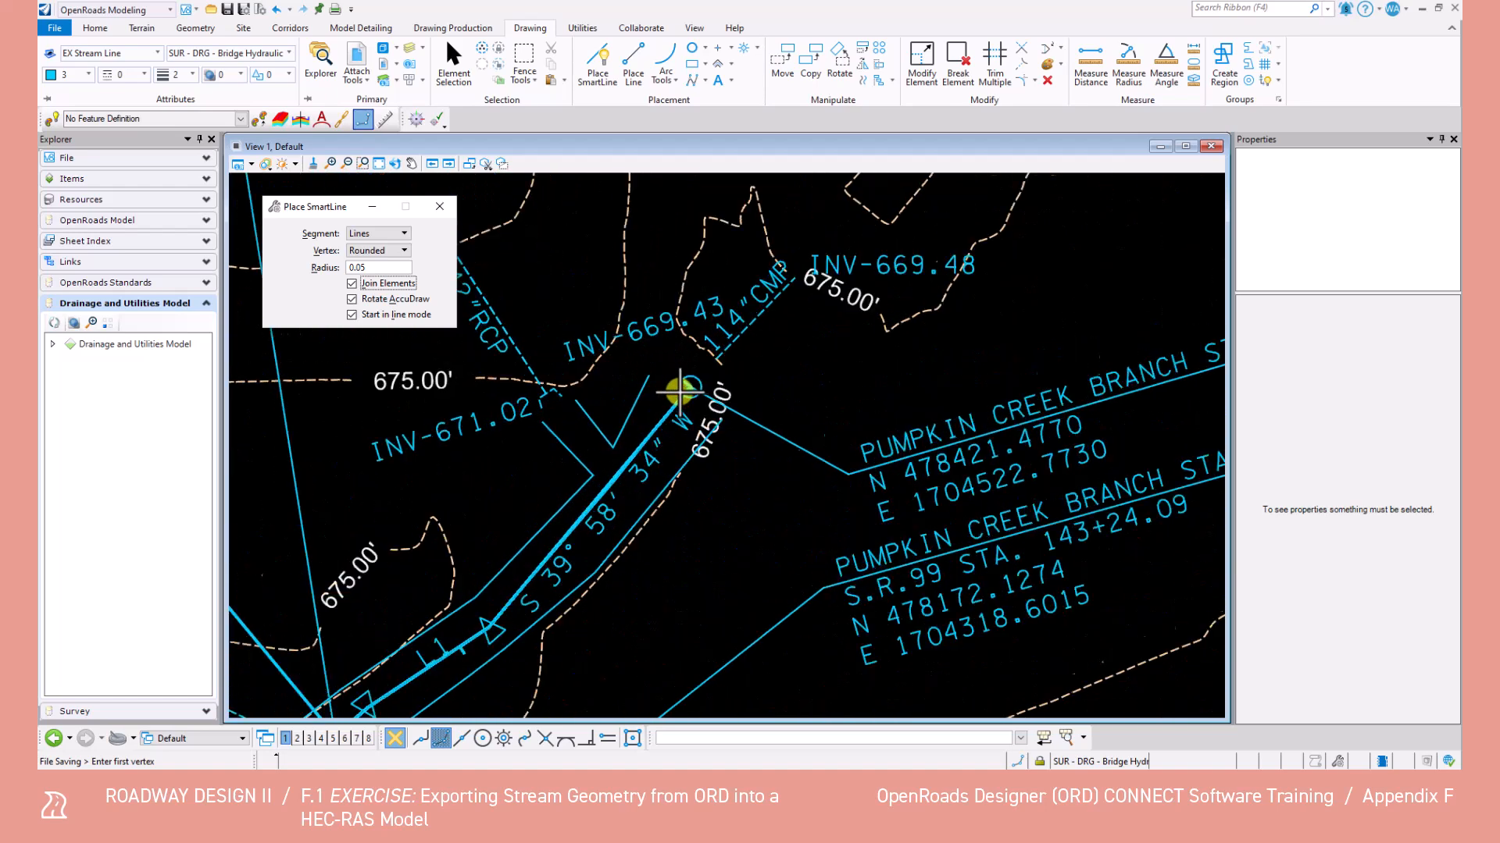
{"action": "left_click", "coordinate": [696, 384]}
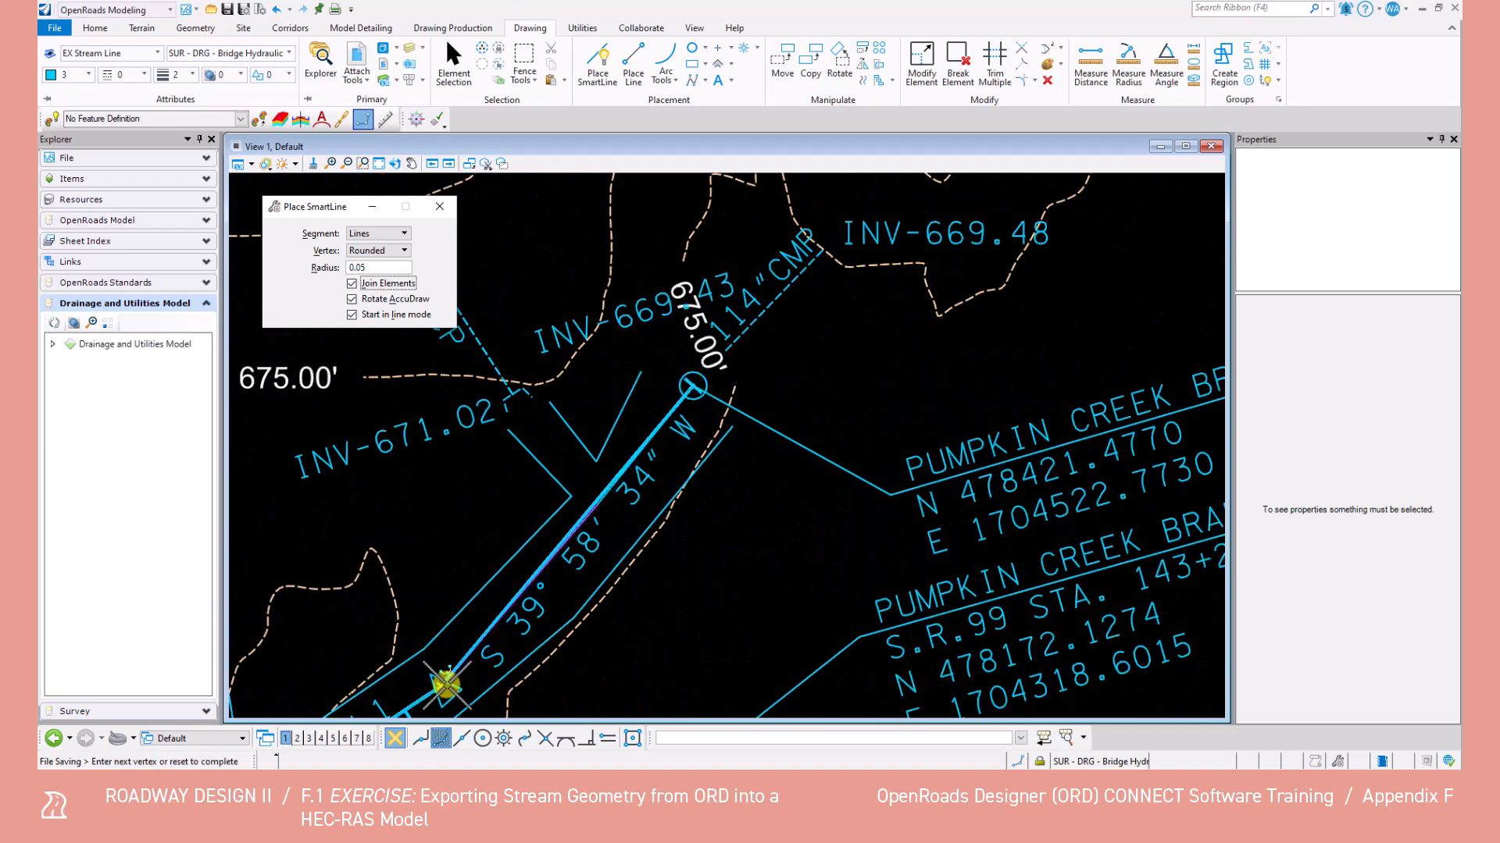
{"action": "left_click", "coordinate": [446, 685]}
{"action": "middle_click_drag", "start_coordinate": [459, 672], "coordinate": [880, 270]}
{"action": "scroll", "coordinate": [838, 310], "scroll_direction": "down", "scroll_amount": 2}
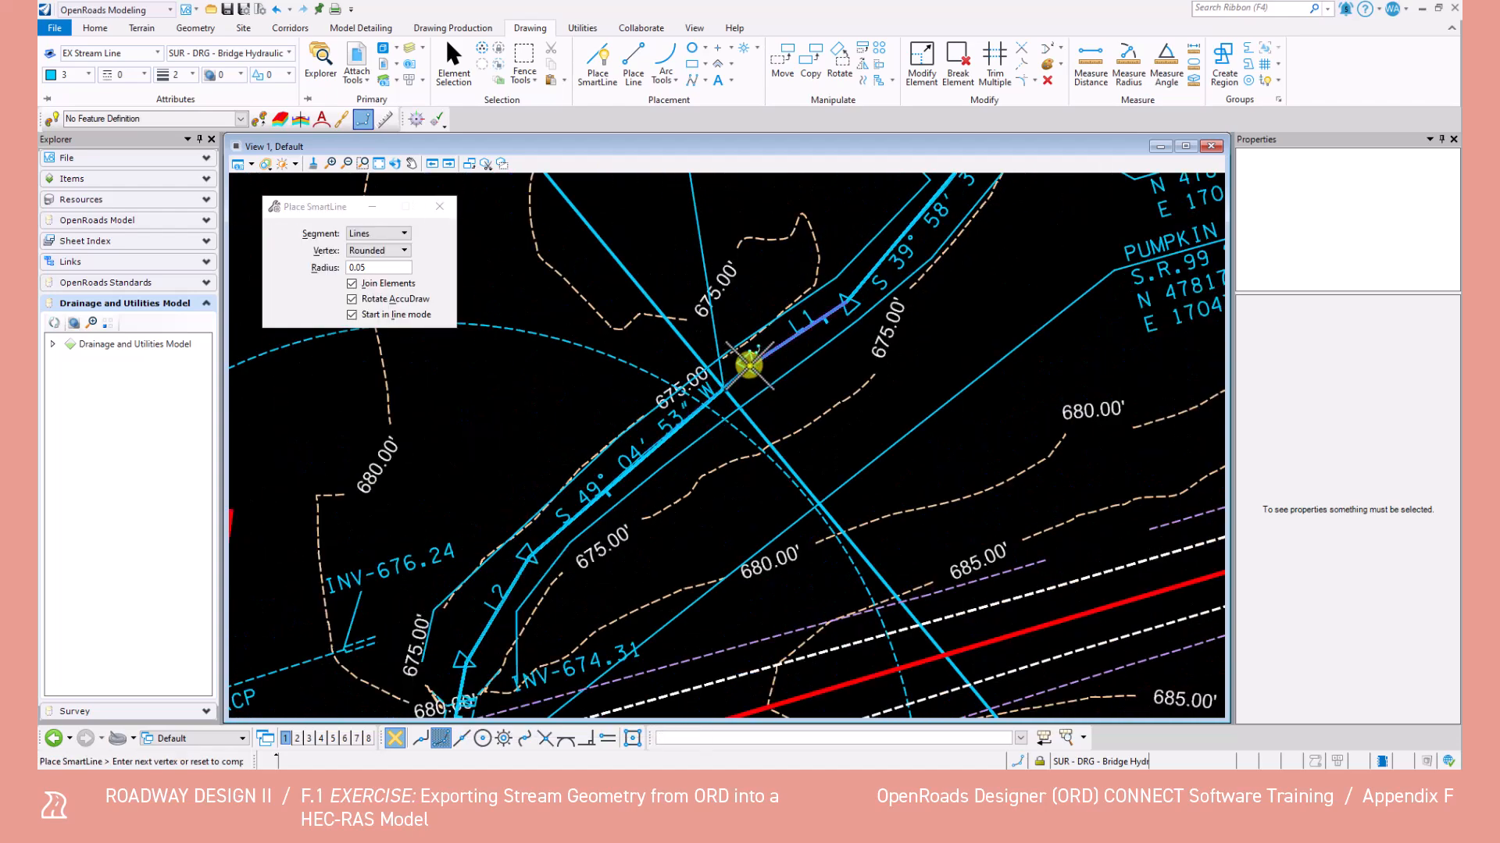
{"action": "middle_click_drag", "start_coordinate": [526, 596], "coordinate": [746, 310]}
{"action": "left_click", "coordinate": [642, 423]}
Step: Continue the stream line through the 10'x5' box culvert under S.R. 99 and along L3 to the start of L4
{"action": "middle_click_drag", "start_coordinate": [650, 595], "coordinate": [759, 314]}
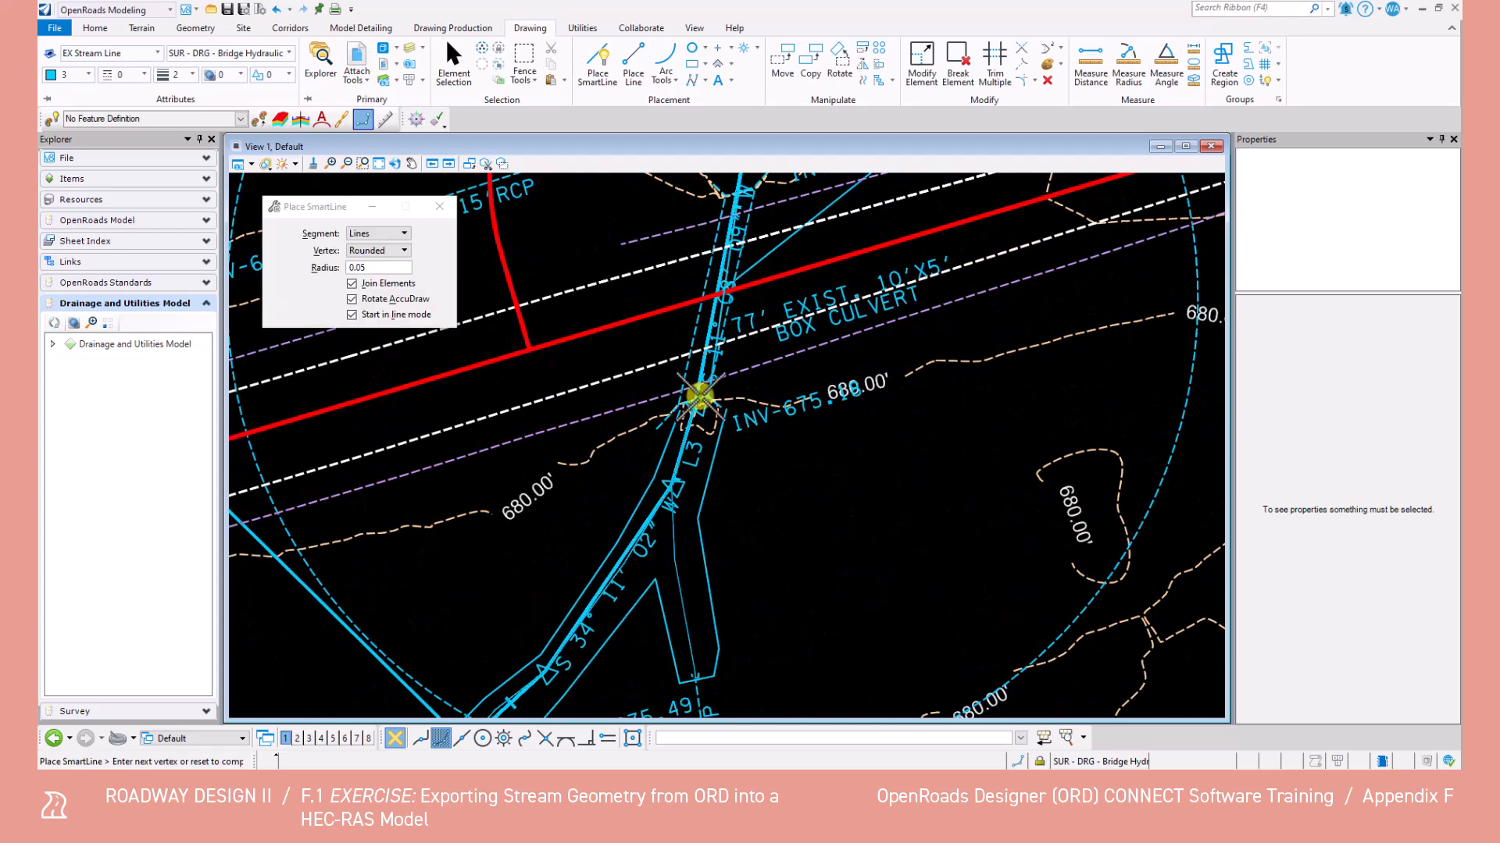
{"action": "scroll", "coordinate": [705, 393], "scroll_direction": "up", "scroll_amount": 6}
{"action": "scroll", "coordinate": [692, 395], "scroll_direction": "up", "scroll_amount": 2}
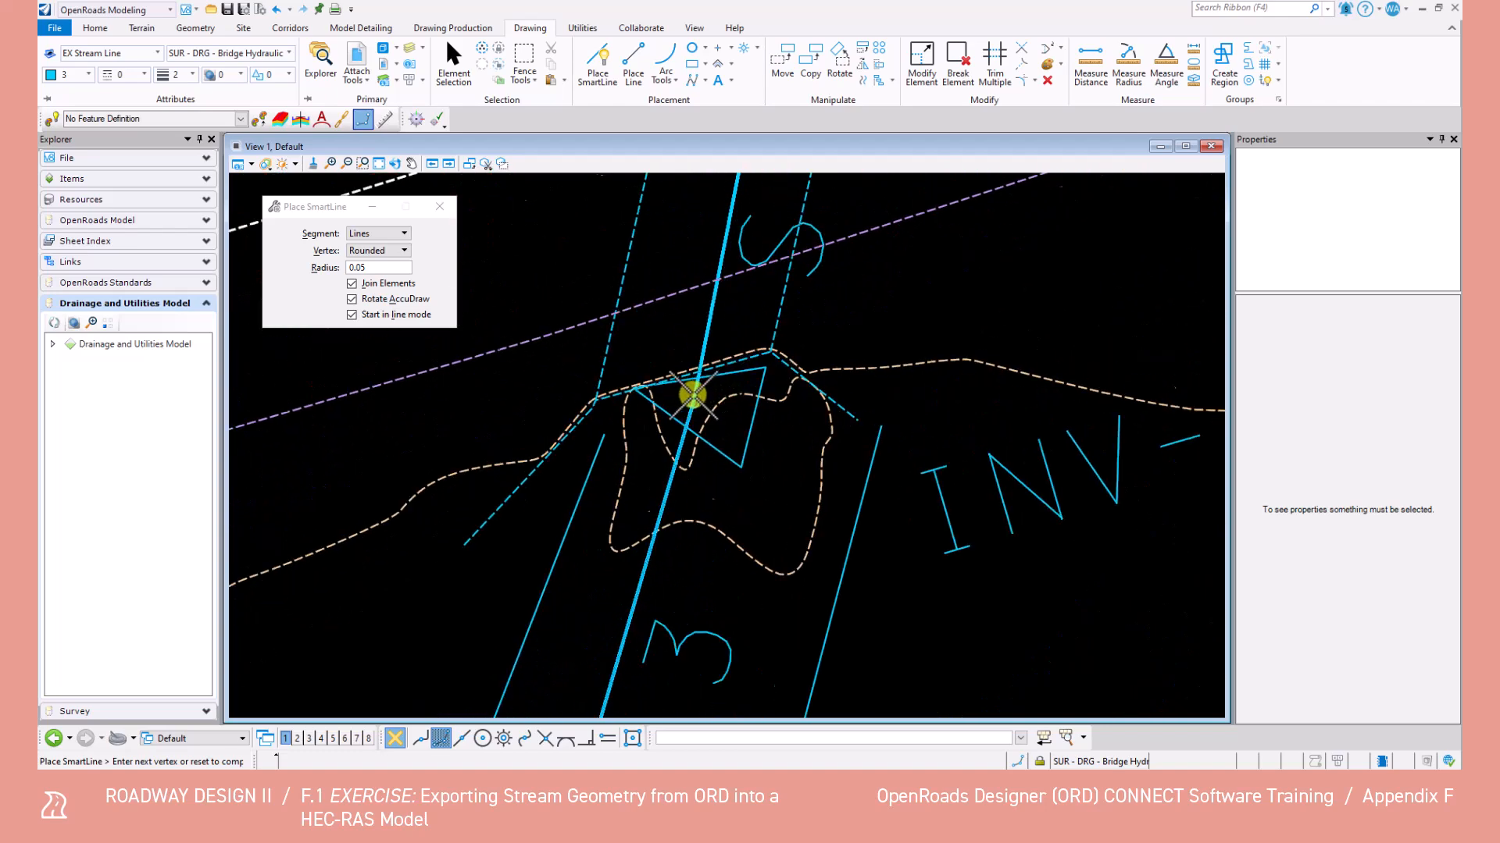
{"action": "left_click", "coordinate": [695, 405]}
{"action": "scroll", "coordinate": [728, 435], "scroll_direction": "down", "scroll_amount": 5}
{"action": "middle_click_drag", "start_coordinate": [703, 456], "coordinate": [813, 248]}
{"action": "scroll", "coordinate": [809, 254], "scroll_direction": "down", "scroll_amount": 1}
{"action": "scroll", "coordinate": [800, 297], "scroll_direction": "up", "scroll_amount": 1}
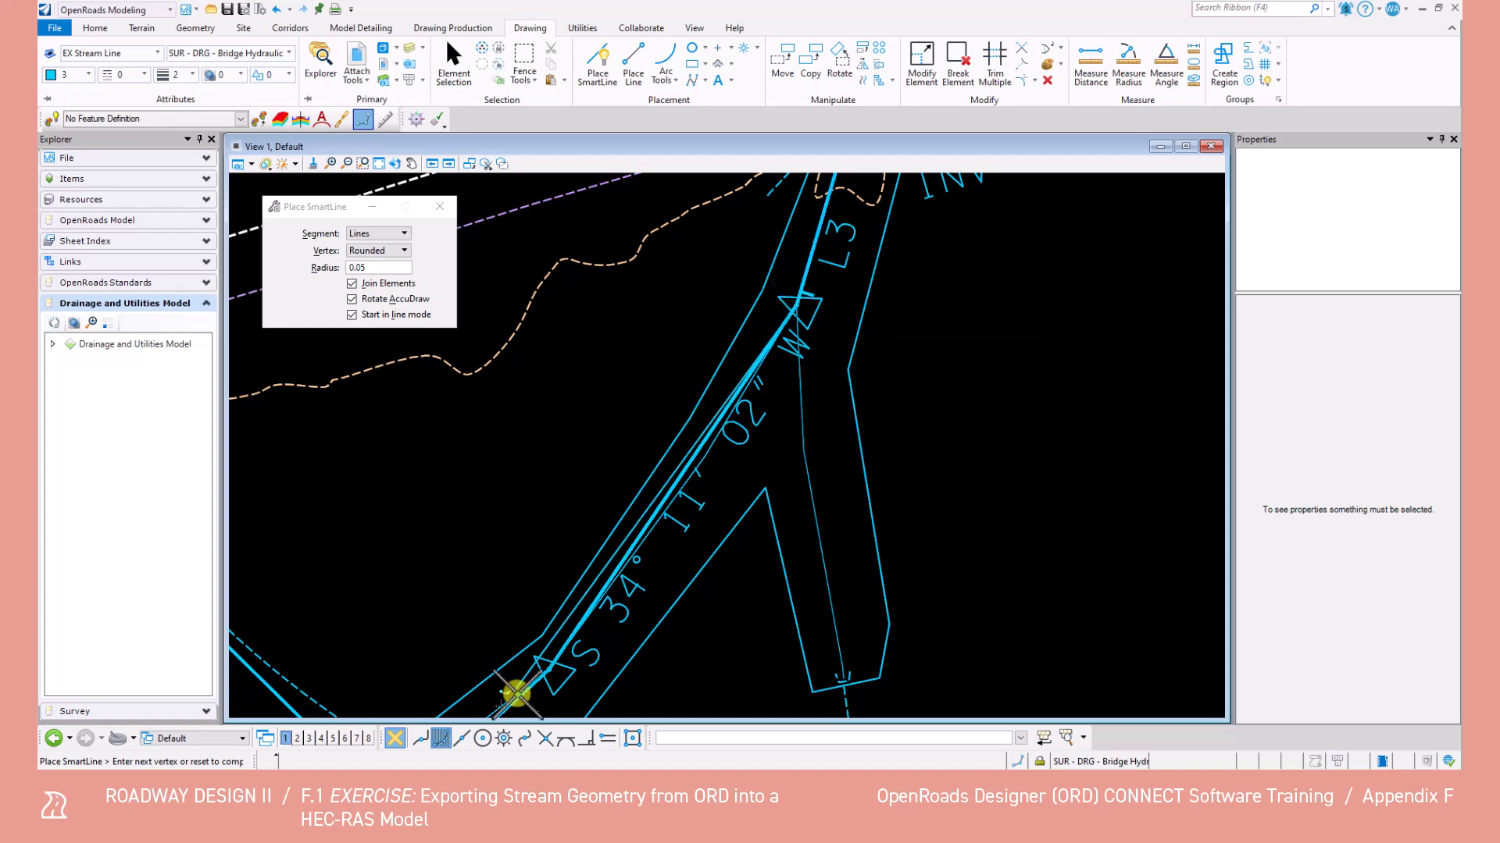
{"action": "left_click", "coordinate": [551, 669]}
{"action": "middle_click_drag", "start_coordinate": [624, 601], "coordinate": [960, 208]}
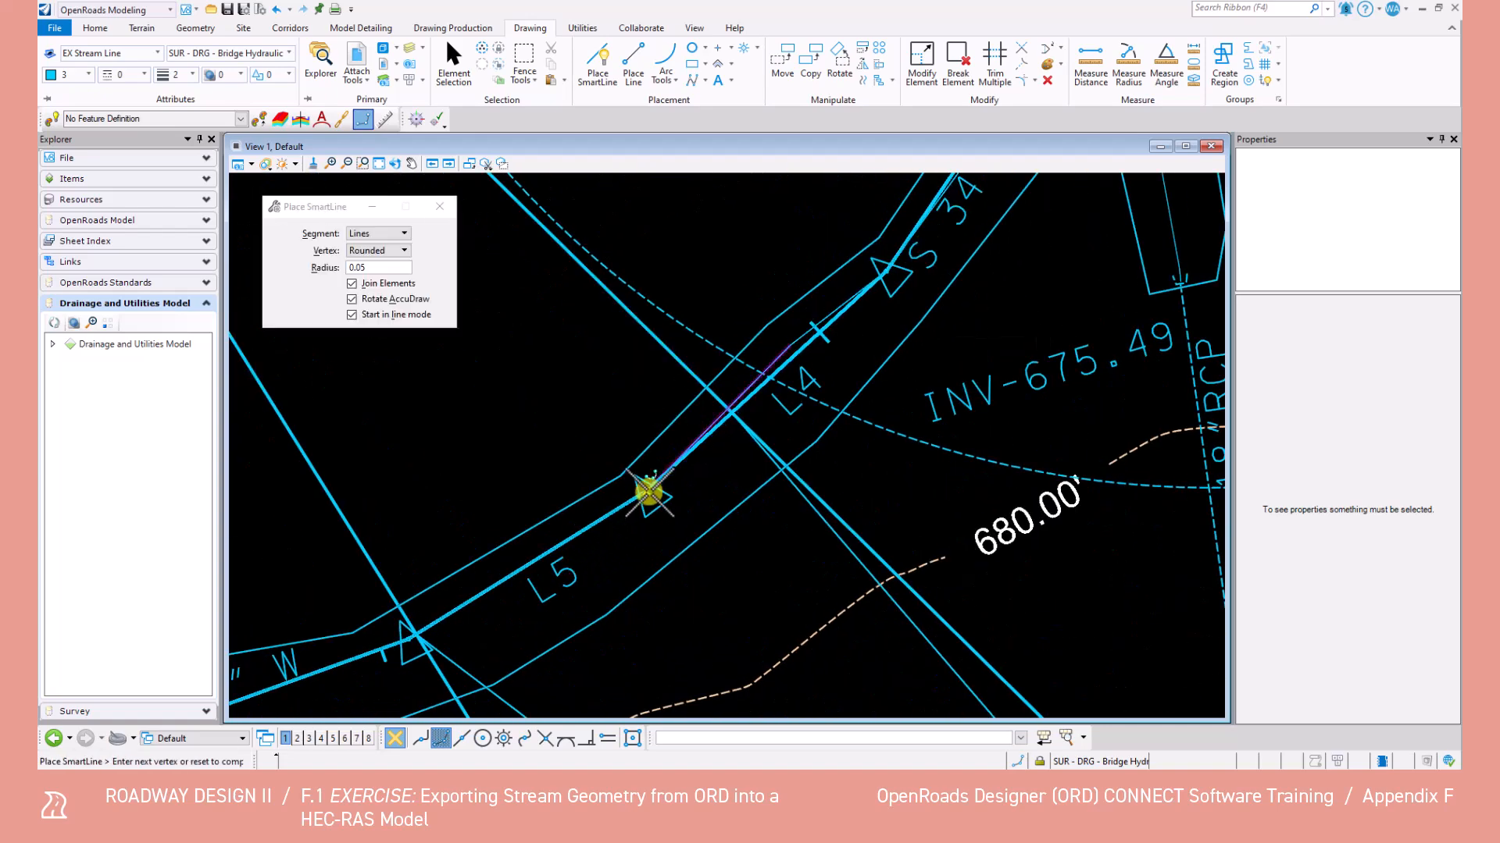
Step: Trace the stream line along L4, L5, the S 70° 10' 51" W course and L6 to the arch culvert's east end
{"action": "left_click", "coordinate": [648, 492]}
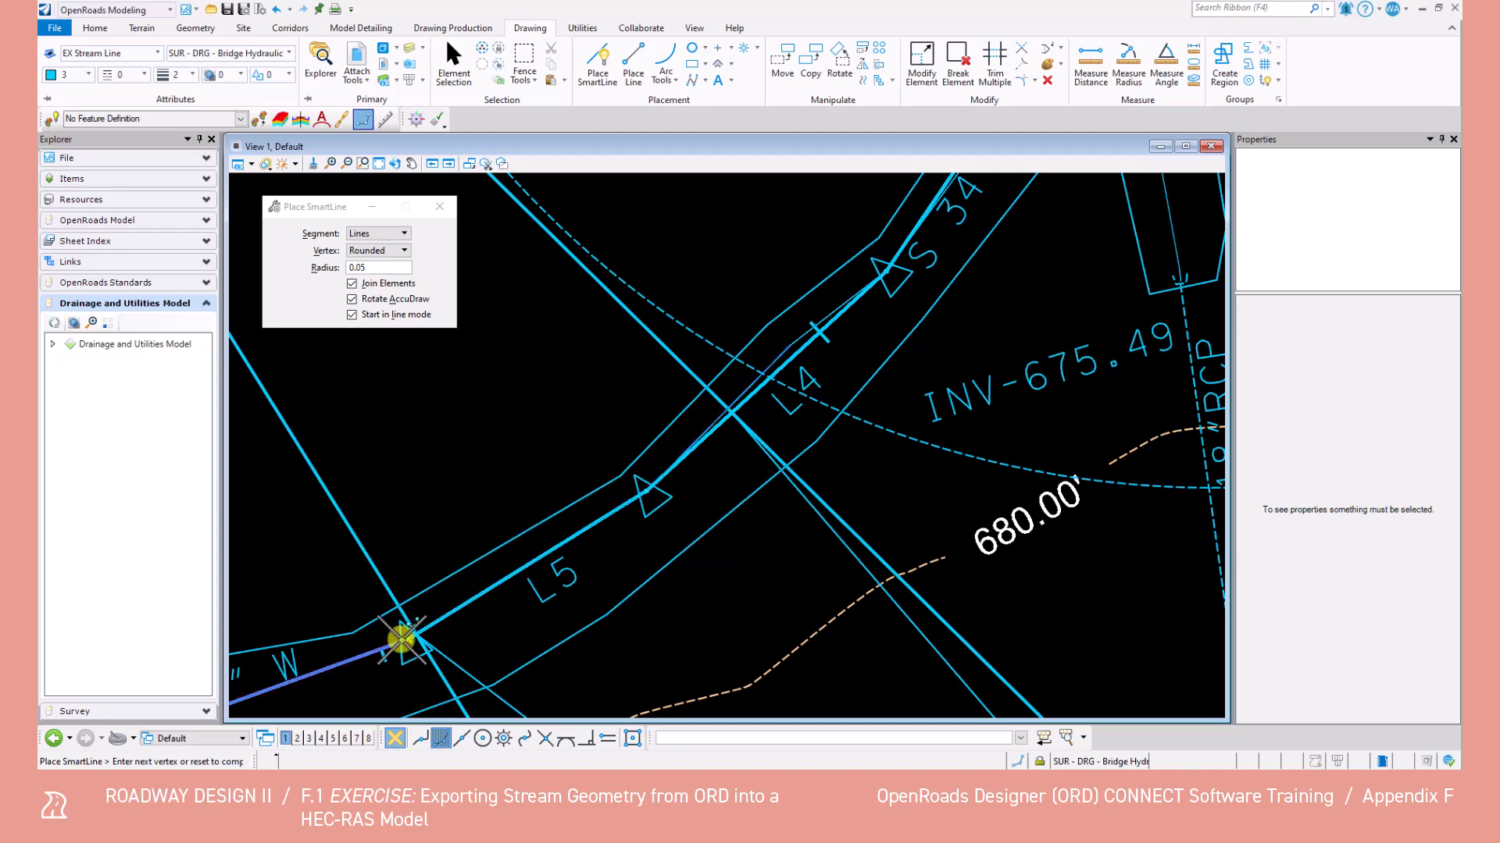
{"action": "left_click", "coordinate": [406, 637]}
{"action": "middle_click_drag", "start_coordinate": [392, 646], "coordinate": [1000, 302]}
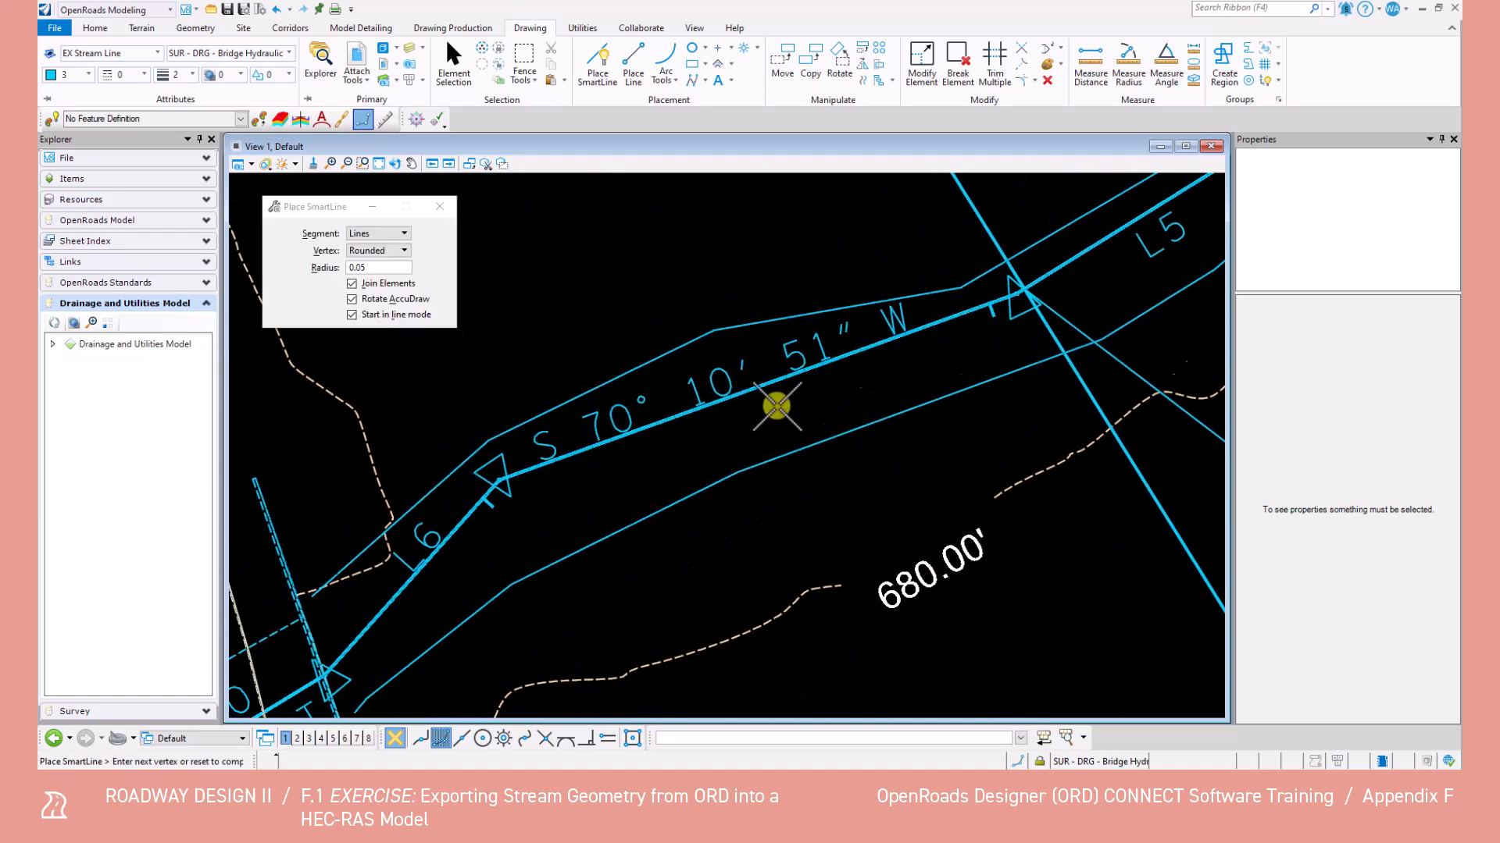
{"action": "scroll", "coordinate": [883, 363], "scroll_direction": "down", "scroll_amount": 1}
{"action": "left_click", "coordinate": [599, 445]}
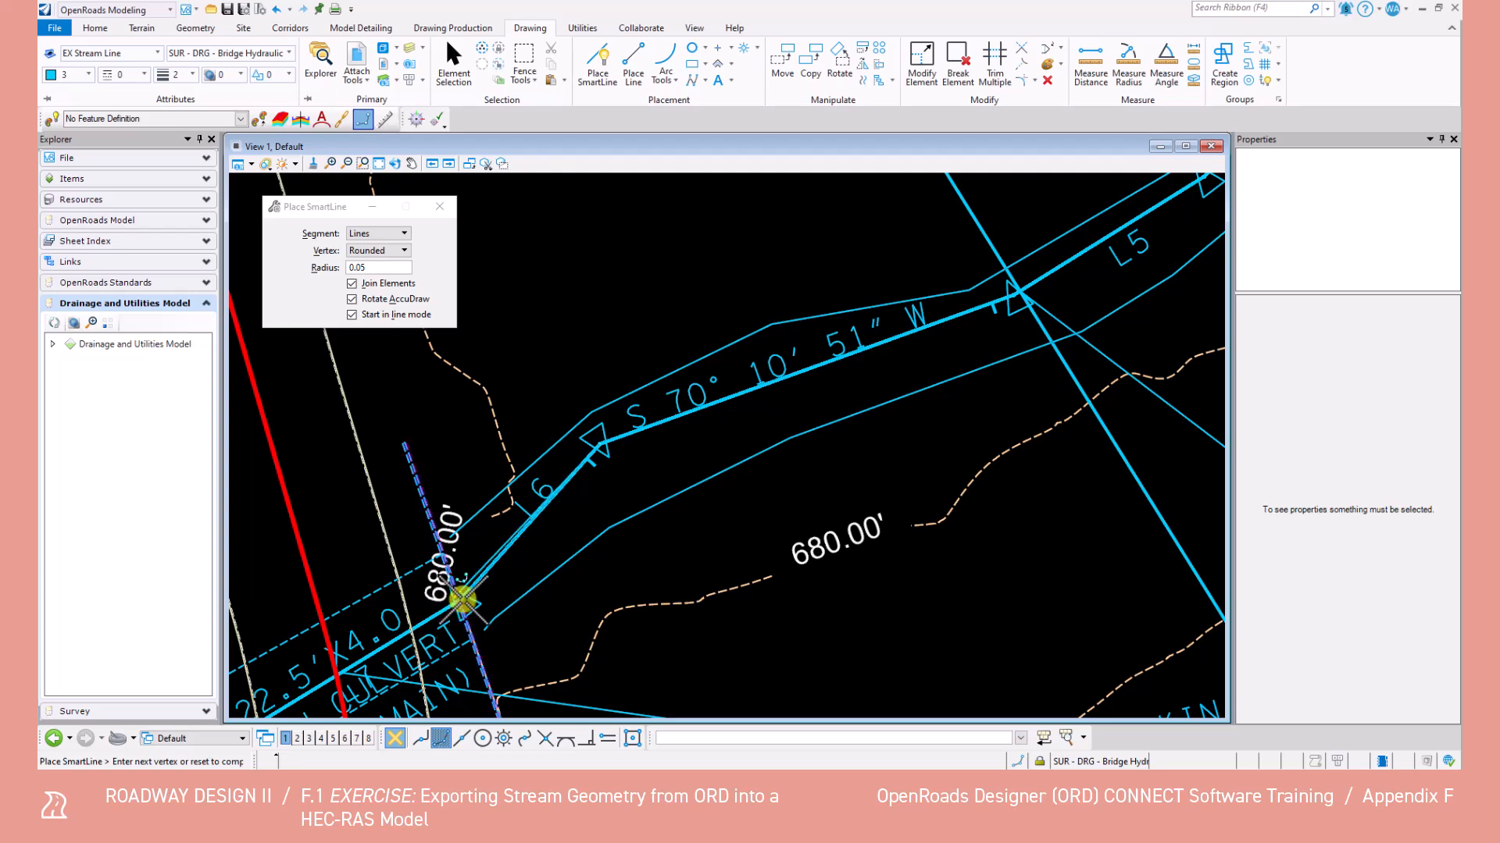
{"action": "scroll", "coordinate": [463, 600], "scroll_direction": "up", "scroll_amount": 3}
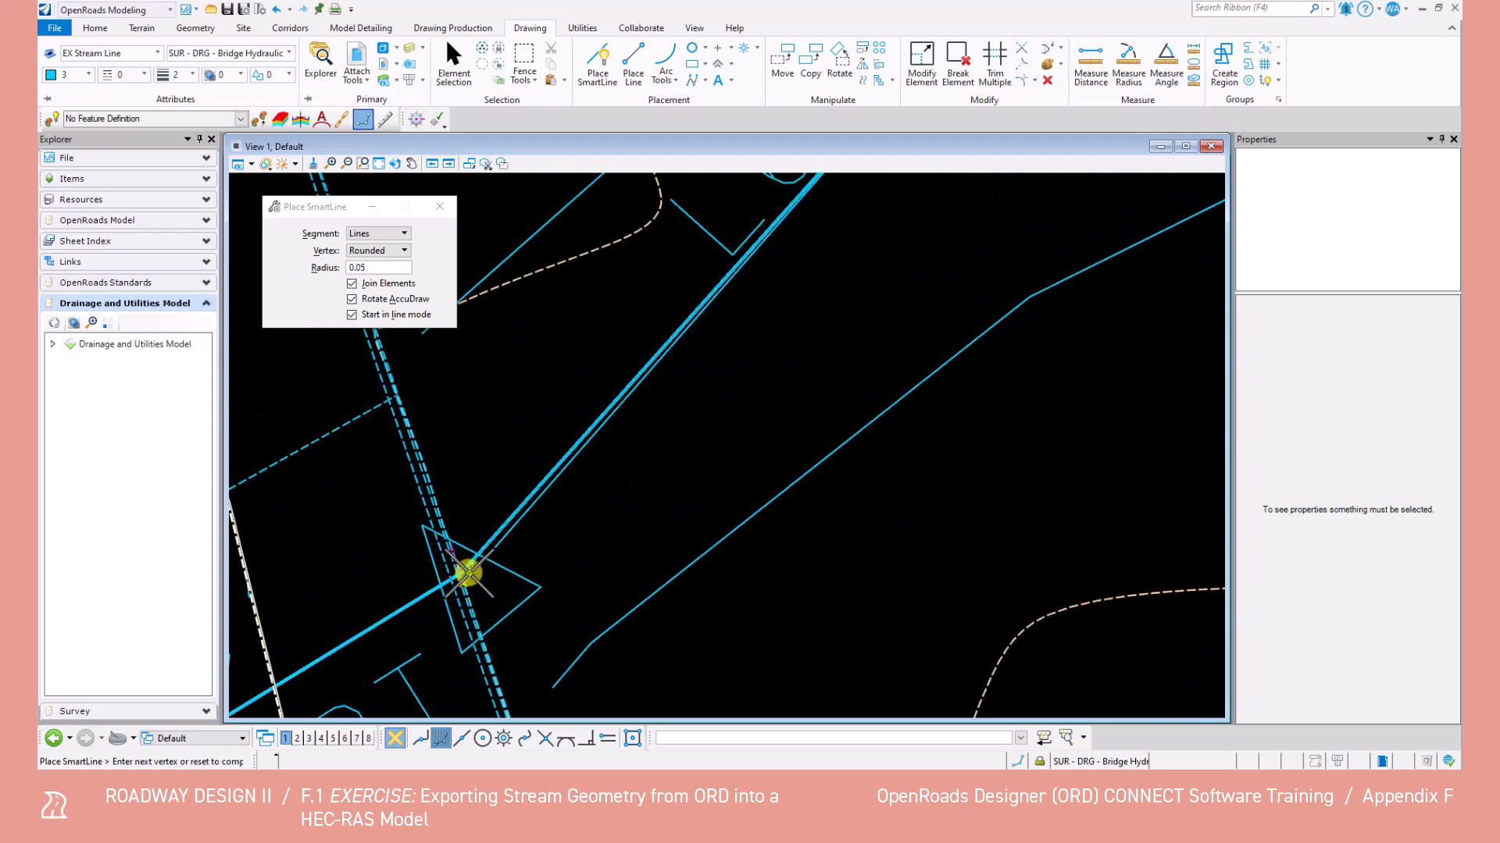
{"action": "left_click", "coordinate": [467, 573]}
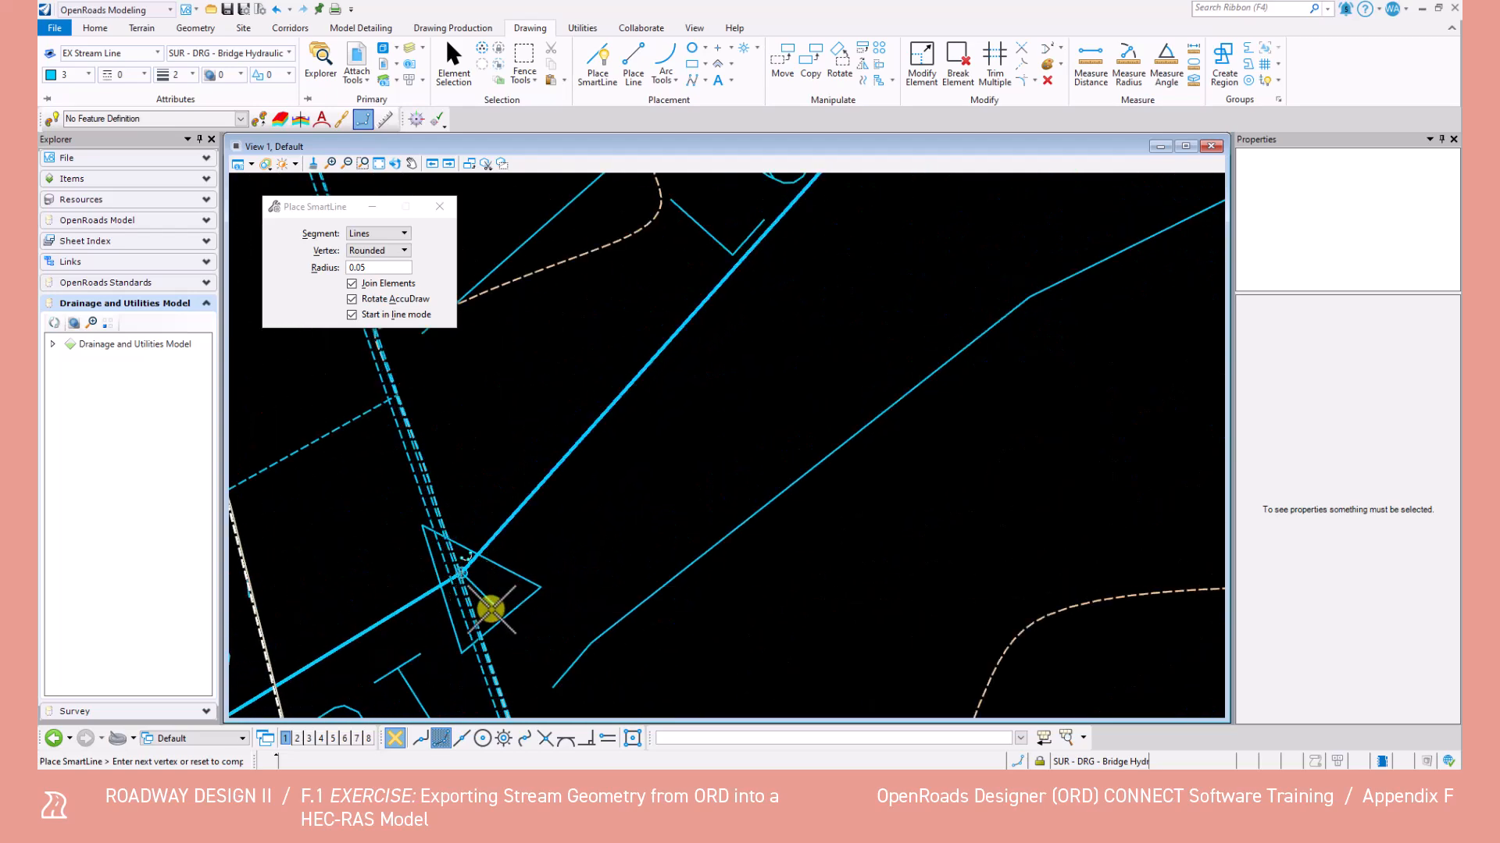
Step: Extend the stream line through the side-road arch culvert and along L8 to the next surveyed vertex
{"action": "scroll", "coordinate": [493, 607], "scroll_direction": "down", "scroll_amount": 4}
{"action": "scroll", "coordinate": [511, 539], "scroll_direction": "up", "scroll_amount": 3}
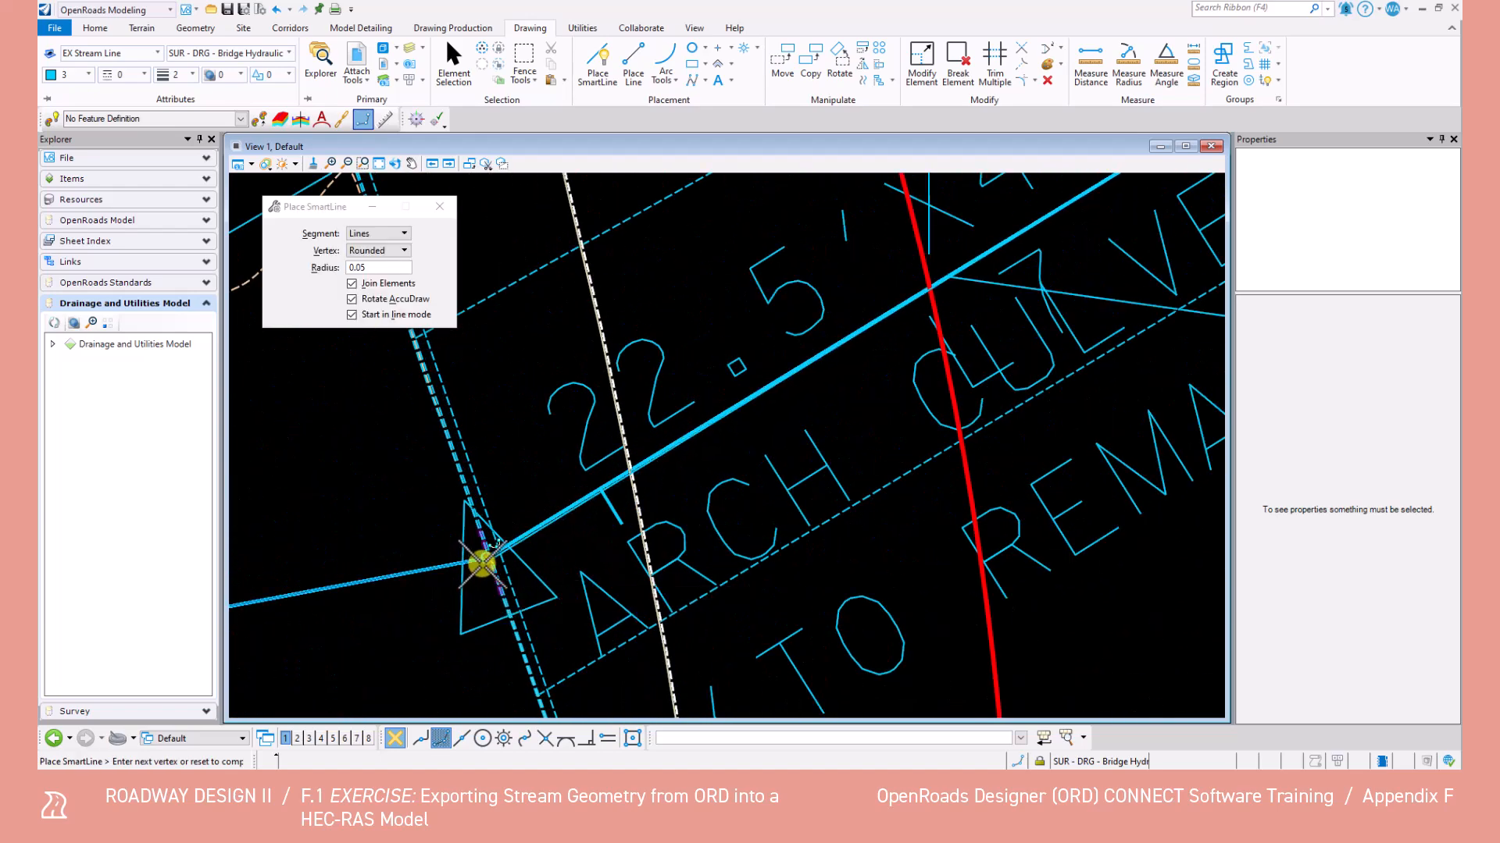
{"action": "scroll", "coordinate": [398, 606], "scroll_direction": "down", "scroll_amount": 3}
{"action": "middle_click_drag", "start_coordinate": [383, 614], "coordinate": [947, 405]}
{"action": "scroll", "coordinate": [898, 418], "scroll_direction": "down", "scroll_amount": 2}
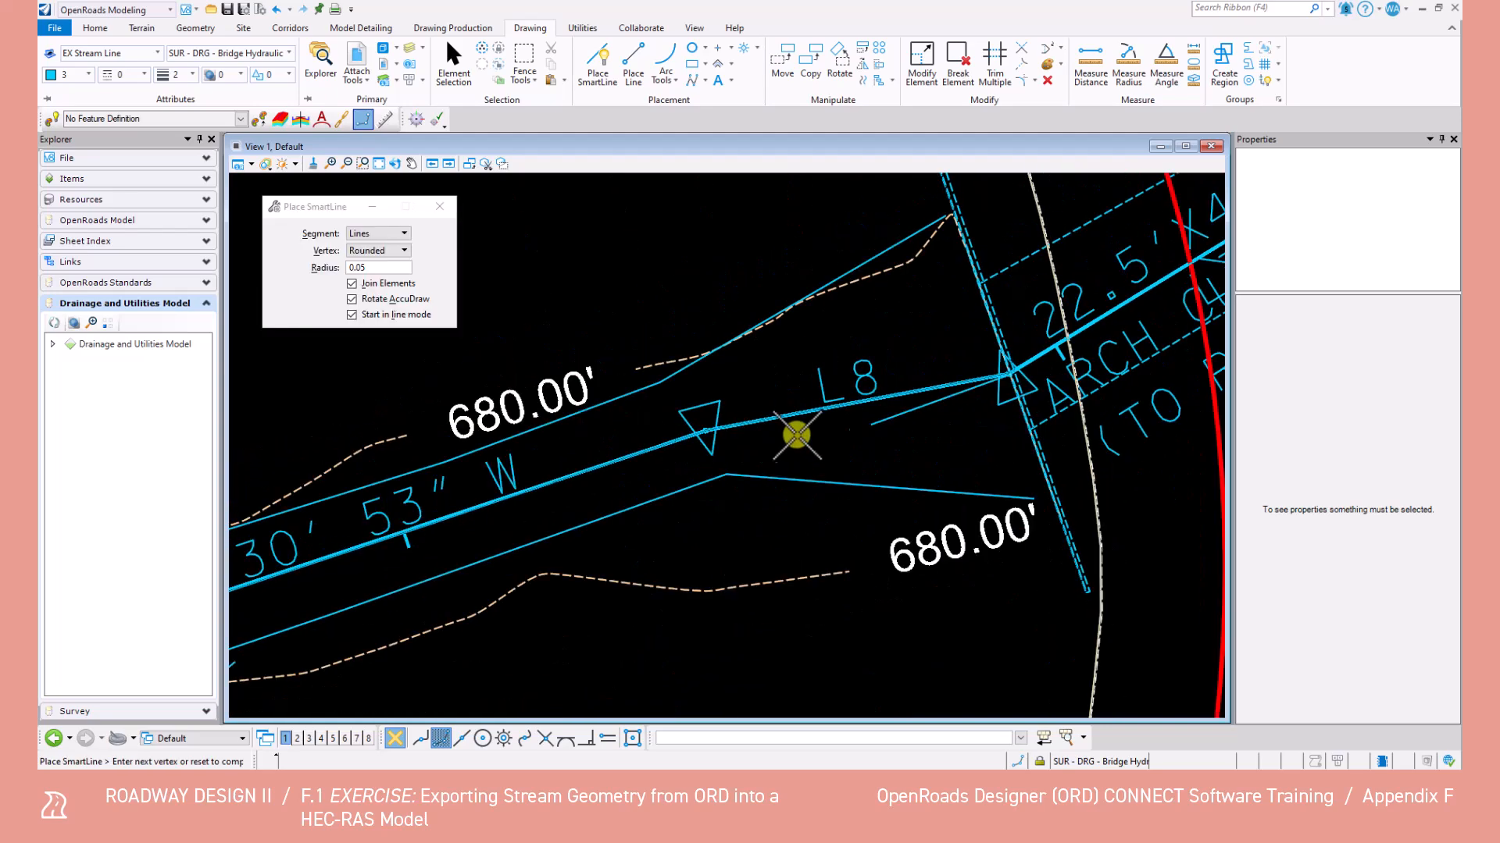
{"action": "left_click", "coordinate": [706, 431]}
Step: Trace the stream line from the S 71° 30' 53" W course along the surveyed vertices to the 10'x8' slab culvert's east end
{"action": "scroll", "coordinate": [614, 498], "scroll_direction": "down", "scroll_amount": 2}
{"action": "mouse_move", "coordinate": [348, 565]}
{"action": "middle_mouse_down"}
{"action": "mouse_move", "coordinate": [997, 388]}
{"action": "mouse_move", "coordinate": [890, 398]}
{"action": "middle_mouse_up"}
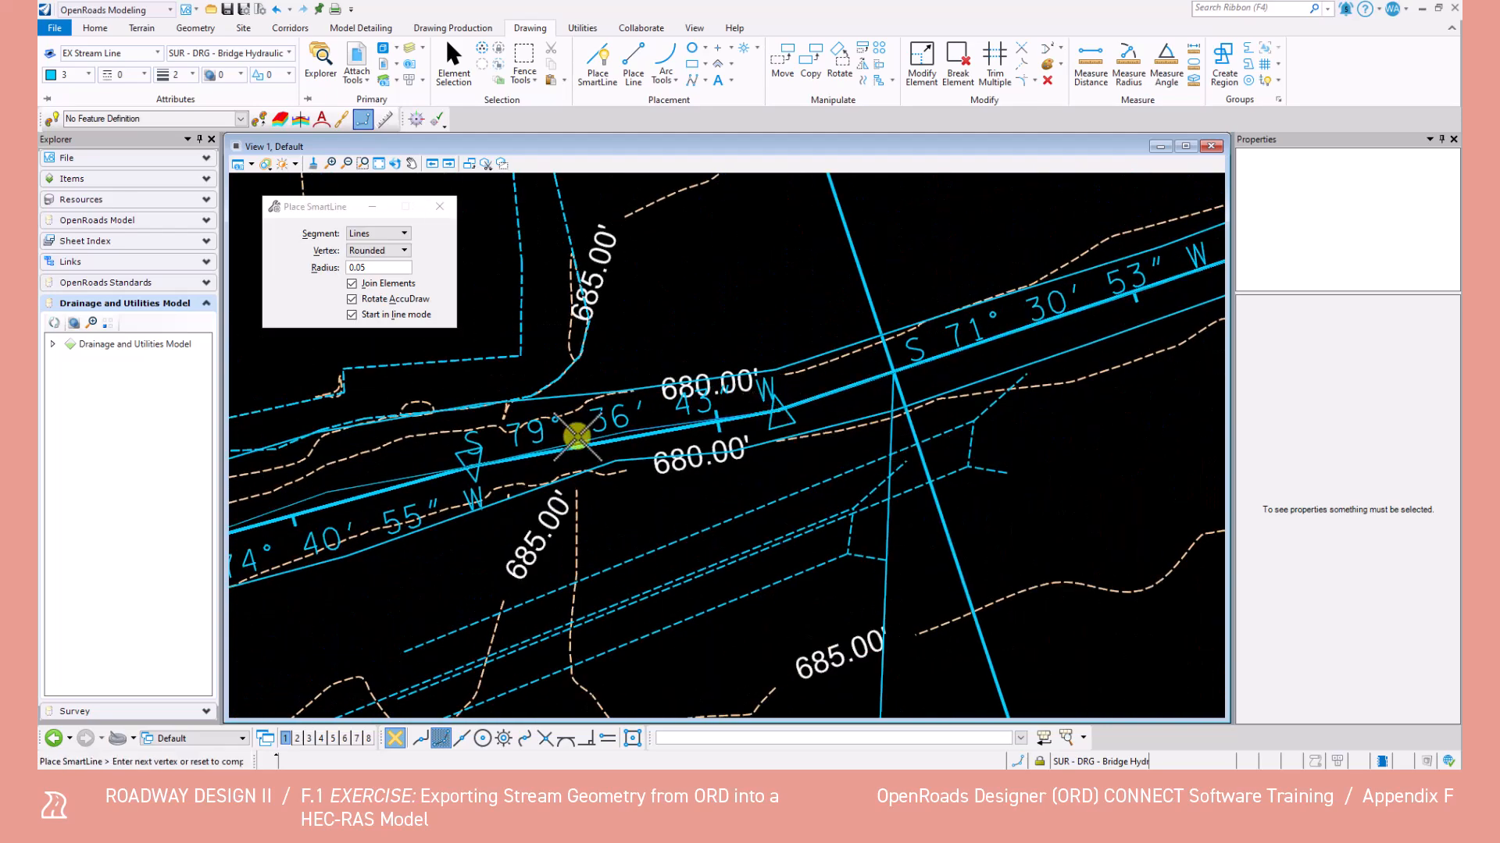
{"action": "mouse_move", "coordinate": [398, 516]}
{"action": "middle_mouse_down"}
{"action": "mouse_move", "coordinate": [1080, 301]}
{"action": "mouse_move", "coordinate": [902, 396]}
{"action": "middle_mouse_up"}
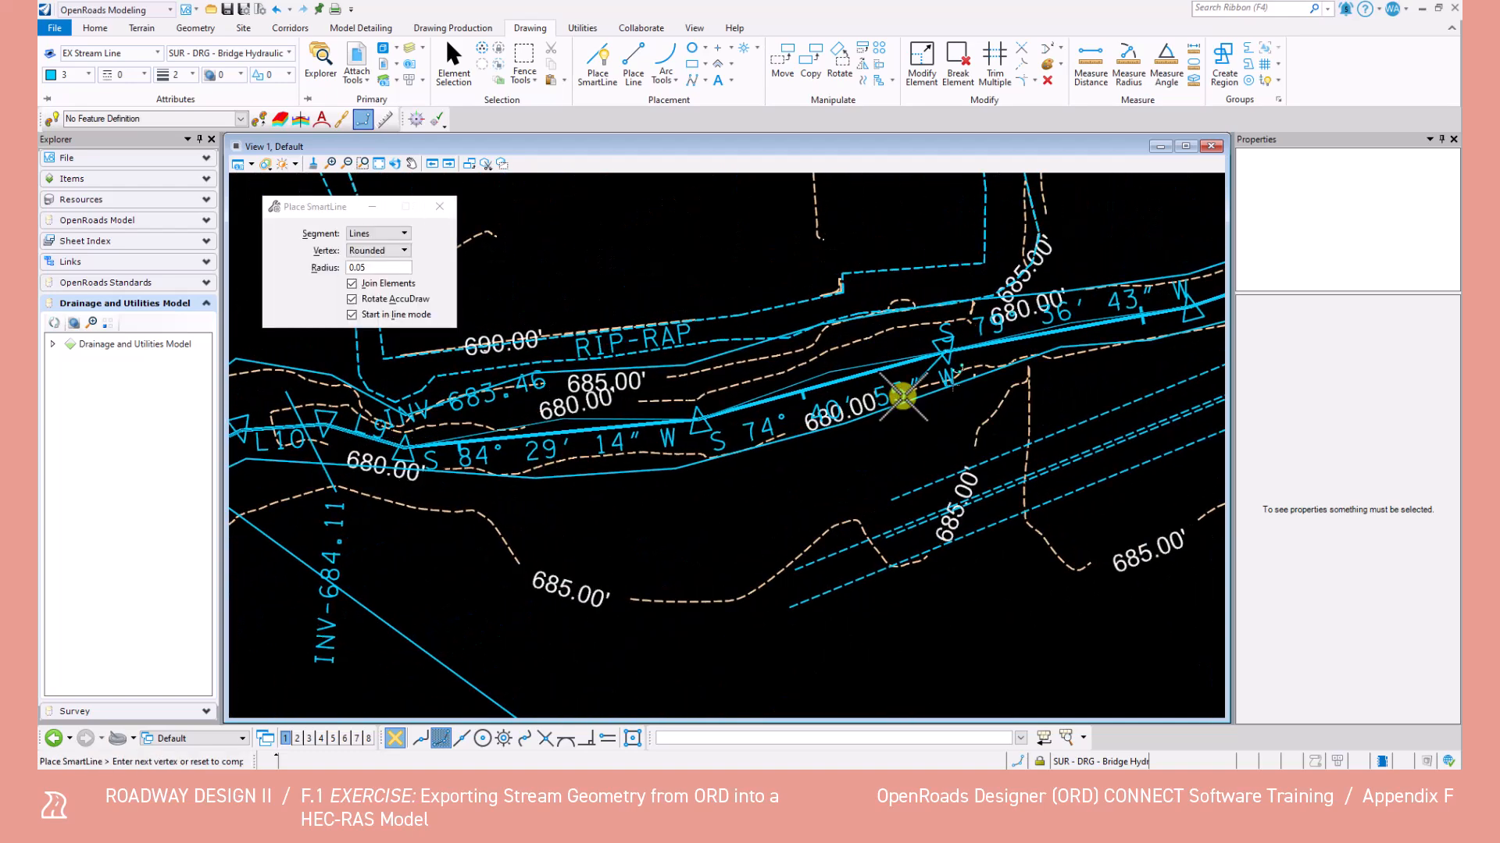
{"action": "left_click", "coordinate": [701, 422]}
{"action": "middle_click_drag", "start_coordinate": [402, 443], "coordinate": [910, 424]}
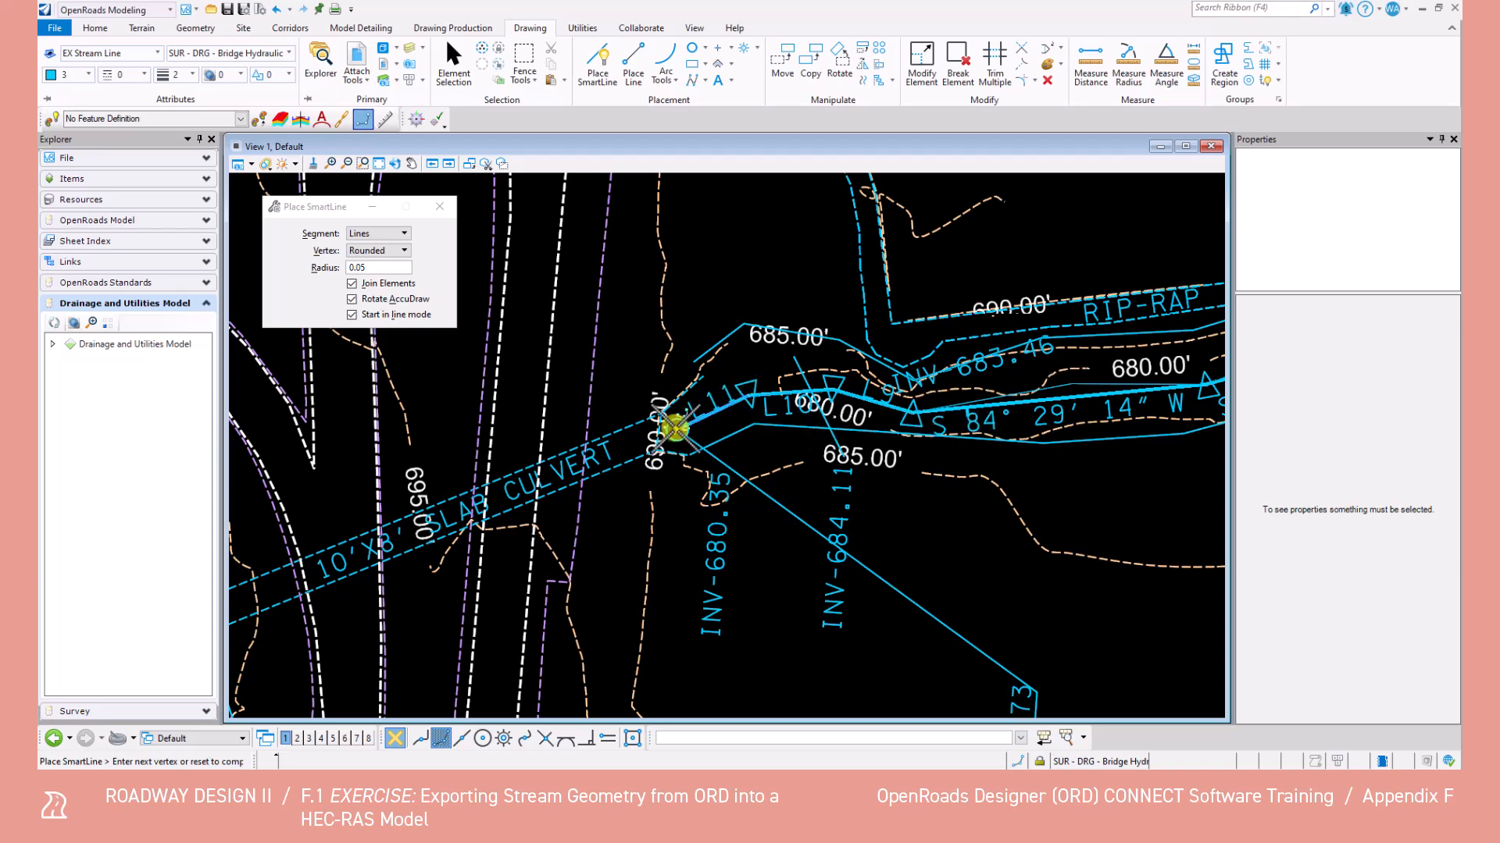
{"action": "mouse_move", "coordinate": [773, 414]}
{"action": "middle_mouse_down"}
{"action": "mouse_move", "coordinate": [1045, 281]}
{"action": "mouse_move", "coordinate": [719, 451]}
{"action": "middle_mouse_up"}
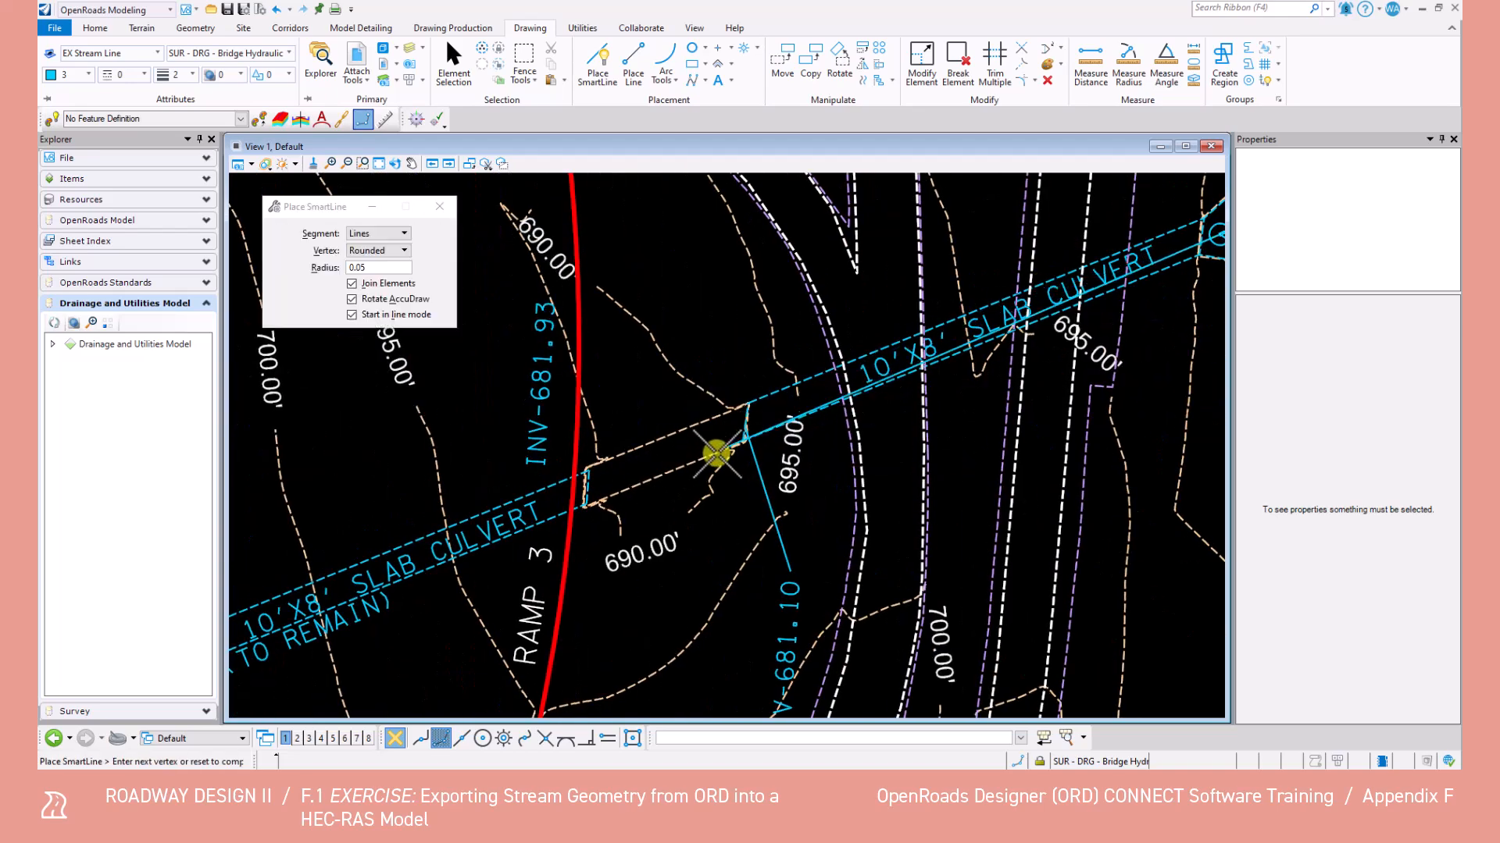
Step: Run the stream line through the 10'x8' slab culvert to its west outlet beyond Ramp 2 and finish the line
{"action": "scroll", "coordinate": [720, 451], "scroll_direction": "down", "scroll_amount": 2}
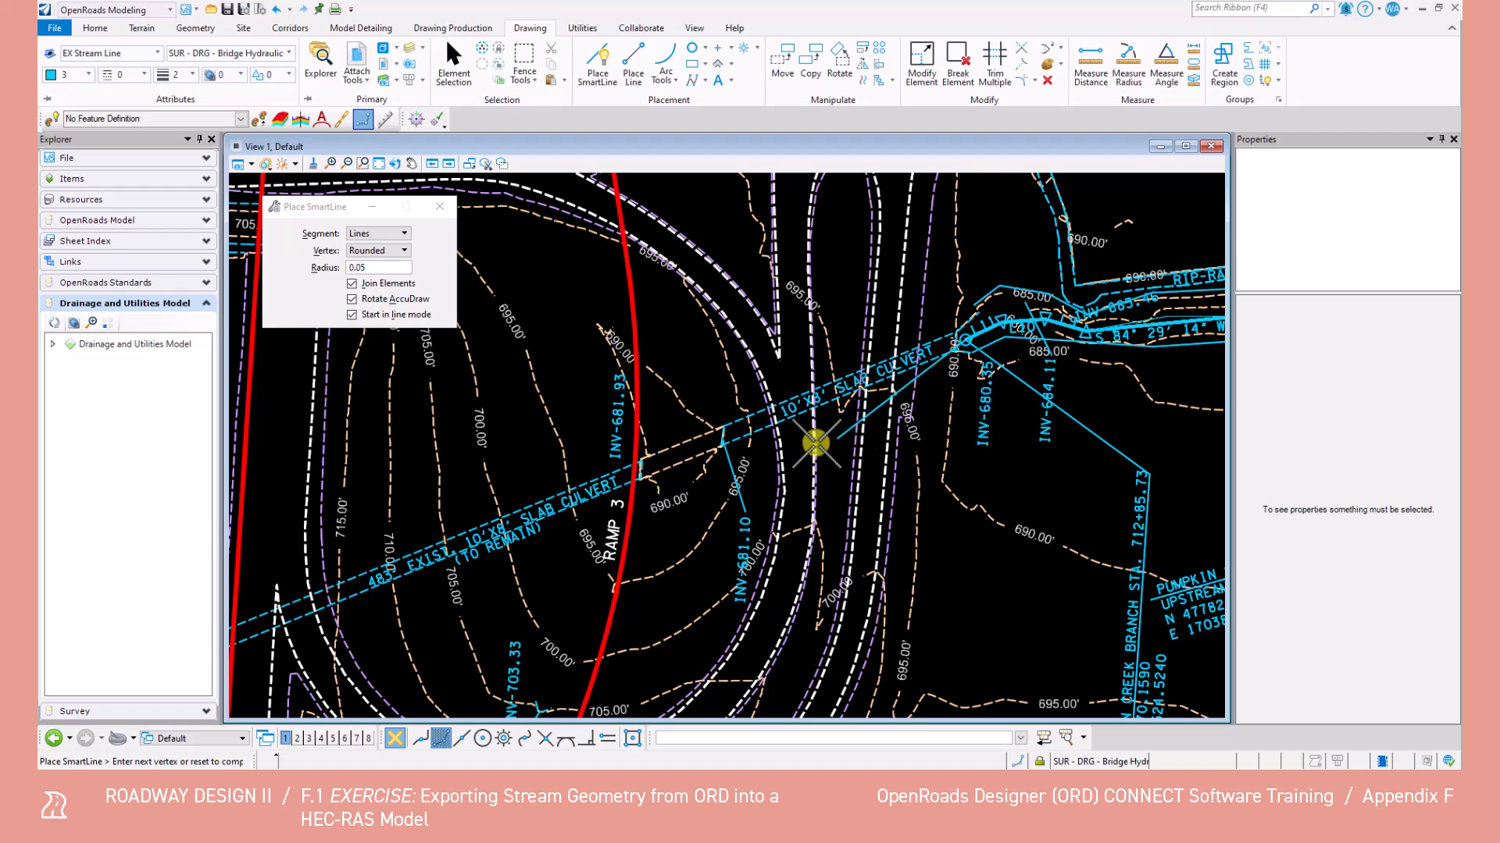
{"action": "mouse_move", "coordinate": [477, 555]}
{"action": "middle_mouse_down"}
{"action": "mouse_move", "coordinate": [813, 422]}
{"action": "mouse_move", "coordinate": [937, 353]}
{"action": "middle_mouse_up"}
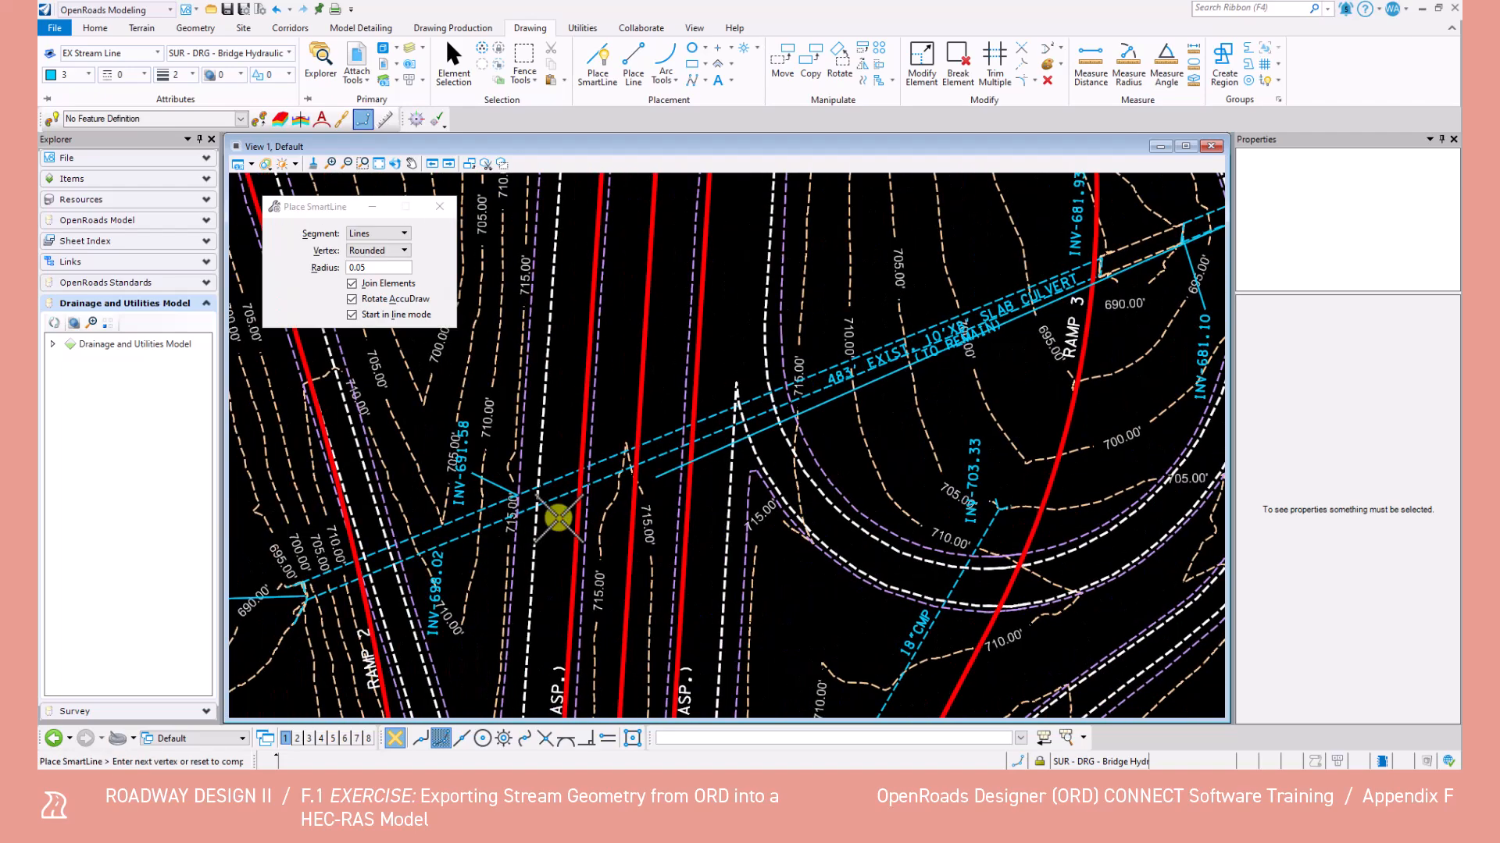
{"action": "scroll", "coordinate": [303, 596], "scroll_direction": "up", "scroll_amount": 2}
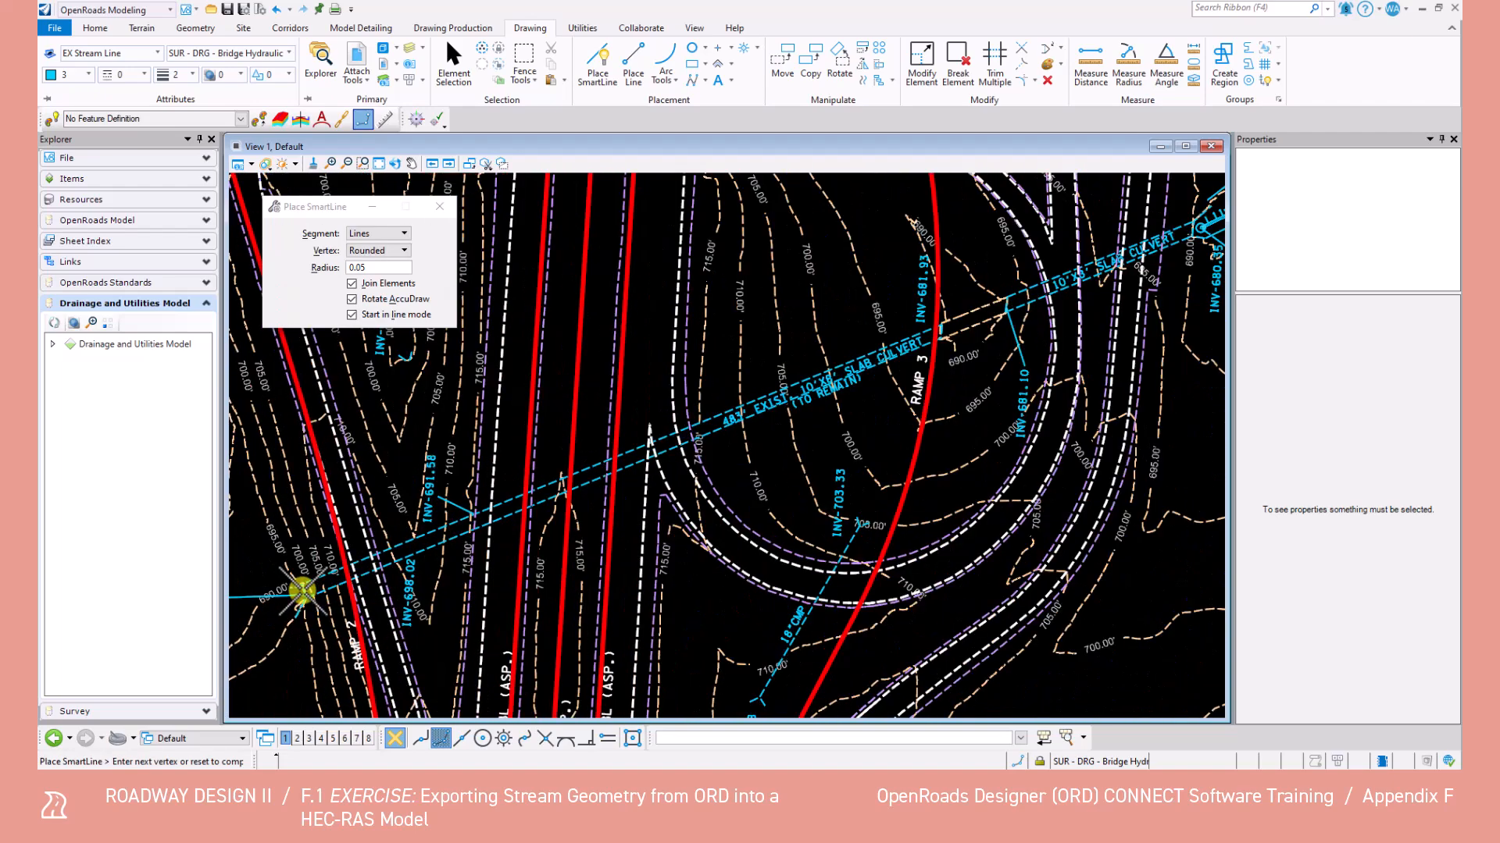
{"action": "scroll", "coordinate": [302, 595], "scroll_direction": "up", "scroll_amount": 3}
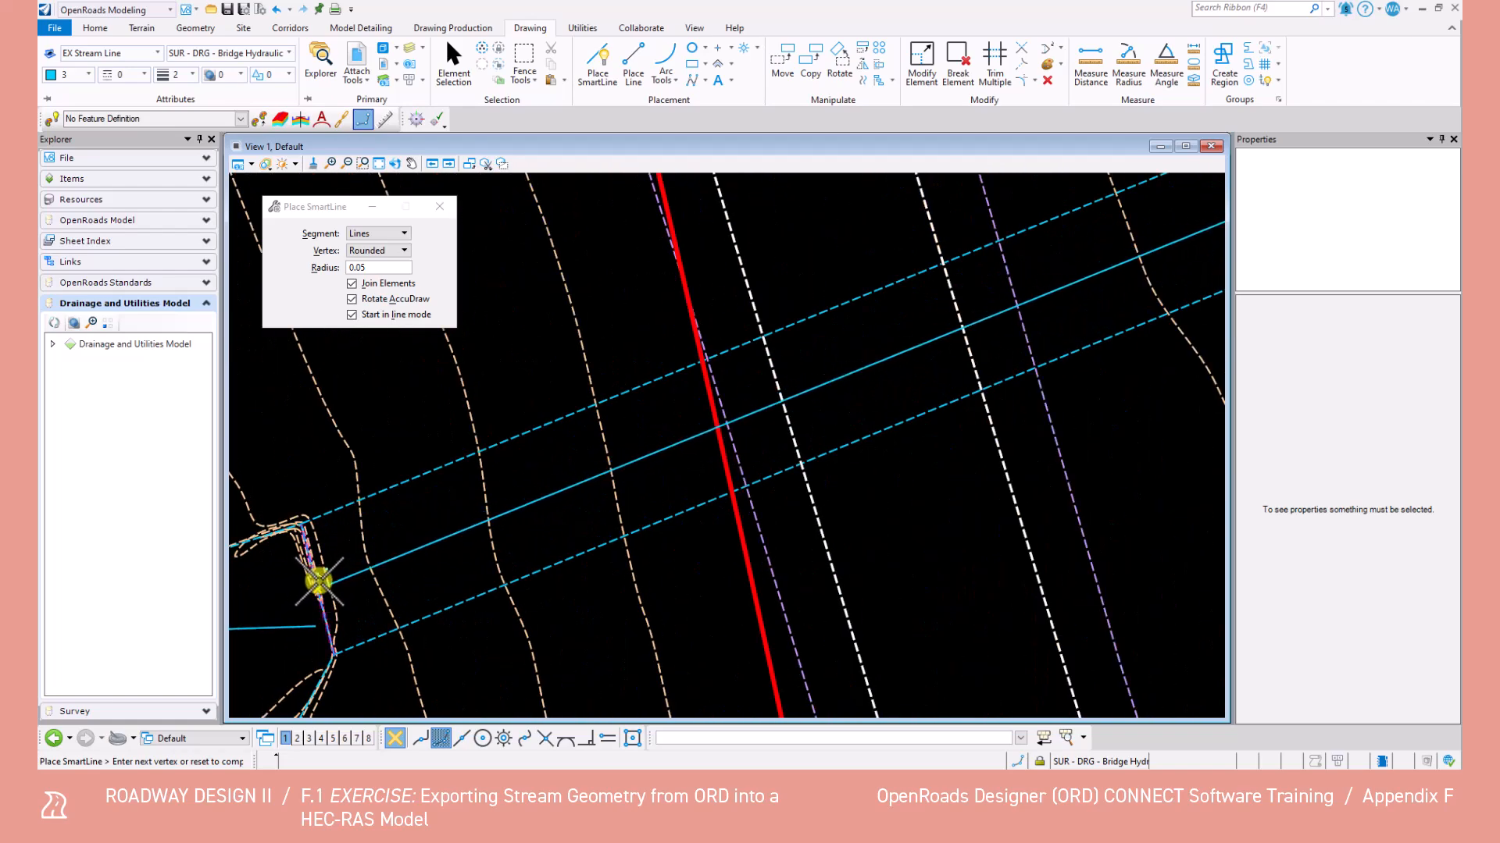
{"action": "scroll", "coordinate": [394, 577], "scroll_direction": "up", "scroll_amount": 3}
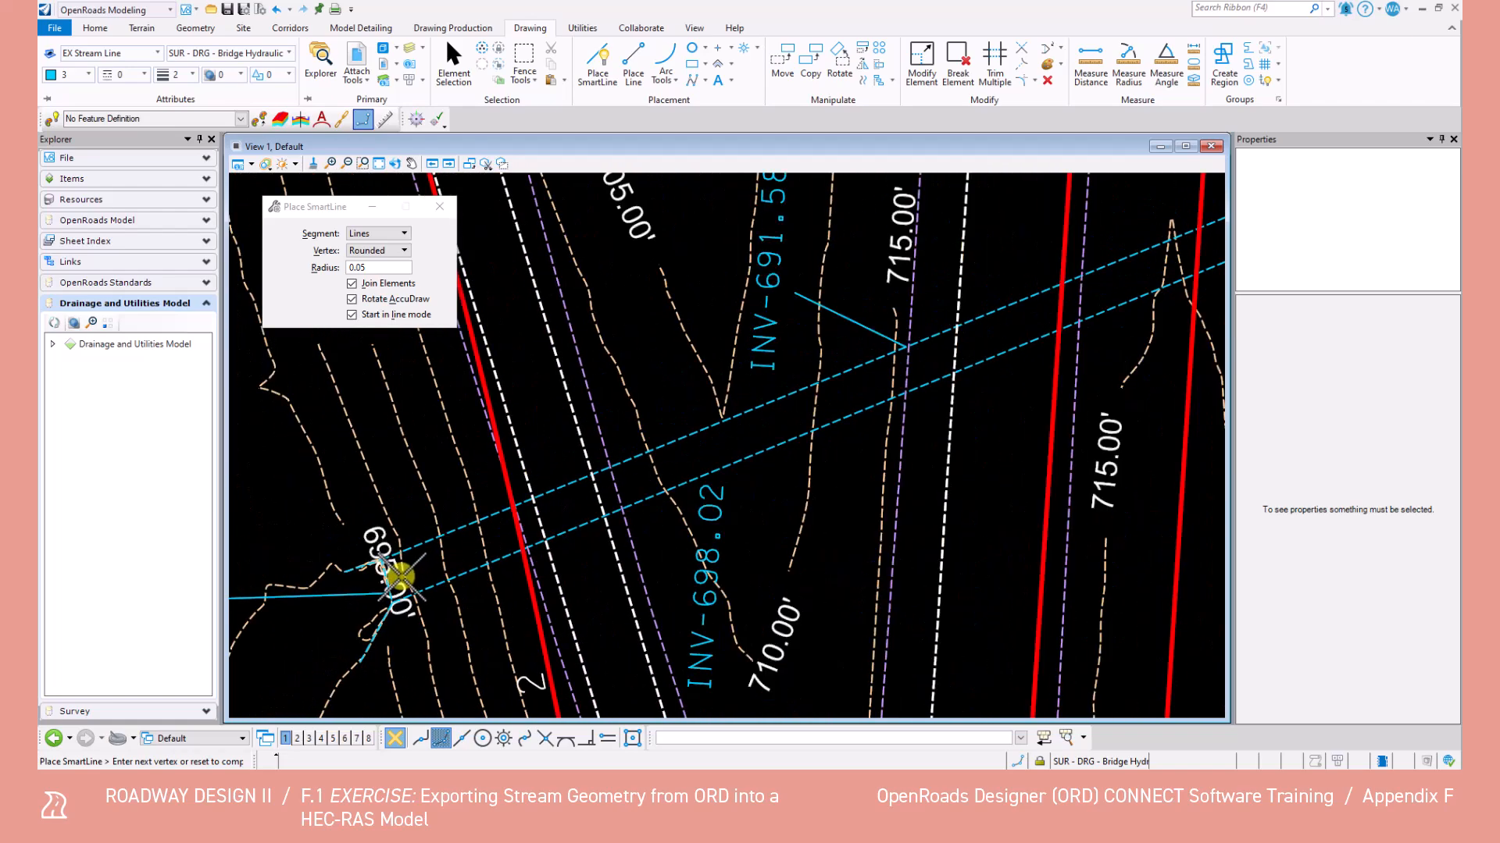
{"action": "scroll", "coordinate": [395, 578], "scroll_direction": "down", "scroll_amount": 5}
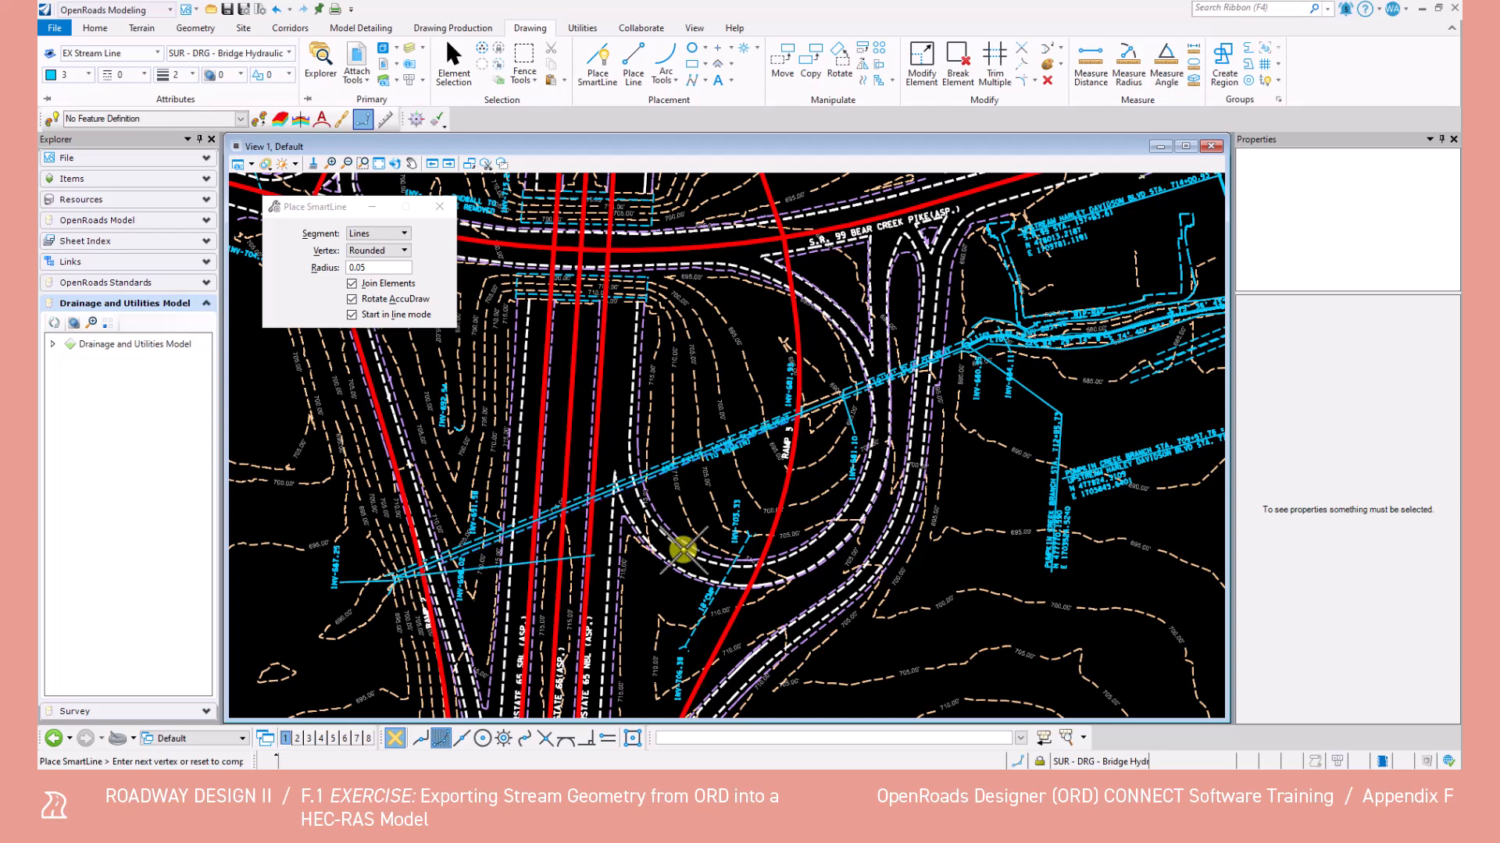
{"action": "right_click", "coordinate": [305, 601]}
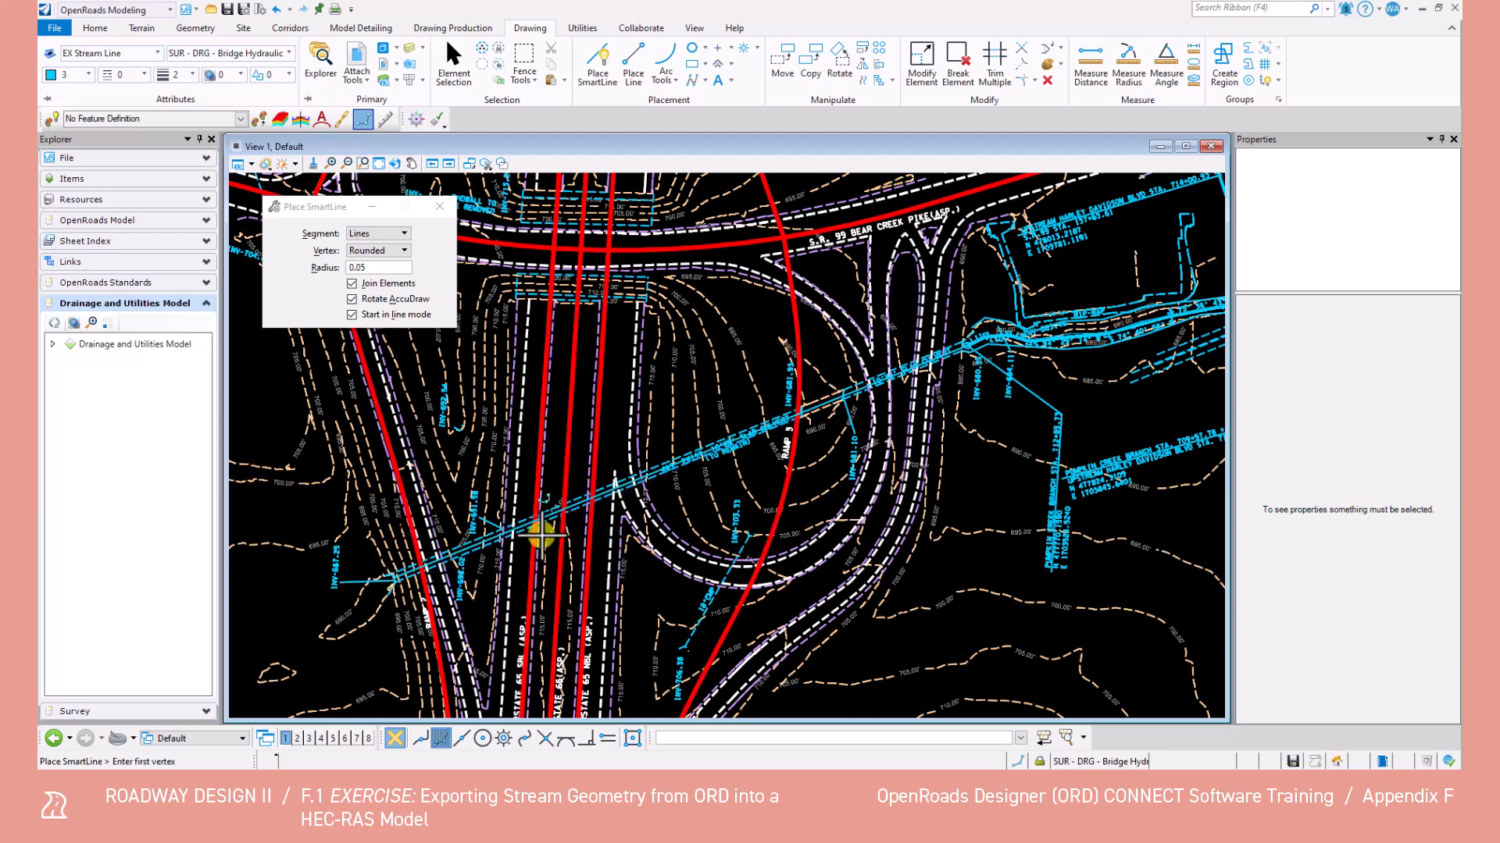
Step: Select the finished stream line and examine its full course and element properties
{"action": "scroll", "coordinate": [539, 526], "scroll_direction": "up", "scroll_amount": 3}
{"action": "left_click", "coordinate": [459, 63]}
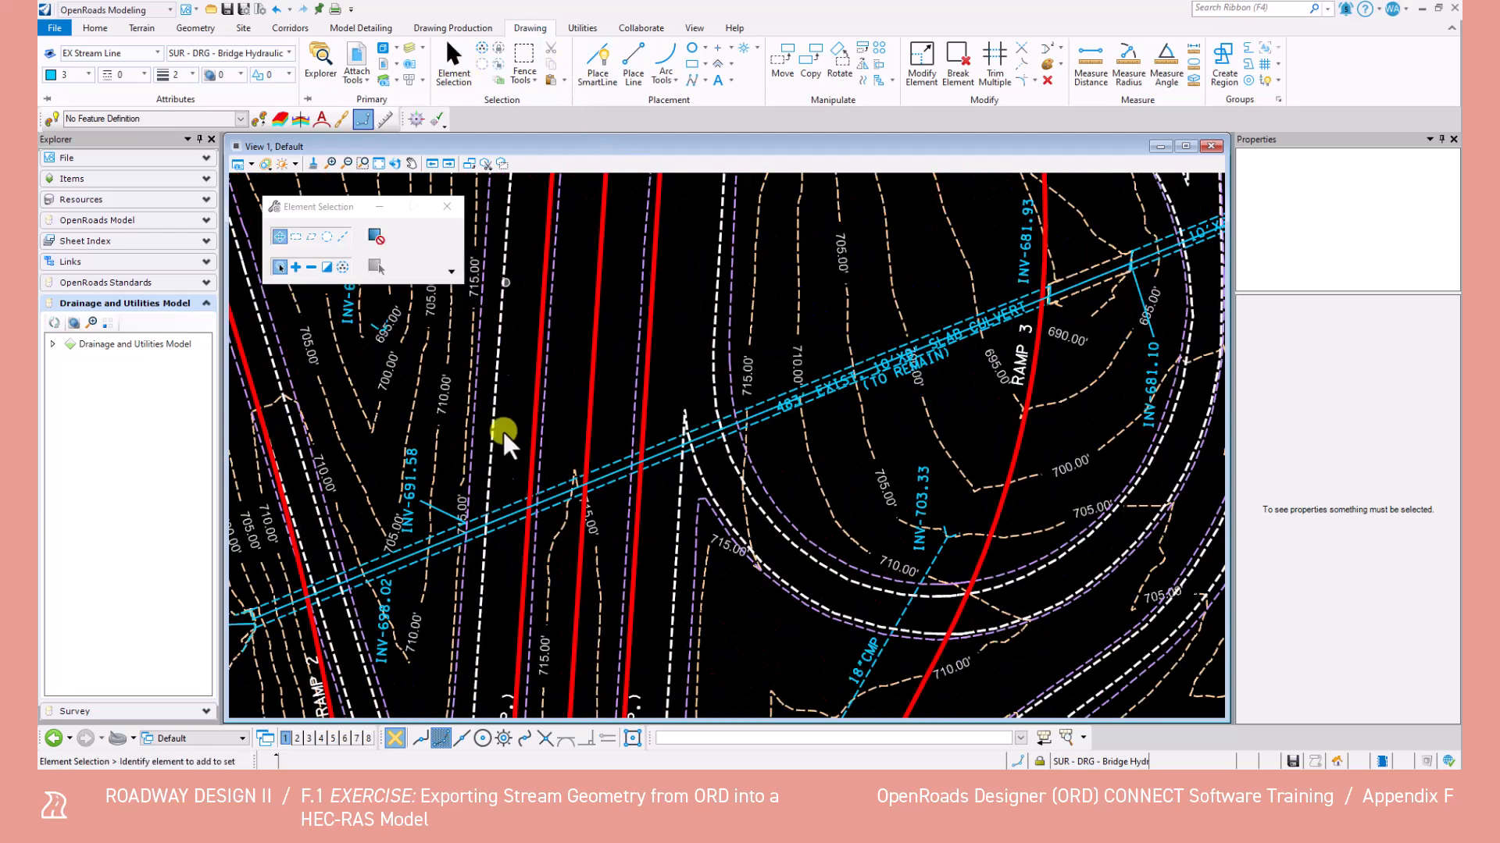
{"action": "left_click", "coordinate": [504, 519]}
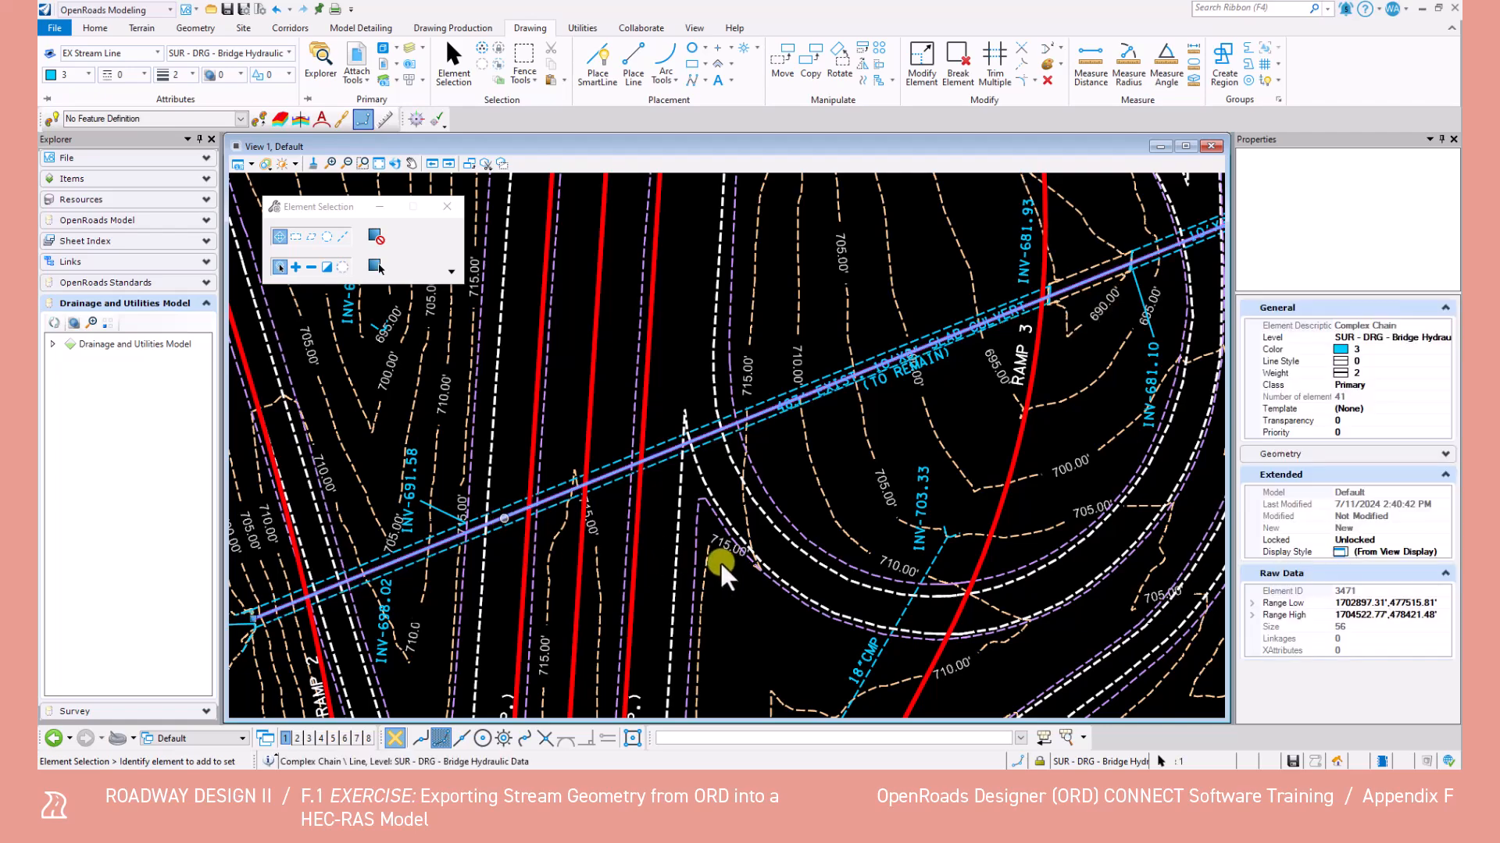
{"action": "left_click", "coordinate": [763, 412]}
{"action": "scroll", "coordinate": [764, 445], "scroll_direction": "down", "scroll_amount": 5}
{"action": "scroll", "coordinate": [1023, 414], "scroll_direction": "down", "scroll_amount": 3}
{"action": "middle_click_drag", "start_coordinate": [1125, 409], "coordinate": [687, 519]}
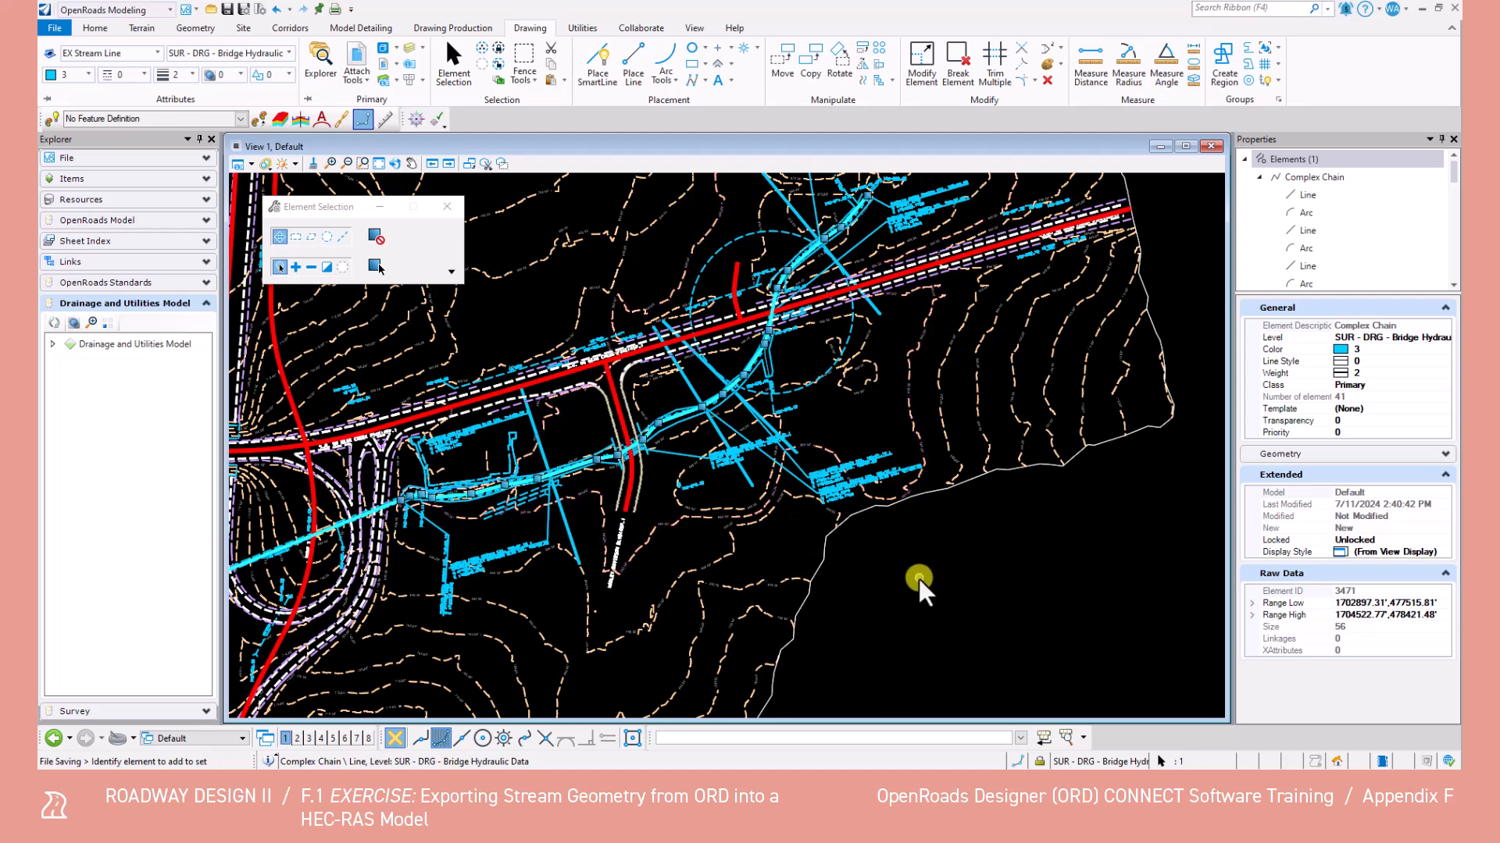
{"action": "left_click", "coordinate": [906, 599]}
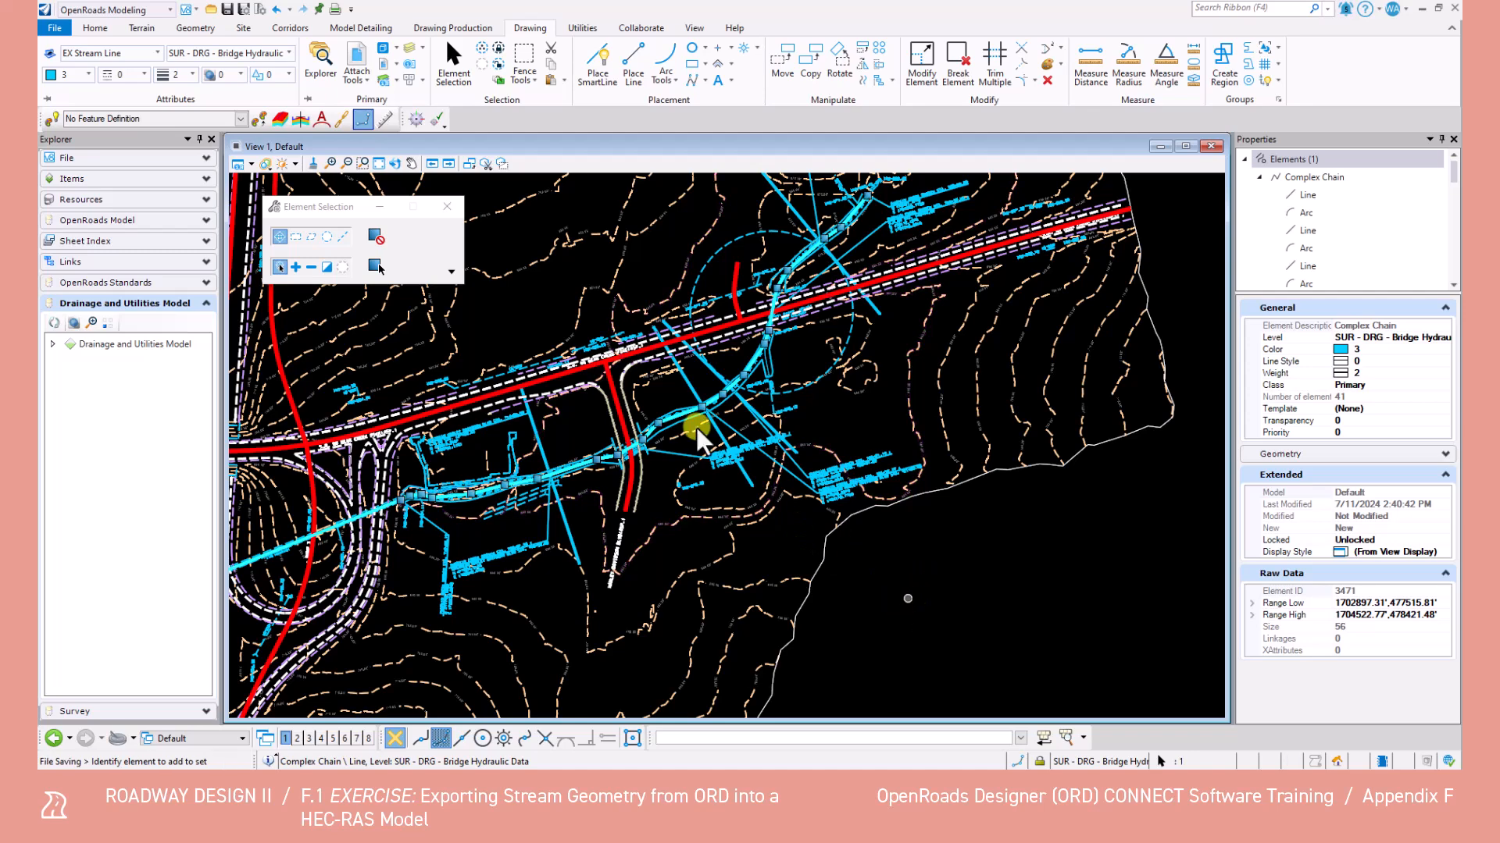
Step: Start the horizontal Define Starting Station command for the stream line
{"action": "scroll", "coordinate": [204, 26], "scroll_direction": "up", "scroll_amount": 6}
{"action": "left_click", "coordinate": [204, 25]}
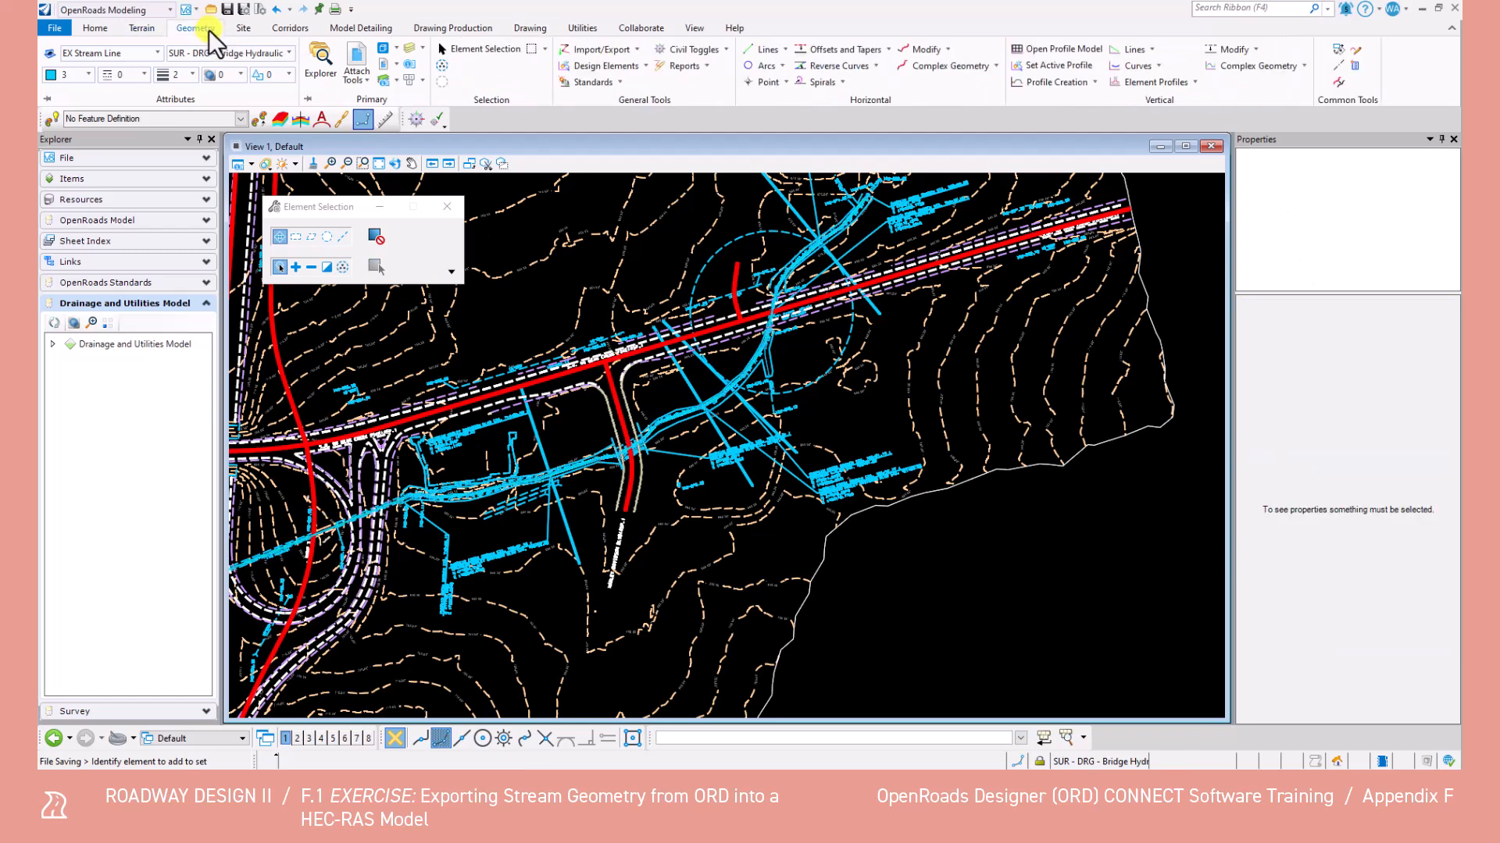
{"action": "left_click", "coordinate": [945, 48]}
{"action": "left_click", "coordinate": [957, 67]}
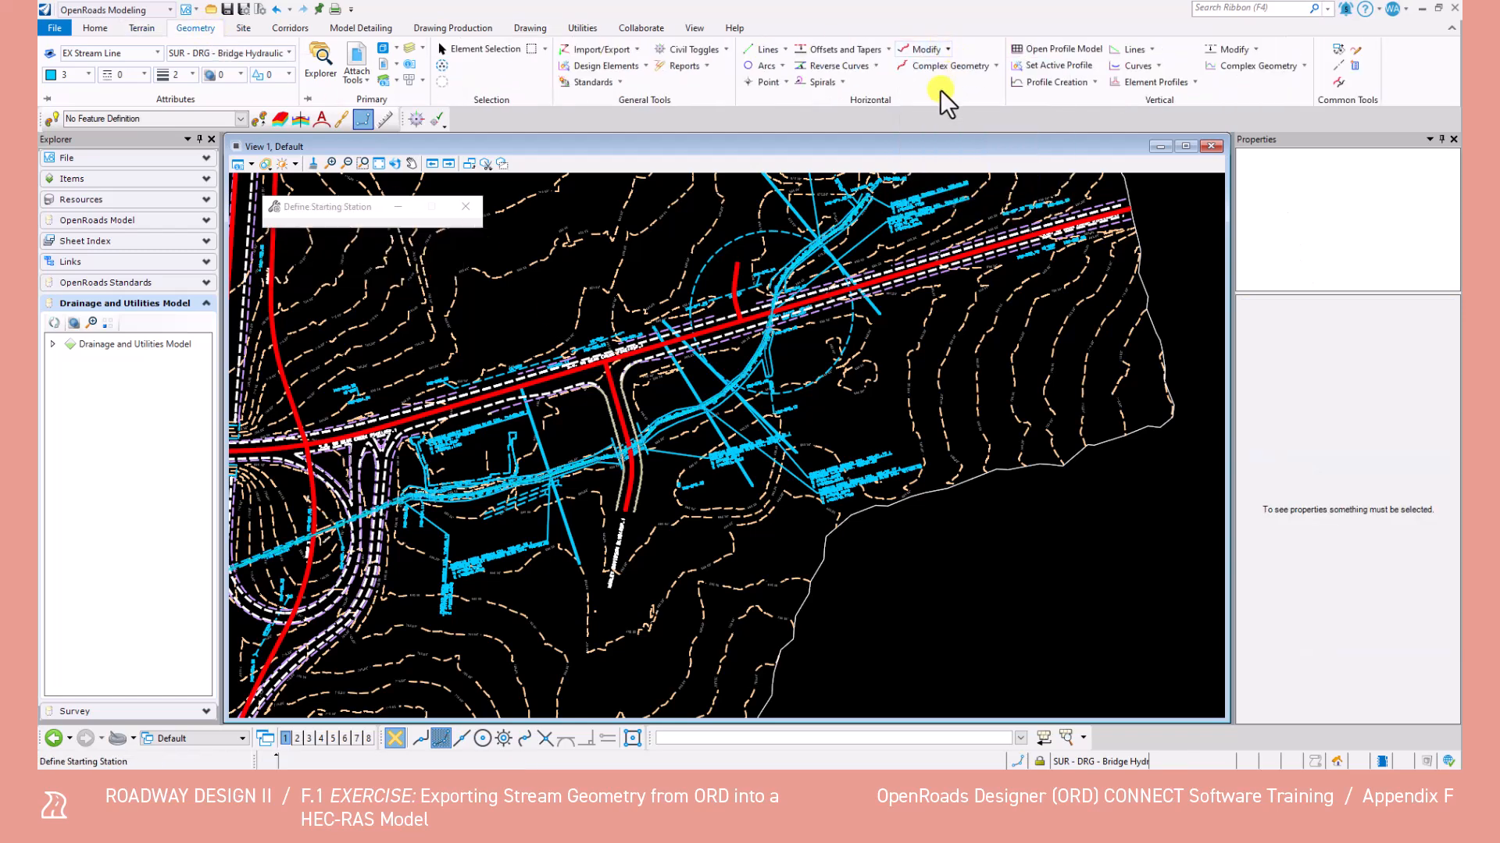
{"action": "scroll", "coordinate": [673, 402], "scroll_direction": "up", "scroll_amount": 3}
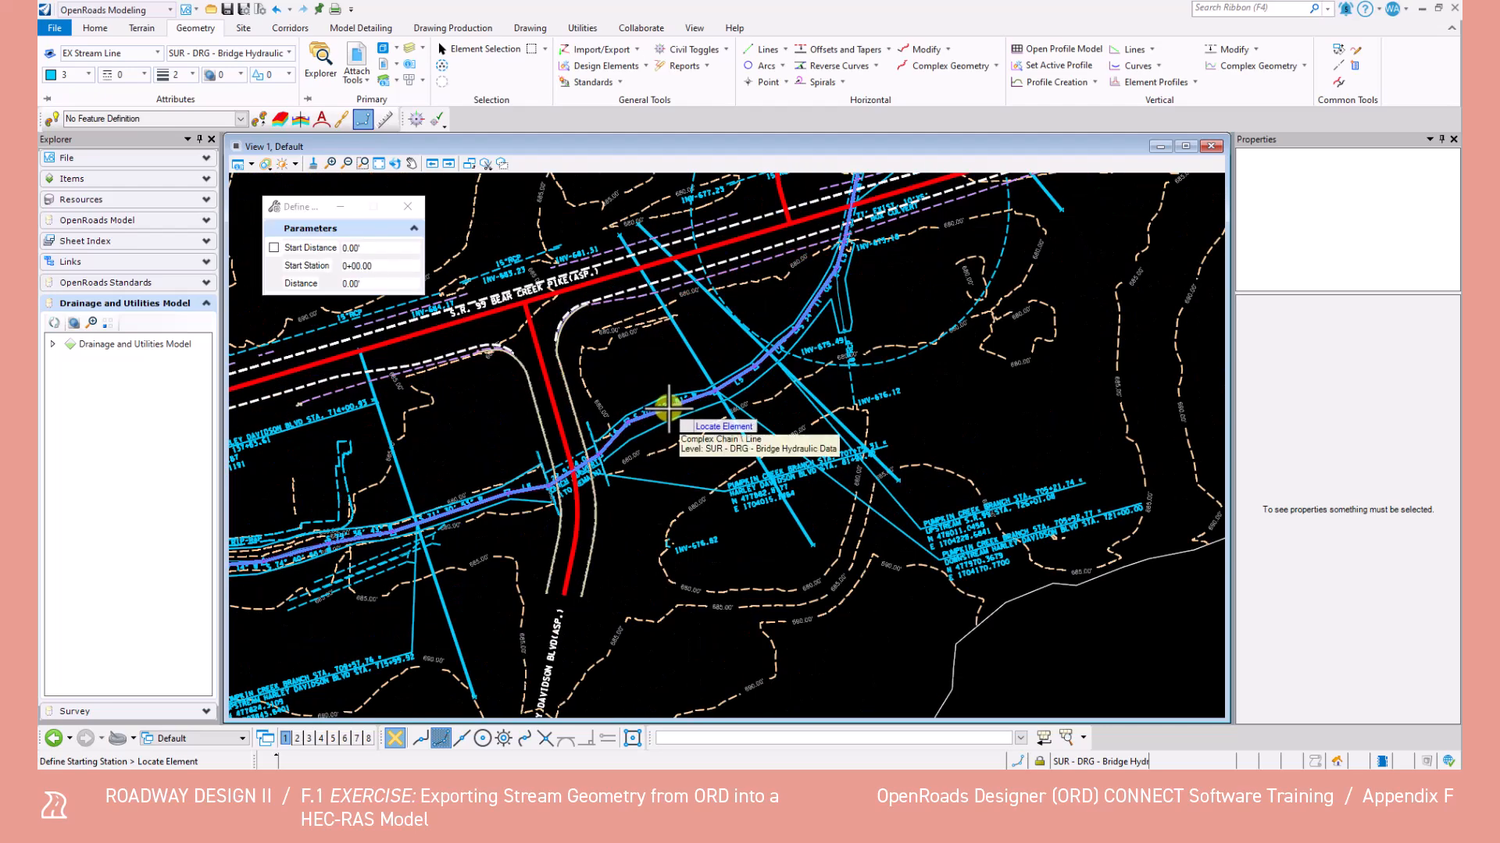
Step: Try to station the stream line using a start distance of 700+00.00 at its northeast end
{"action": "left_click", "coordinate": [673, 425]}
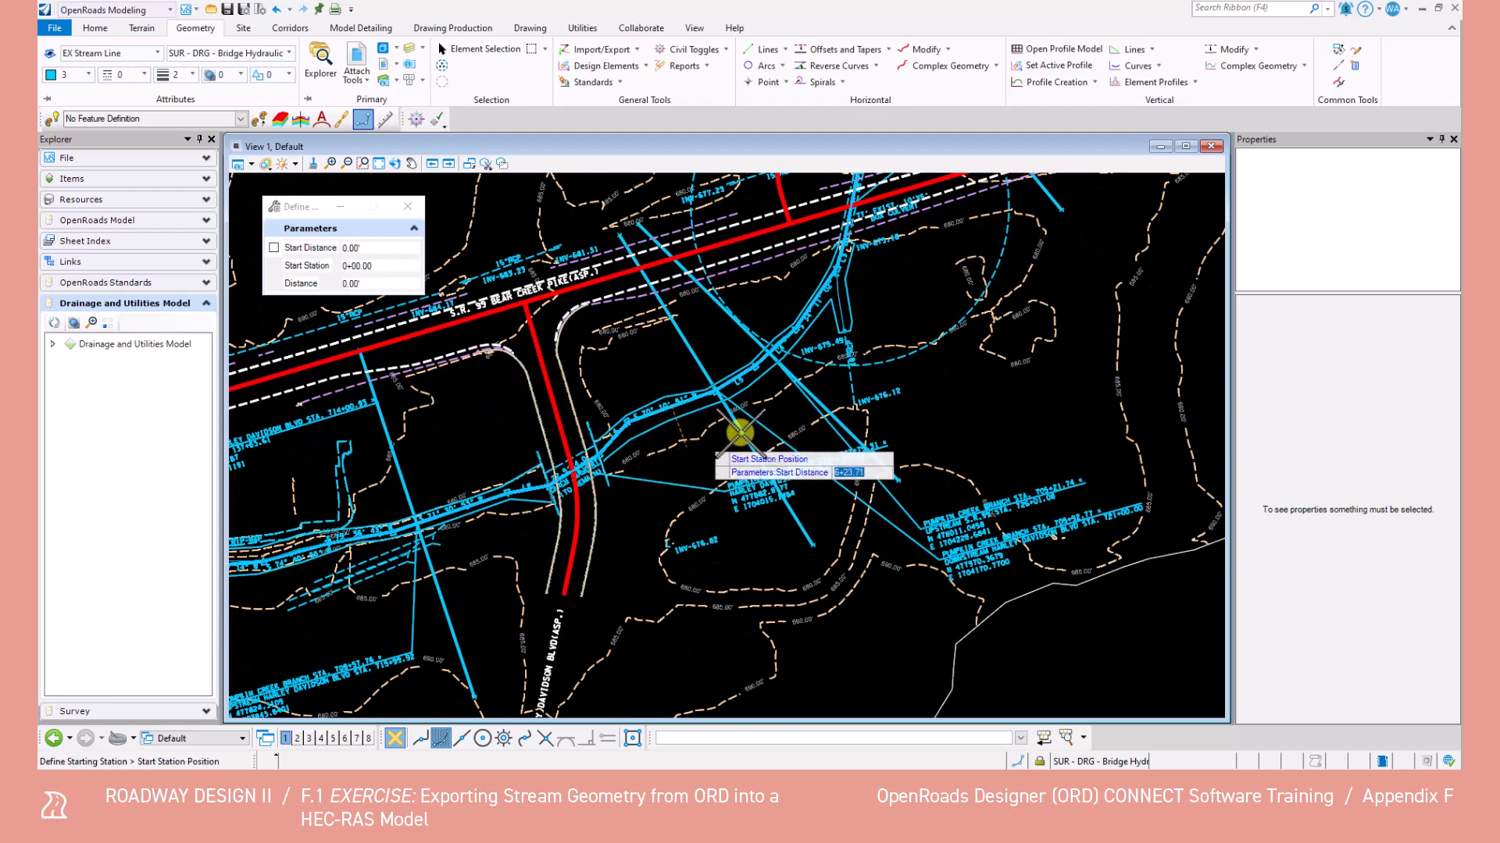
{"action": "middle_click_drag", "start_coordinate": [933, 303], "coordinate": [812, 568]}
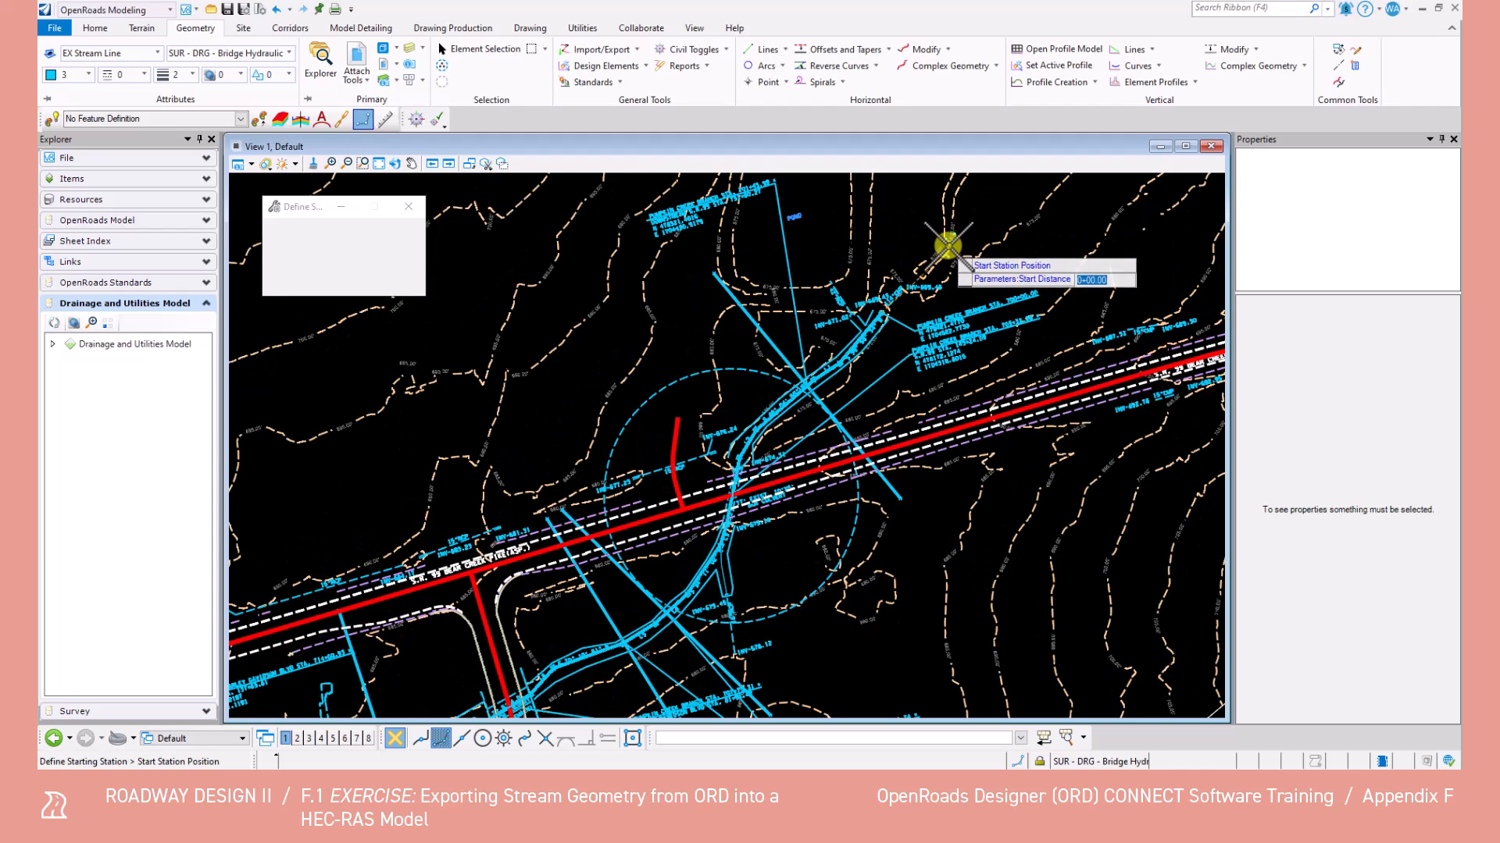
{"action": "scroll", "coordinate": [897, 317], "scroll_direction": "up", "scroll_amount": 2}
{"action": "scroll", "coordinate": [899, 316], "scroll_direction": "up", "scroll_amount": 1}
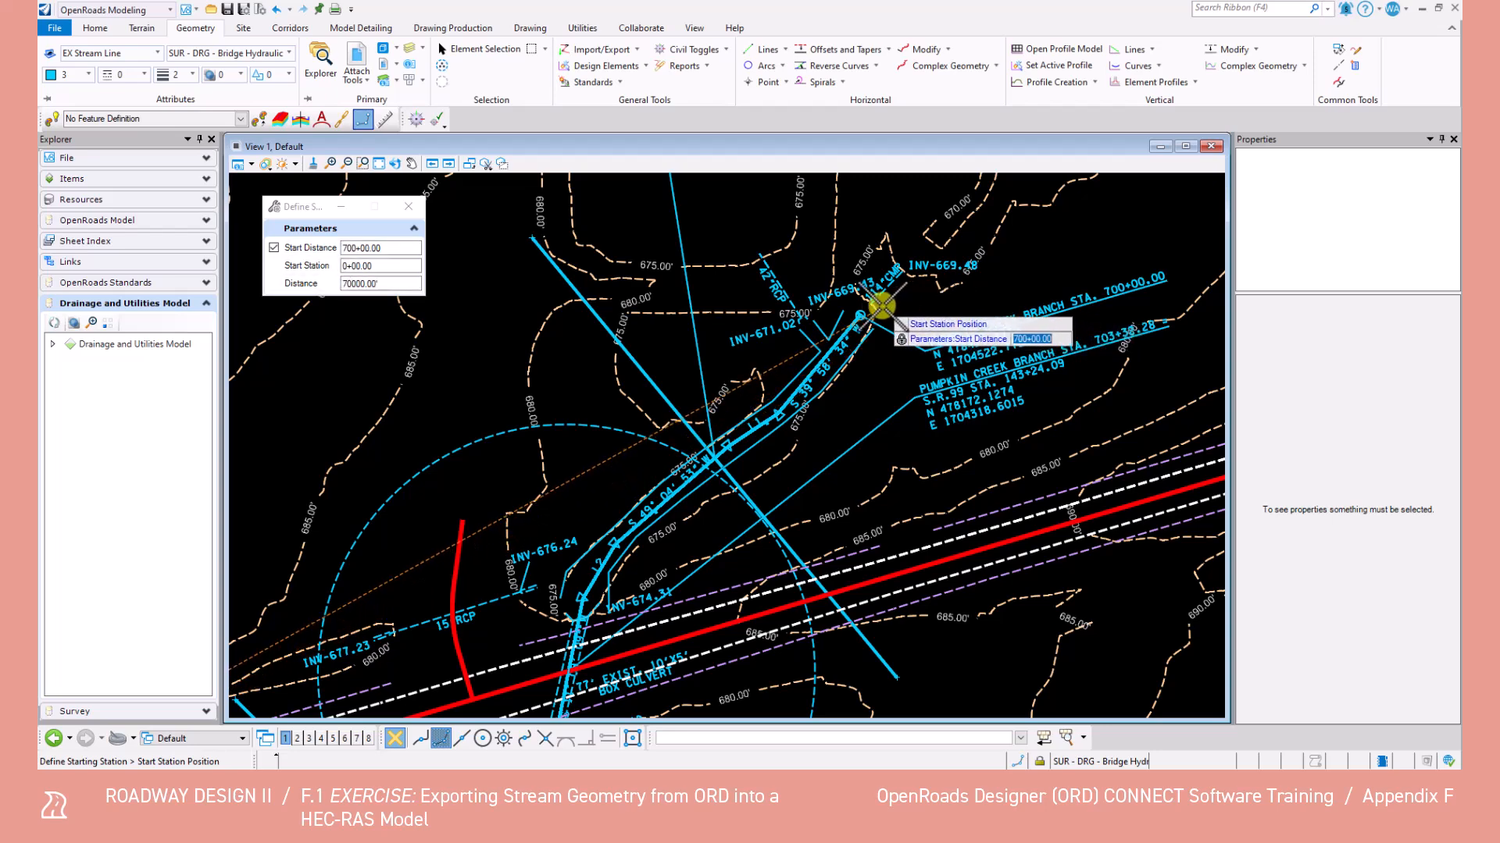
{"action": "left_click", "coordinate": [859, 323]}
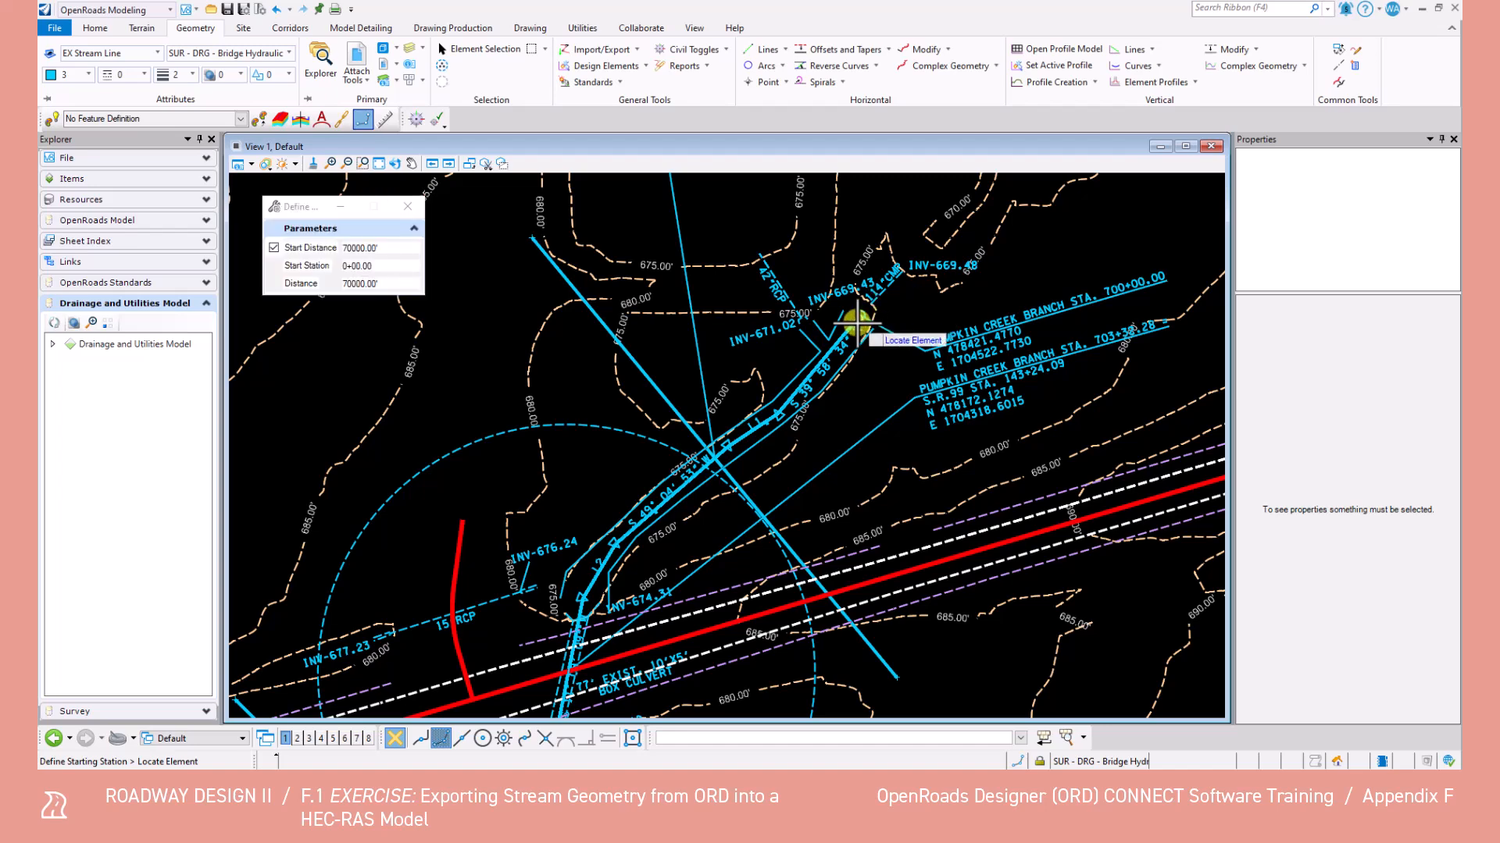
Step: Define the stream line's starting station as 700+00.00 at a start distance of 0+00.00
{"action": "left_click", "coordinate": [855, 322]}
{"action": "left_click", "coordinate": [375, 248]}
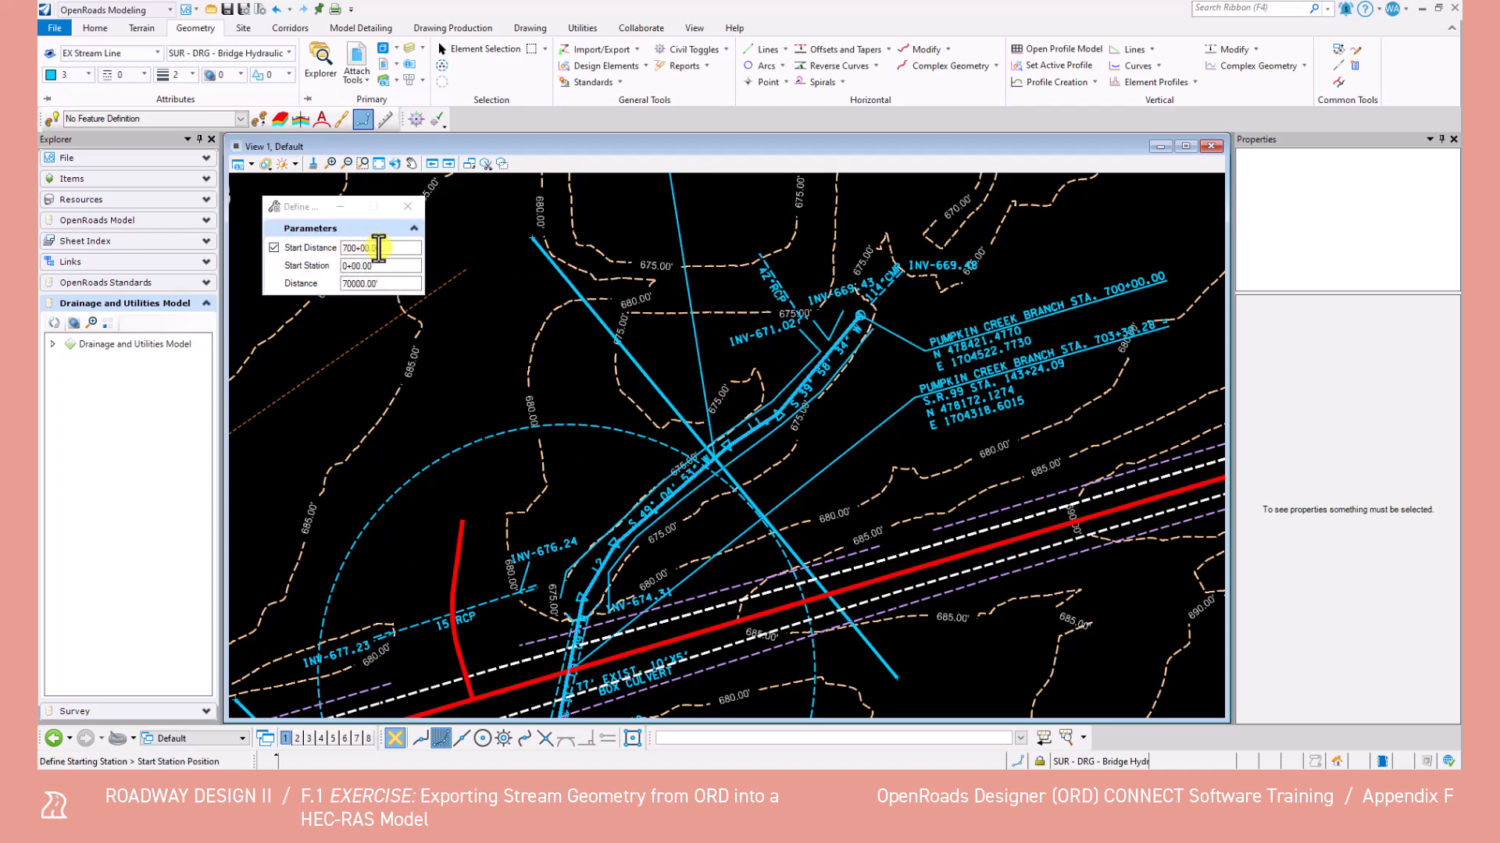
{"action": "key", "text": "Tab"}
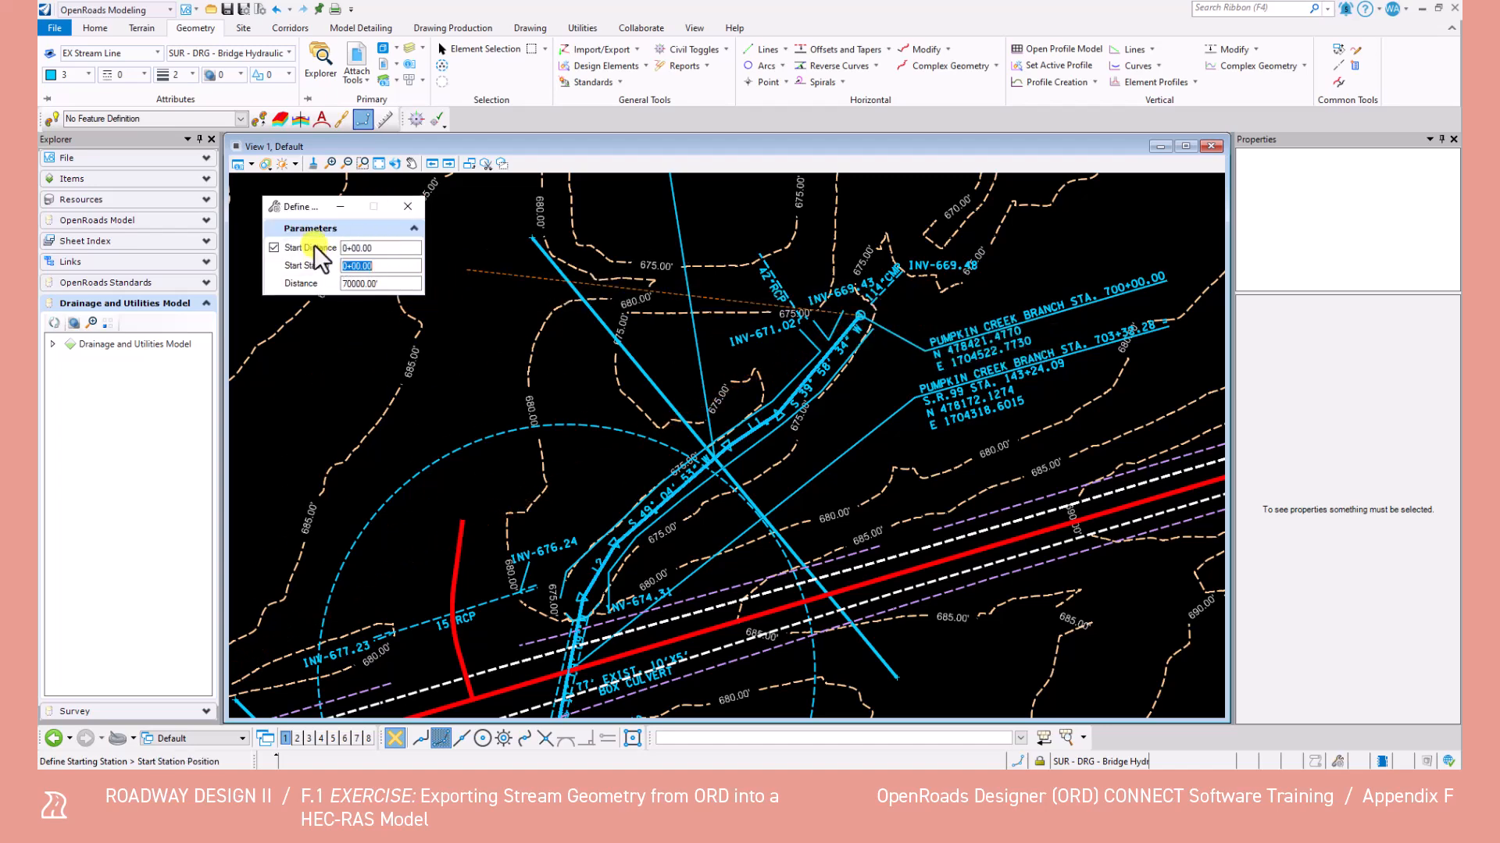
{"action": "type", "text": "700"}
{"action": "key", "text": "Return"}
{"action": "left_click", "coordinate": [867, 366]}
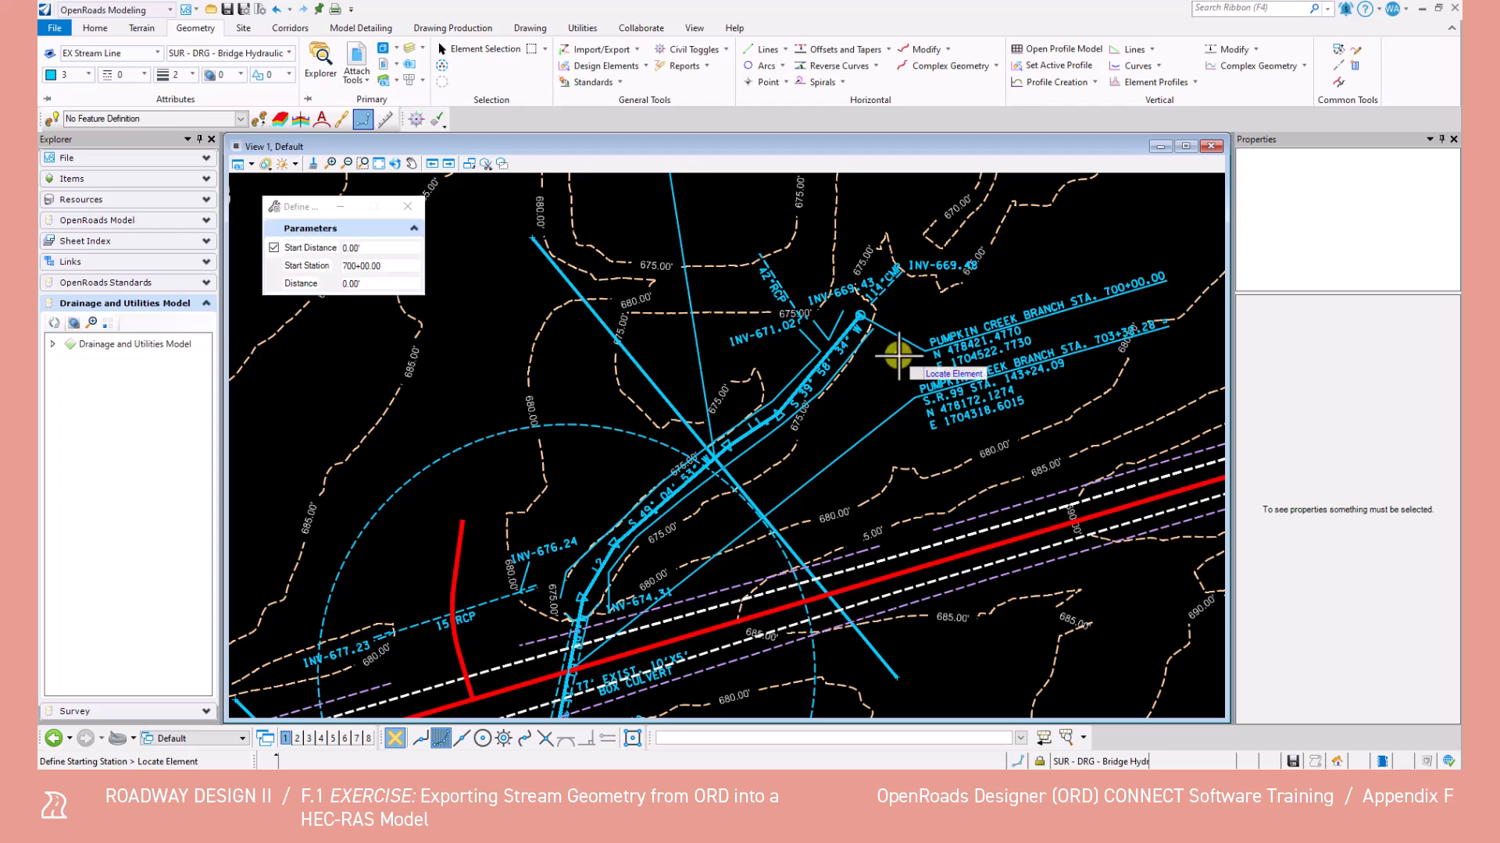
{"action": "scroll", "coordinate": [896, 354], "scroll_direction": "down", "scroll_amount": 1}
{"action": "key", "text": "Escape"}
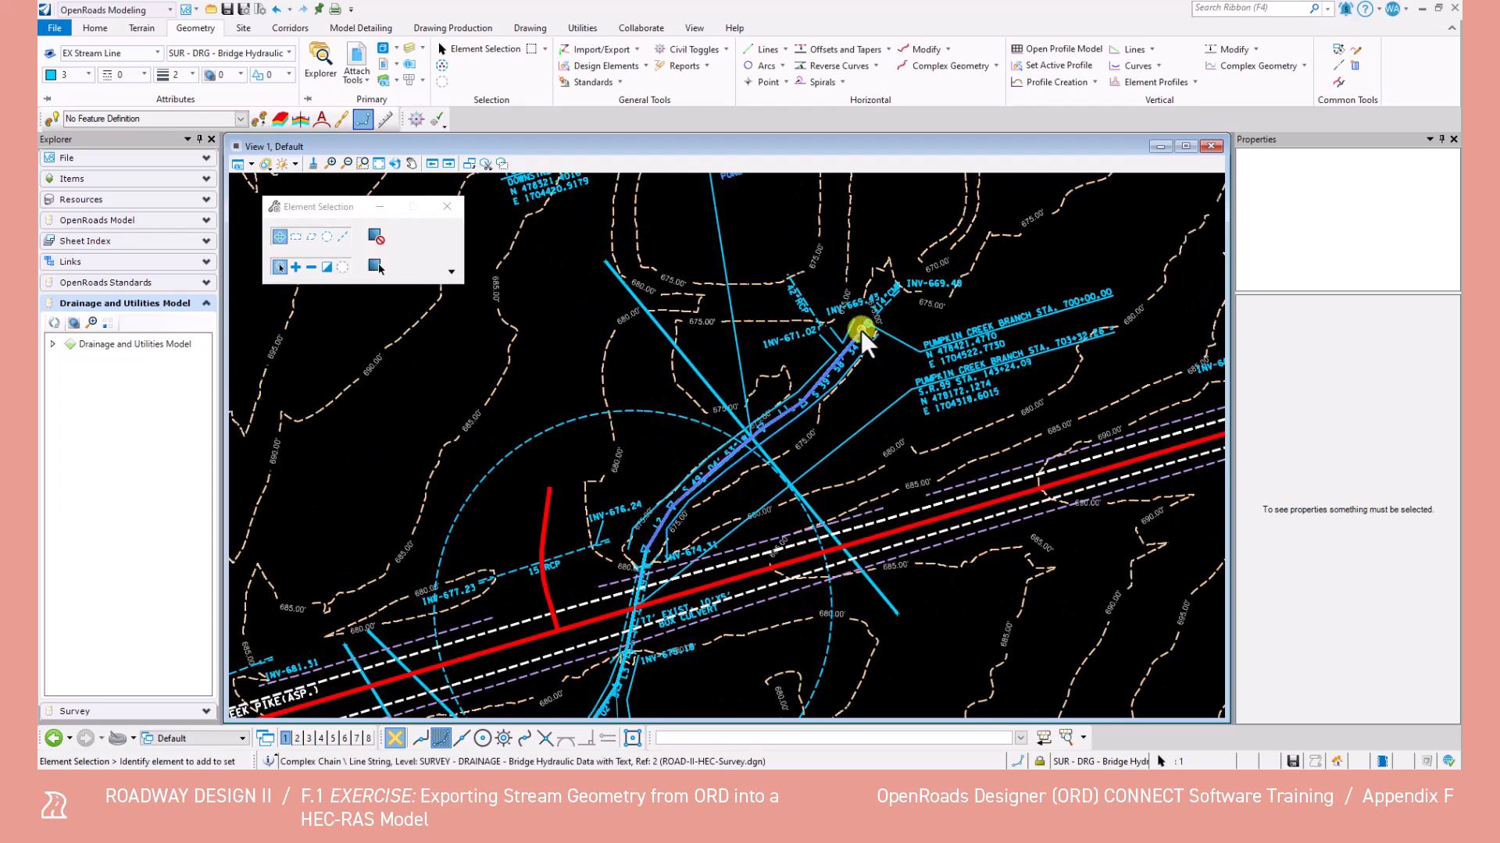
Step: Examine the properties of the line at the stream's northeast end to identify which file it belongs to
{"action": "left_click", "coordinate": [861, 330]}
{"action": "scroll", "coordinate": [838, 386], "scroll_direction": "up", "scroll_amount": 2}
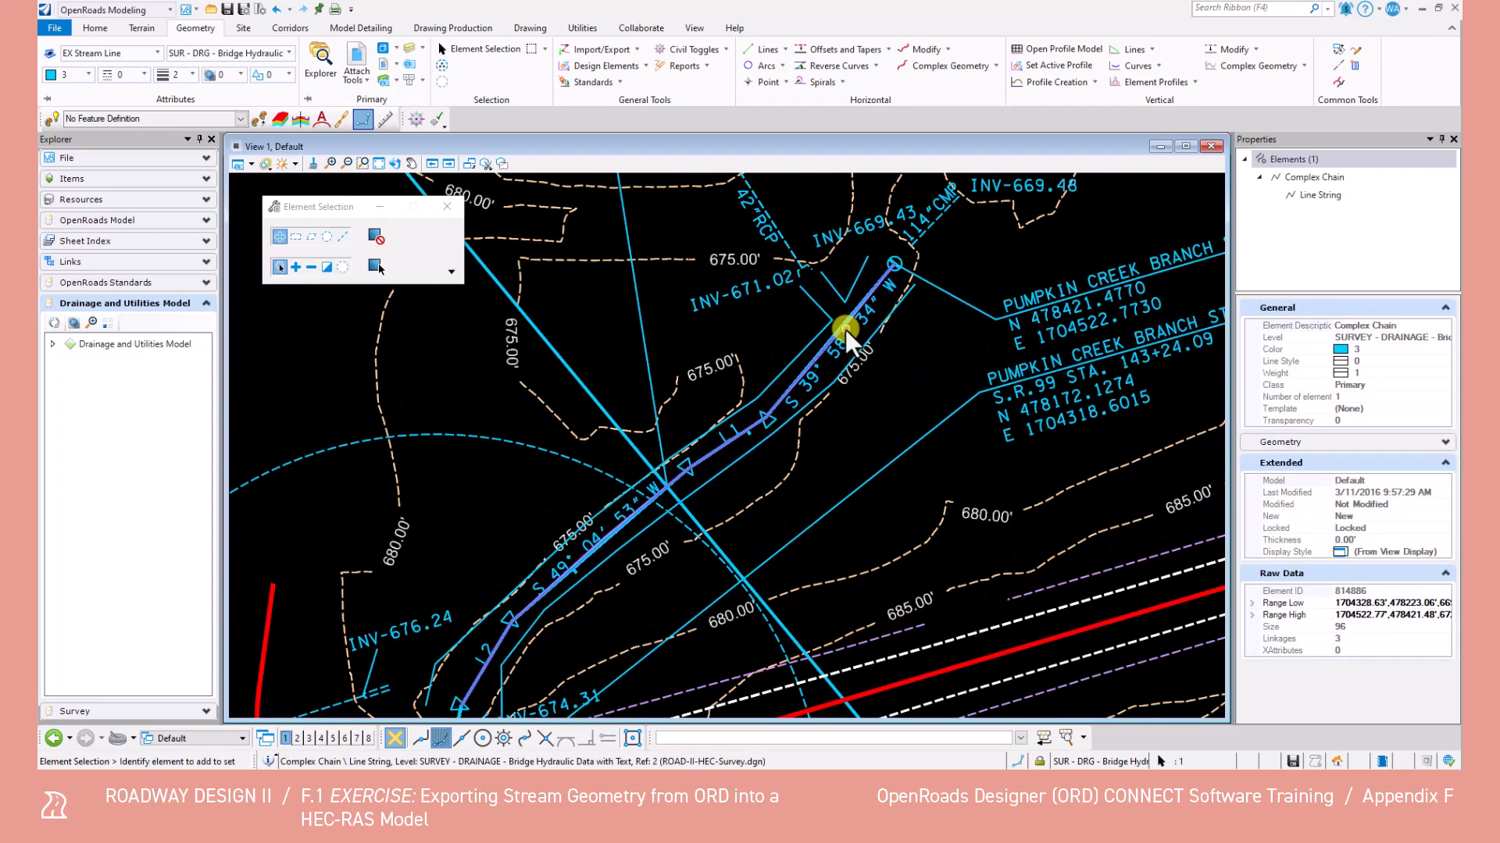
{"action": "left_click", "coordinate": [845, 325]}
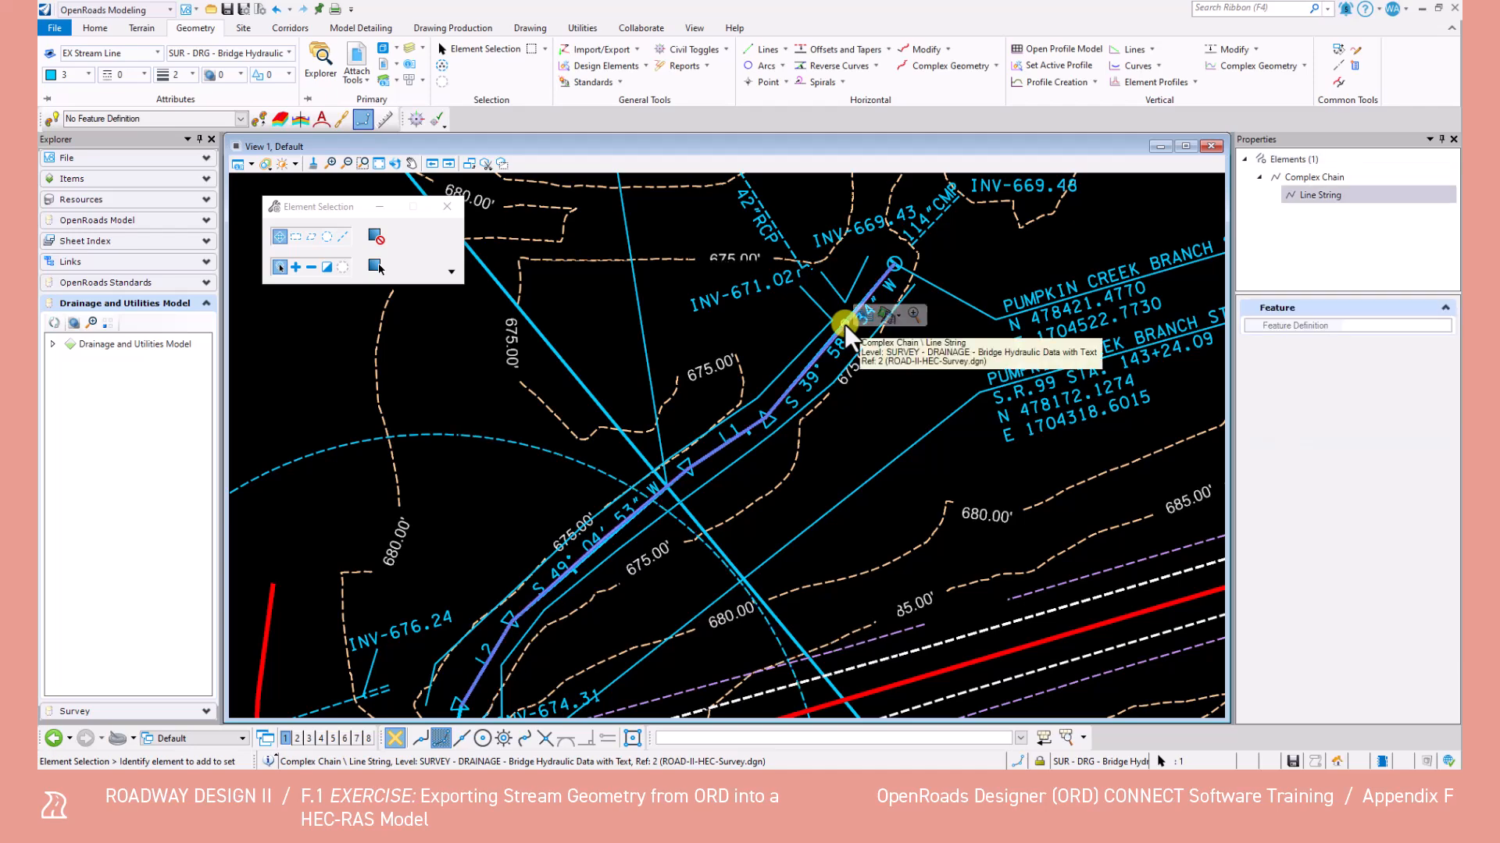
{"action": "left_click", "coordinate": [916, 414]}
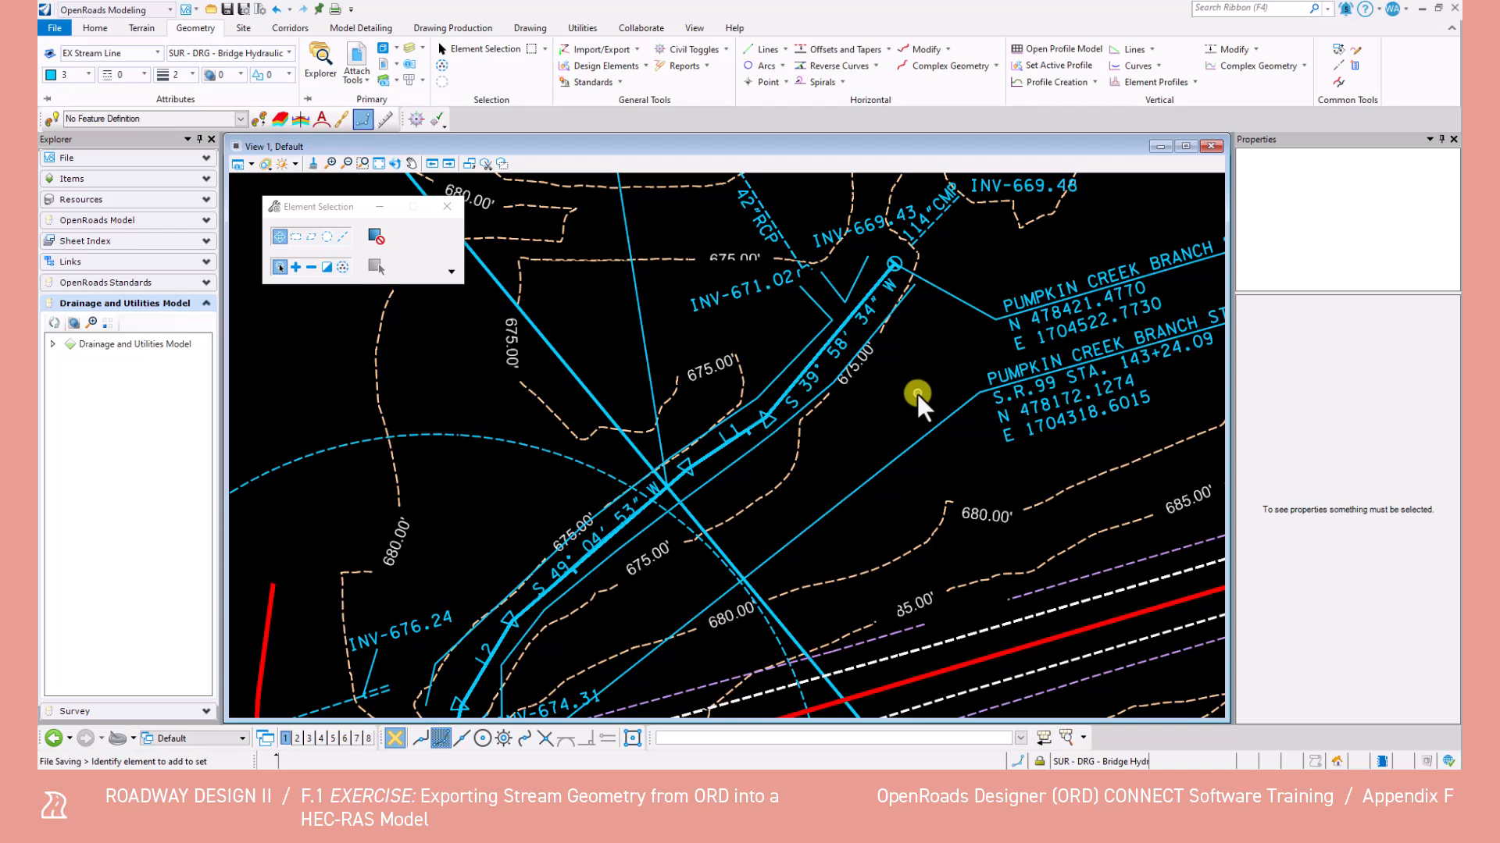
Step: Hide the ROAD-II-HEC-Survey.dgn reference and put the References dialog away
{"action": "left_click", "coordinate": [356, 56]}
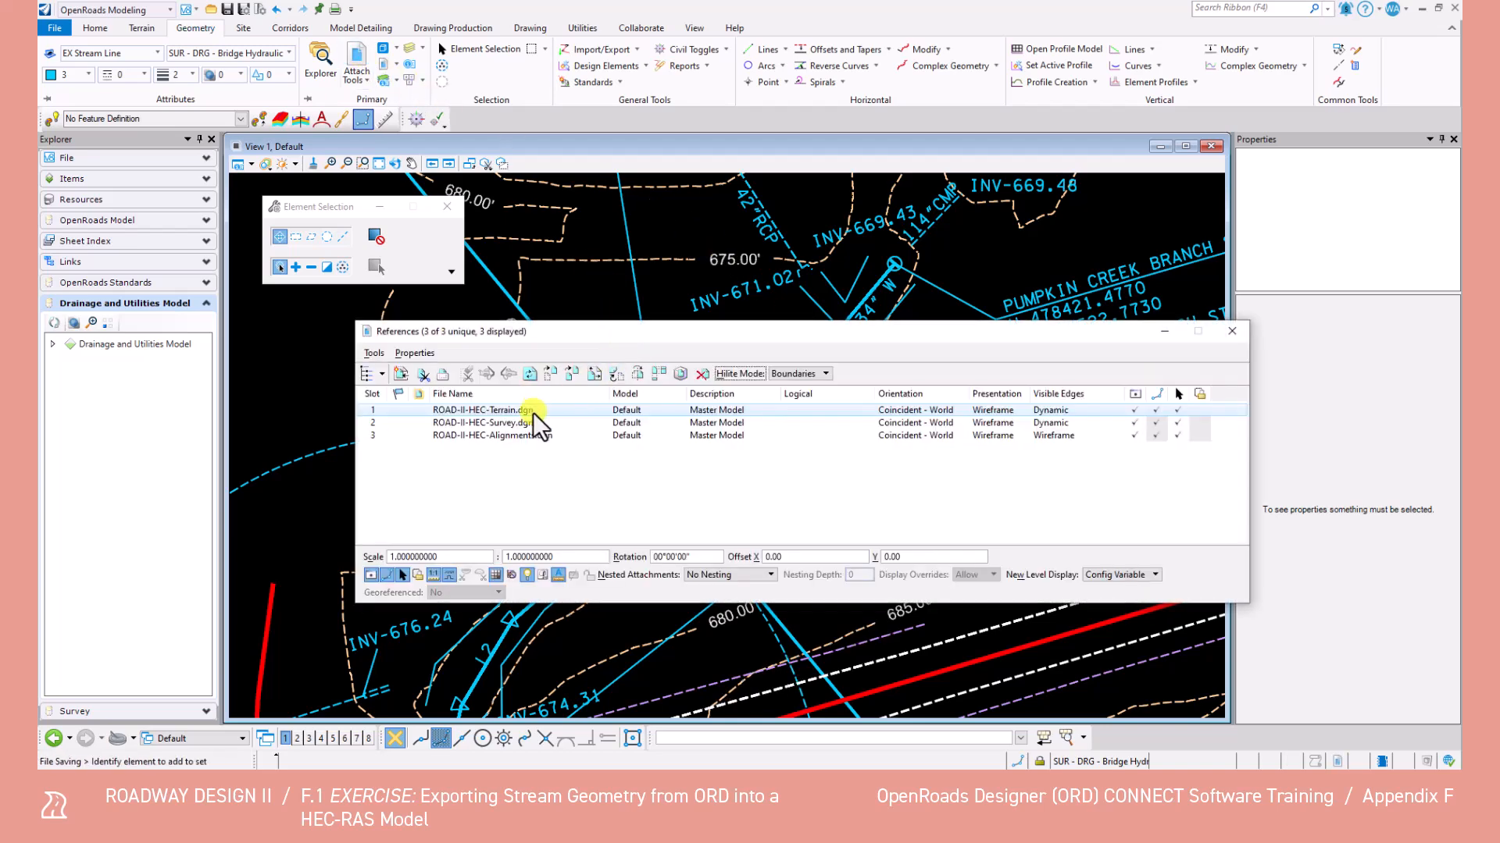
{"action": "left_click", "coordinate": [1134, 422]}
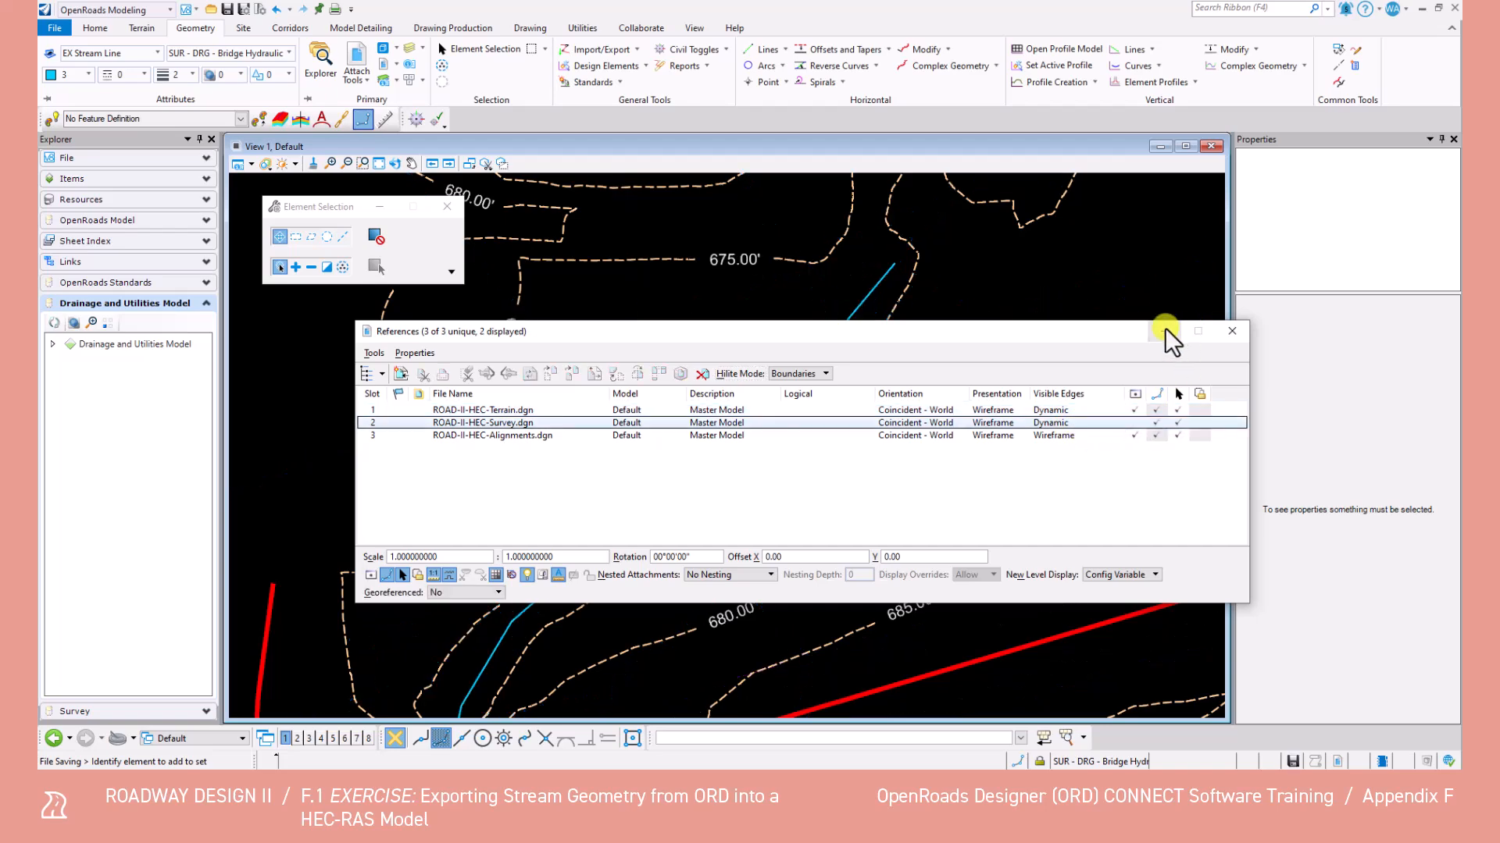
{"action": "left_click", "coordinate": [1164, 331]}
Step: Select the drawn stream line and review its vertices from the northeast end, leaving nothing selected
{"action": "left_click", "coordinate": [845, 325]}
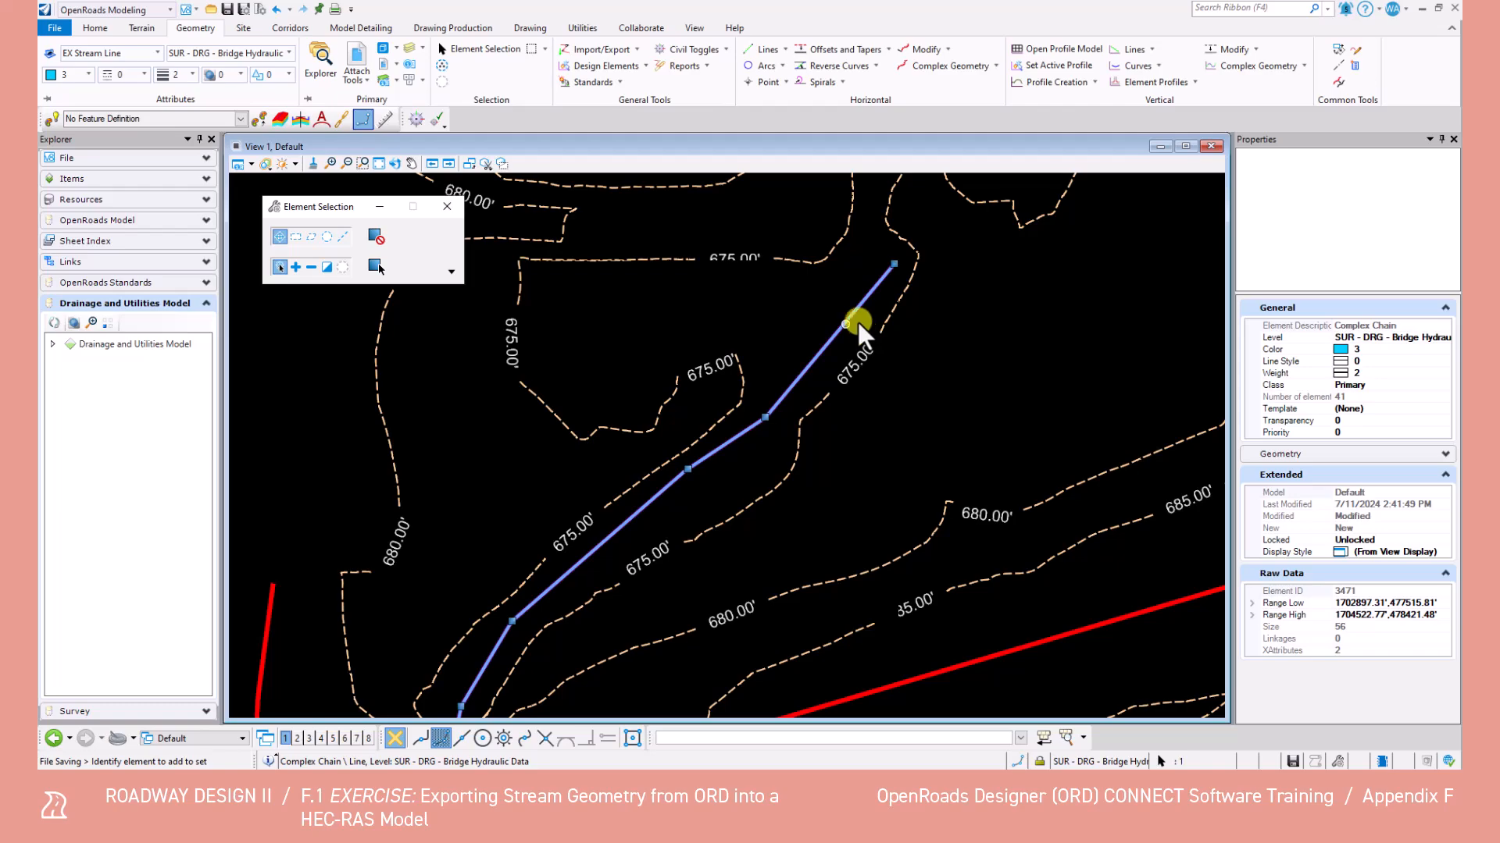
{"action": "scroll", "coordinate": [859, 327], "scroll_direction": "down", "scroll_amount": 5}
{"action": "mouse_move", "coordinate": [677, 563]}
{"action": "middle_mouse_down"}
{"action": "mouse_move", "coordinate": [1064, 334]}
{"action": "mouse_move", "coordinate": [710, 593]}
{"action": "mouse_move", "coordinate": [656, 602]}
{"action": "middle_mouse_up"}
{"action": "scroll", "coordinate": [879, 319], "scroll_direction": "up", "scroll_amount": 2}
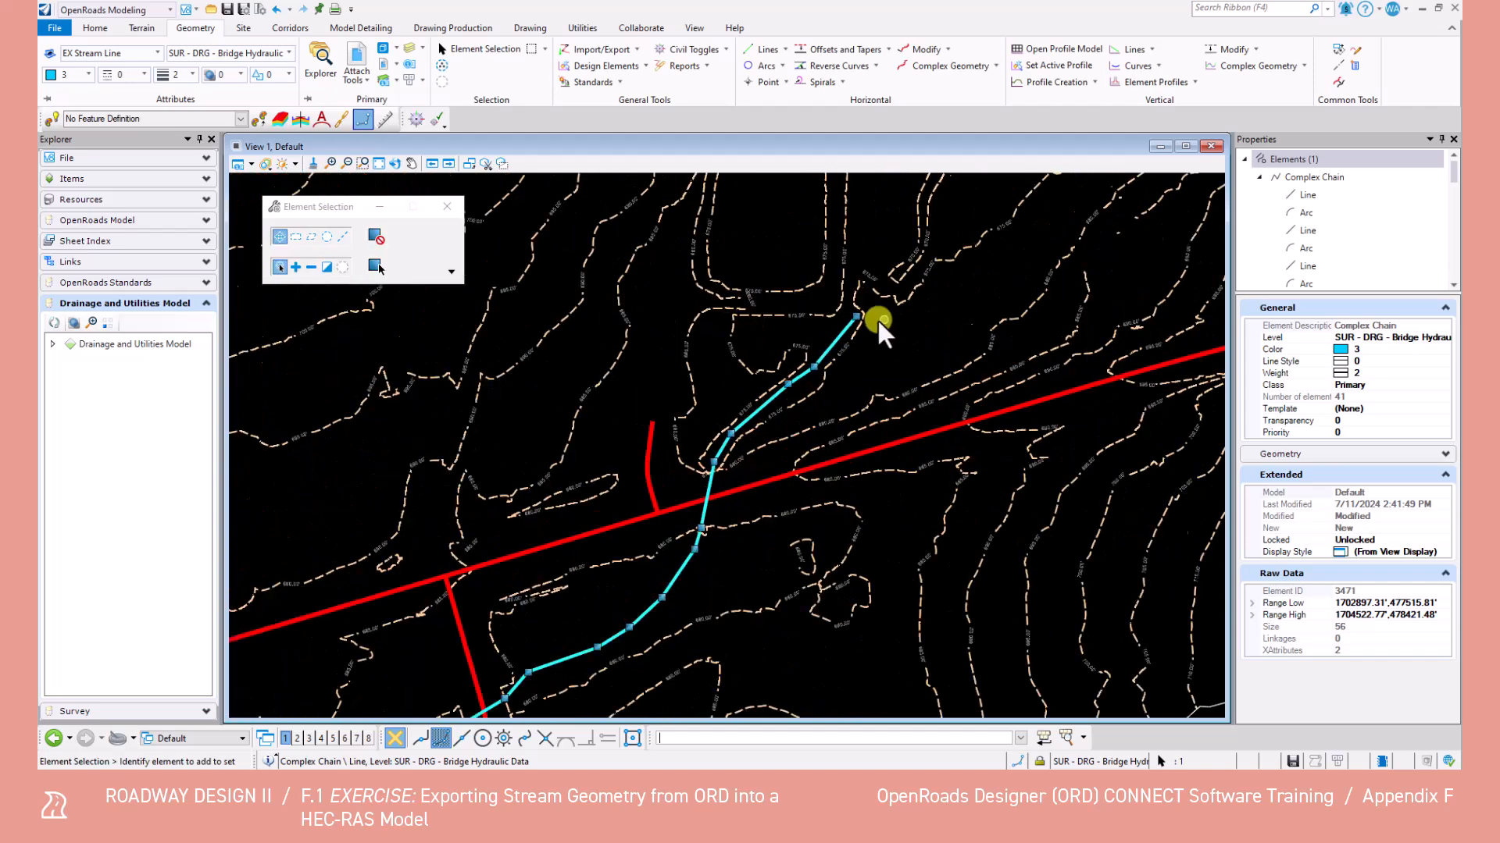
{"action": "scroll", "coordinate": [829, 321], "scroll_direction": "up", "scroll_amount": 2}
{"action": "left_click", "coordinate": [917, 354]}
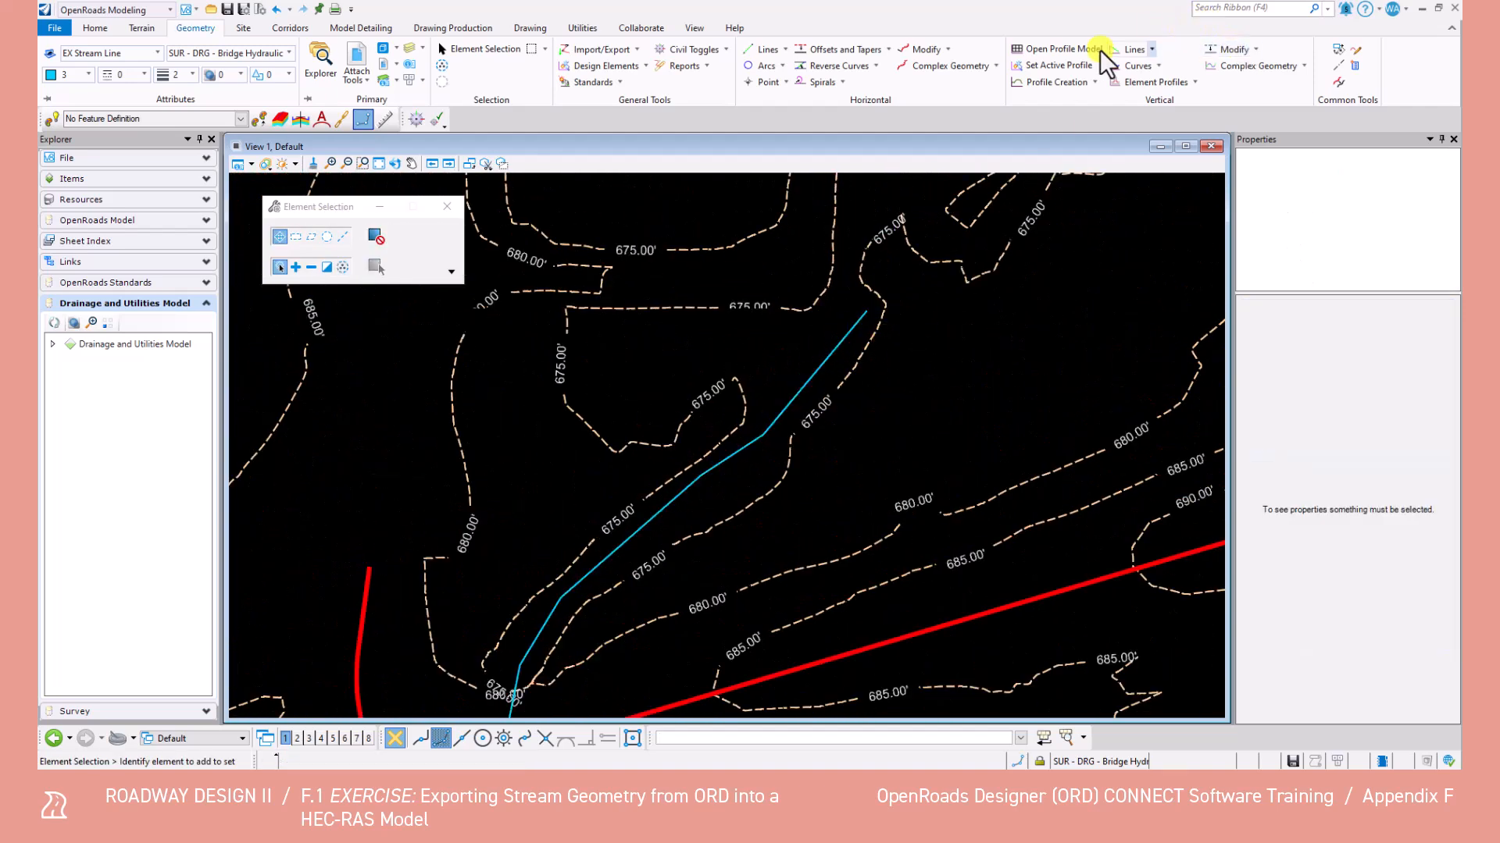
{"action": "left_click", "coordinate": [925, 49]}
{"action": "key", "text": "Escape"}
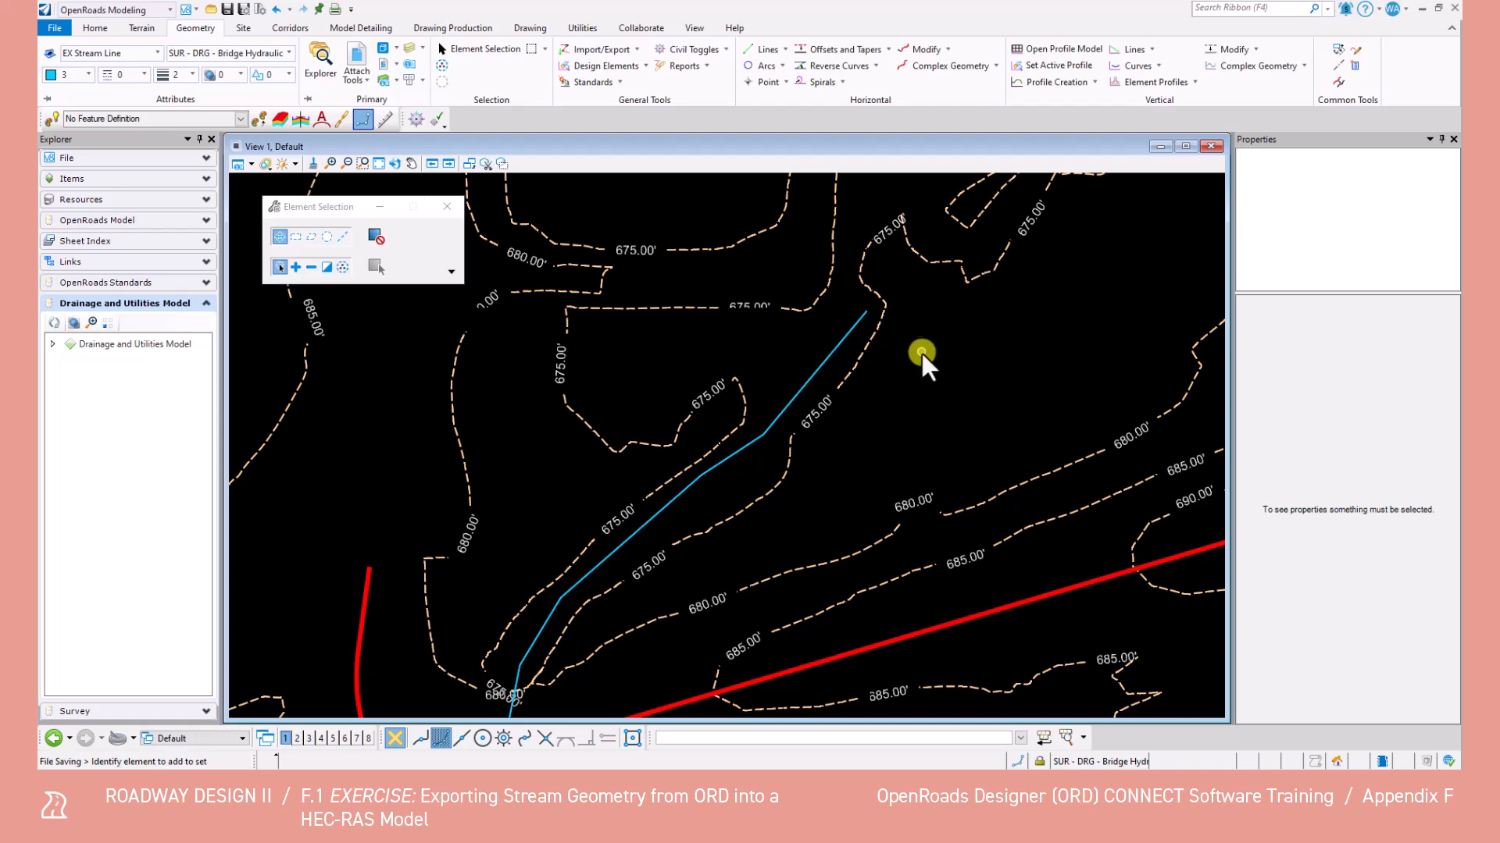
Step: Display the ROAD-II-HEC-Survey.dgn reference again and close the References dialog
{"action": "left_click", "coordinate": [381, 49]}
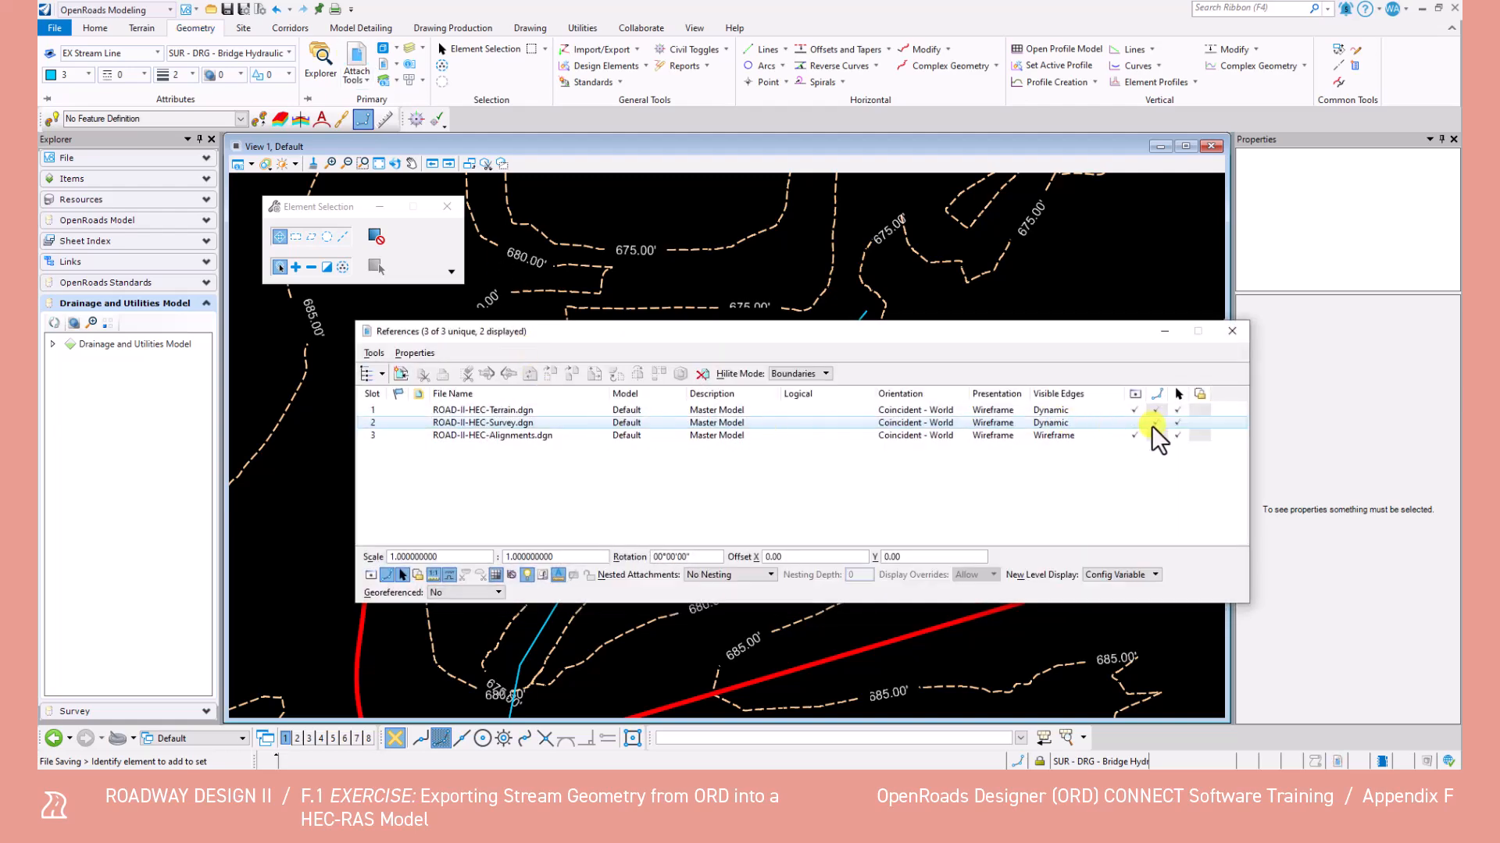
{"action": "left_click", "coordinate": [1154, 423]}
{"action": "left_click", "coordinate": [1232, 331]}
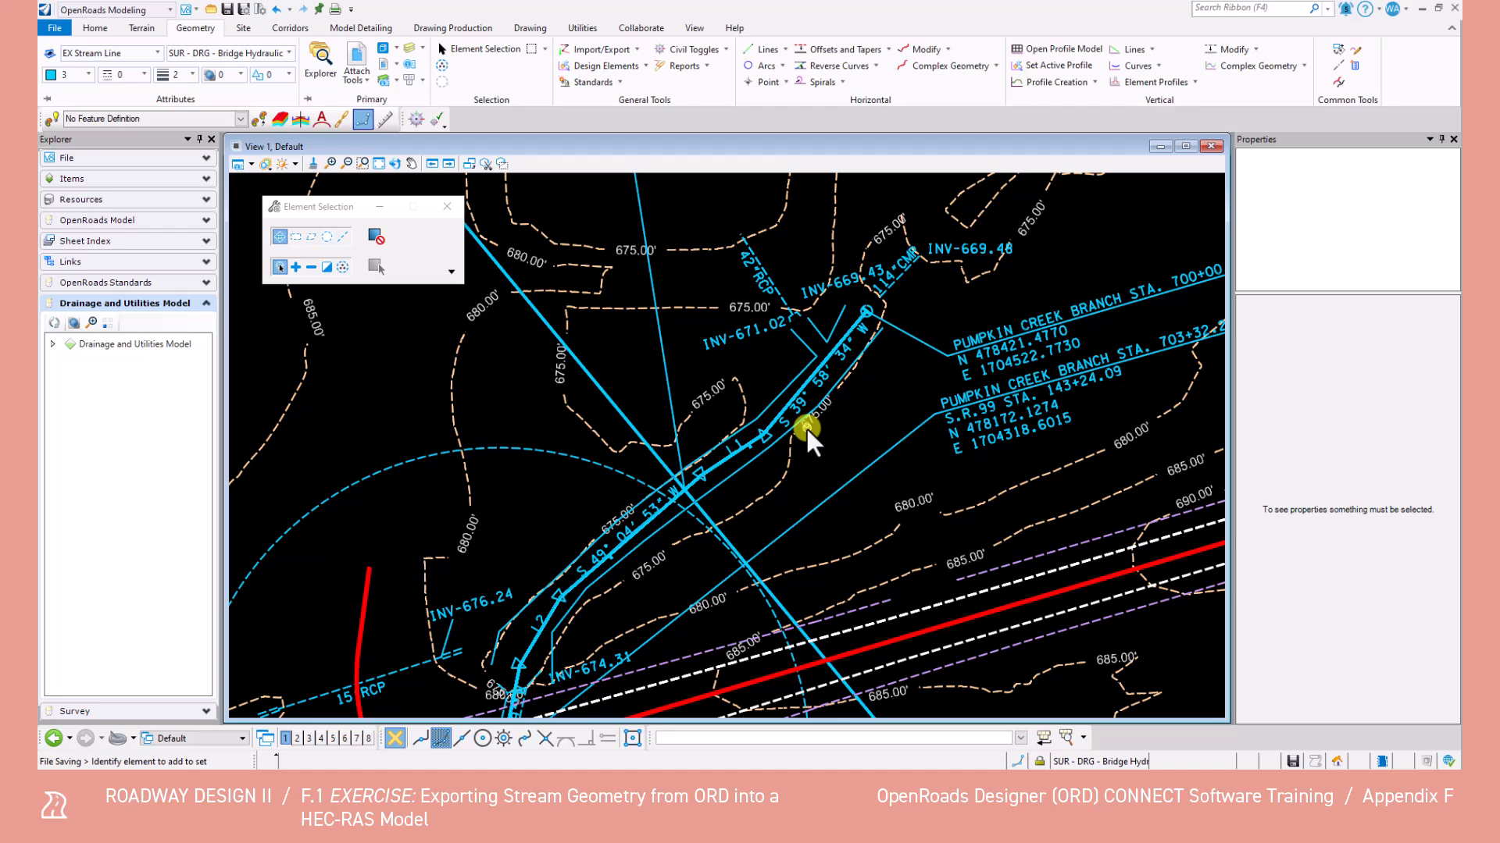
Step: Activate the EX Bank Line - Top template from Drainage > Natural > Existing and set up Place SmartLine with Sharp vertices
{"action": "left_click", "coordinate": [151, 52]}
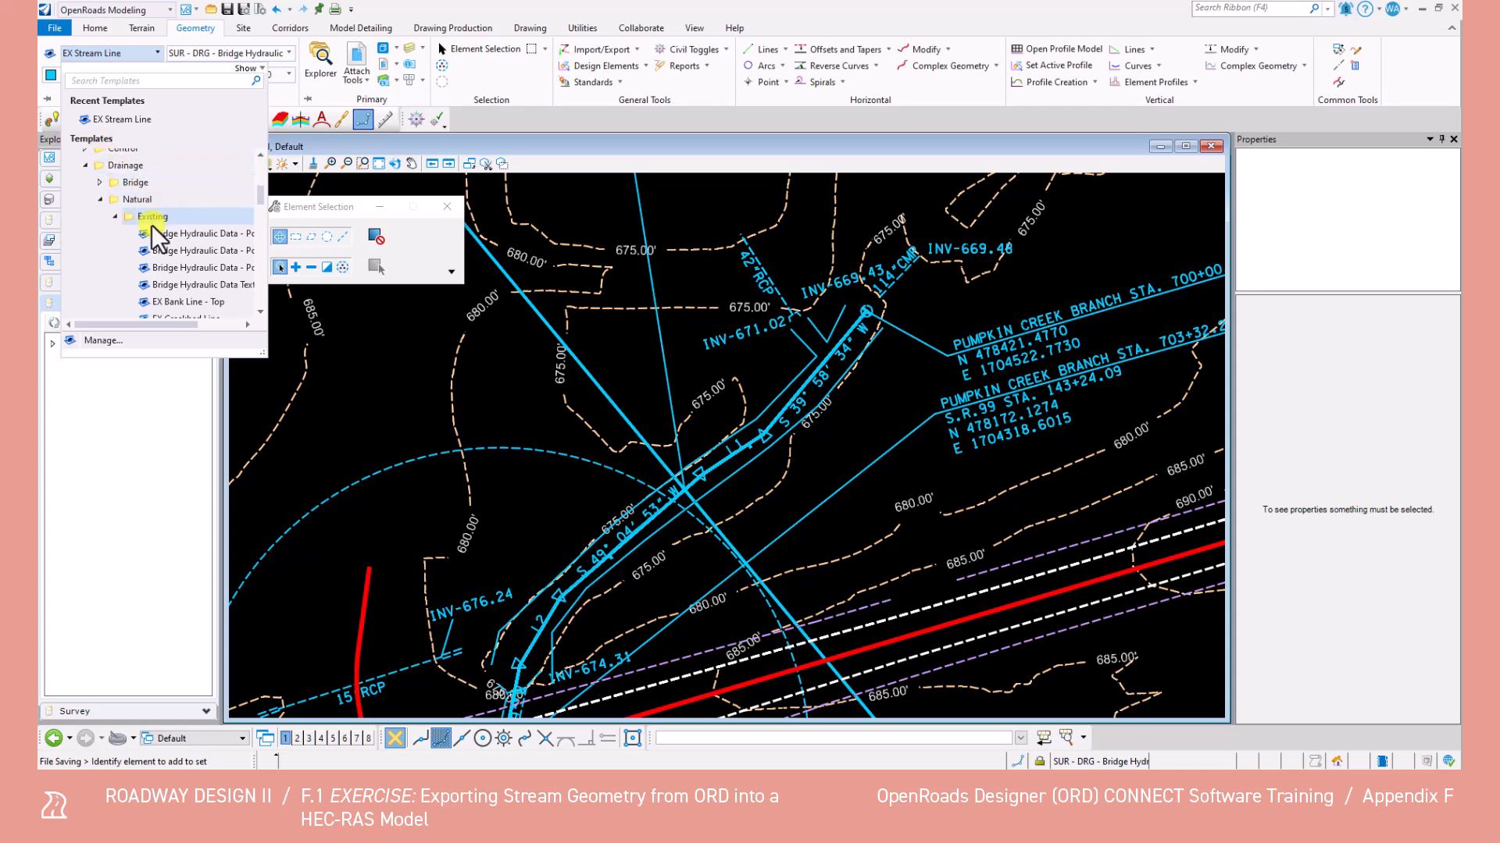
{"action": "scroll", "coordinate": [156, 231], "scroll_direction": "down", "scroll_amount": 2}
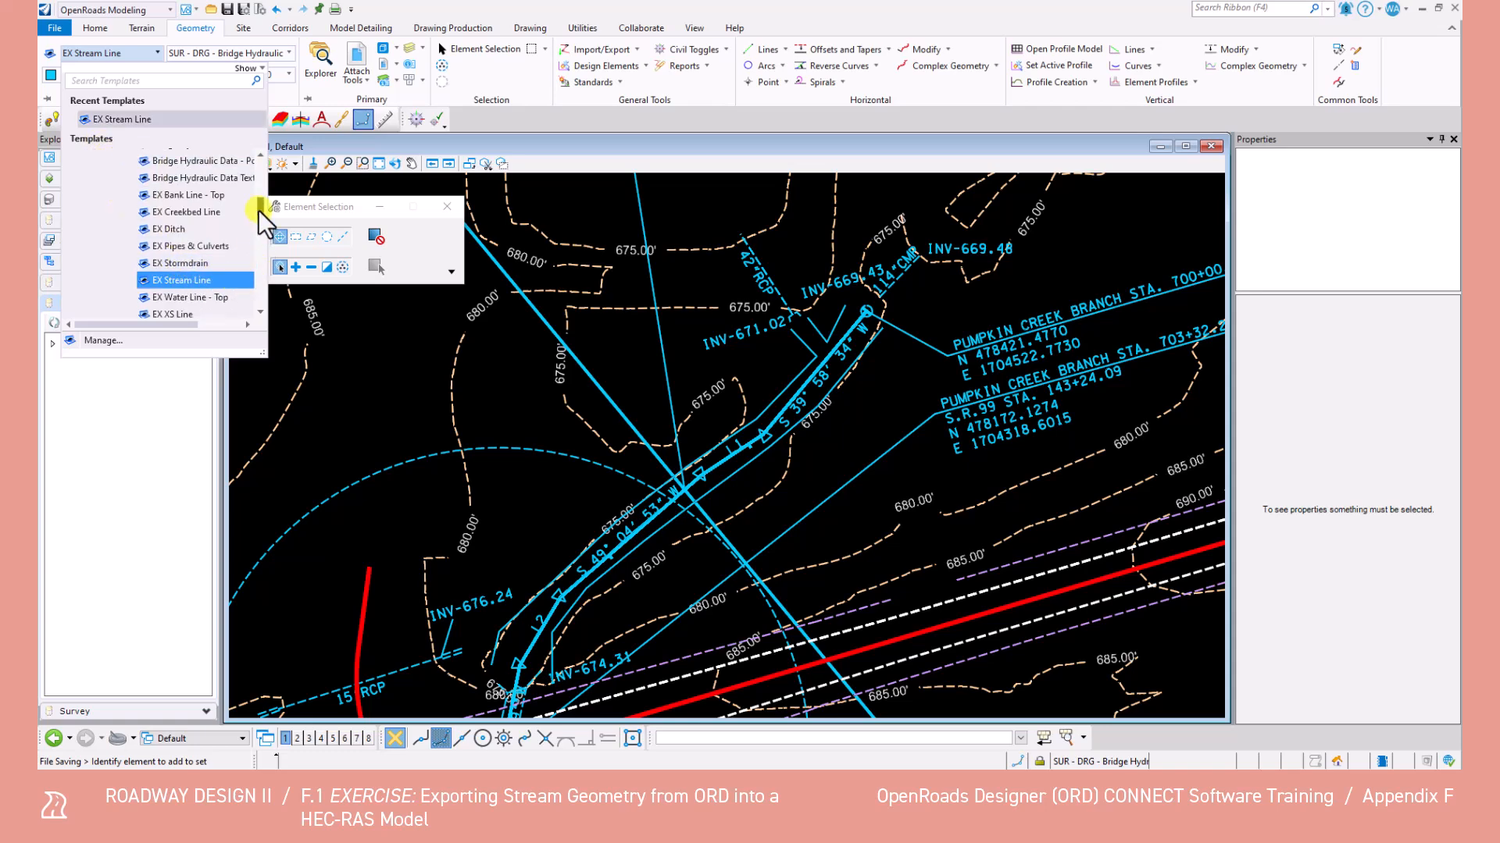
{"action": "left_click", "coordinate": [197, 195]}
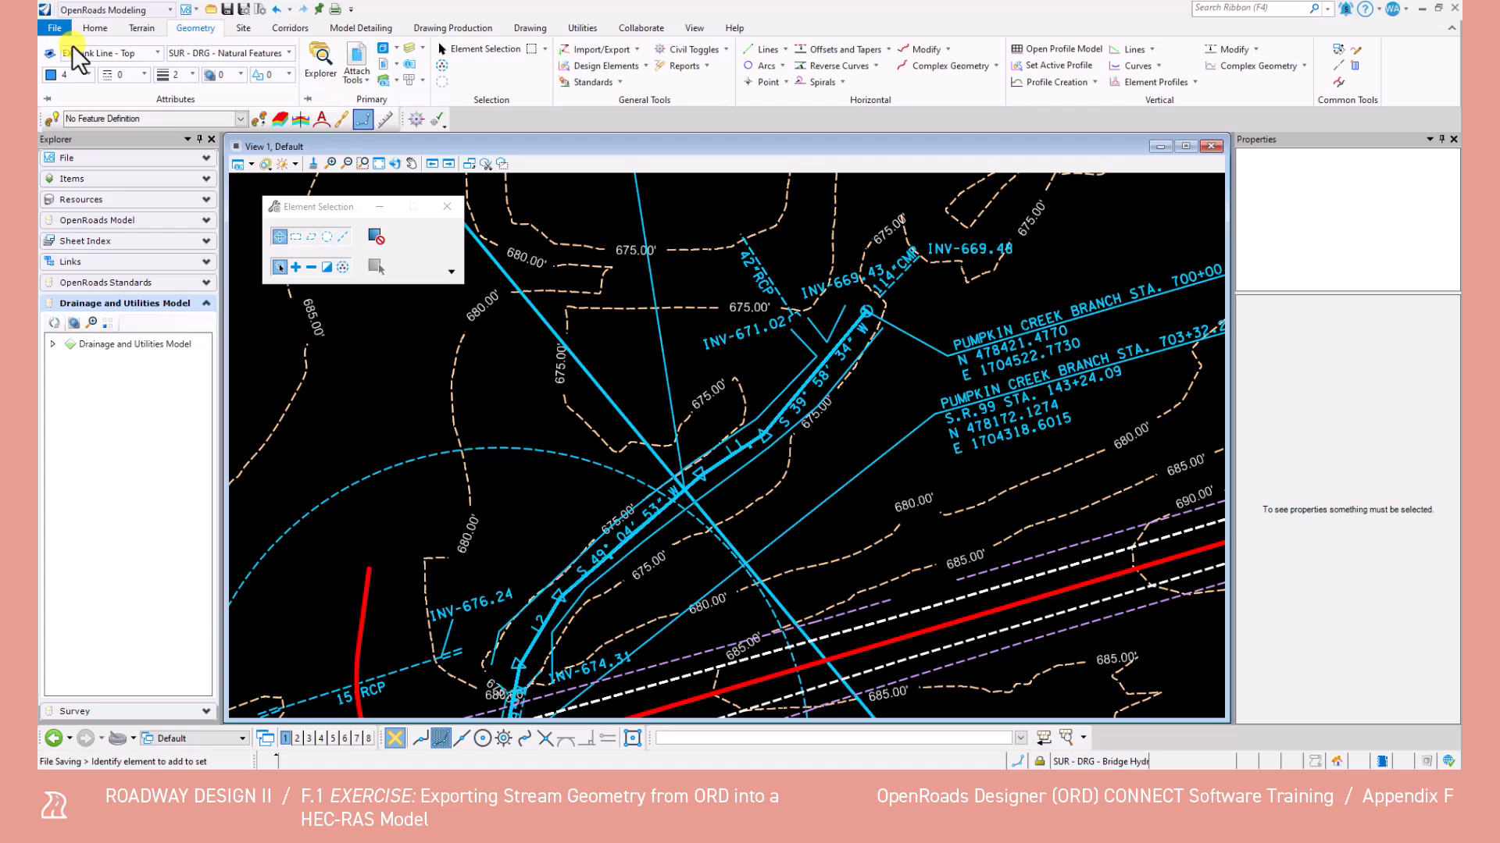
{"action": "left_click", "coordinate": [529, 28]}
{"action": "left_click", "coordinate": [598, 63]}
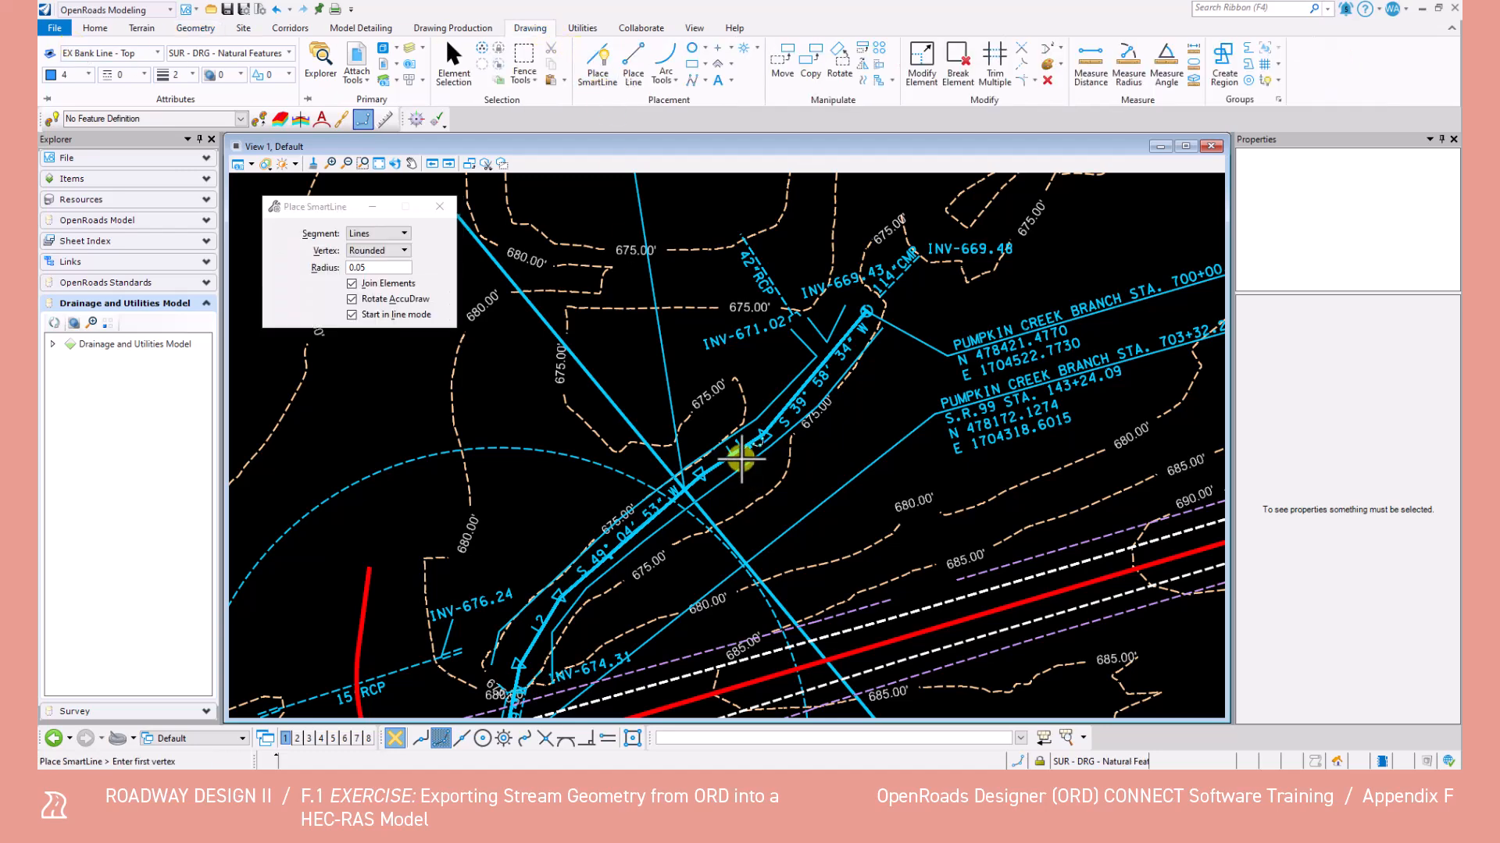
{"action": "left_click", "coordinate": [385, 252]}
{"action": "left_click", "coordinate": [376, 262]}
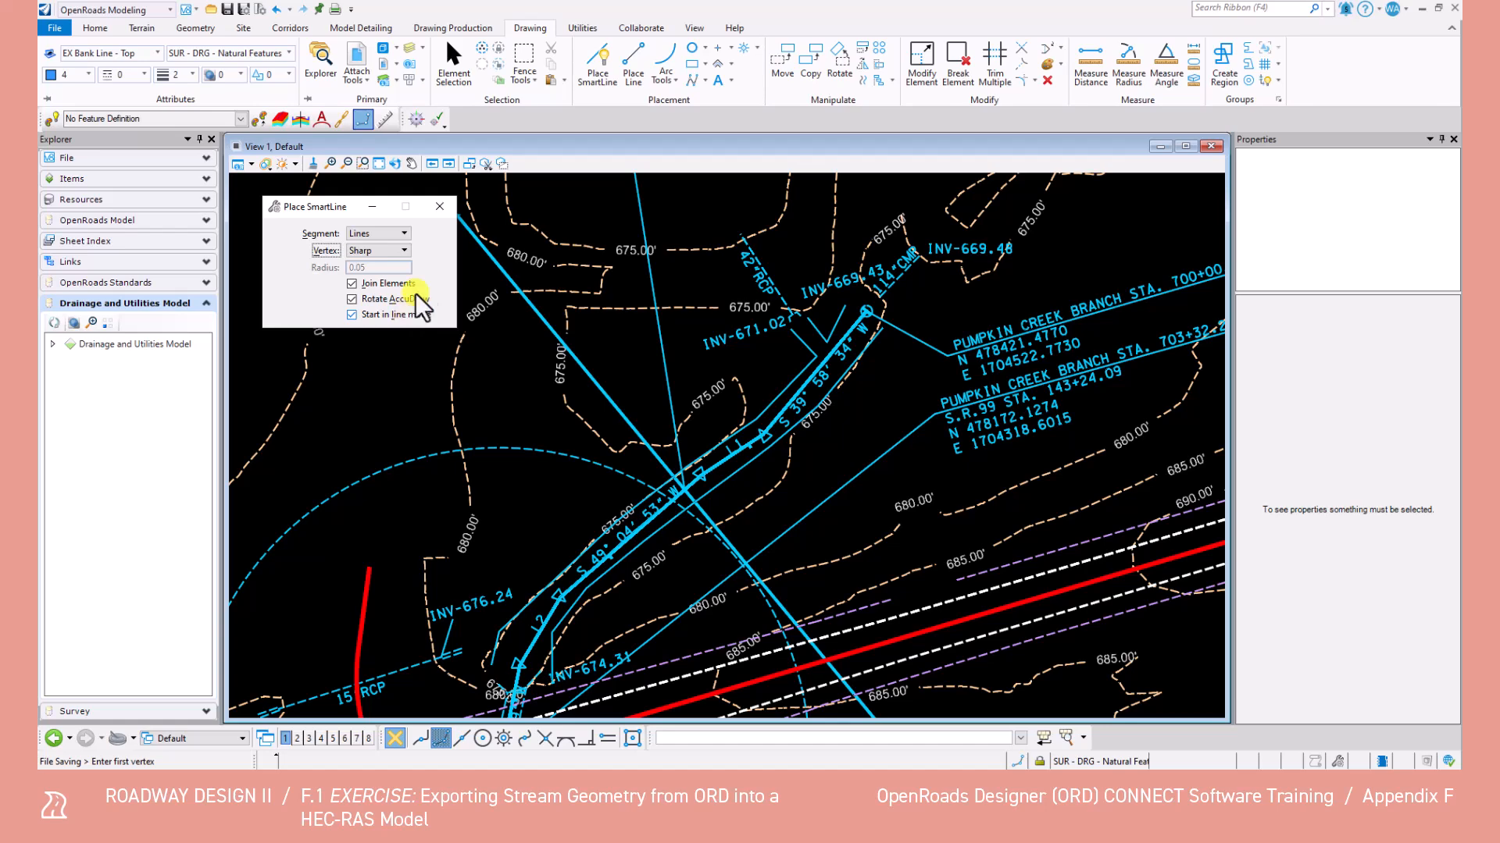
Step: Trace the stream's northwest bank with straight segments from the northeast end near INV-669.43 to the bend beside INV-676.24
{"action": "scroll", "coordinate": [850, 303], "scroll_direction": "up", "scroll_amount": 1}
{"action": "left_click", "coordinate": [850, 302]}
{"action": "left_click", "coordinate": [808, 366]}
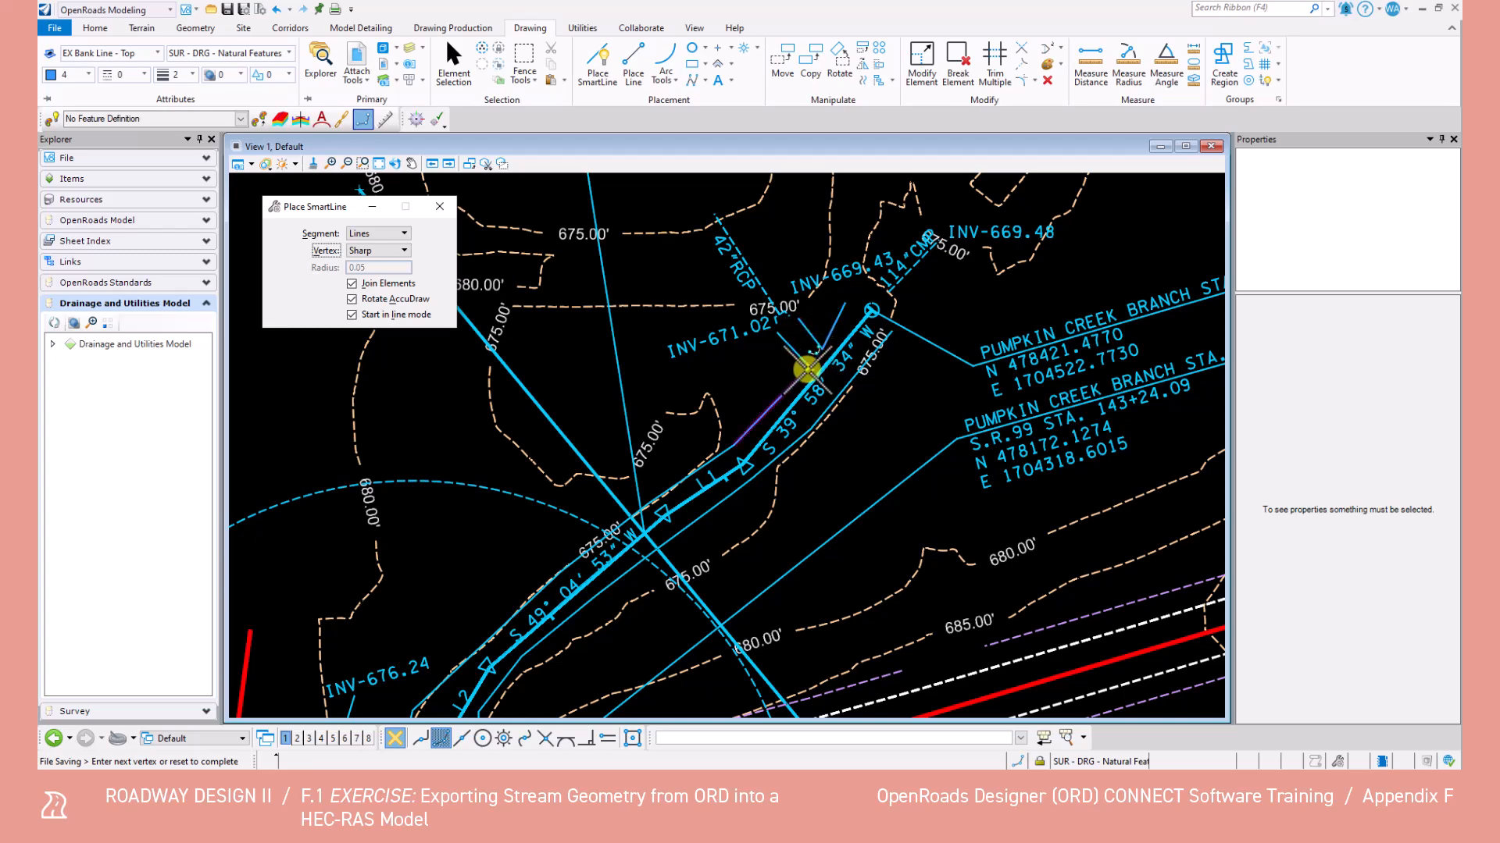
{"action": "left_click", "coordinate": [727, 450]}
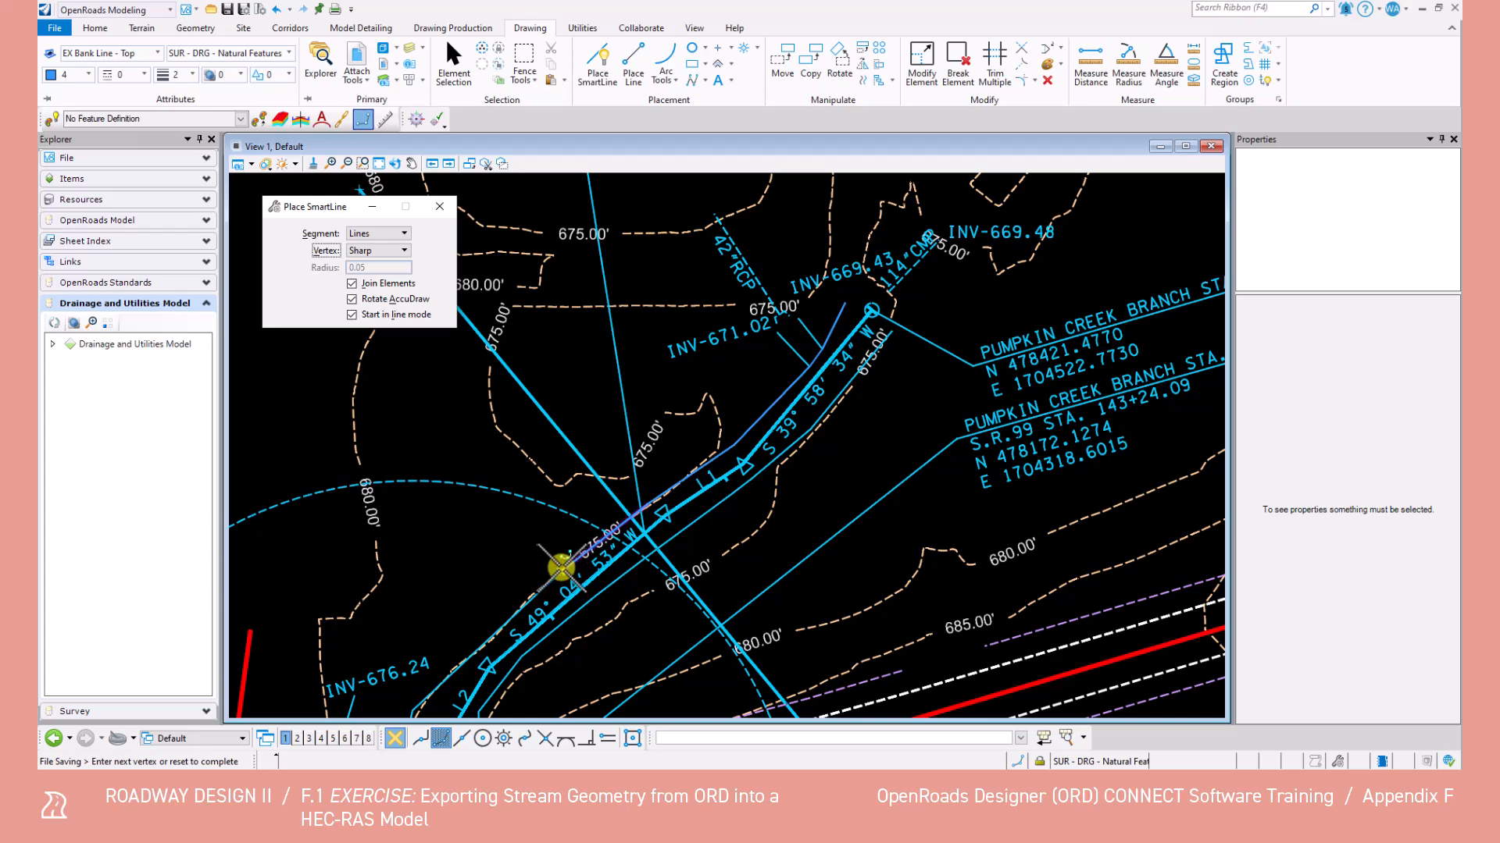
{"action": "scroll", "coordinate": [566, 570], "scroll_direction": "up", "scroll_amount": 4}
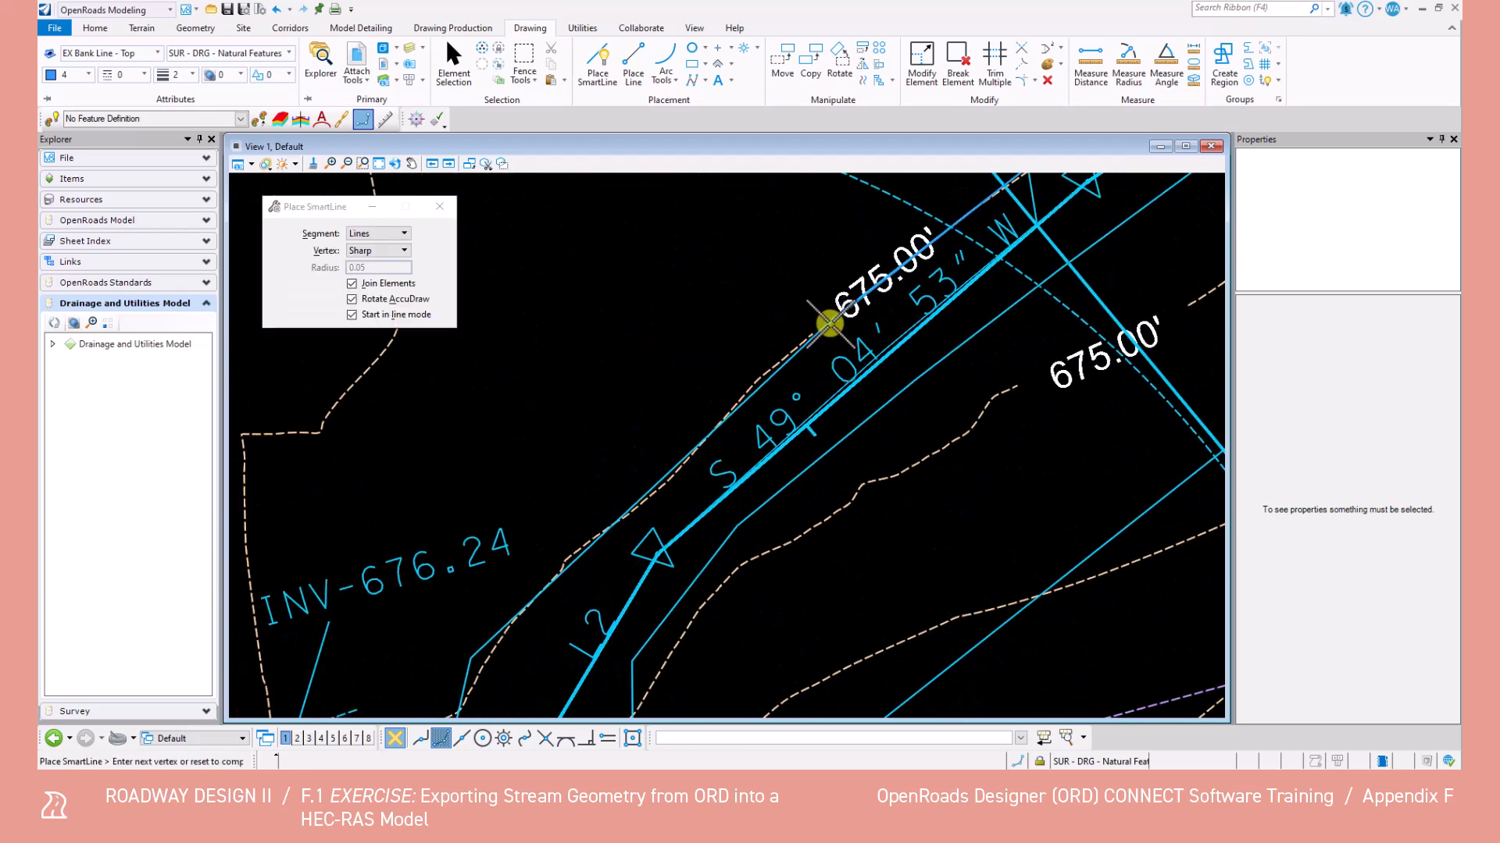
{"action": "left_click", "coordinate": [820, 333]}
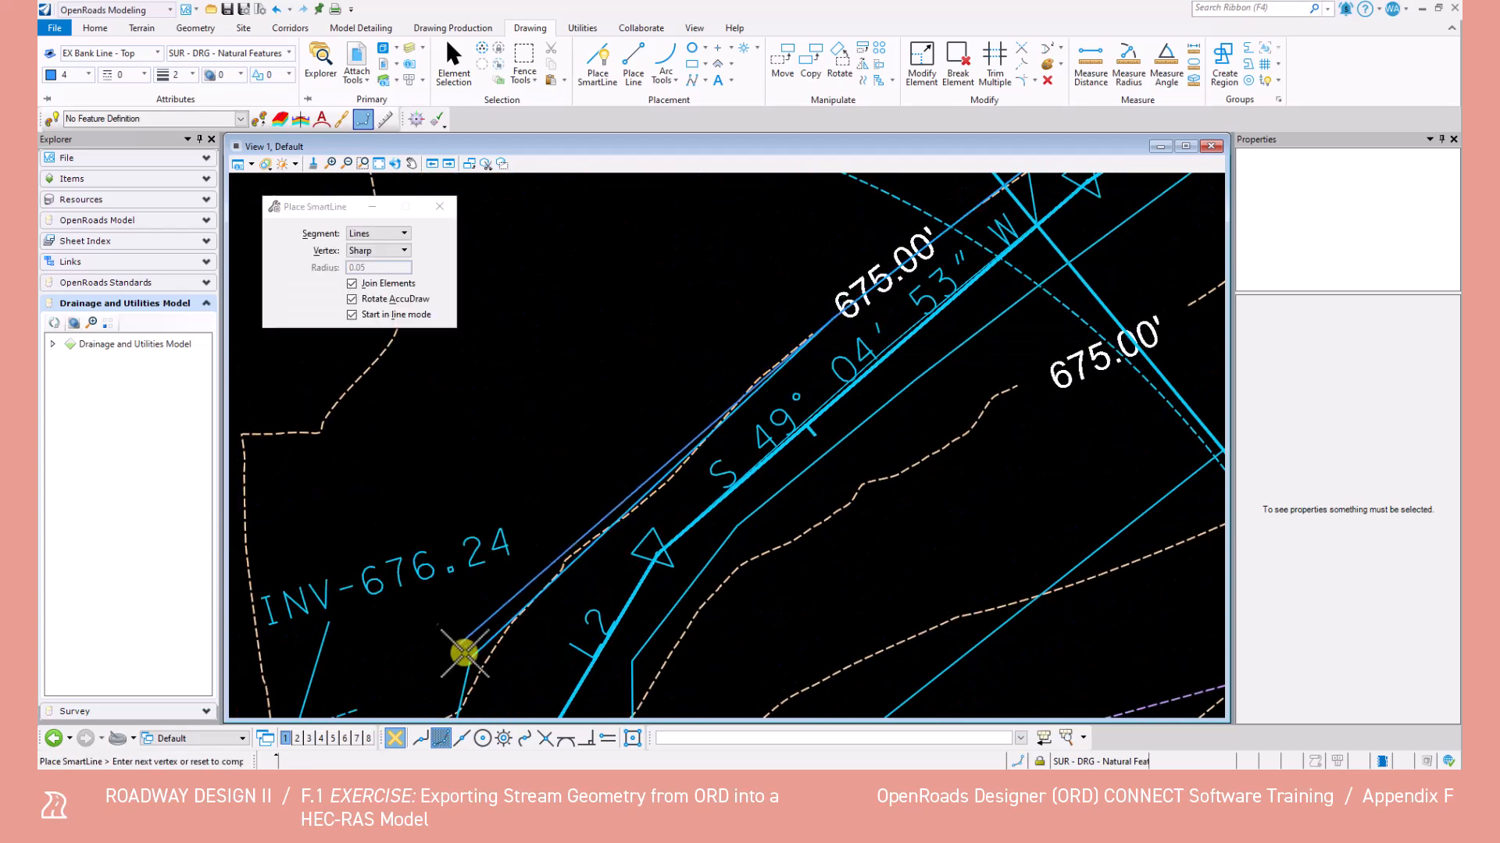
{"action": "left_click", "coordinate": [471, 658]}
Step: Continue the northwest bank line across the road alongside the 10'x5' box culvert to the culvert's south end
{"action": "middle_click_drag", "start_coordinate": [608, 435], "coordinate": [739, 258]}
{"action": "scroll", "coordinate": [739, 258], "scroll_direction": "down", "scroll_amount": 1}
{"action": "left_click", "coordinate": [703, 368]}
{"action": "scroll", "coordinate": [705, 383], "scroll_direction": "down", "scroll_amount": 2}
{"action": "scroll", "coordinate": [703, 515], "scroll_direction": "up", "scroll_amount": 5}
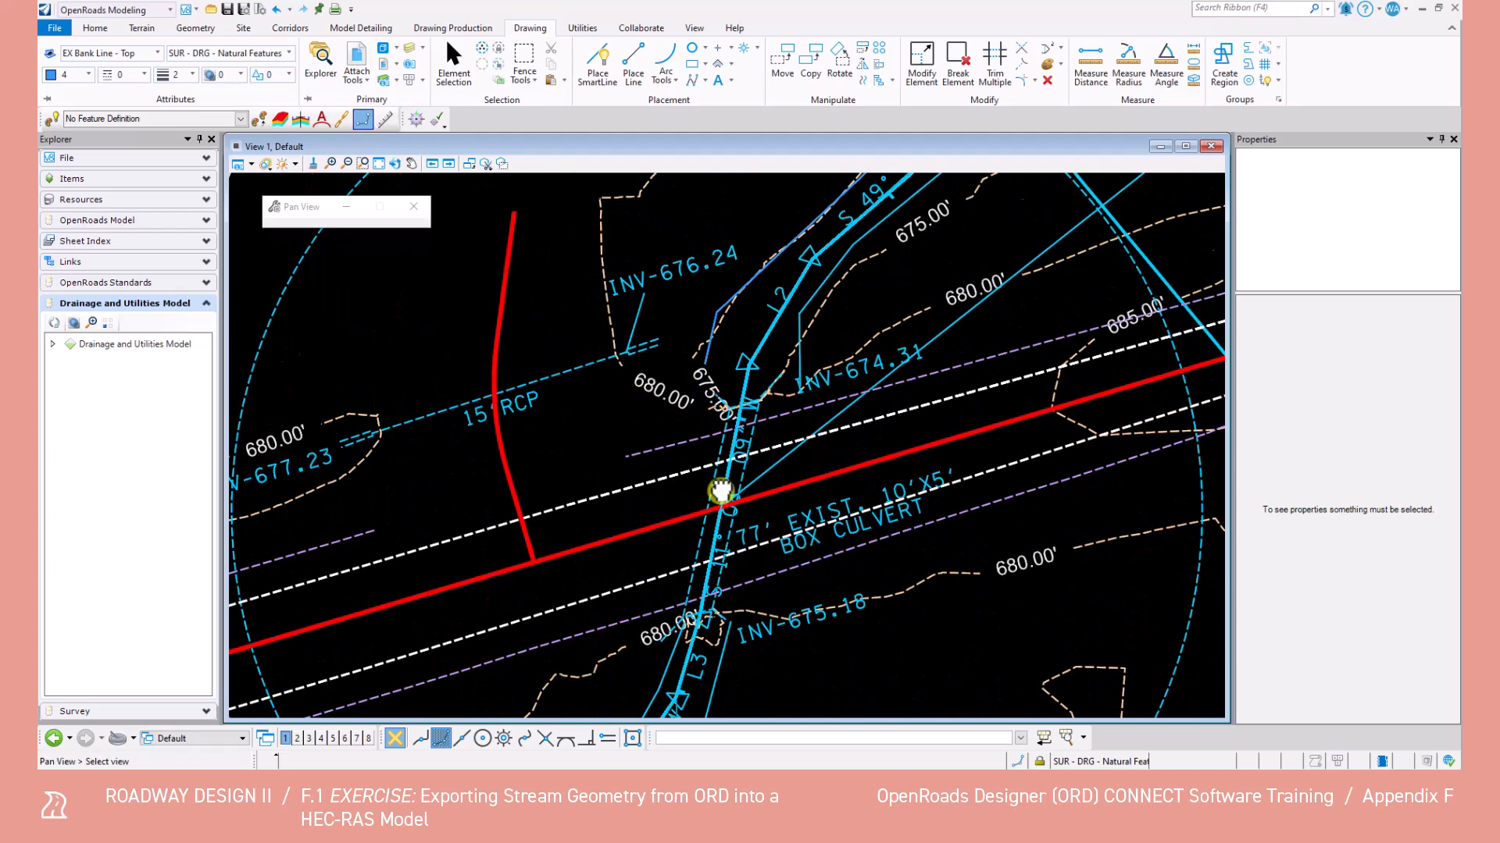
{"action": "left_click", "coordinate": [759, 442]}
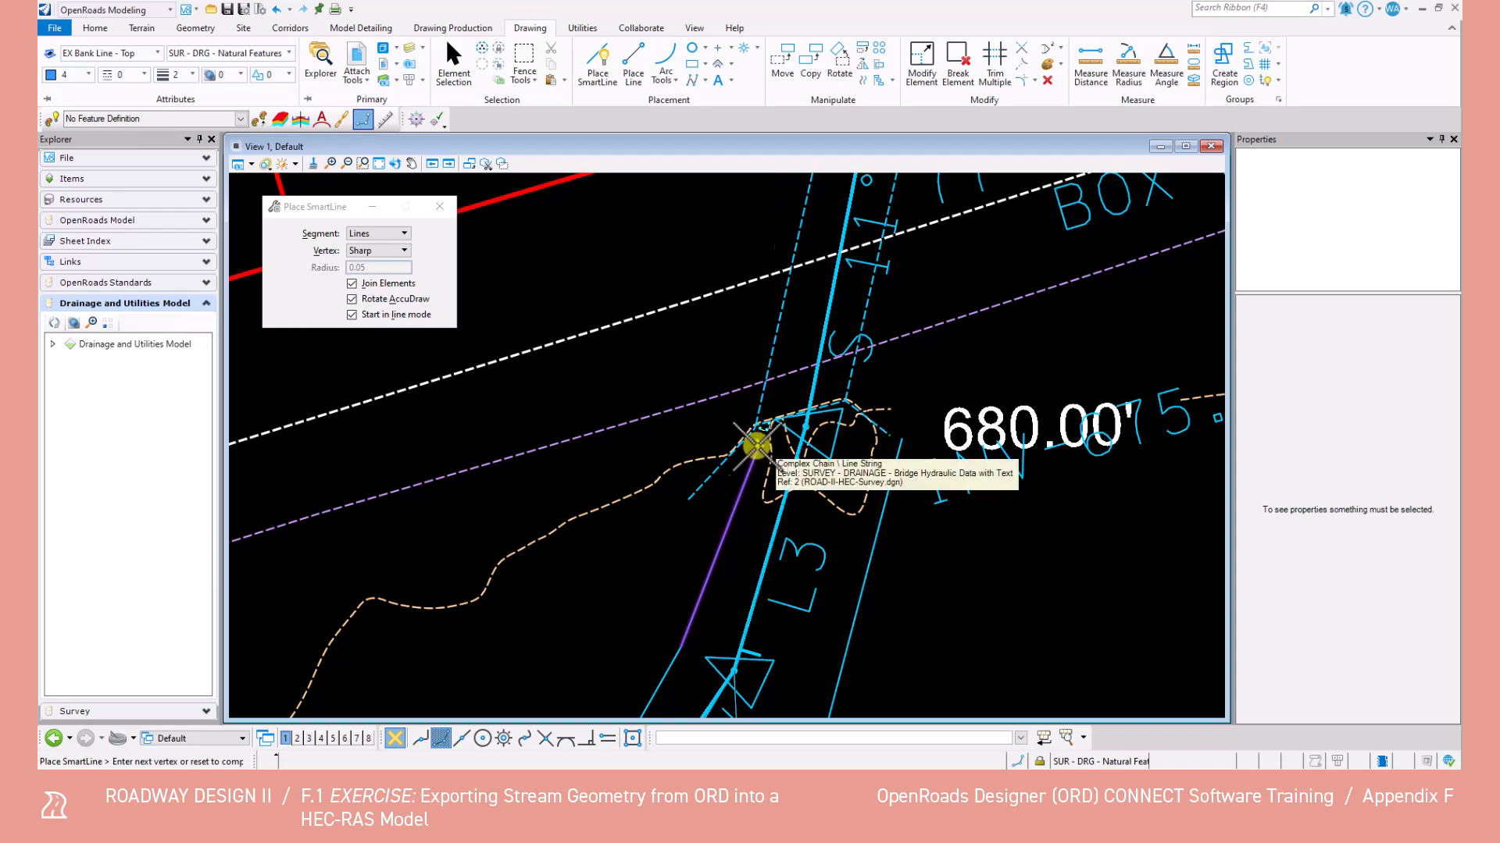
Step: Extend the northwest bank line along L3 and the S 34° 11' 02" W reach to the bend at the end of L4
{"action": "scroll", "coordinate": [721, 536], "scroll_direction": "down", "scroll_amount": 2}
{"action": "middle_click_drag", "start_coordinate": [708, 561], "coordinate": [814, 341]}
{"action": "left_click", "coordinate": [798, 387]}
{"action": "left_click", "coordinate": [721, 514]}
{"action": "middle_click_drag", "start_coordinate": [606, 650], "coordinate": [820, 341]}
{"action": "left_click", "coordinate": [798, 400]}
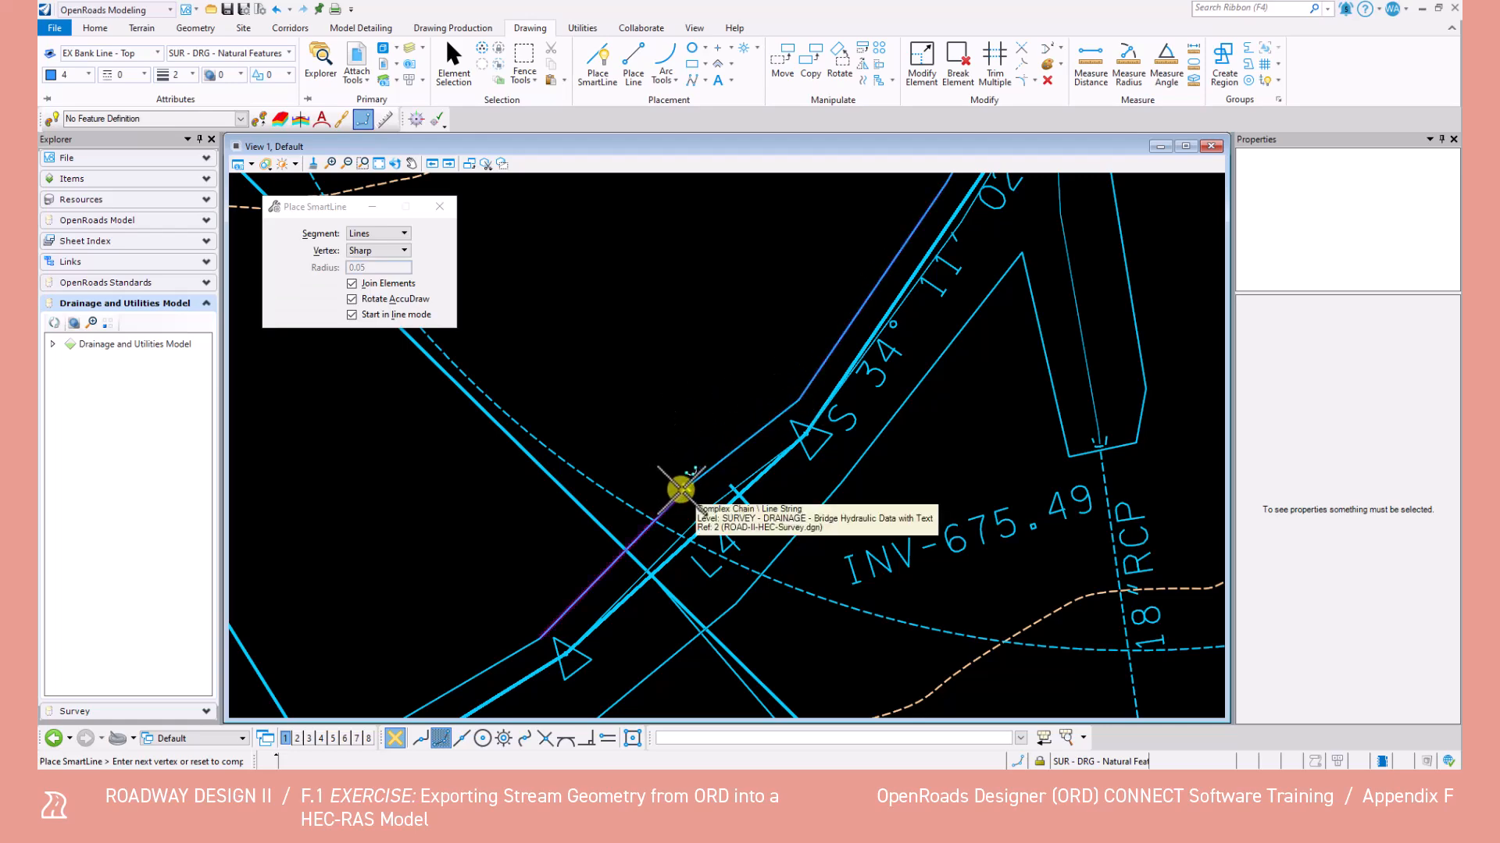
{"action": "left_click", "coordinate": [538, 638]}
Step: Carry the northwest bank line past L5 and the S 70° 10' 51" W reach to the arch culvert's east side
{"action": "middle_click_drag", "start_coordinate": [488, 630], "coordinate": [936, 264]}
{"action": "left_click", "coordinate": [719, 430]}
{"action": "left_click", "coordinate": [470, 472]}
{"action": "scroll", "coordinate": [421, 520], "scroll_direction": "down", "scroll_amount": 1}
{"action": "middle_click_drag", "start_coordinate": [521, 460], "coordinate": [867, 305]}
{"action": "middle_click_drag", "start_coordinate": [627, 406], "coordinate": [738, 339]}
{"action": "left_click", "coordinate": [738, 349]}
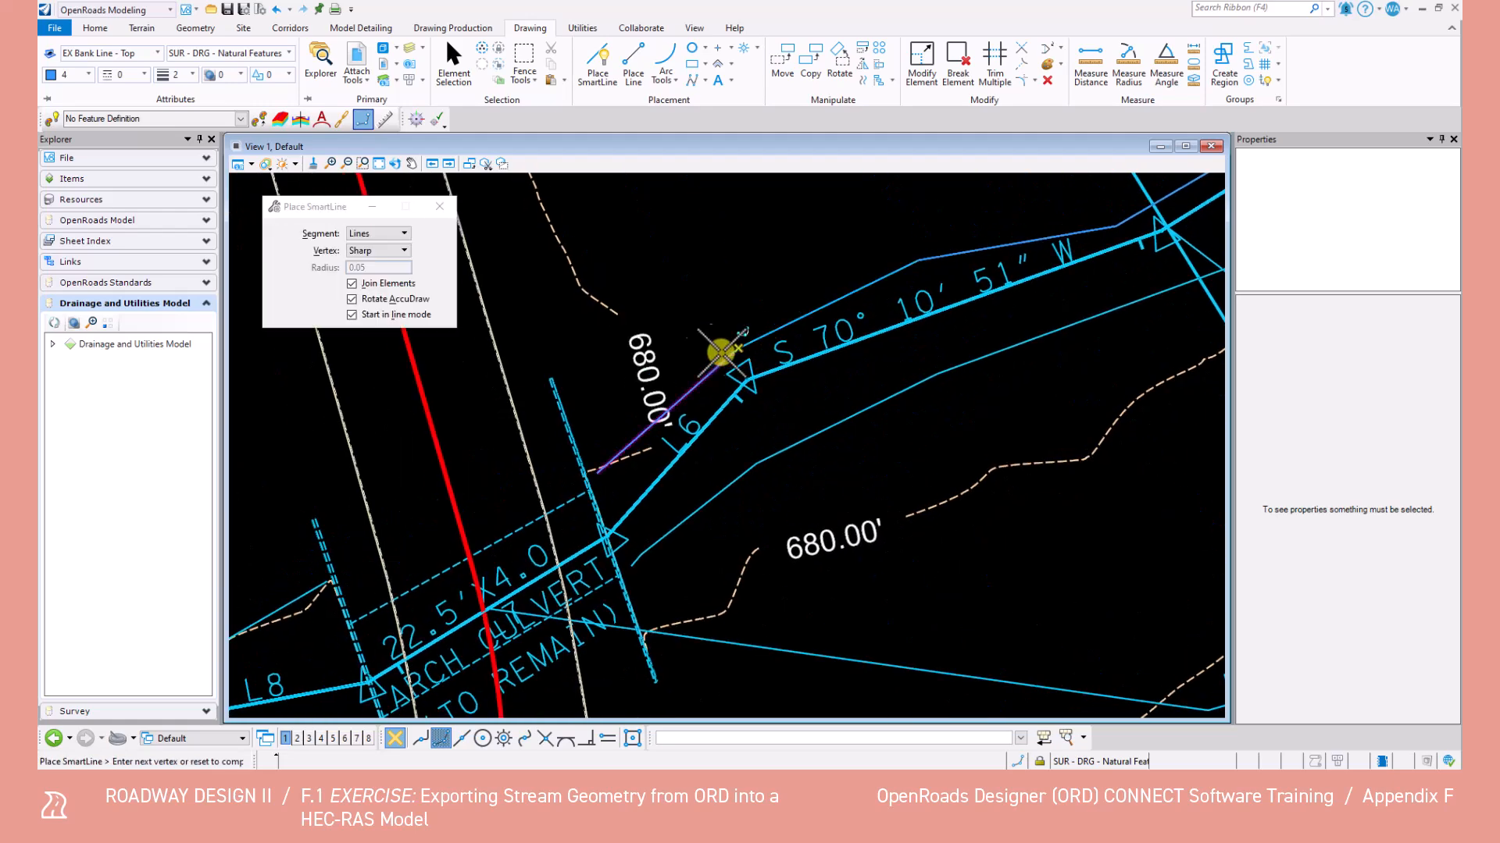
{"action": "left_click", "coordinate": [596, 475]}
Step: Extend the northwest bank line across the 22.5'x4.0' arch culvert and past L8 onto the S 71° 30' 53" W reach
{"action": "middle_click_drag", "start_coordinate": [511, 586], "coordinate": [815, 420]}
{"action": "scroll", "coordinate": [618, 416], "scroll_direction": "up", "scroll_amount": 4}
{"action": "left_click", "coordinate": [650, 422]}
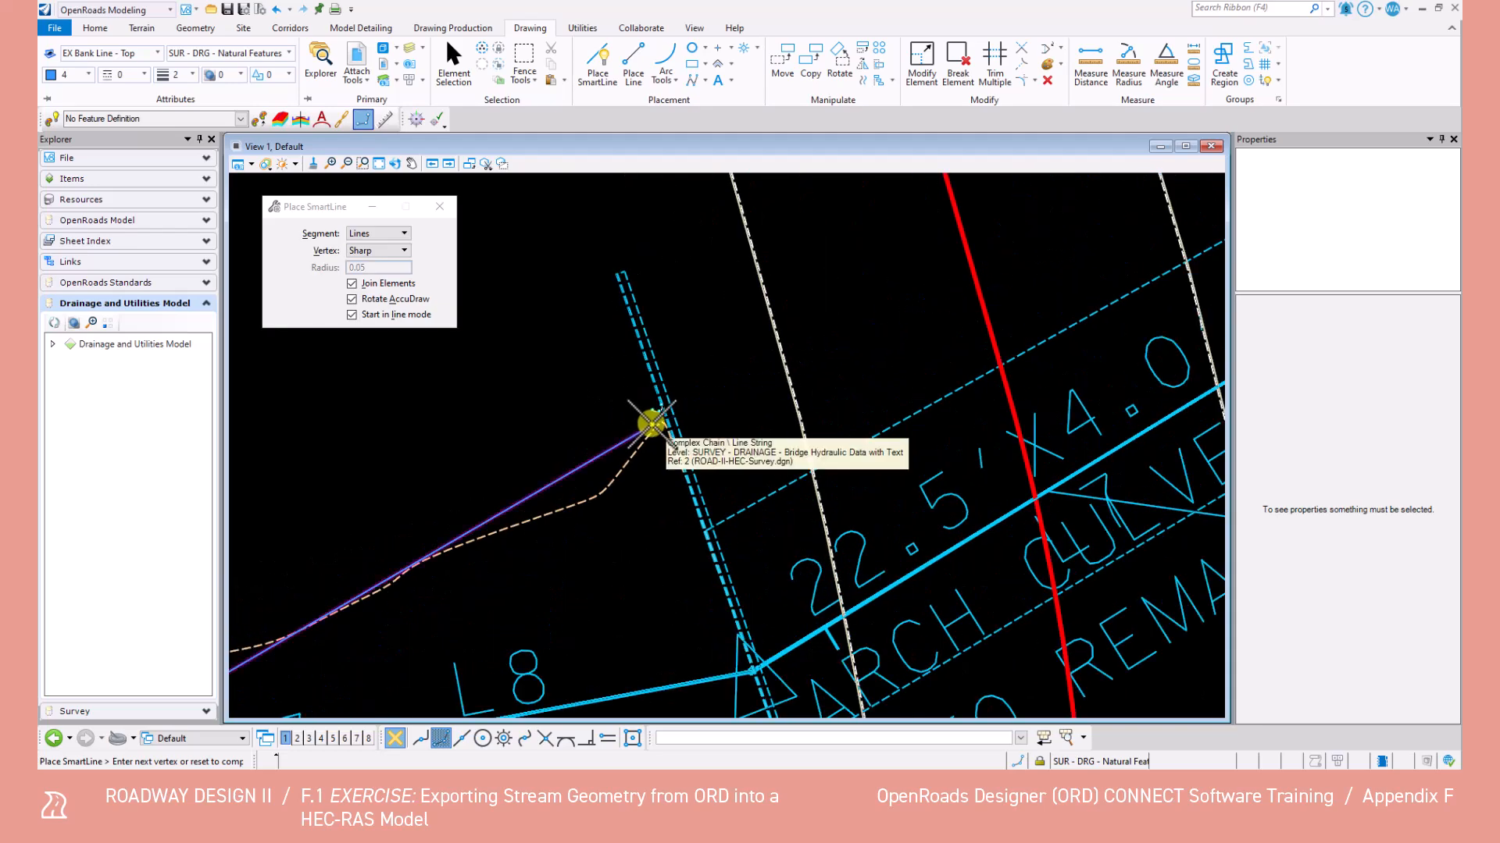
{"action": "scroll", "coordinate": [518, 559], "scroll_direction": "down", "scroll_amount": 2}
{"action": "middle_click_drag", "start_coordinate": [518, 559], "coordinate": [961, 321]}
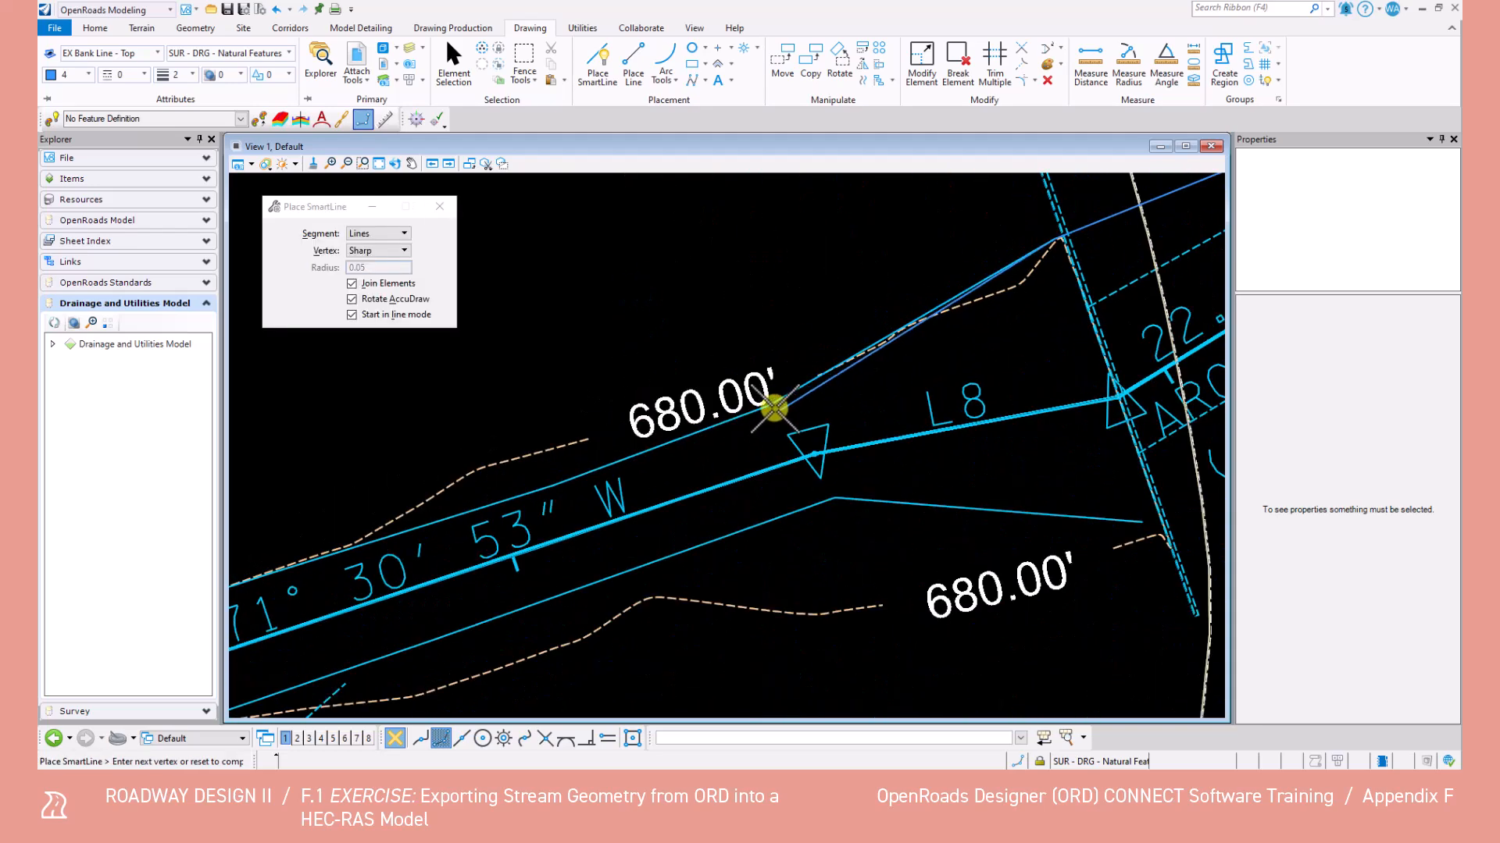
{"action": "left_click", "coordinate": [767, 407]}
{"action": "left_click", "coordinate": [550, 486]}
Step: Trace the north bank onward past the S 79° 36' 43" W reach and partway along the S 74° 40' 55" W reach
{"action": "middle_click_drag", "start_coordinate": [554, 484], "coordinate": [921, 321]}
{"action": "scroll", "coordinate": [728, 352], "scroll_direction": "down", "scroll_amount": 1}
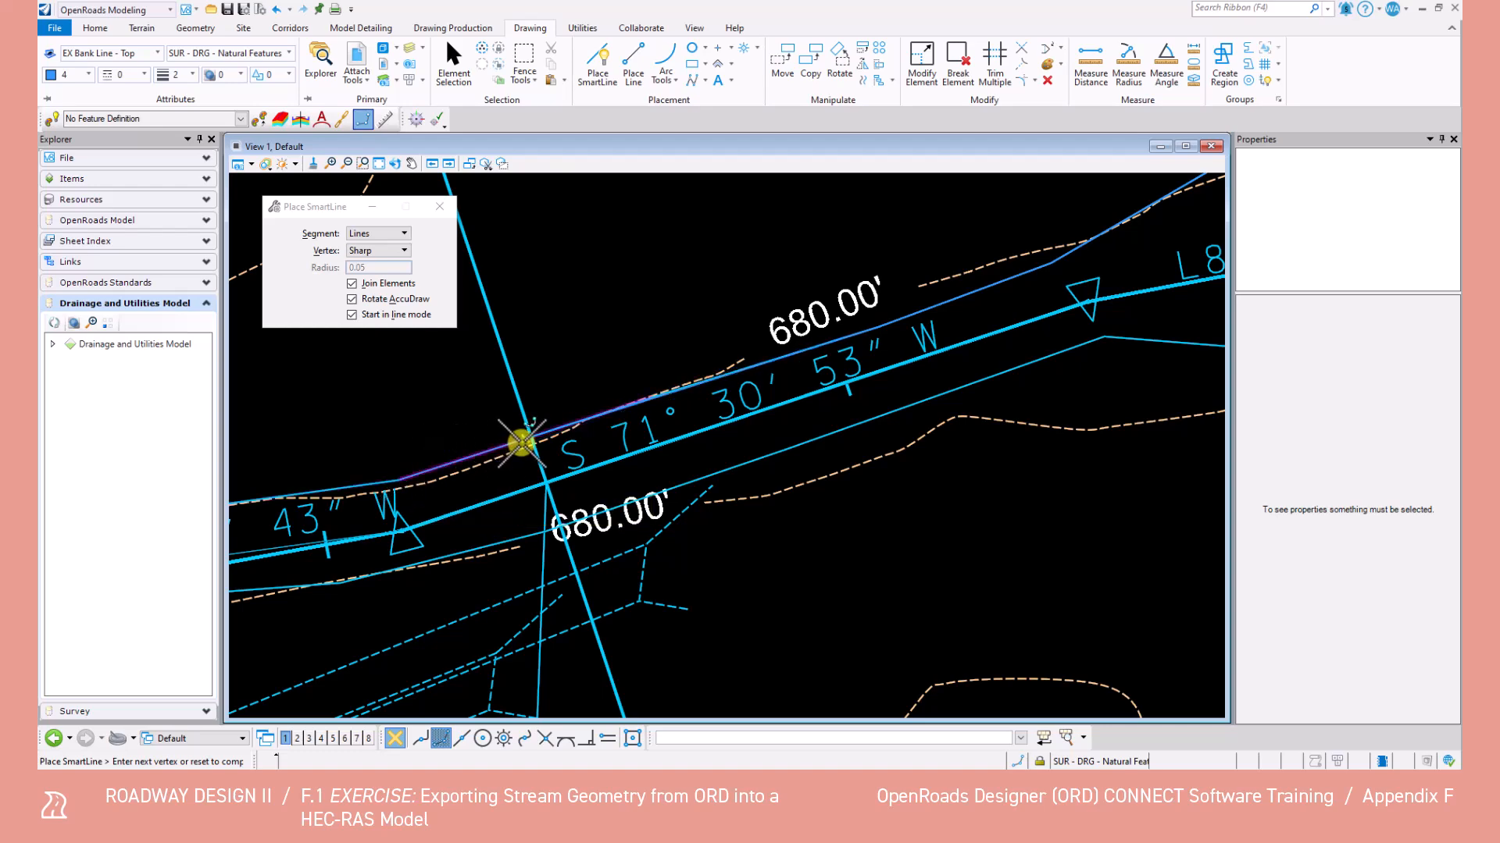
{"action": "middle_click_drag", "start_coordinate": [478, 462], "coordinate": [914, 335]}
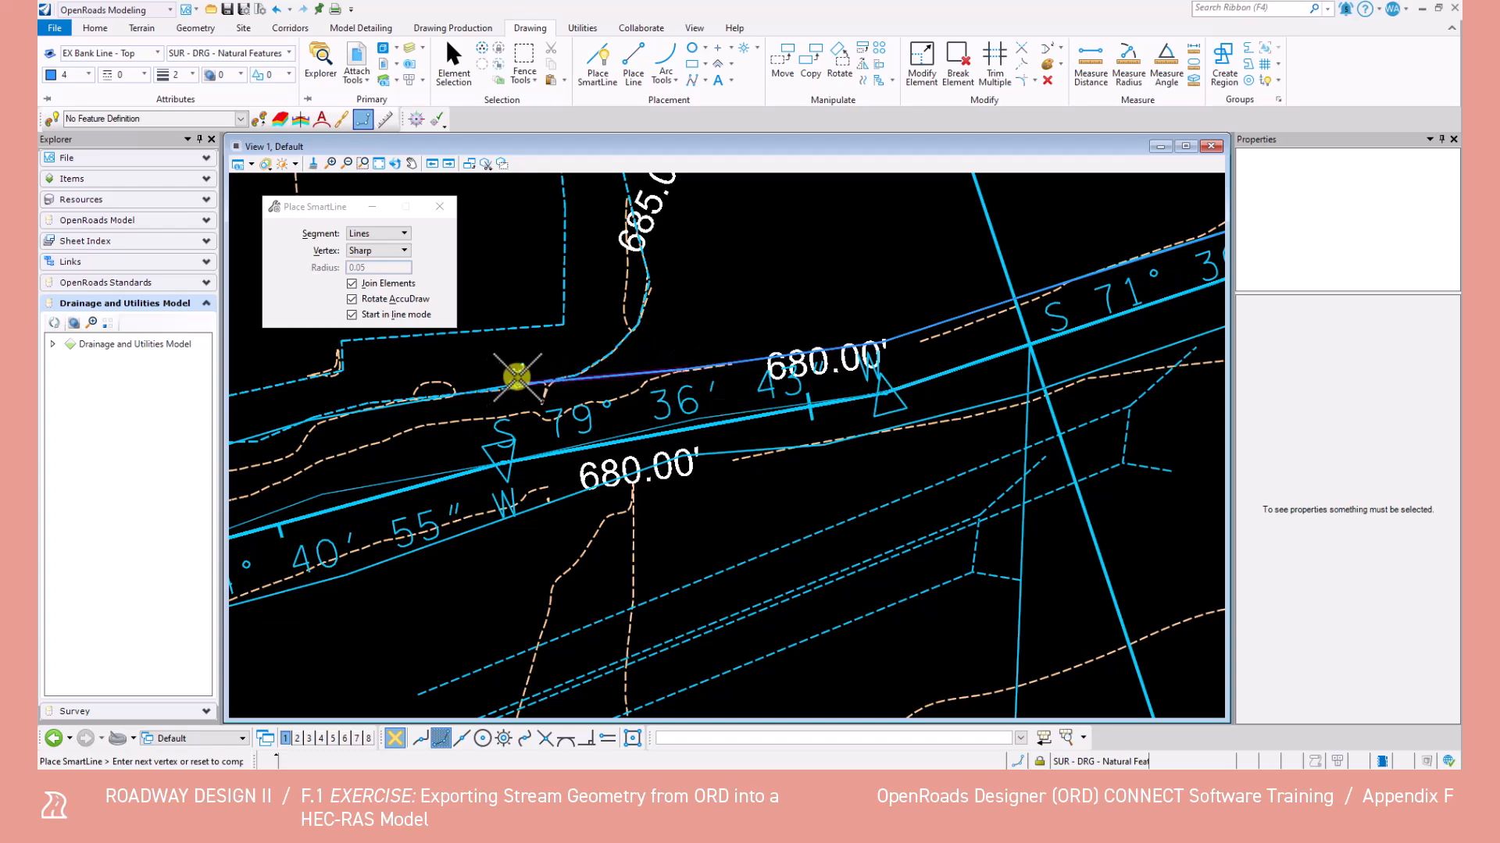
{"action": "scroll", "coordinate": [516, 383], "scroll_direction": "up", "scroll_amount": 2}
{"action": "left_click", "coordinate": [519, 380]}
{"action": "middle_click_drag", "start_coordinate": [441, 443], "coordinate": [973, 298]}
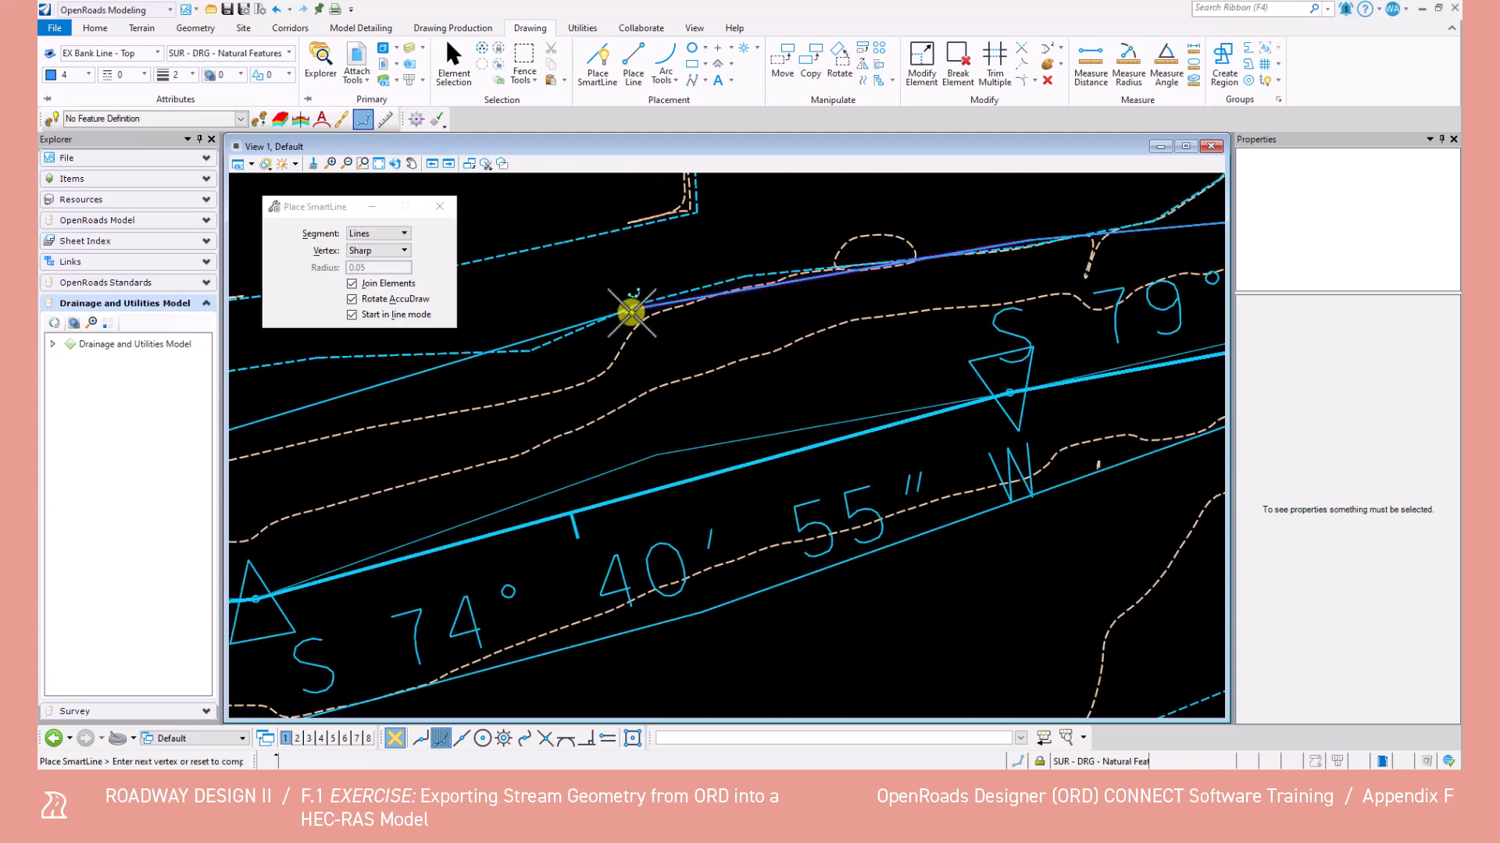
{"action": "left_click", "coordinate": [631, 312]}
Step: Continue the north bank line below the rip-rap along the S 84° 29' 14" W reach to the corner near INV-683.46
{"action": "middle_click_drag", "start_coordinate": [388, 385], "coordinate": [838, 276]}
{"action": "left_click", "coordinate": [662, 325]}
{"action": "scroll", "coordinate": [689, 336], "scroll_direction": "down", "scroll_amount": 2}
{"action": "middle_click_drag", "start_coordinate": [688, 352], "coordinate": [924, 385]}
{"action": "left_click", "coordinate": [669, 367]}
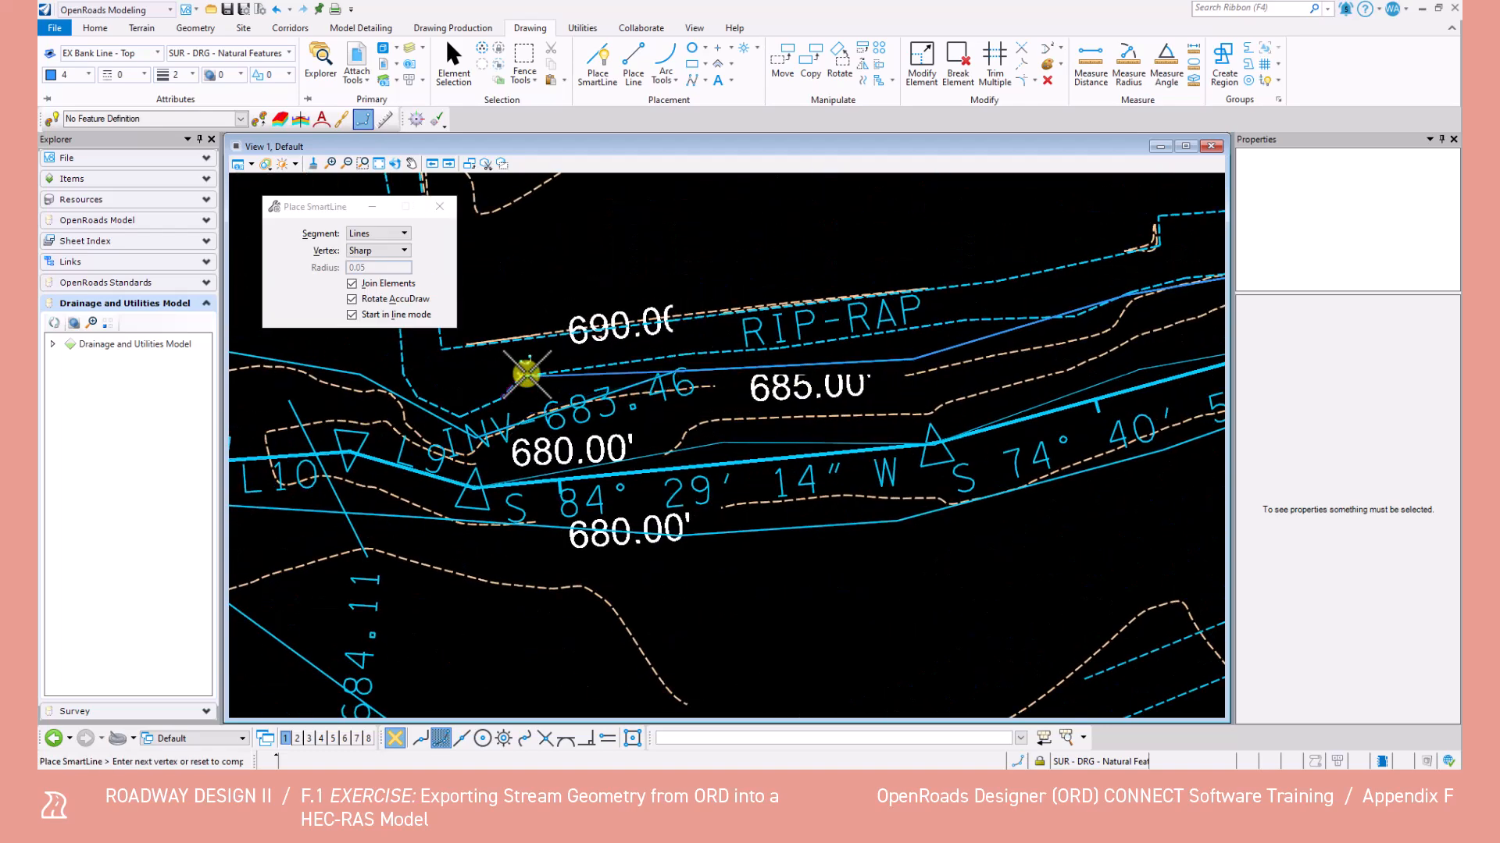
{"action": "scroll", "coordinate": [475, 440], "scroll_direction": "up", "scroll_amount": 3}
{"action": "scroll", "coordinate": [471, 442], "scroll_direction": "up", "scroll_amount": 1}
{"action": "left_click", "coordinate": [485, 429]}
Step: Trace the north bank around the outward bend above L9, L10 and L11
{"action": "middle_click_drag", "start_coordinate": [348, 375], "coordinate": [880, 494]}
{"action": "left_click", "coordinate": [737, 391]}
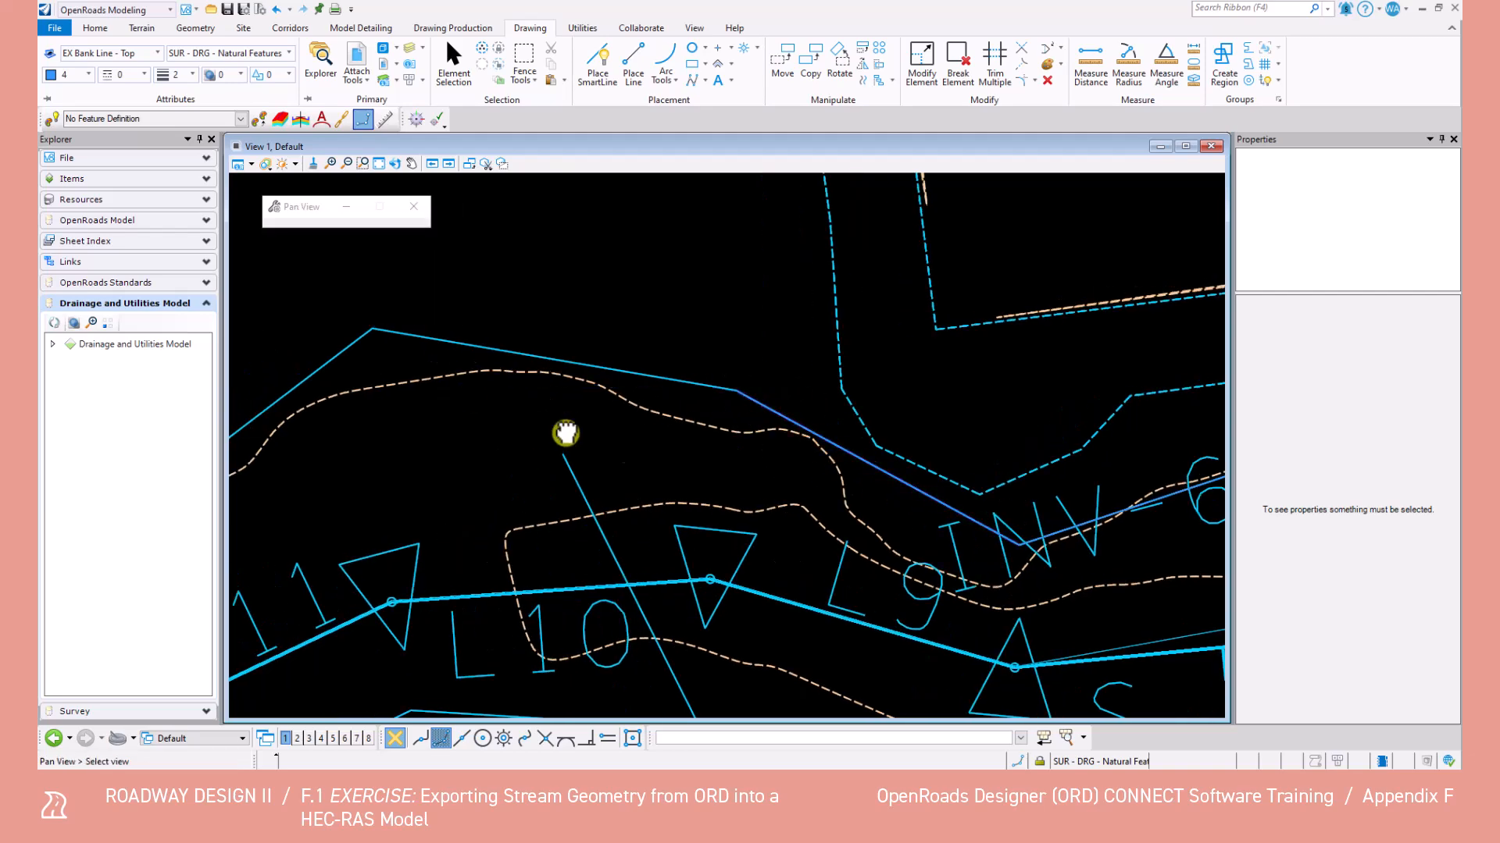
{"action": "middle_click_drag", "start_coordinate": [386, 340], "coordinate": [602, 418]}
{"action": "left_click", "coordinate": [595, 410]}
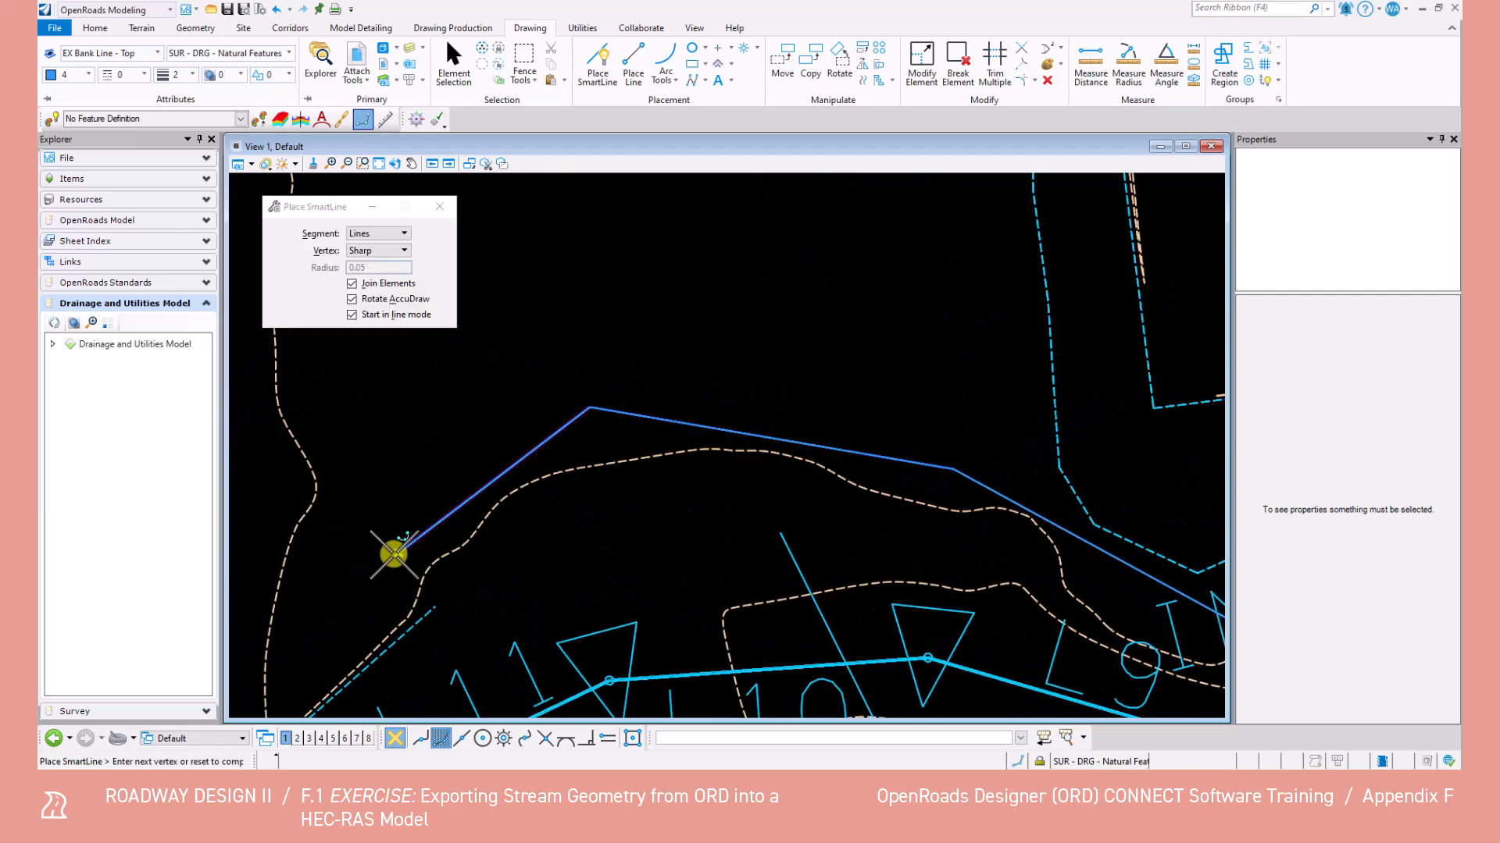
{"action": "left_click", "coordinate": [397, 553]}
Step: Run the bank line parallel to the long culvert under Interstate 65 to its west end near INV-687.25 and finish it
{"action": "scroll", "coordinate": [396, 554], "scroll_direction": "down", "scroll_amount": 3}
{"action": "middle_click_drag", "start_coordinate": [558, 549], "coordinate": [943, 319]}
{"action": "scroll", "coordinate": [867, 356], "scroll_direction": "down", "scroll_amount": 3}
{"action": "middle_click_drag", "start_coordinate": [420, 536], "coordinate": [843, 367]}
{"action": "scroll", "coordinate": [734, 401], "scroll_direction": "down", "scroll_amount": 3}
{"action": "middle_click_drag", "start_coordinate": [397, 555], "coordinate": [776, 422]}
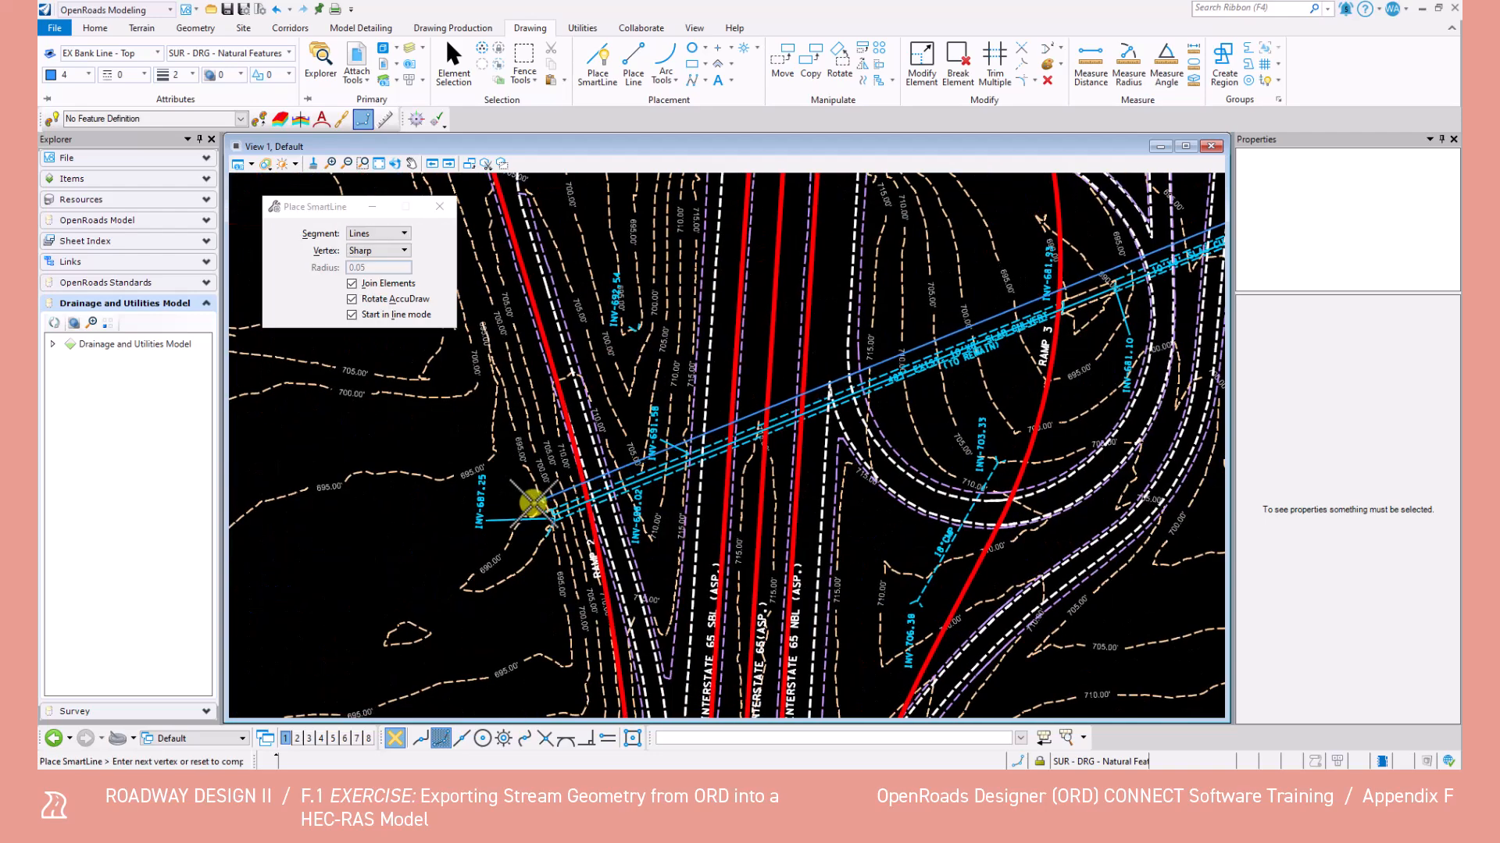
{"action": "scroll", "coordinate": [528, 502], "scroll_direction": "up", "scroll_amount": 6}
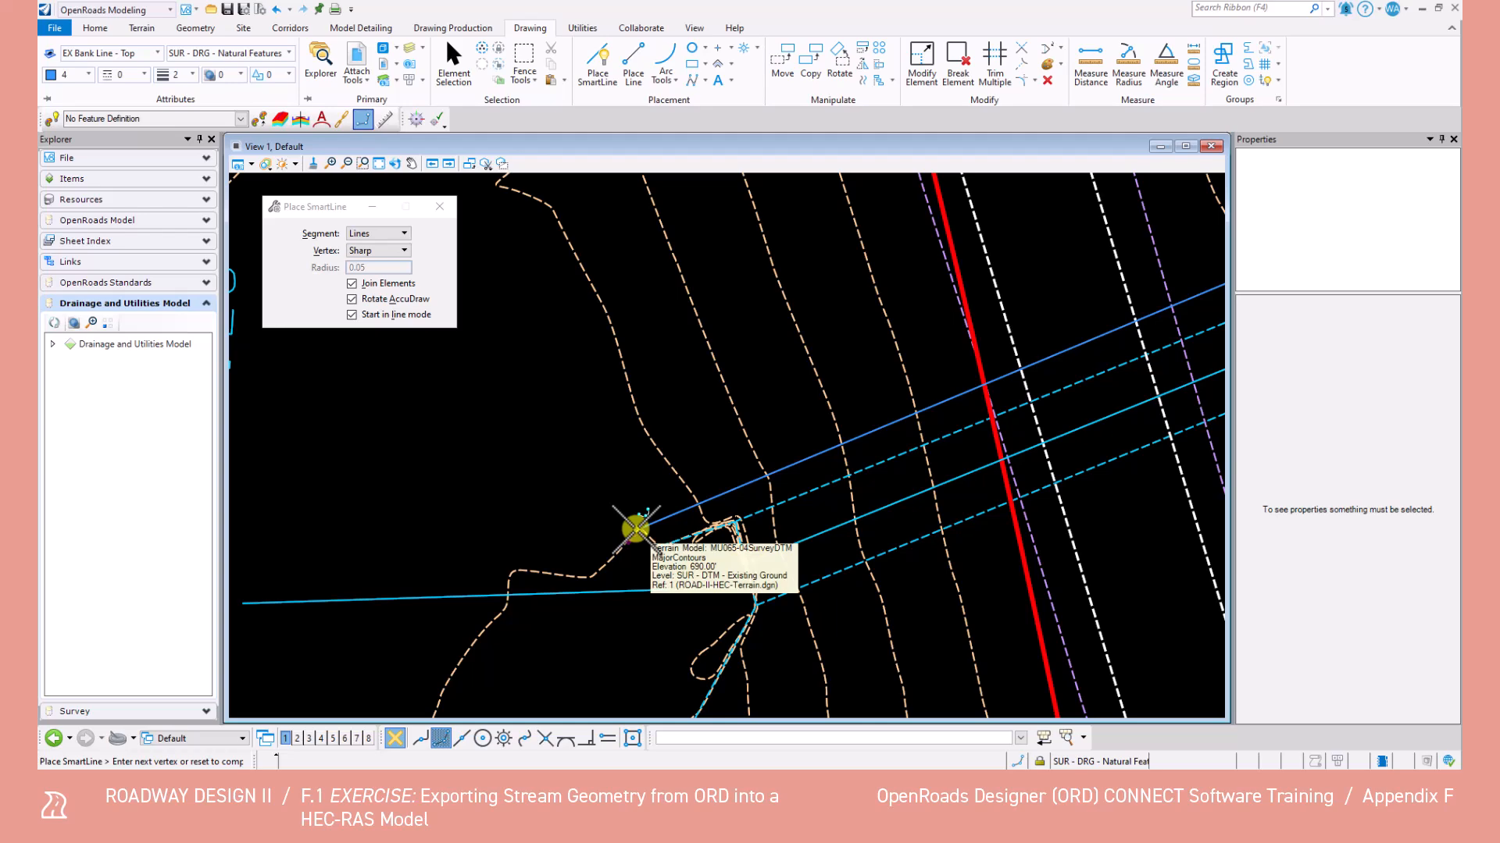
{"action": "scroll", "coordinate": [555, 482], "scroll_direction": "up", "scroll_amount": 4}
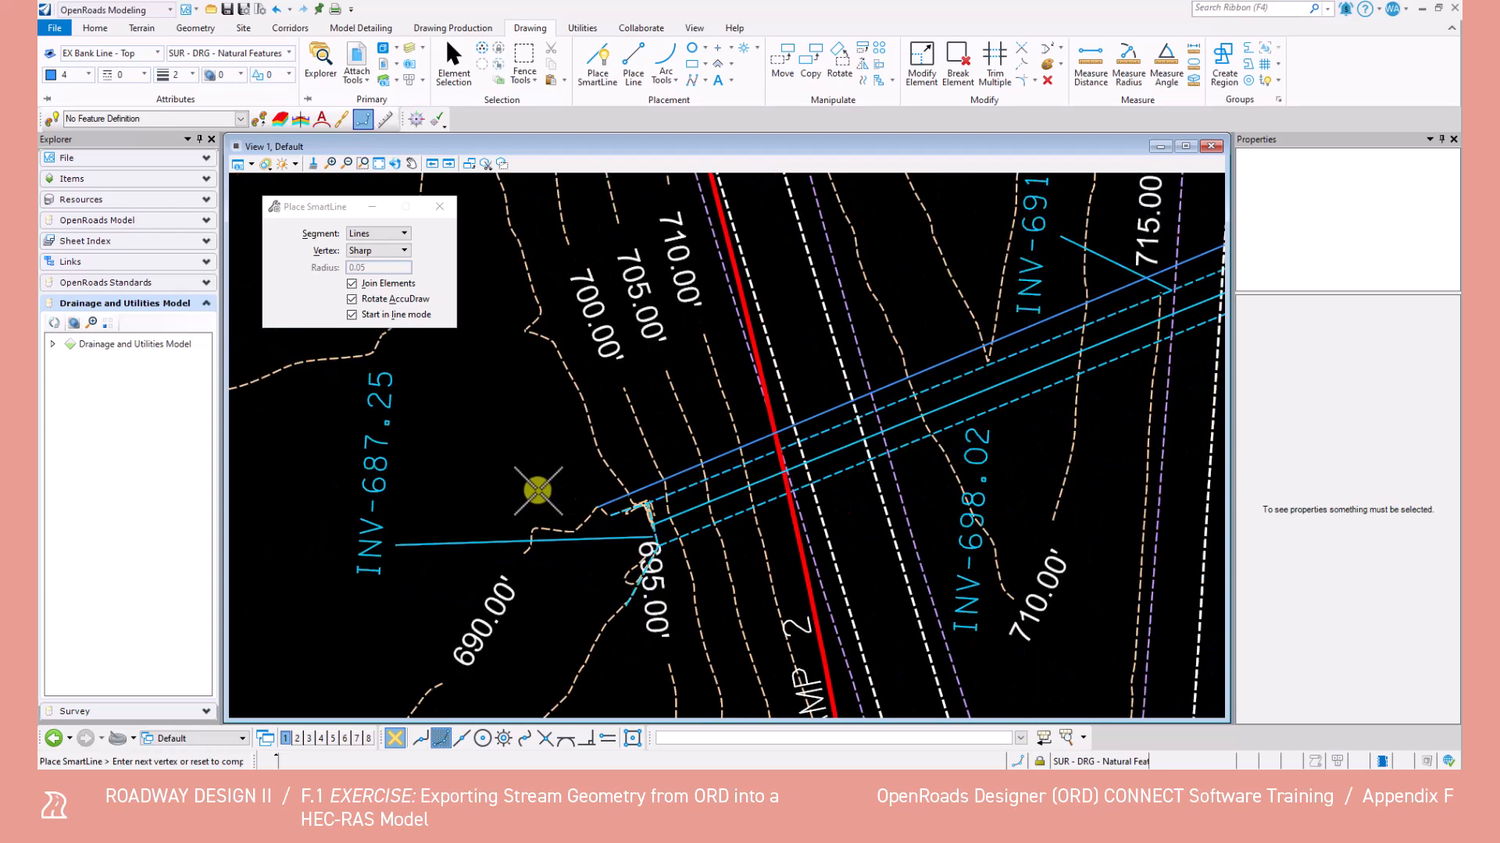
{"action": "scroll", "coordinate": [531, 488], "scroll_direction": "down", "scroll_amount": 3}
{"action": "right_click", "coordinate": [461, 488]}
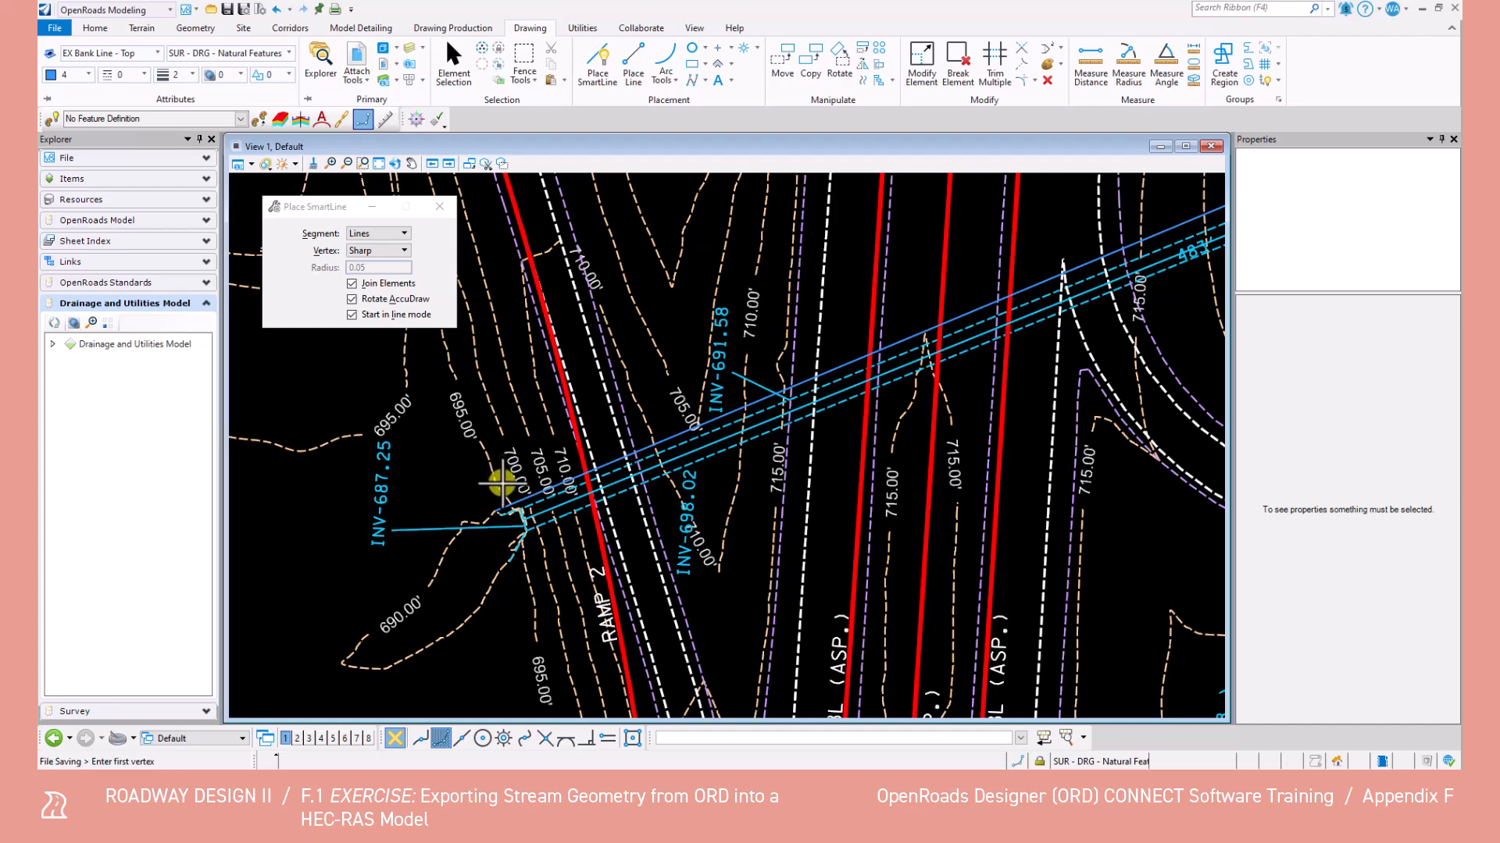
Step: Start the opposite, southeast bank line at the stream's northeast end and trace it southwest to the bend beside L2
{"action": "scroll", "coordinate": [490, 506], "scroll_direction": "down", "scroll_amount": 5}
{"action": "mouse_move", "coordinate": [1005, 344]}
{"action": "middle_mouse_down"}
{"action": "mouse_move", "coordinate": [599, 436]}
{"action": "mouse_move", "coordinate": [463, 490]}
{"action": "middle_mouse_up"}
{"action": "mouse_move", "coordinate": [989, 268]}
{"action": "middle_mouse_down"}
{"action": "mouse_move", "coordinate": [867, 408]}
{"action": "mouse_move", "coordinate": [703, 508]}
{"action": "mouse_move", "coordinate": [717, 496]}
{"action": "middle_mouse_up"}
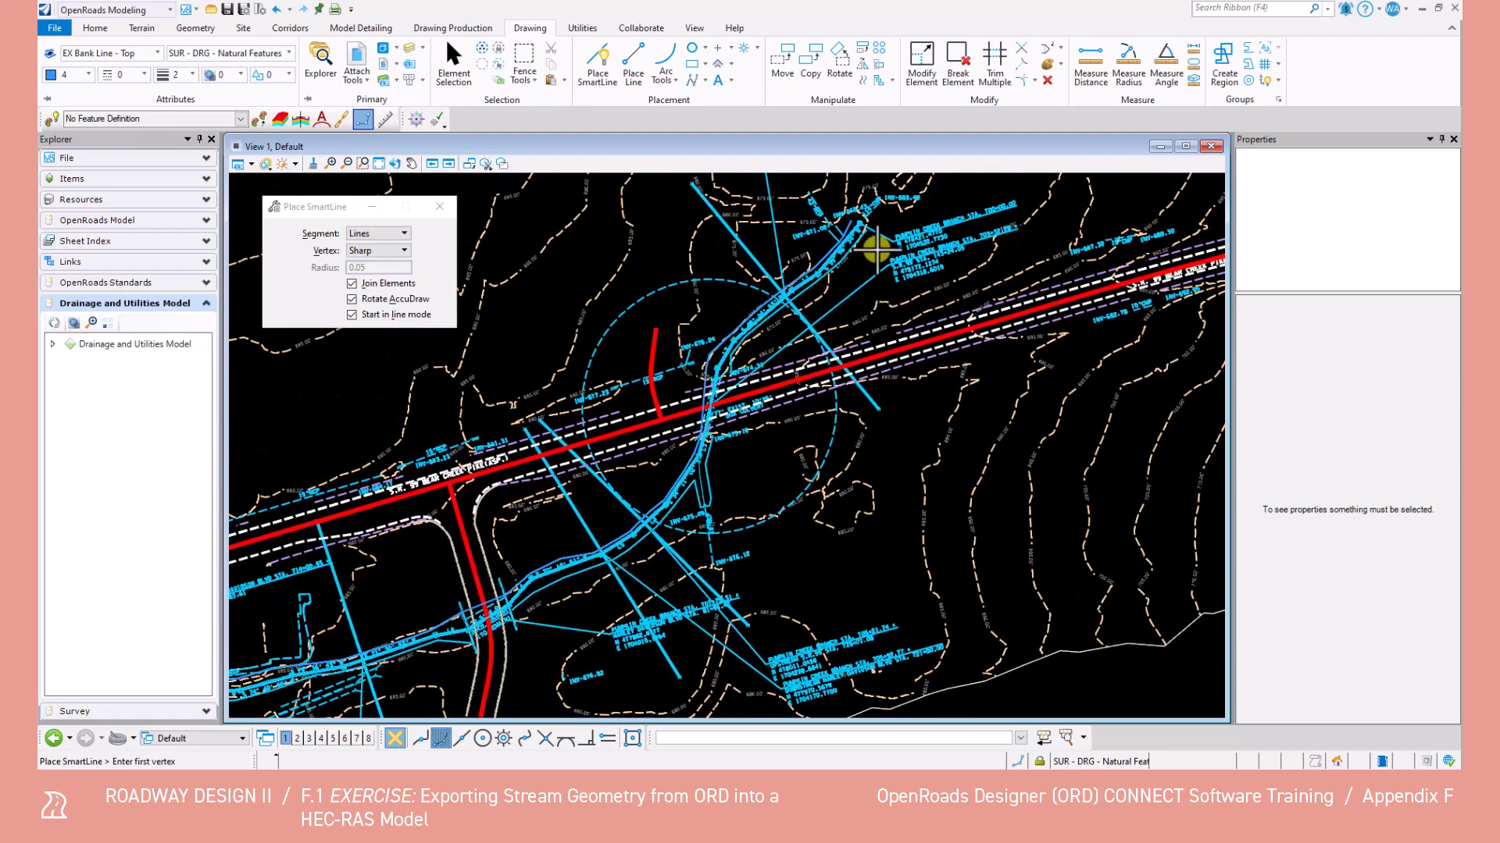
{"action": "scroll", "coordinate": [866, 258], "scroll_direction": "up", "scroll_amount": 5}
{"action": "left_click", "coordinate": [852, 218]}
{"action": "left_click", "coordinate": [691, 405]}
{"action": "middle_click_drag", "start_coordinate": [484, 678], "coordinate": [696, 418]}
{"action": "scroll", "coordinate": [699, 416], "scroll_direction": "down", "scroll_amount": 1}
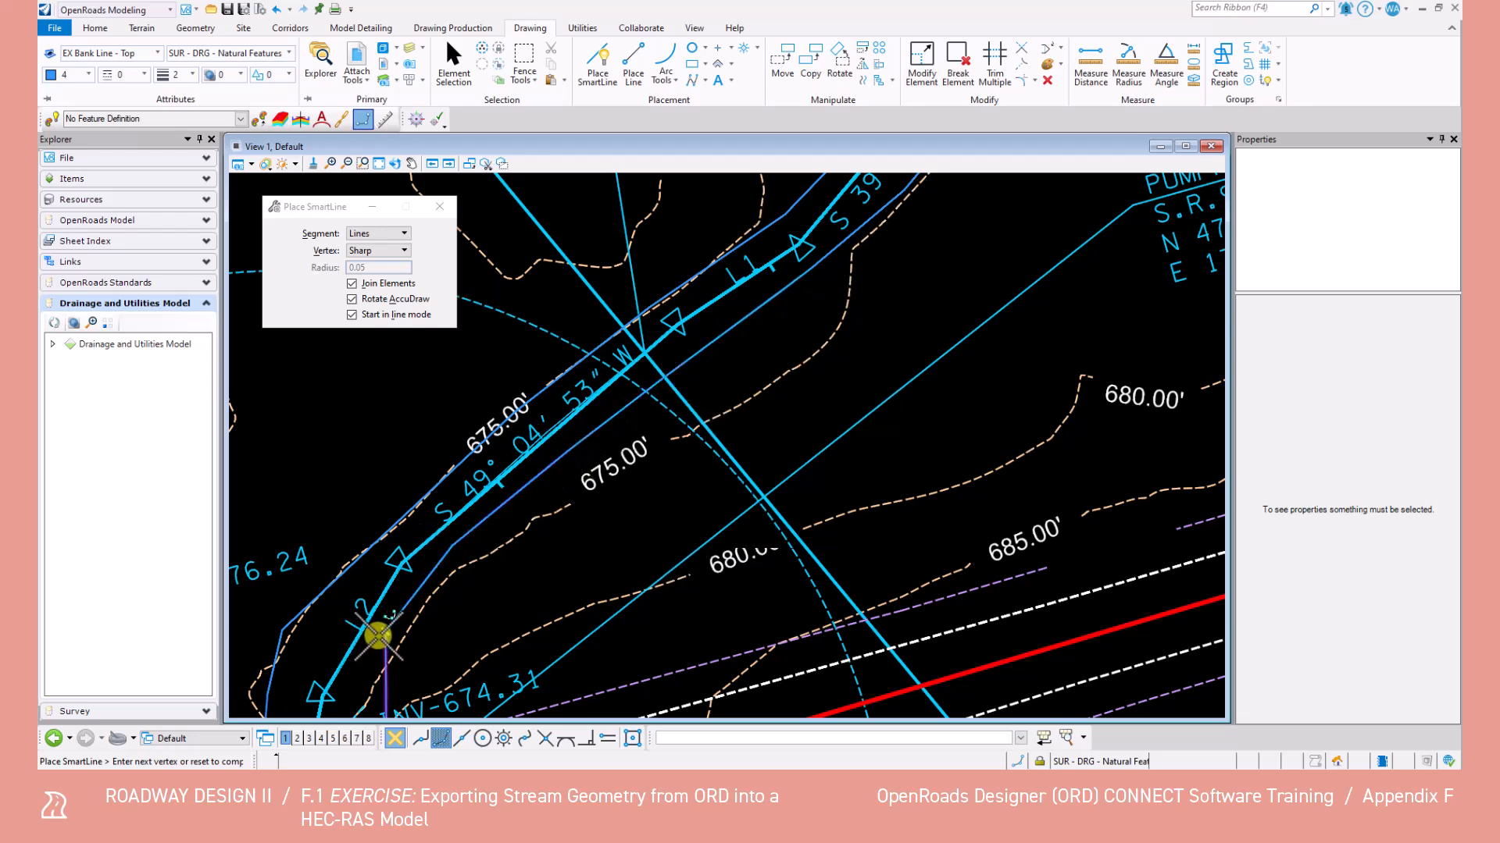
Step: Carry the southeast bank line across the road alongside the 10'x5' box culvert to the bank's start near INV-675.18
{"action": "middle_click_drag", "start_coordinate": [540, 507], "coordinate": [726, 244]}
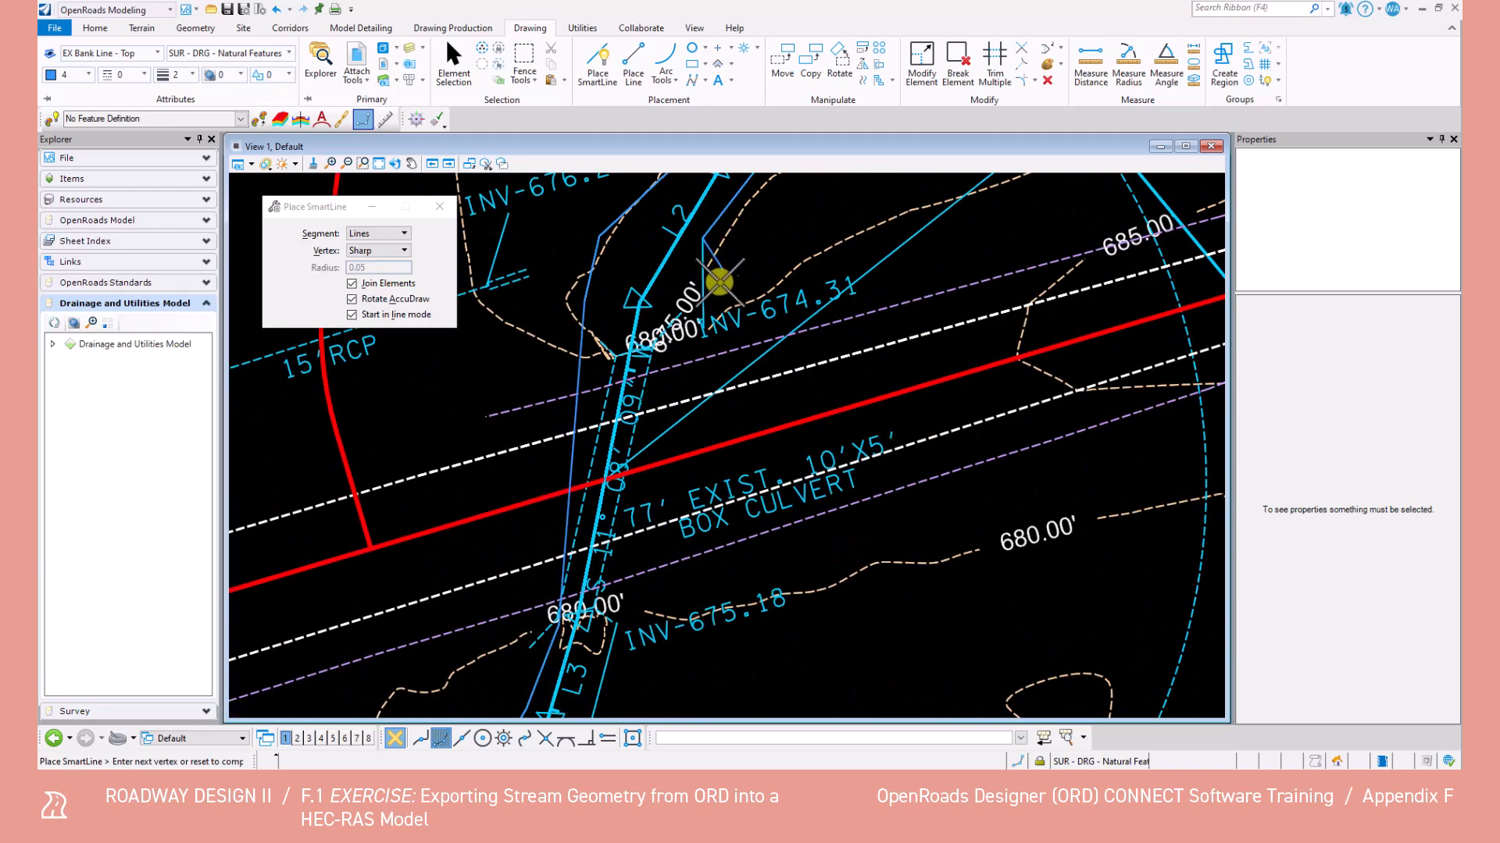
{"action": "scroll", "coordinate": [710, 306], "scroll_direction": "up", "scroll_amount": 3}
{"action": "scroll", "coordinate": [711, 307], "scroll_direction": "down", "scroll_amount": 2}
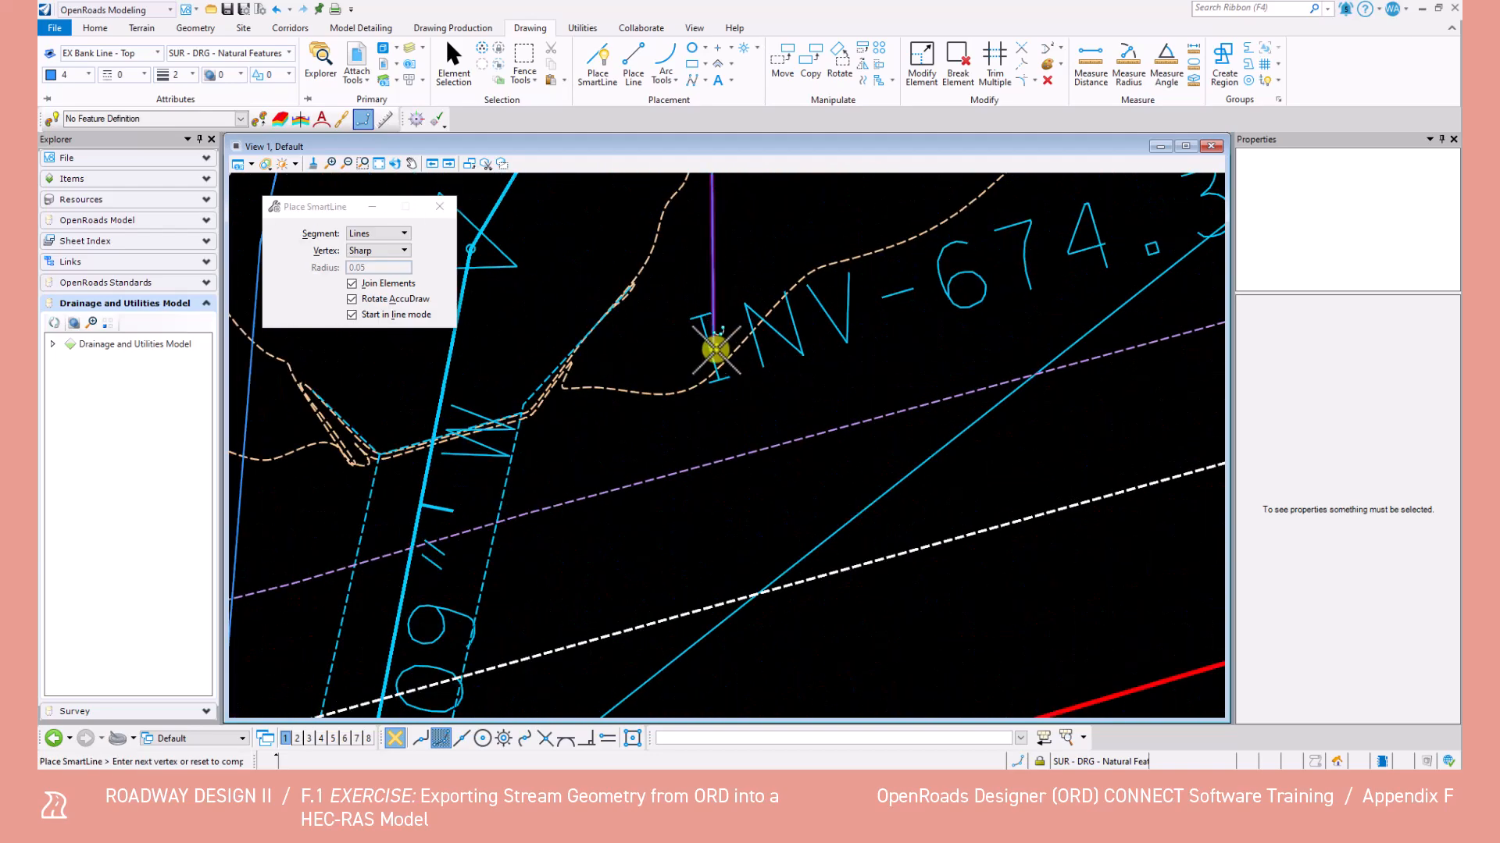
{"action": "scroll", "coordinate": [790, 509], "scroll_direction": "down", "scroll_amount": 1}
{"action": "middle_click_drag", "start_coordinate": [790, 508], "coordinate": [789, 241]}
{"action": "scroll", "coordinate": [793, 253], "scroll_direction": "down", "scroll_amount": 1}
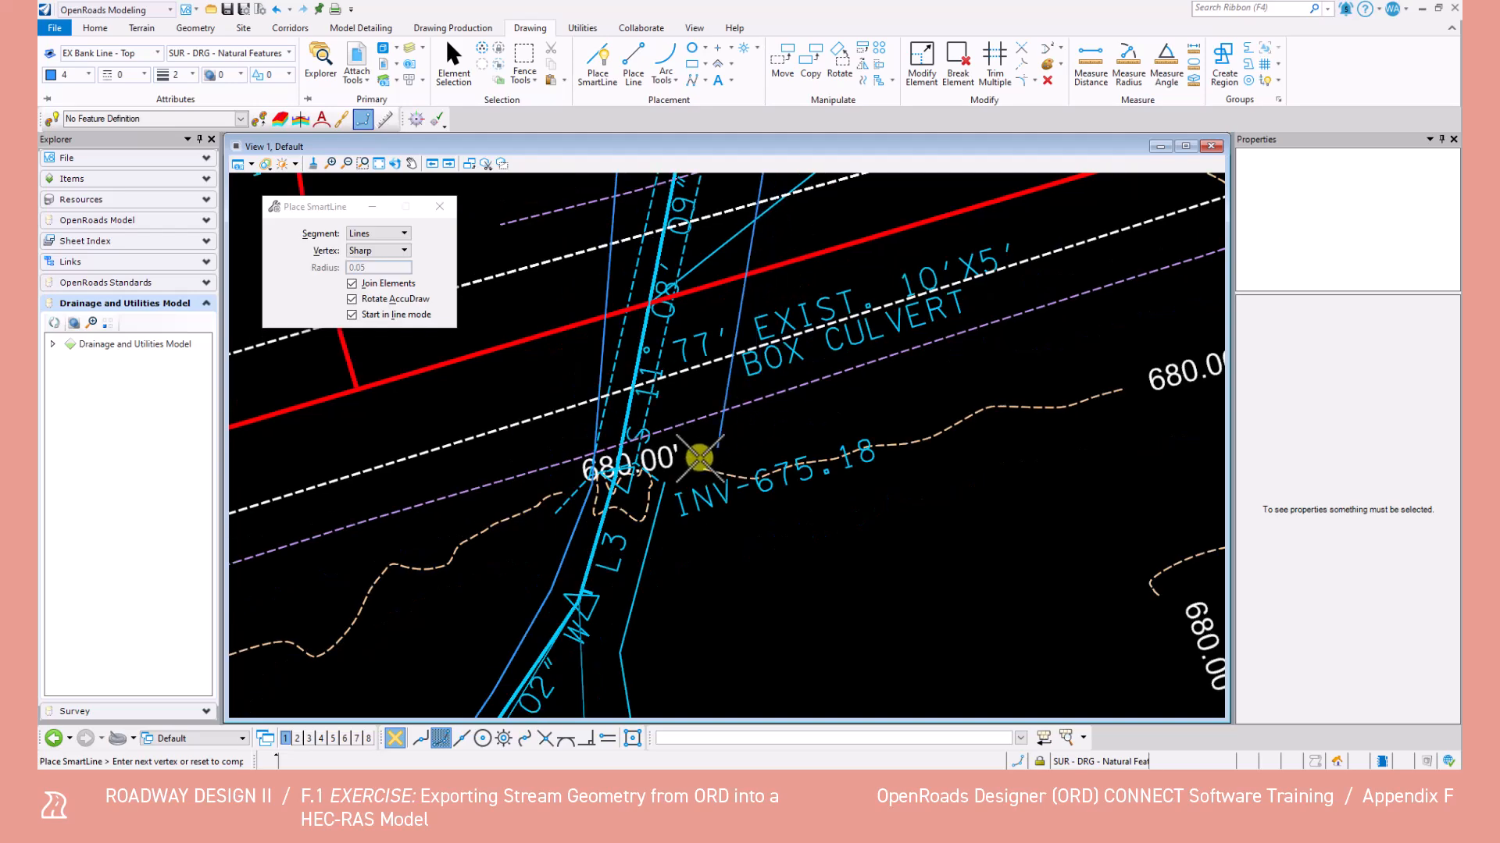
{"action": "left_click", "coordinate": [665, 484]}
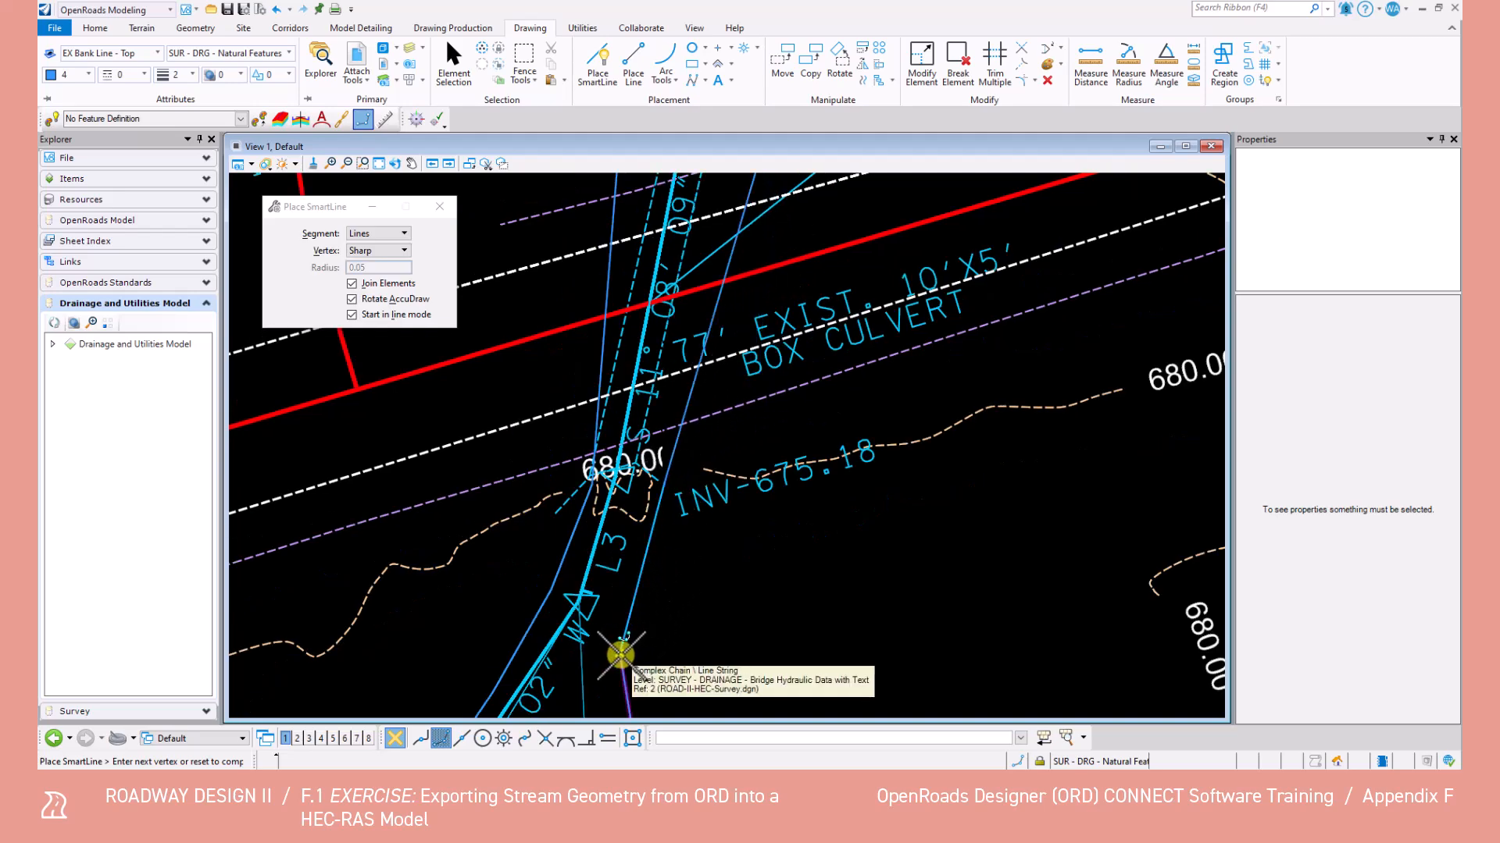
Step: Trace the southeast bank line around the side ditch at the 18" RCP outlet near INV-675.49 and back to the stream
{"action": "scroll", "coordinate": [612, 646], "scroll_direction": "down", "scroll_amount": 1}
{"action": "middle_click_drag", "start_coordinate": [636, 529], "coordinate": [719, 202]}
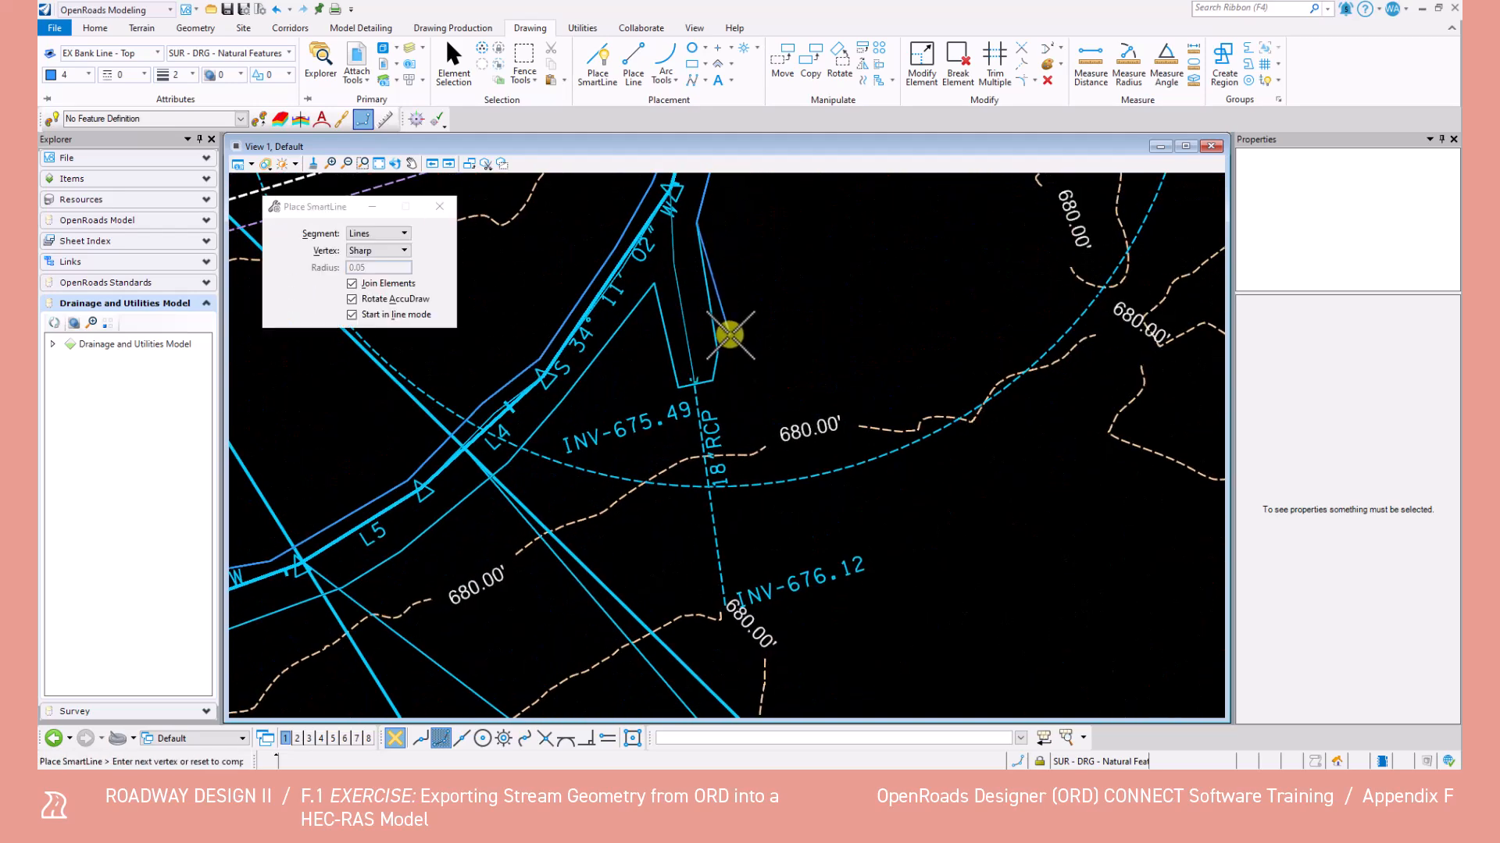
{"action": "left_click", "coordinate": [717, 380]}
{"action": "left_click", "coordinate": [676, 390]}
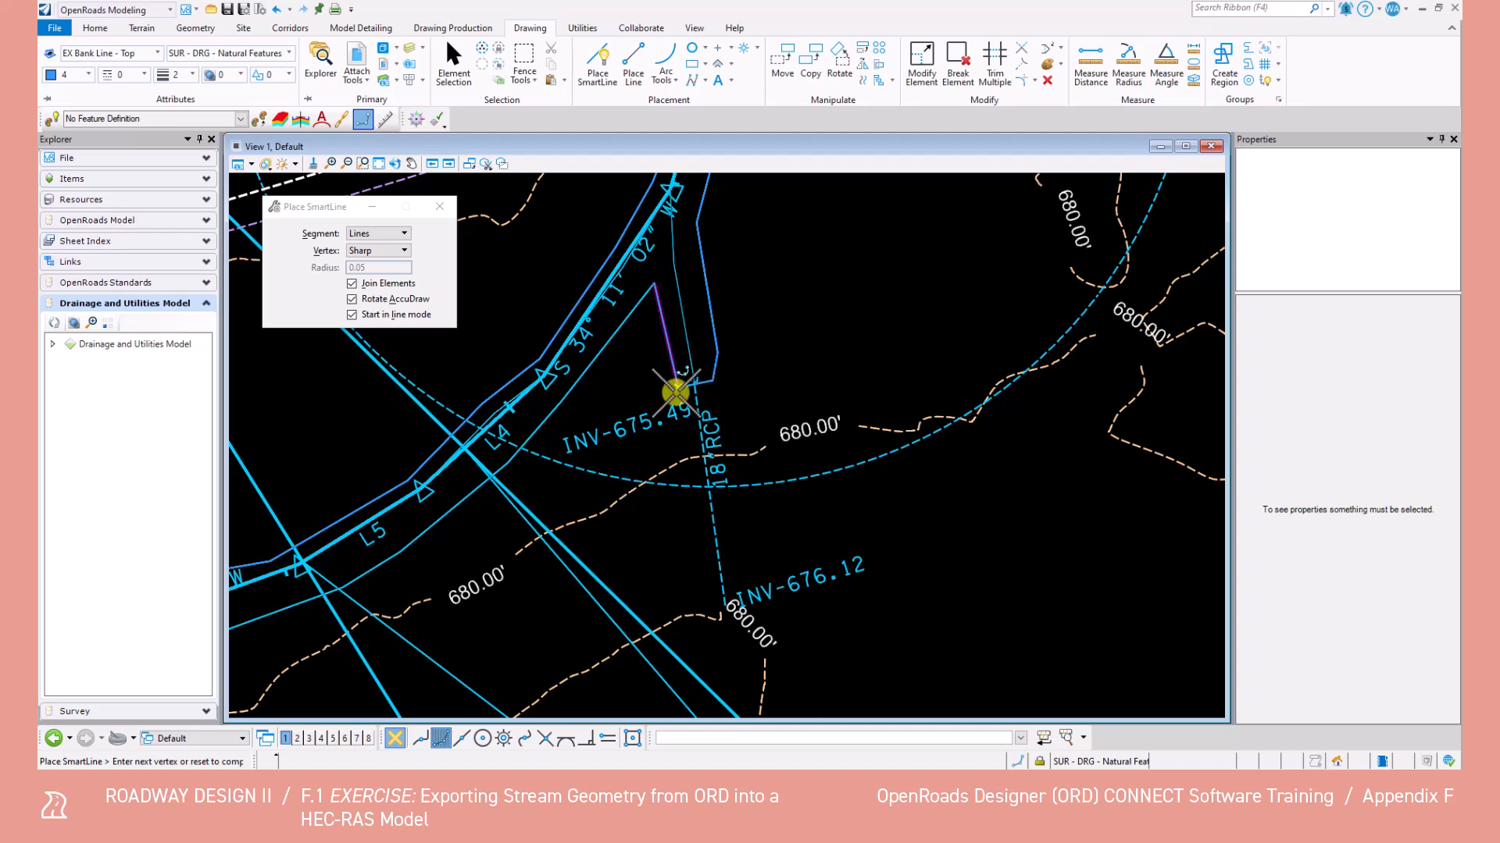
{"action": "left_click", "coordinate": [651, 284]}
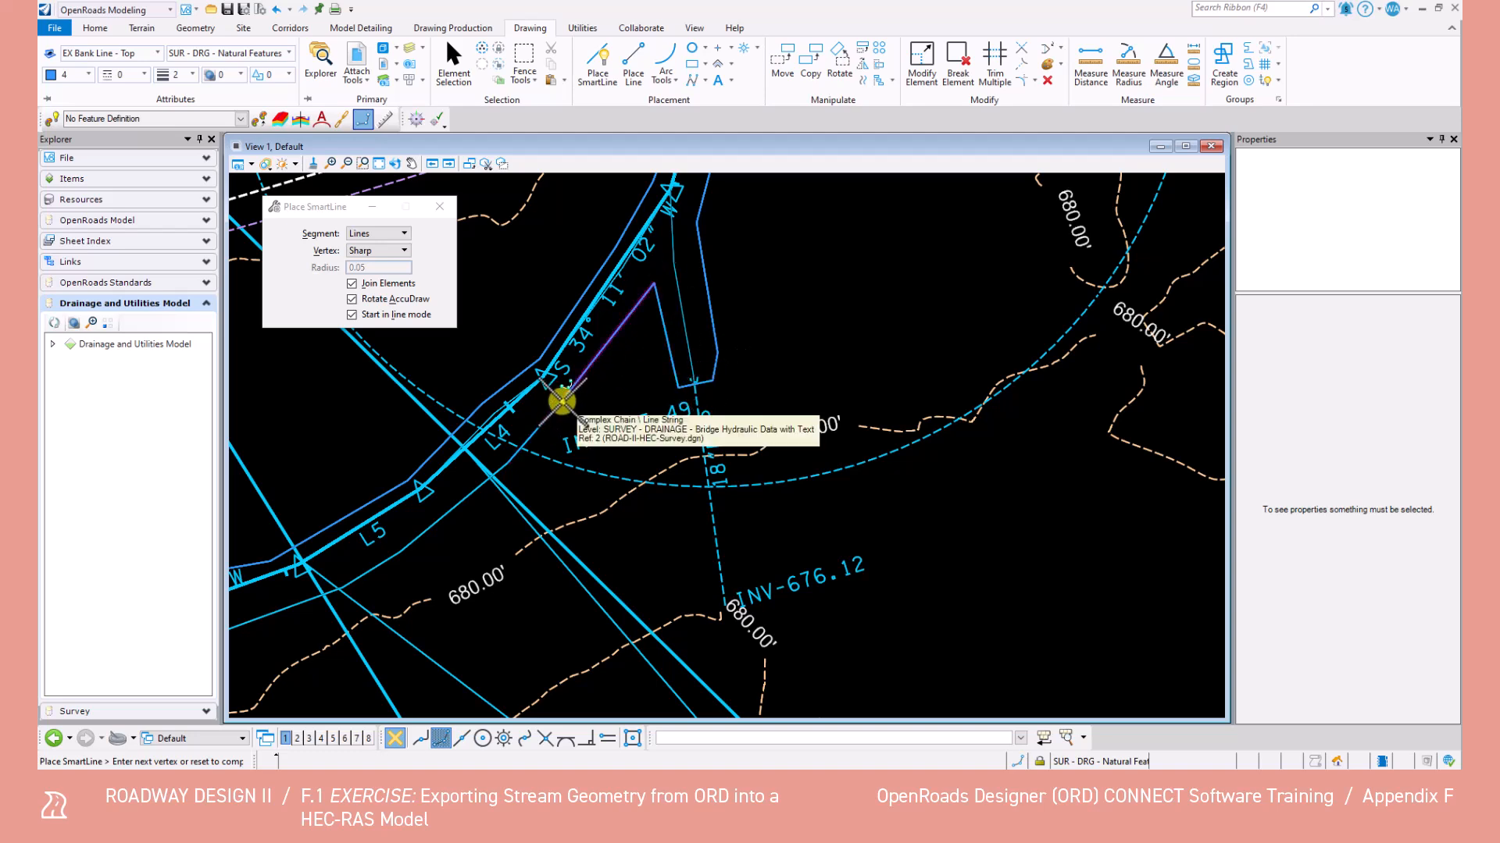
Step: Trace the bank line along the stream's south side from L4 past the arch culvert and L8 to L10
{"action": "mouse_move", "coordinate": [396, 529]}
{"action": "middle_mouse_down"}
{"action": "mouse_move", "coordinate": [934, 294]}
{"action": "mouse_move", "coordinate": [909, 322]}
{"action": "middle_mouse_up"}
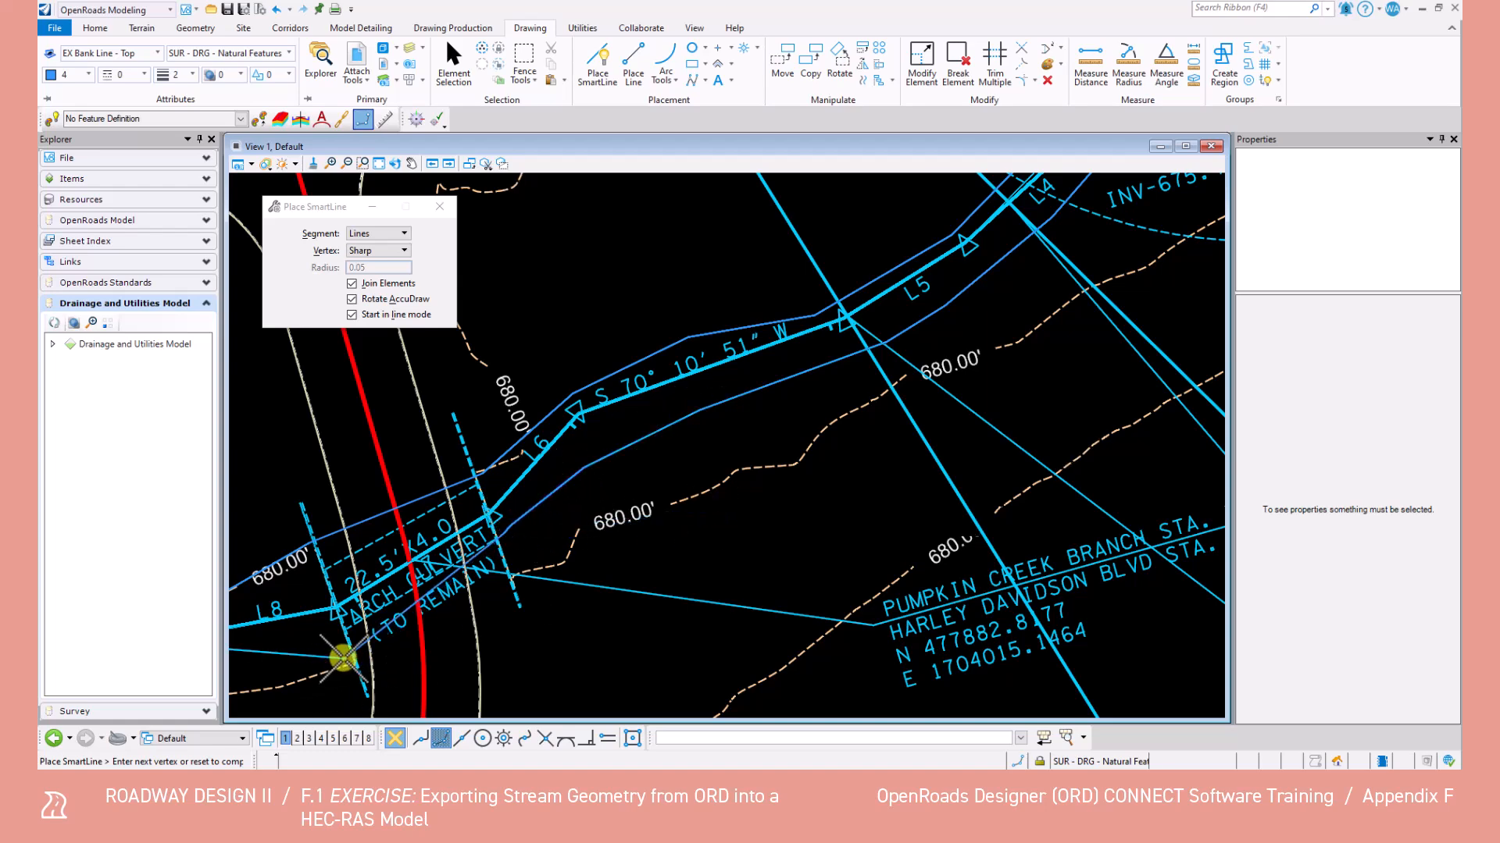
{"action": "middle_click_drag", "start_coordinate": [347, 642], "coordinate": [903, 418]}
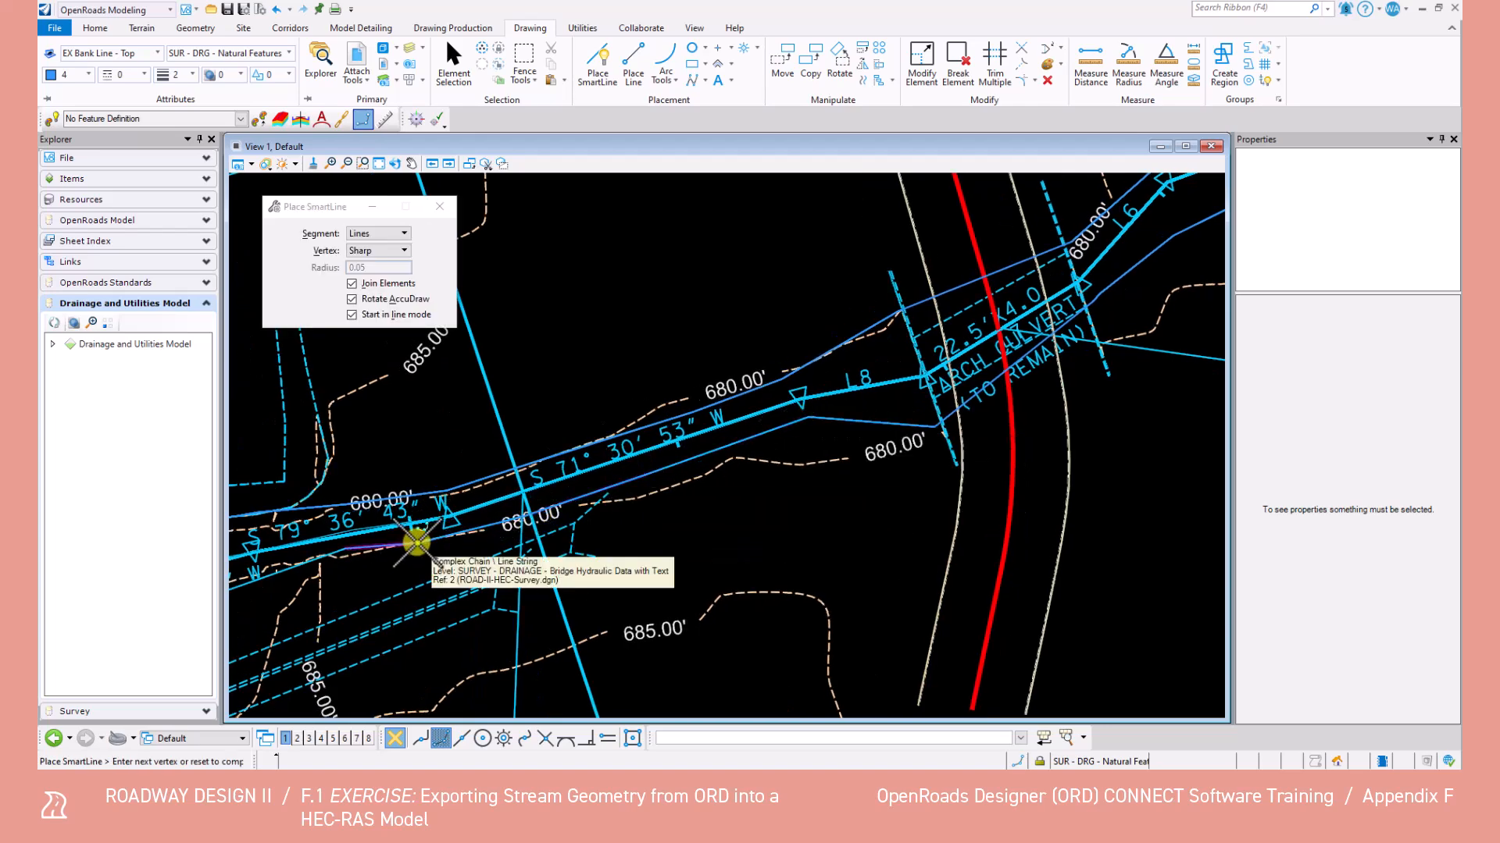
{"action": "mouse_move", "coordinate": [345, 549]}
{"action": "middle_mouse_down"}
{"action": "mouse_move", "coordinate": [864, 372]}
{"action": "mouse_move", "coordinate": [910, 338]}
{"action": "middle_mouse_up"}
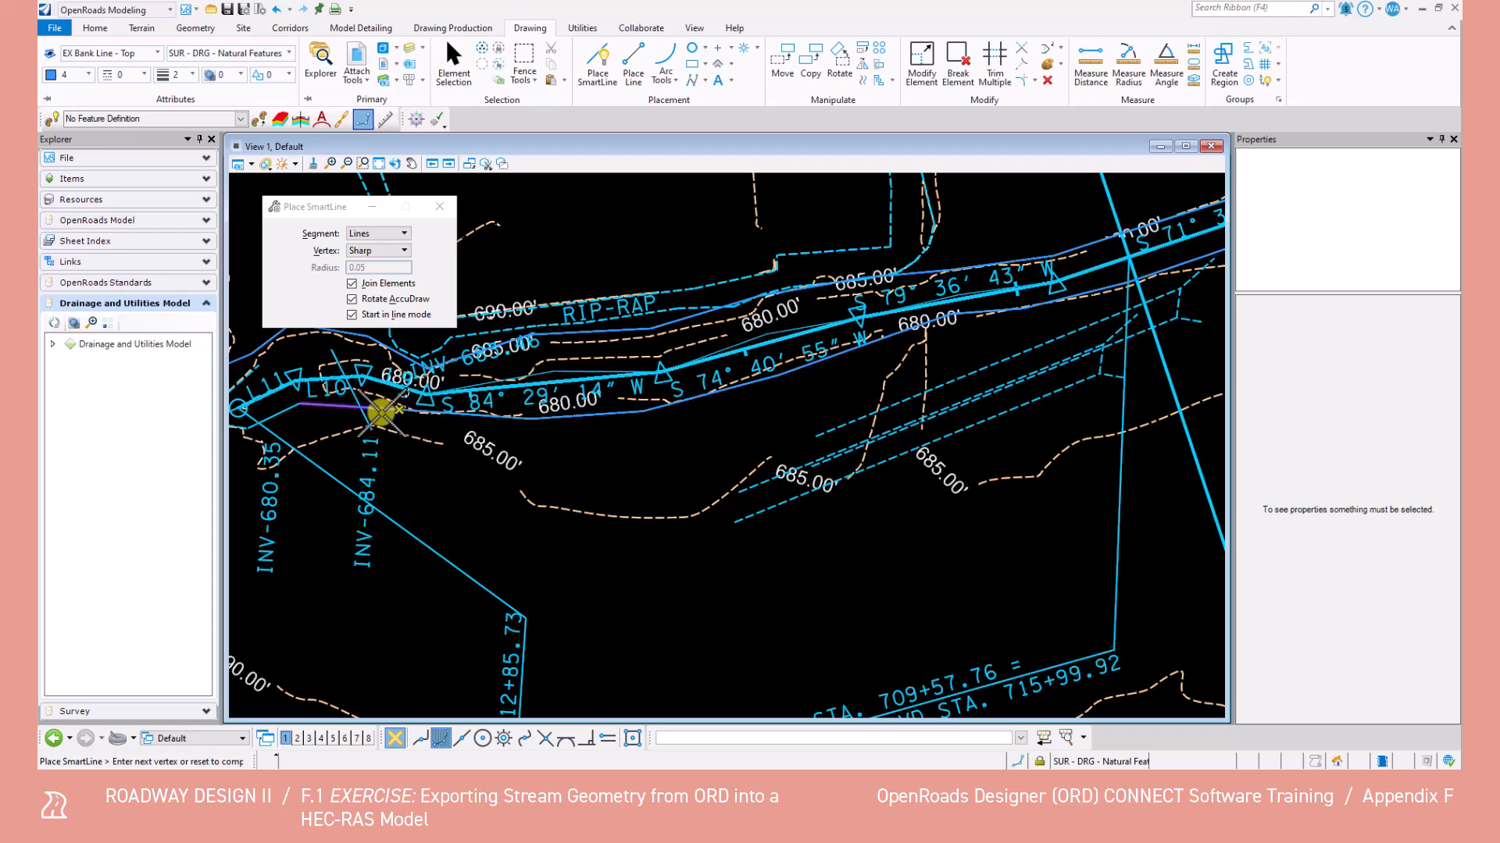
Step: End the south bank line at the east end of the 10'x8' slab culvert near INV-680.35 and finish it
{"action": "scroll", "coordinate": [248, 422], "scroll_direction": "up", "scroll_amount": 3}
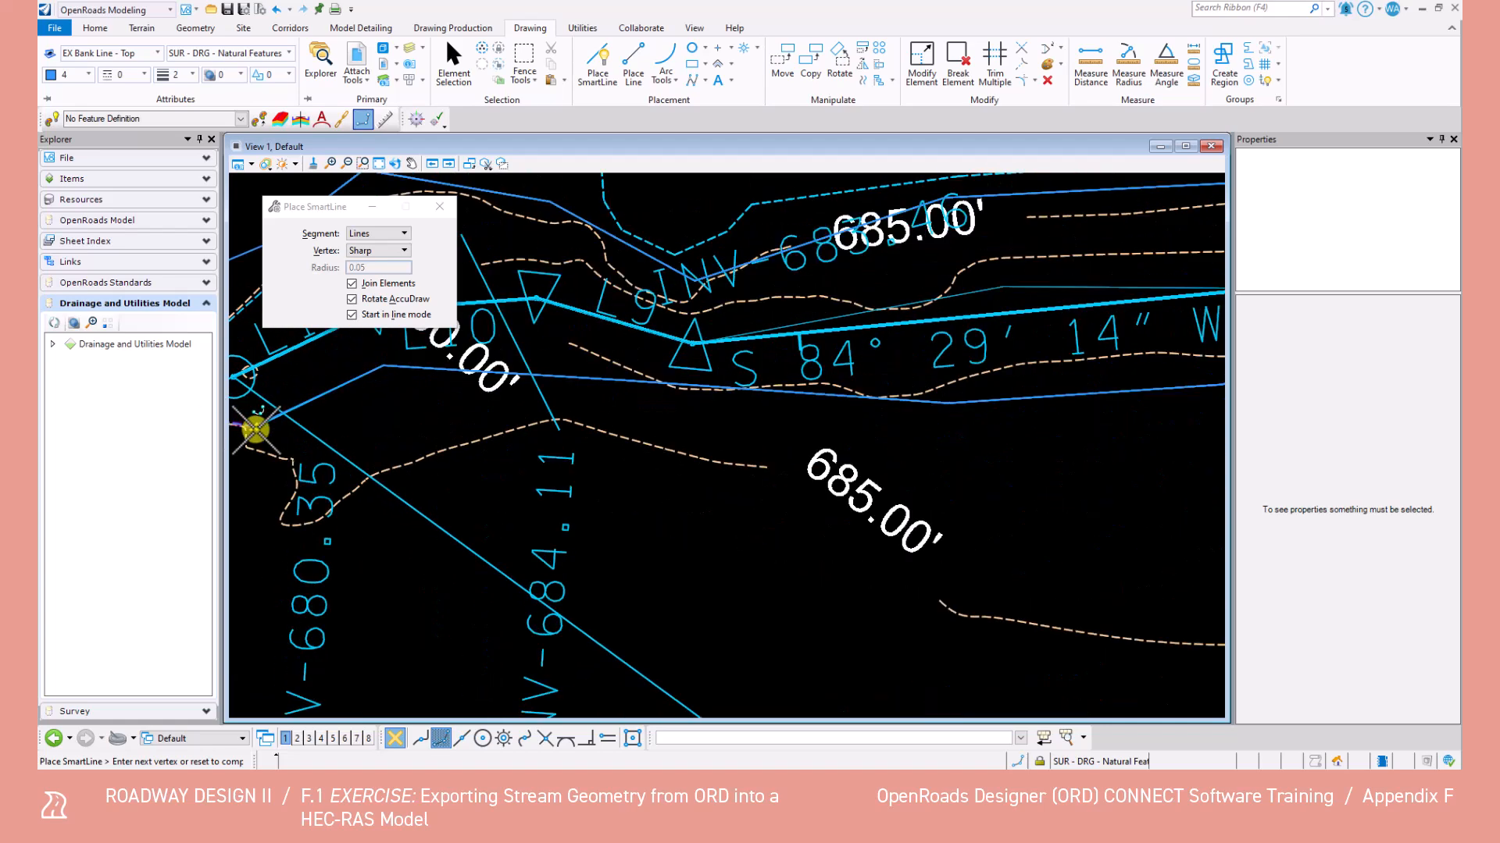
{"action": "middle_click_drag", "start_coordinate": [316, 464], "coordinate": [974, 397]}
{"action": "scroll", "coordinate": [949, 399], "scroll_direction": "down", "scroll_amount": 2}
{"action": "middle_click_drag", "start_coordinate": [673, 515], "coordinate": [1095, 273]}
{"action": "scroll", "coordinate": [843, 363], "scroll_direction": "down", "scroll_amount": 4}
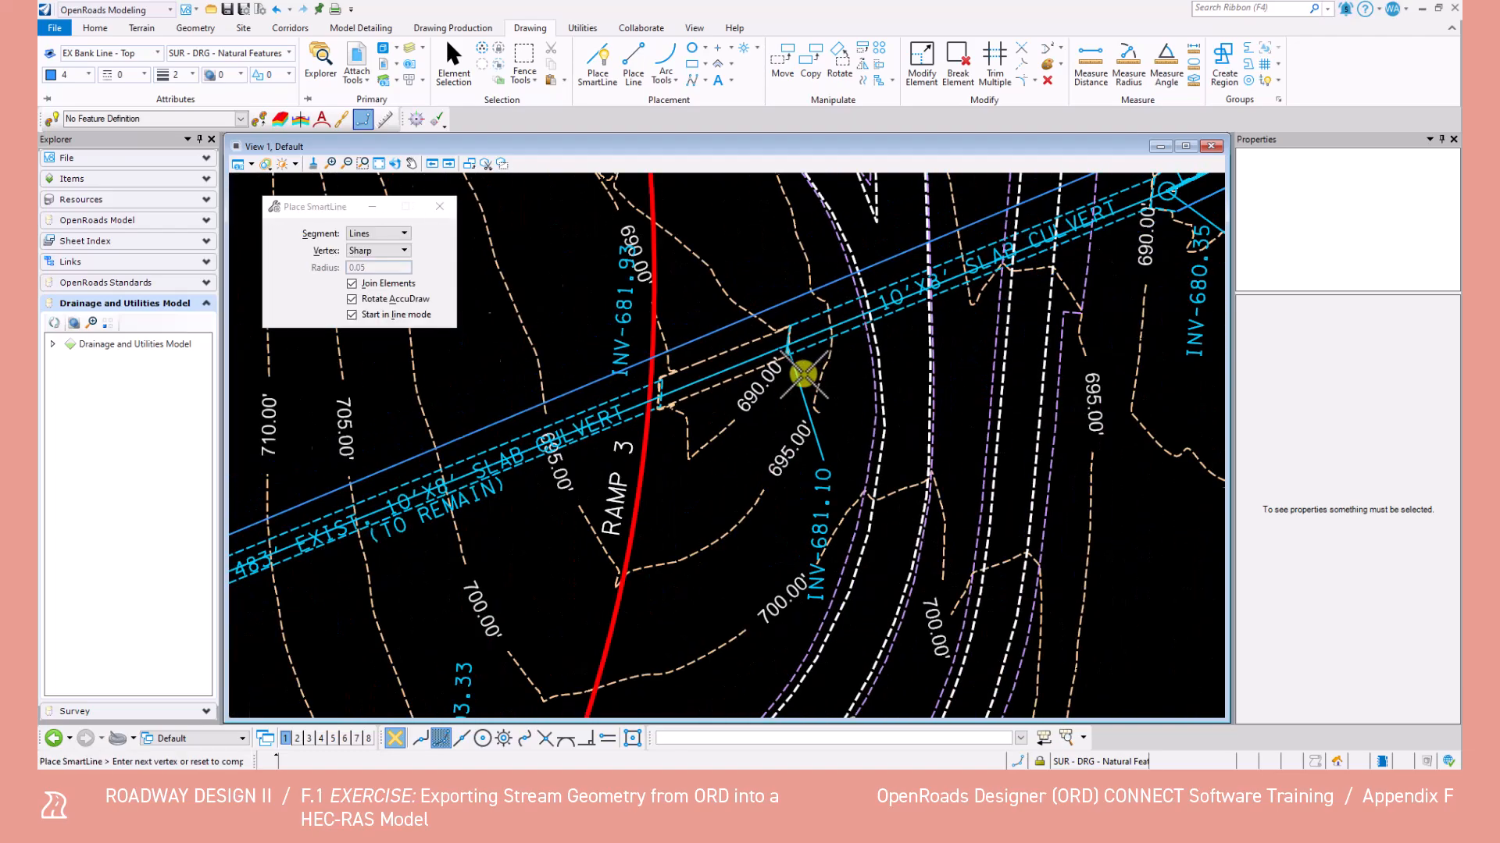
{"action": "scroll", "coordinate": [479, 549], "scroll_direction": "down", "scroll_amount": 2}
{"action": "middle_click_drag", "start_coordinate": [479, 550], "coordinate": [902, 389]}
{"action": "middle_click_drag", "start_coordinate": [1091, 317], "coordinate": [791, 427]}
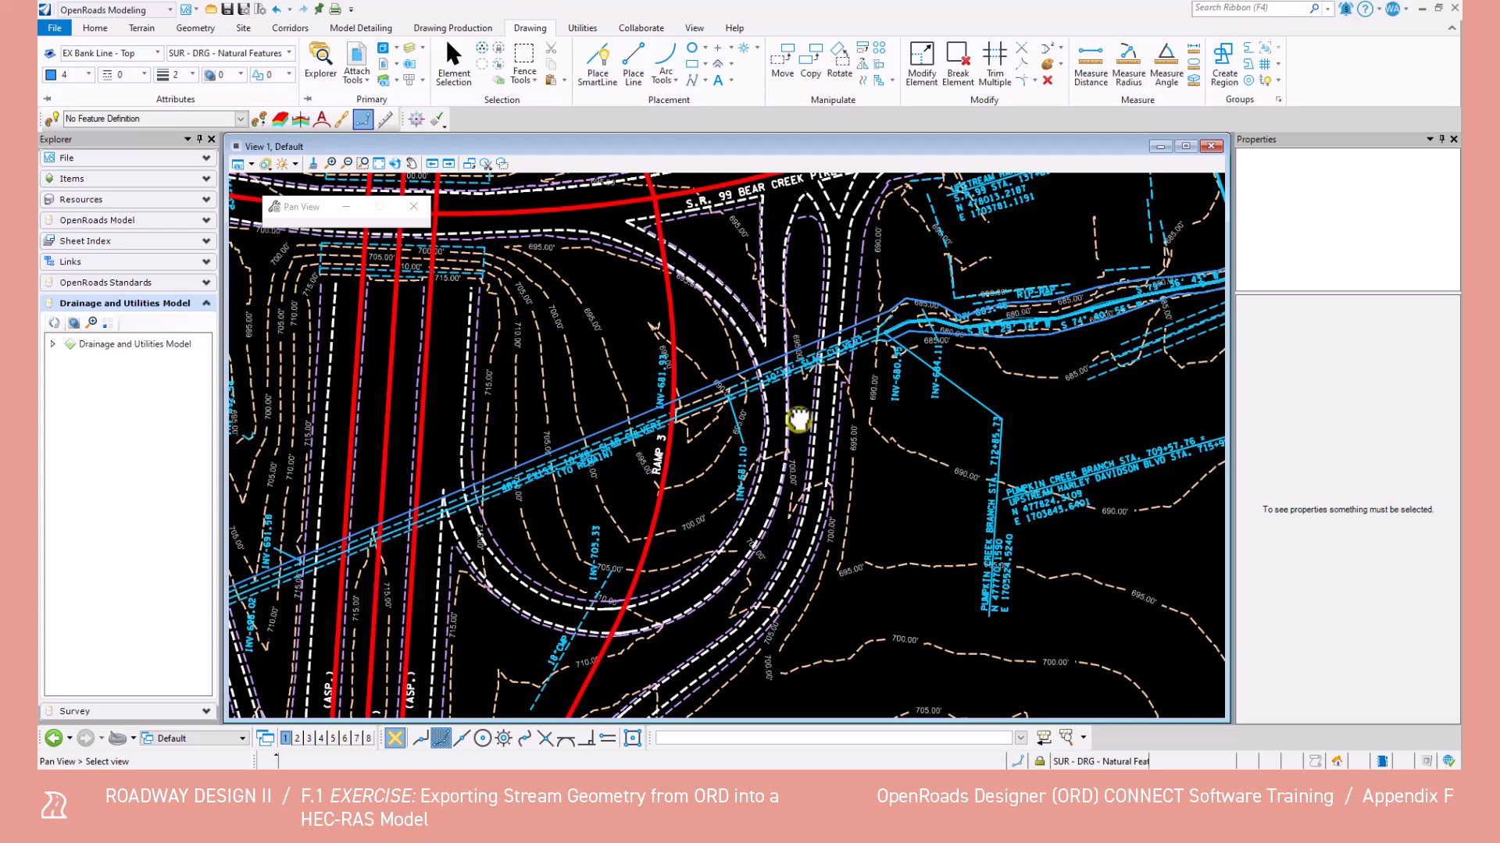
{"action": "right_click", "coordinate": [890, 399]}
Step: Set the active color to 11 for the lines parallel to the stream banks
{"action": "middle_click_drag", "start_coordinate": [1019, 332], "coordinate": [759, 380]}
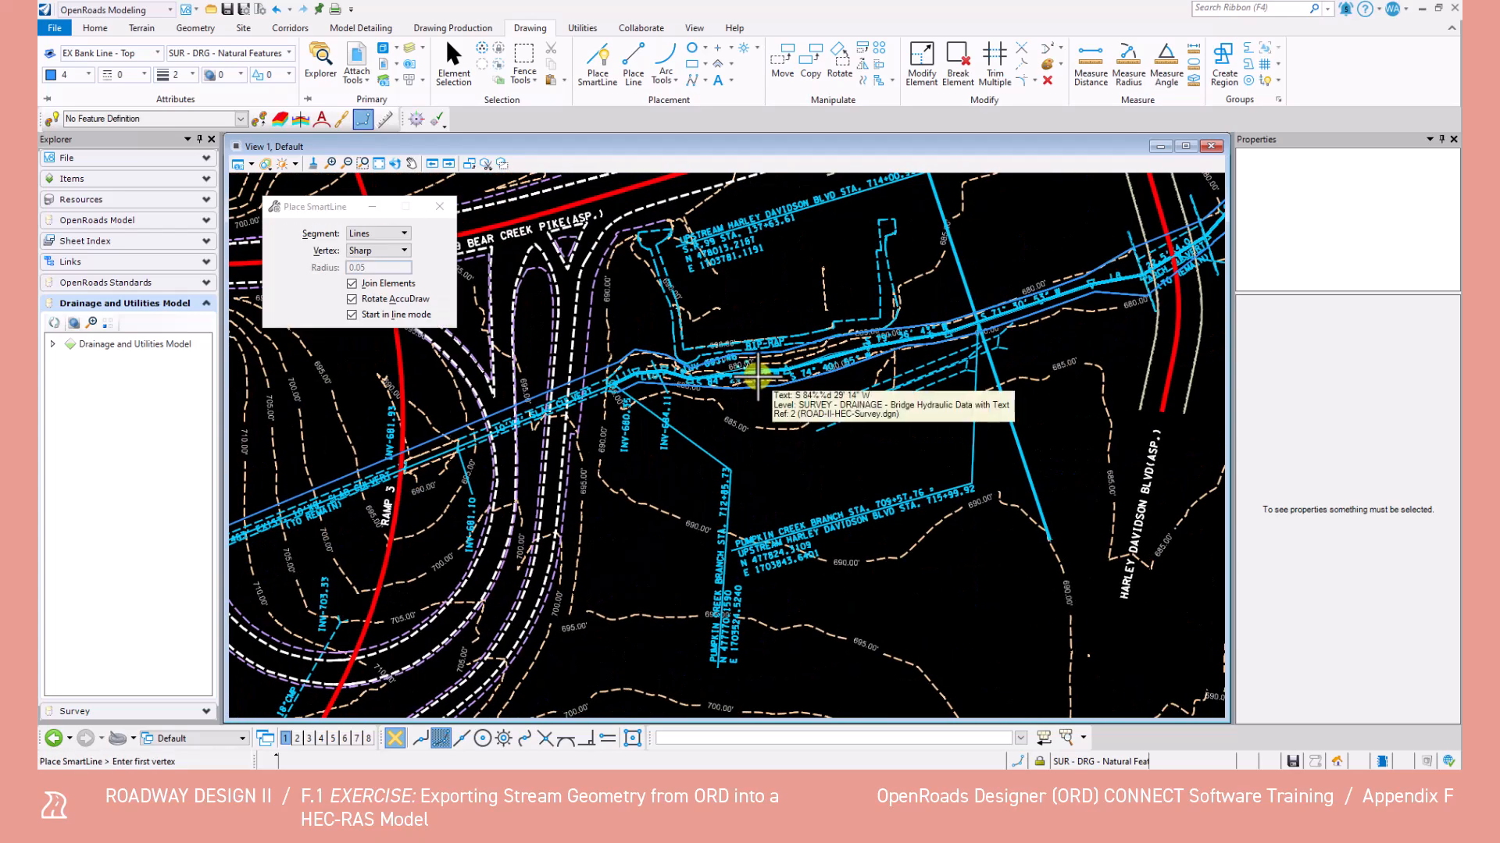
{"action": "scroll", "coordinate": [757, 377], "scroll_direction": "down", "scroll_amount": 5}
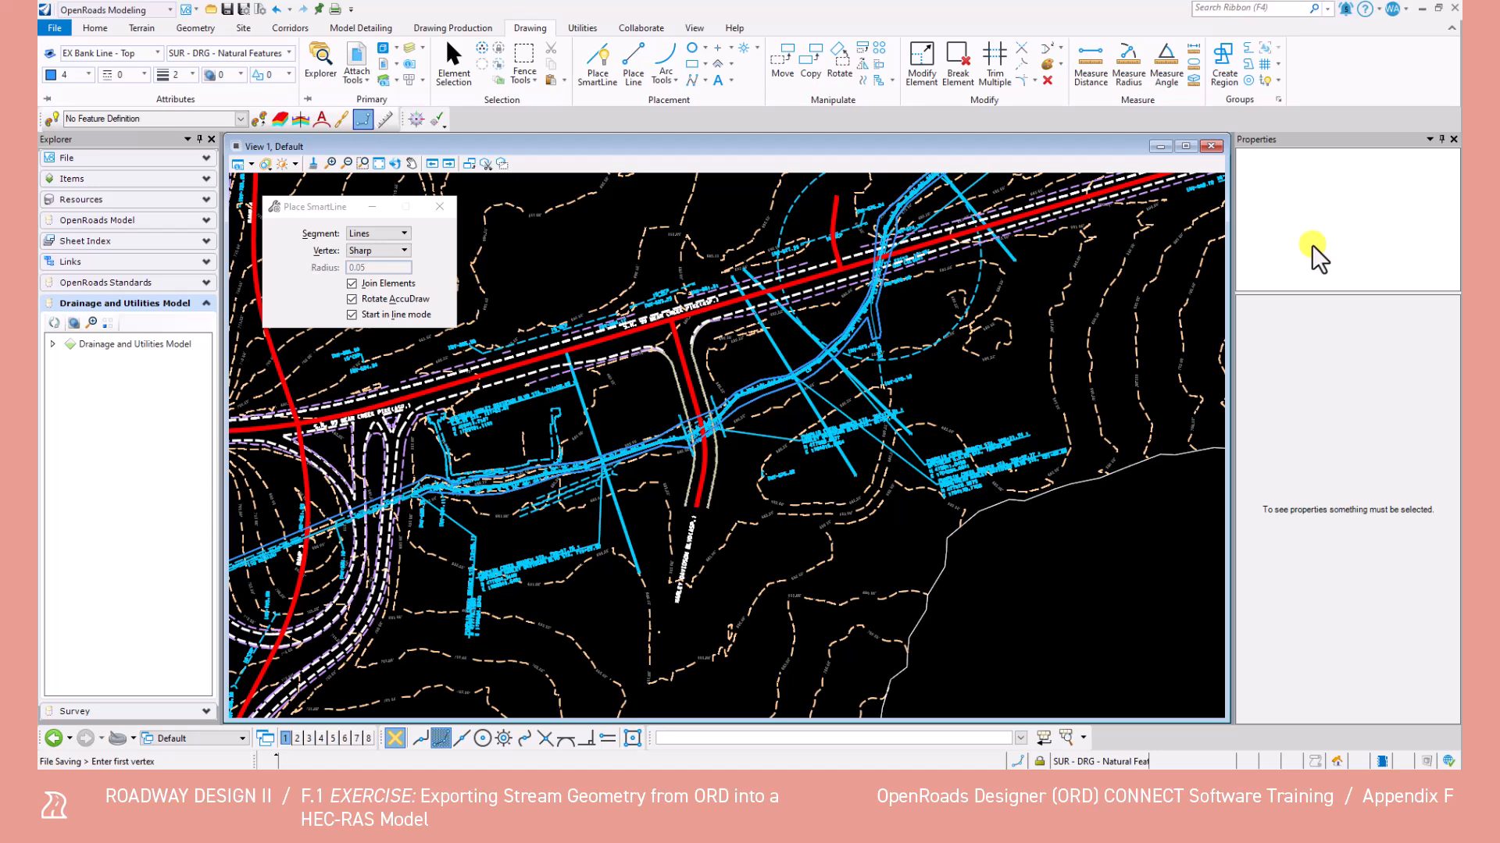
{"action": "left_click", "coordinate": [74, 73]}
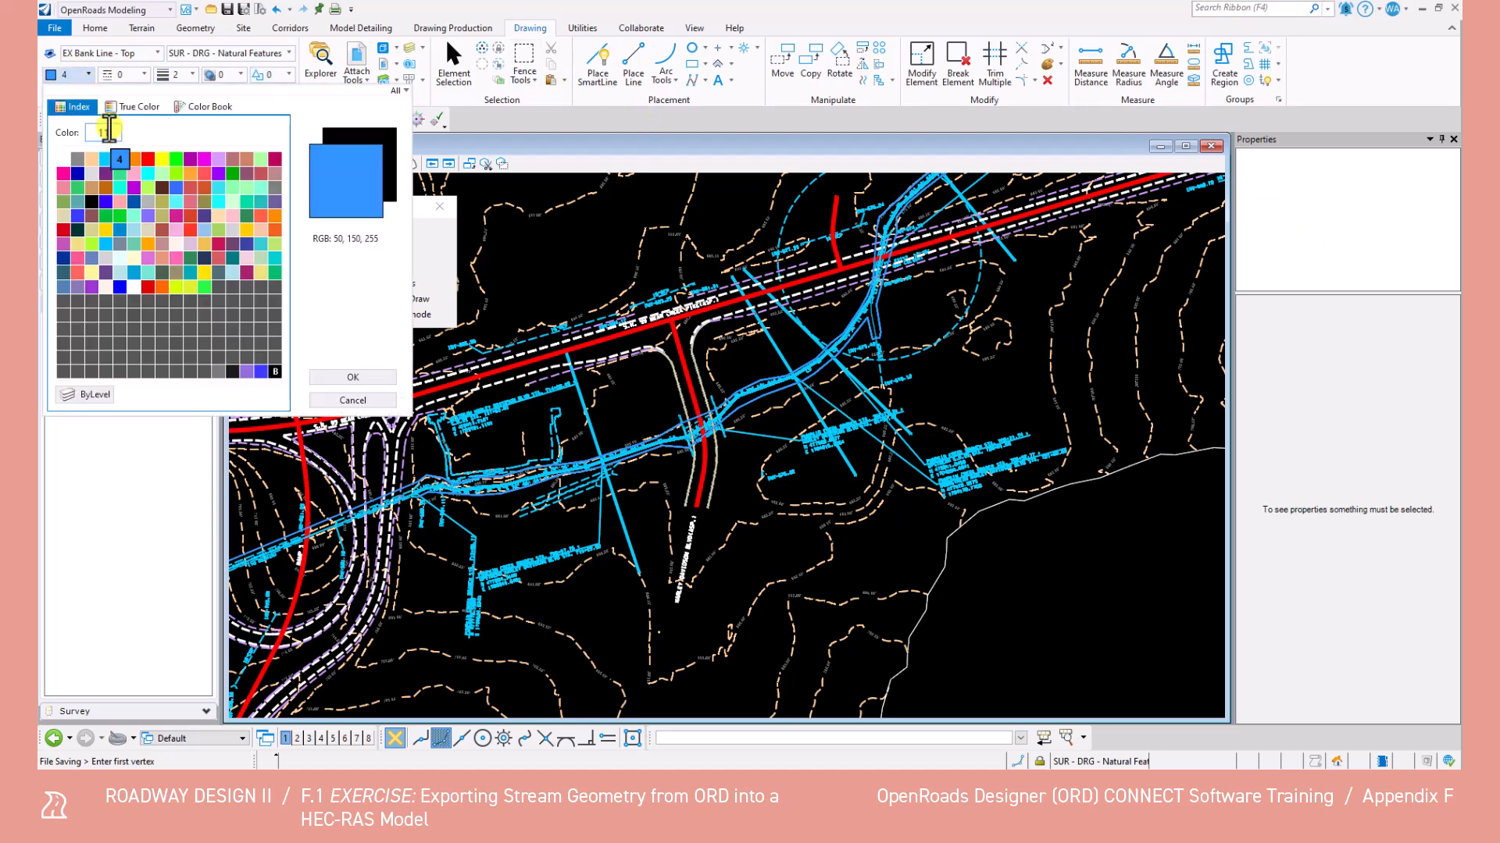
{"action": "type", "text": "11"}
{"action": "key", "text": "Return"}
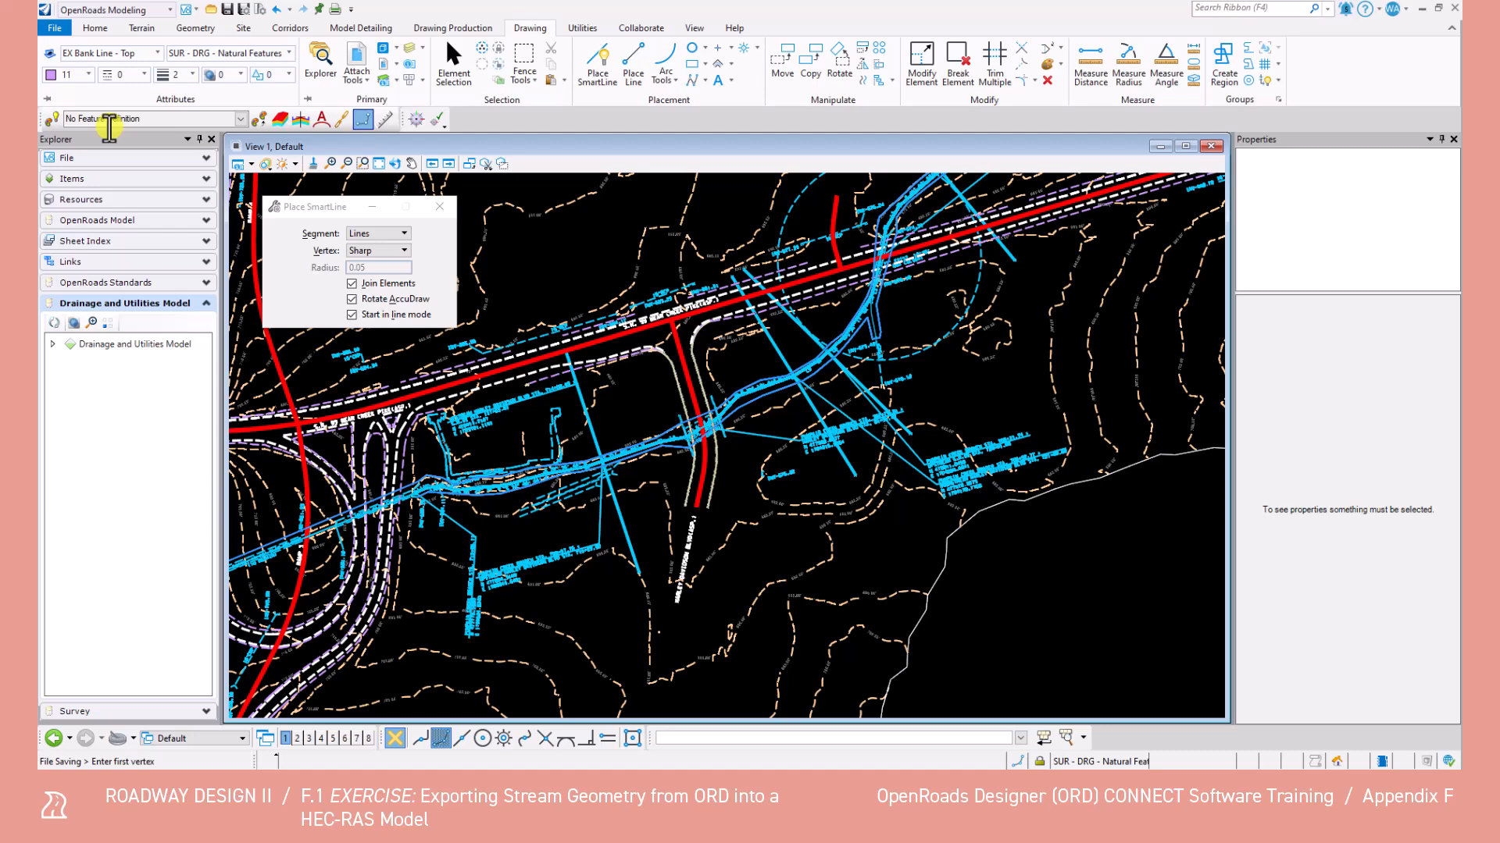
Step: Set up Move/Copy Parallel to make a copy at a distance of 35 using the active attributes
{"action": "left_click", "coordinate": [844, 66]}
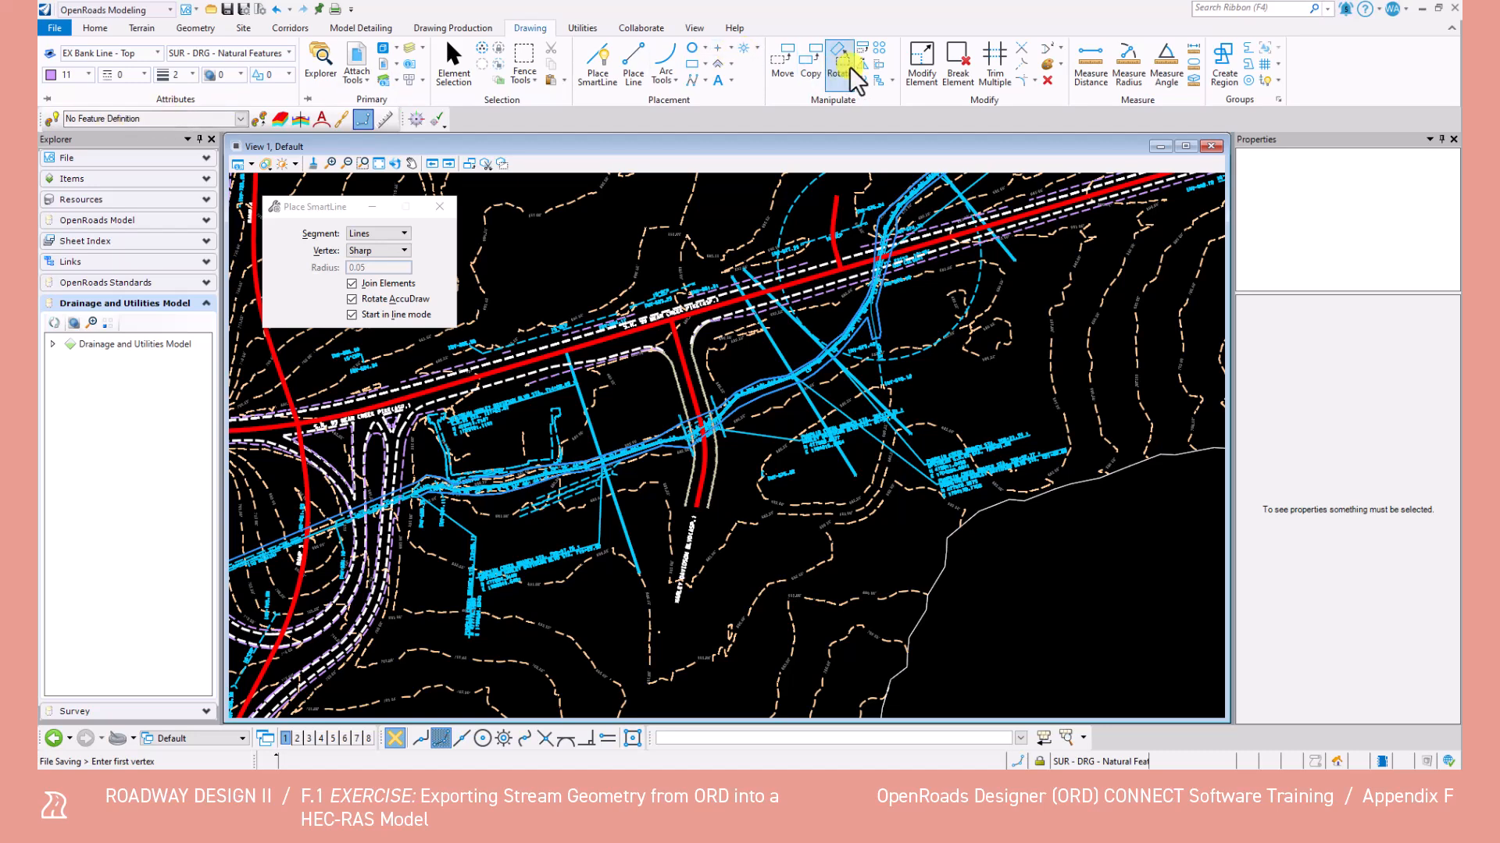
{"action": "left_click", "coordinate": [864, 78]}
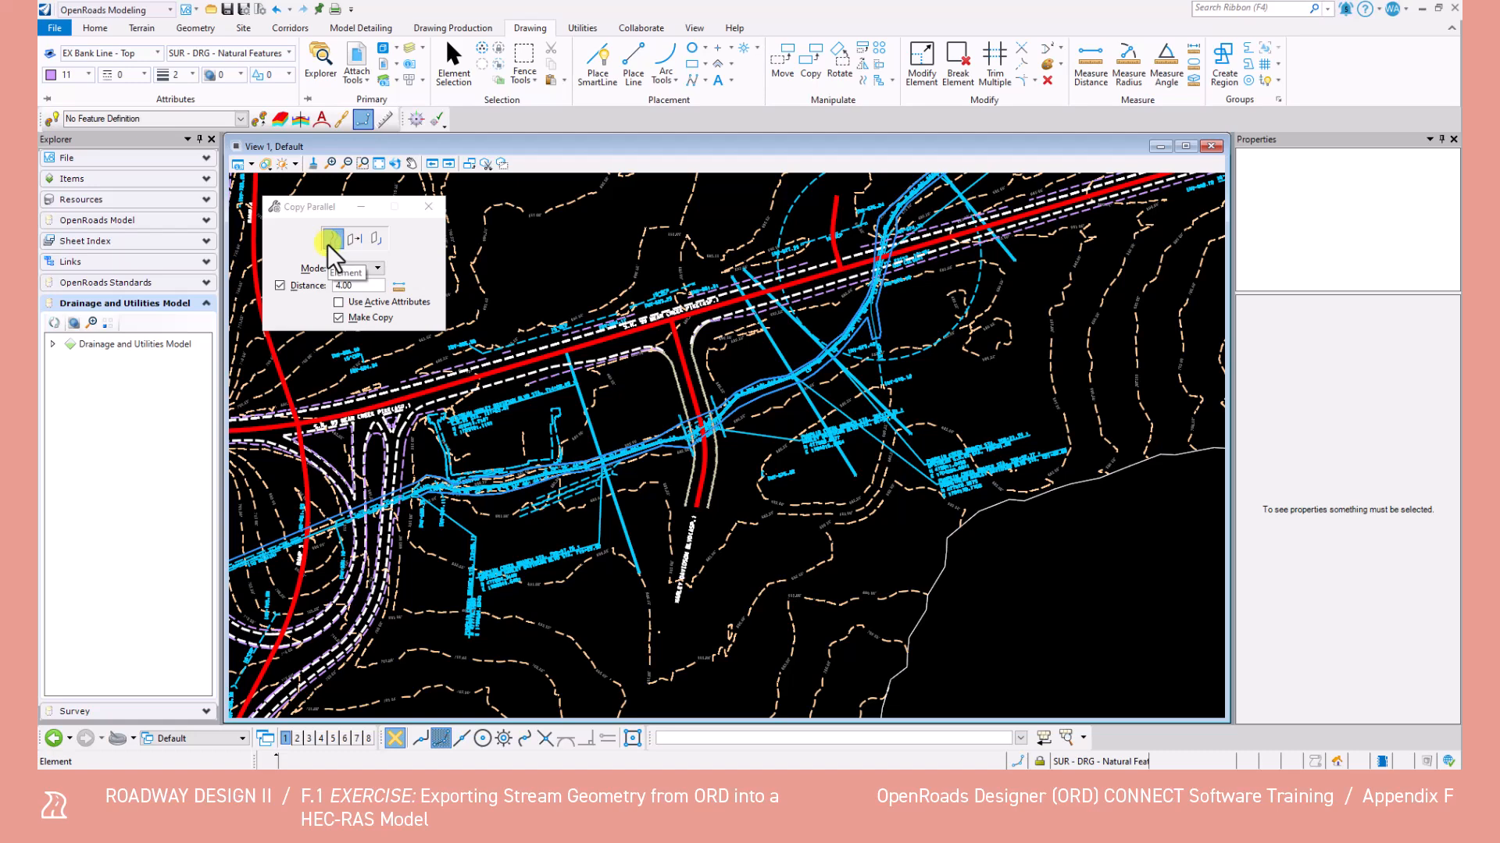
{"action": "left_click", "coordinate": [367, 284]}
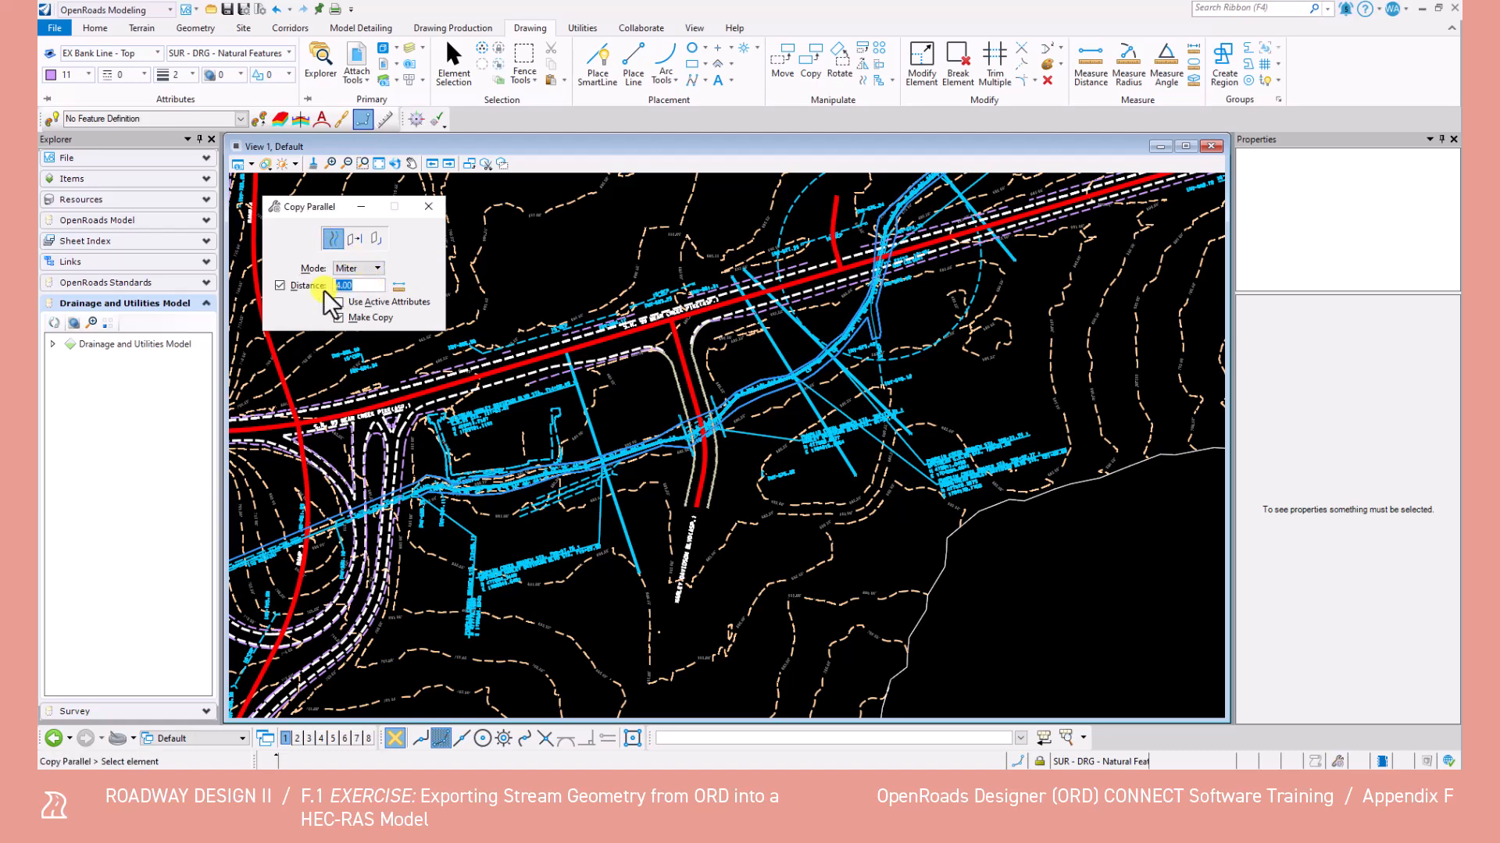
{"action": "key", "text": "Tab"}
{"action": "left_click", "coordinate": [337, 300]}
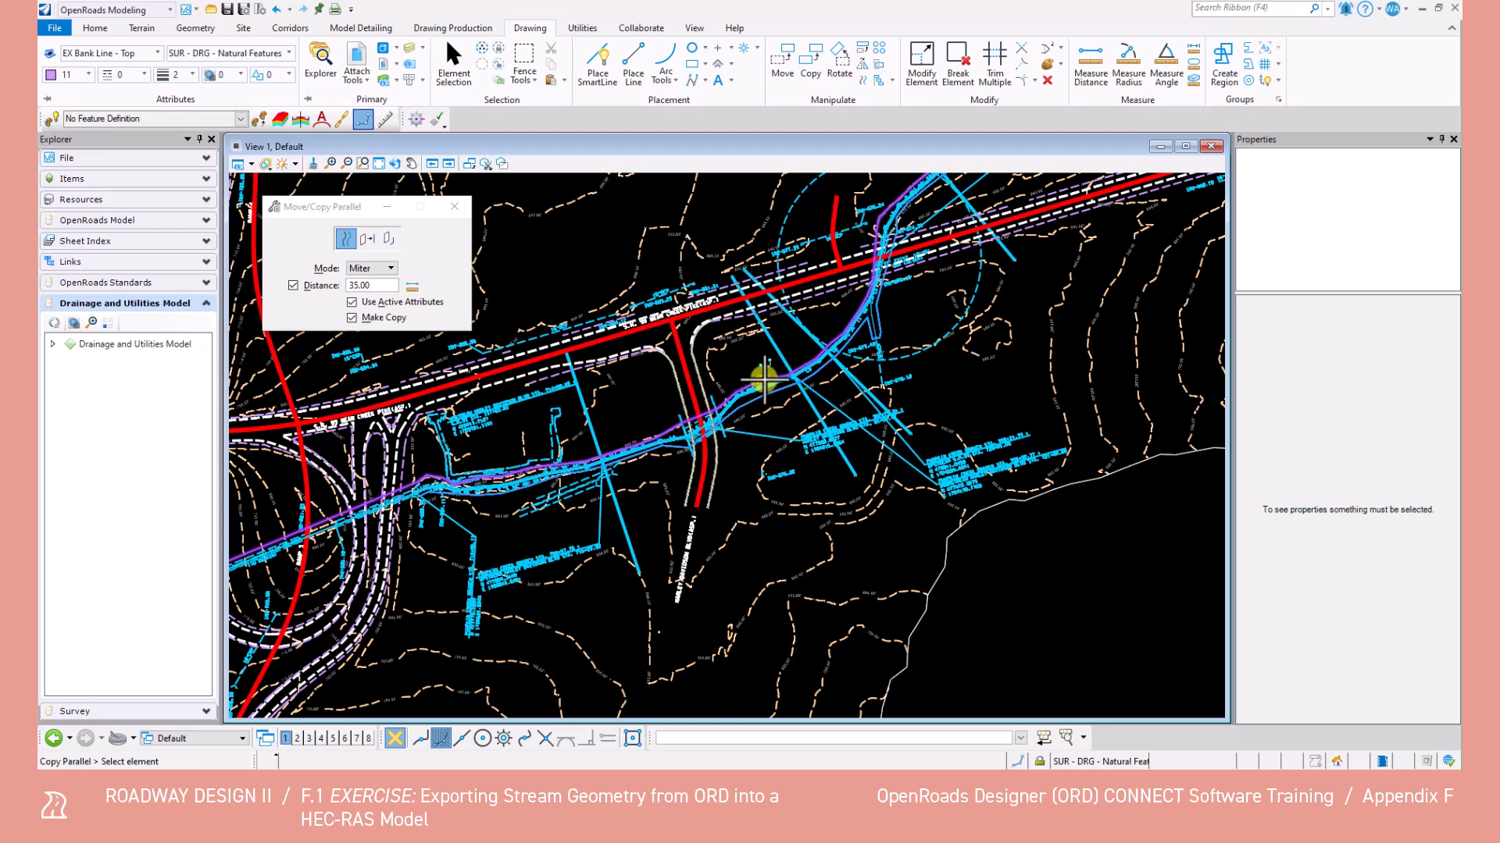
Step: Copy the north bank line parallel to its north side and the south bank line parallel to its south side
{"action": "scroll", "coordinate": [751, 380], "scroll_direction": "up", "scroll_amount": 4}
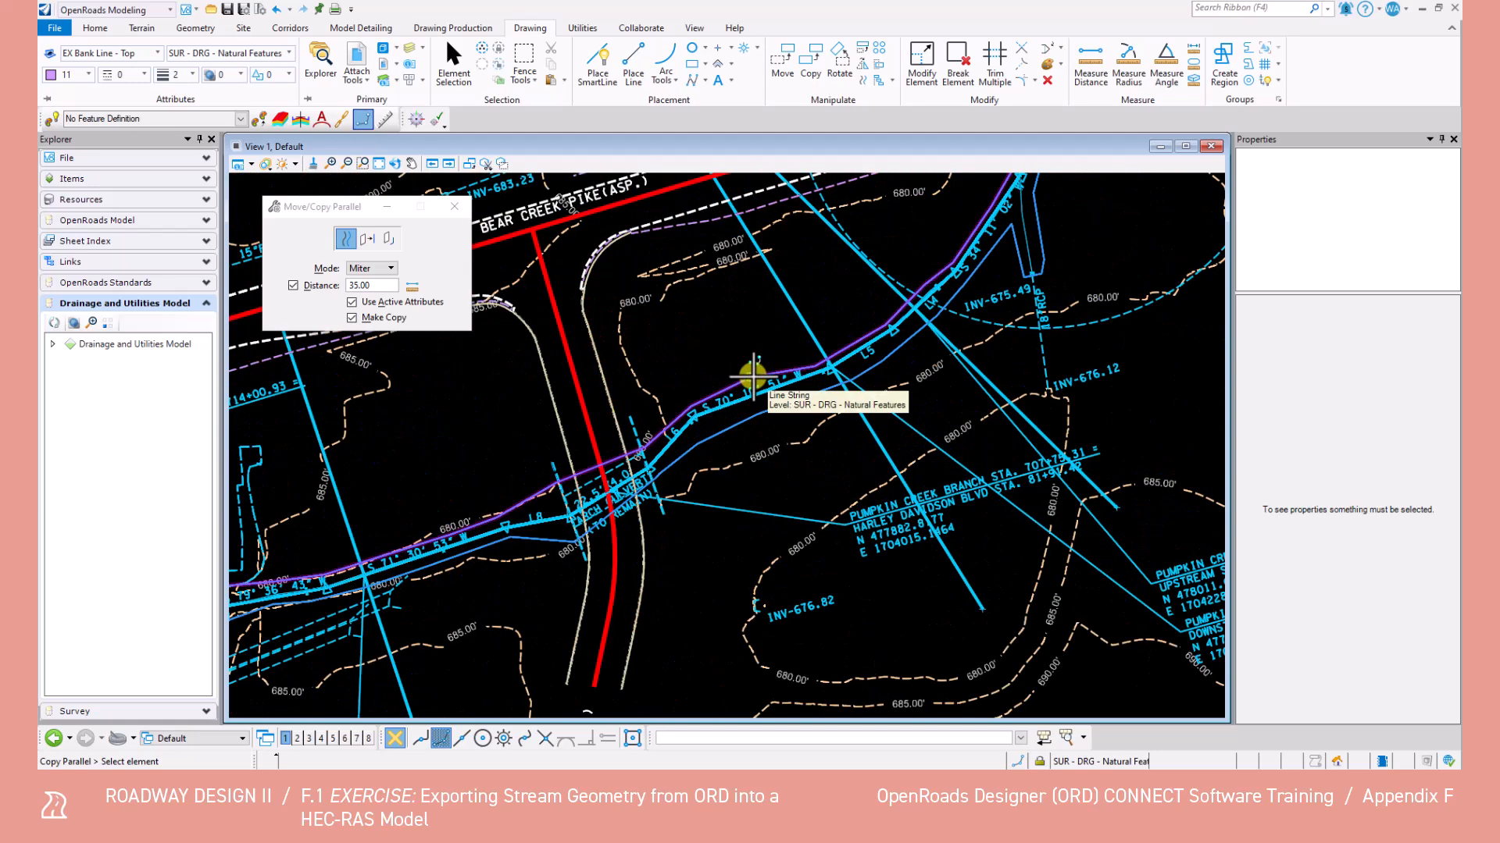
{"action": "left_click", "coordinate": [753, 378]}
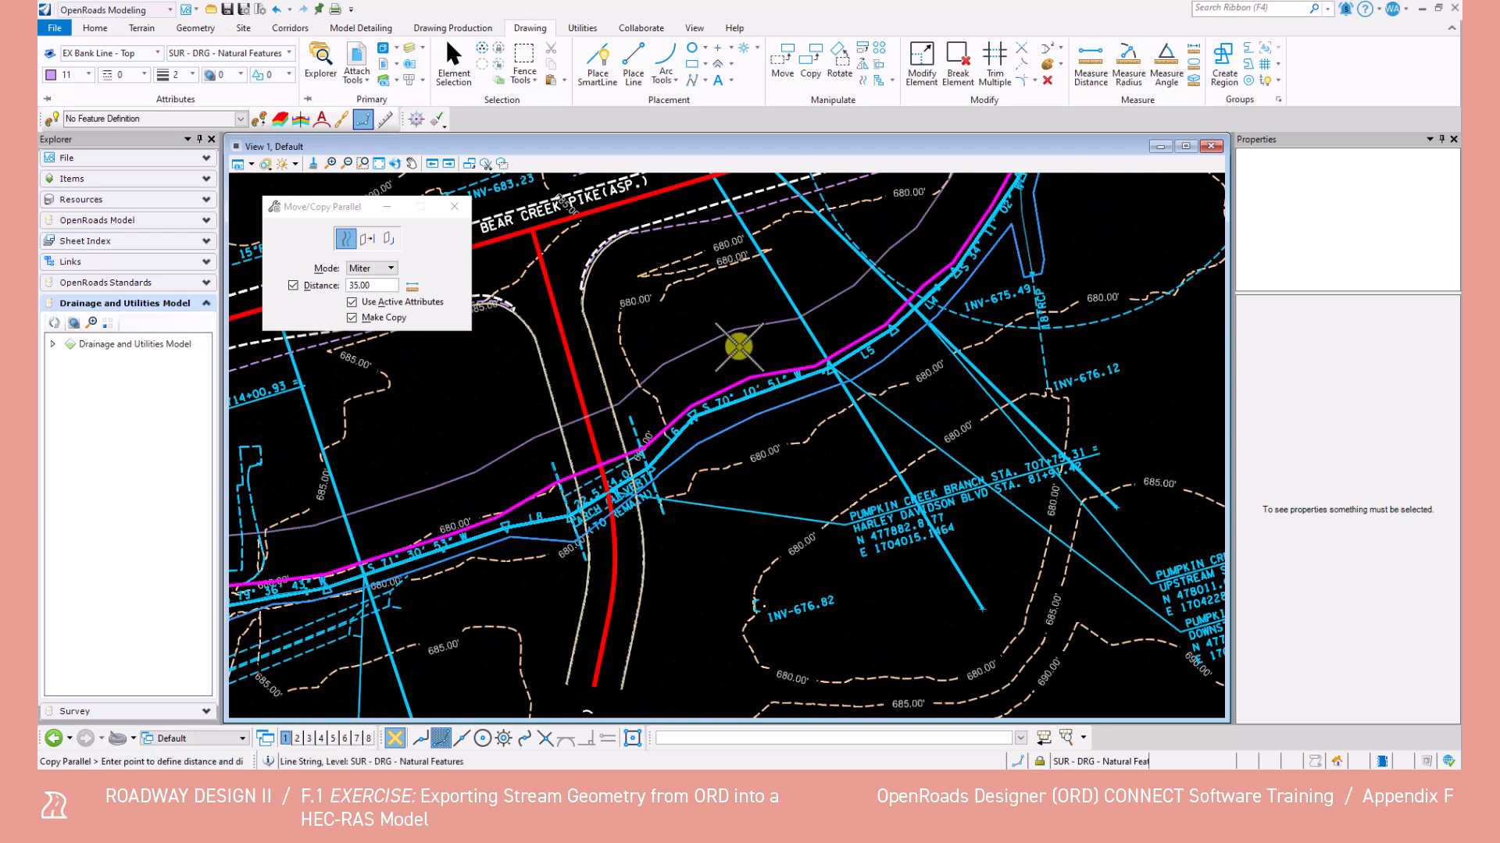
{"action": "left_click", "coordinate": [708, 316]}
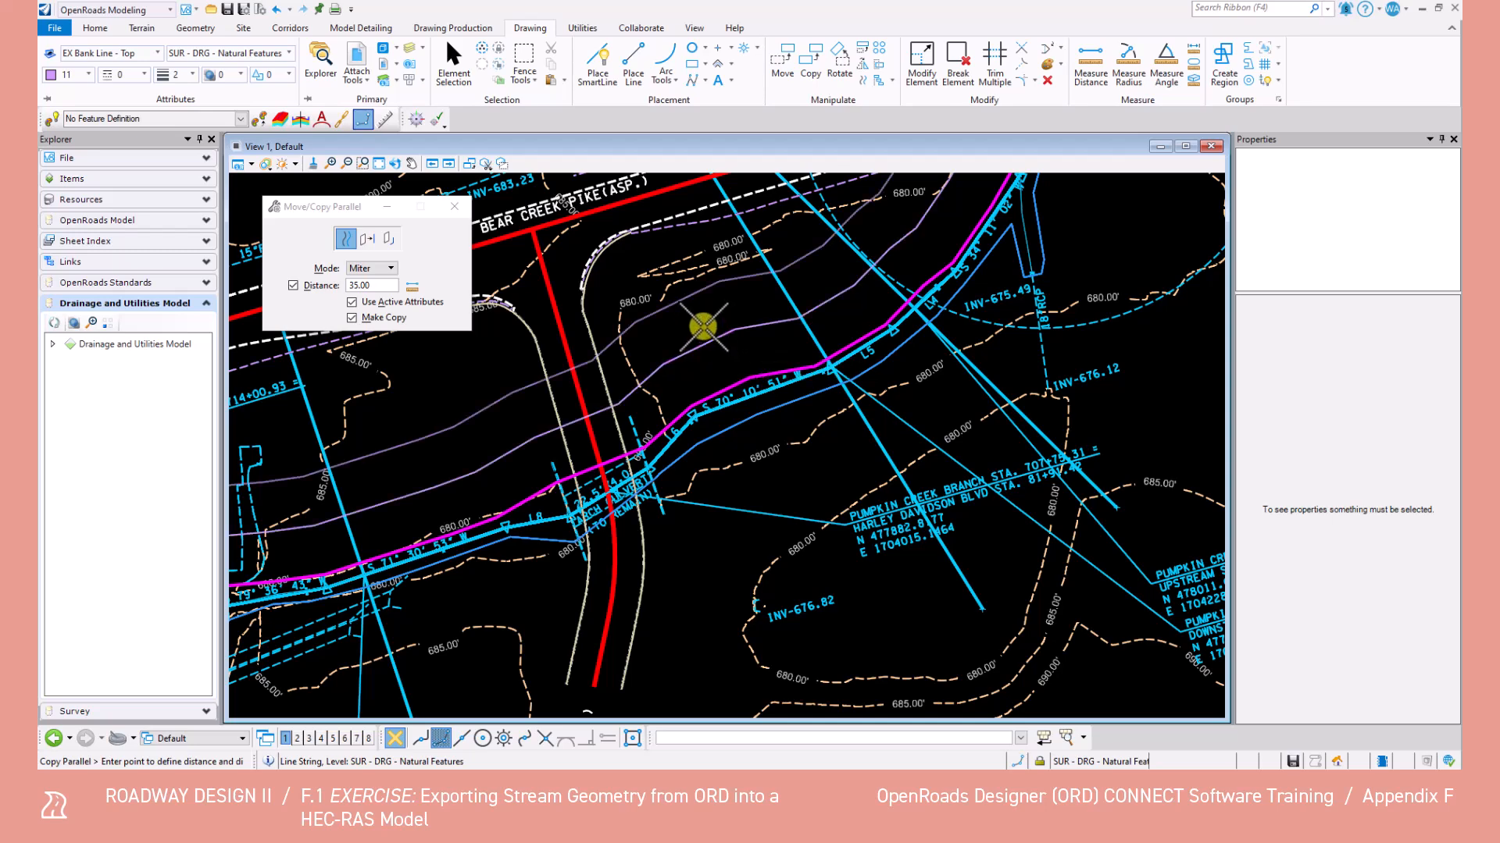
{"action": "right_click", "coordinate": [704, 328]}
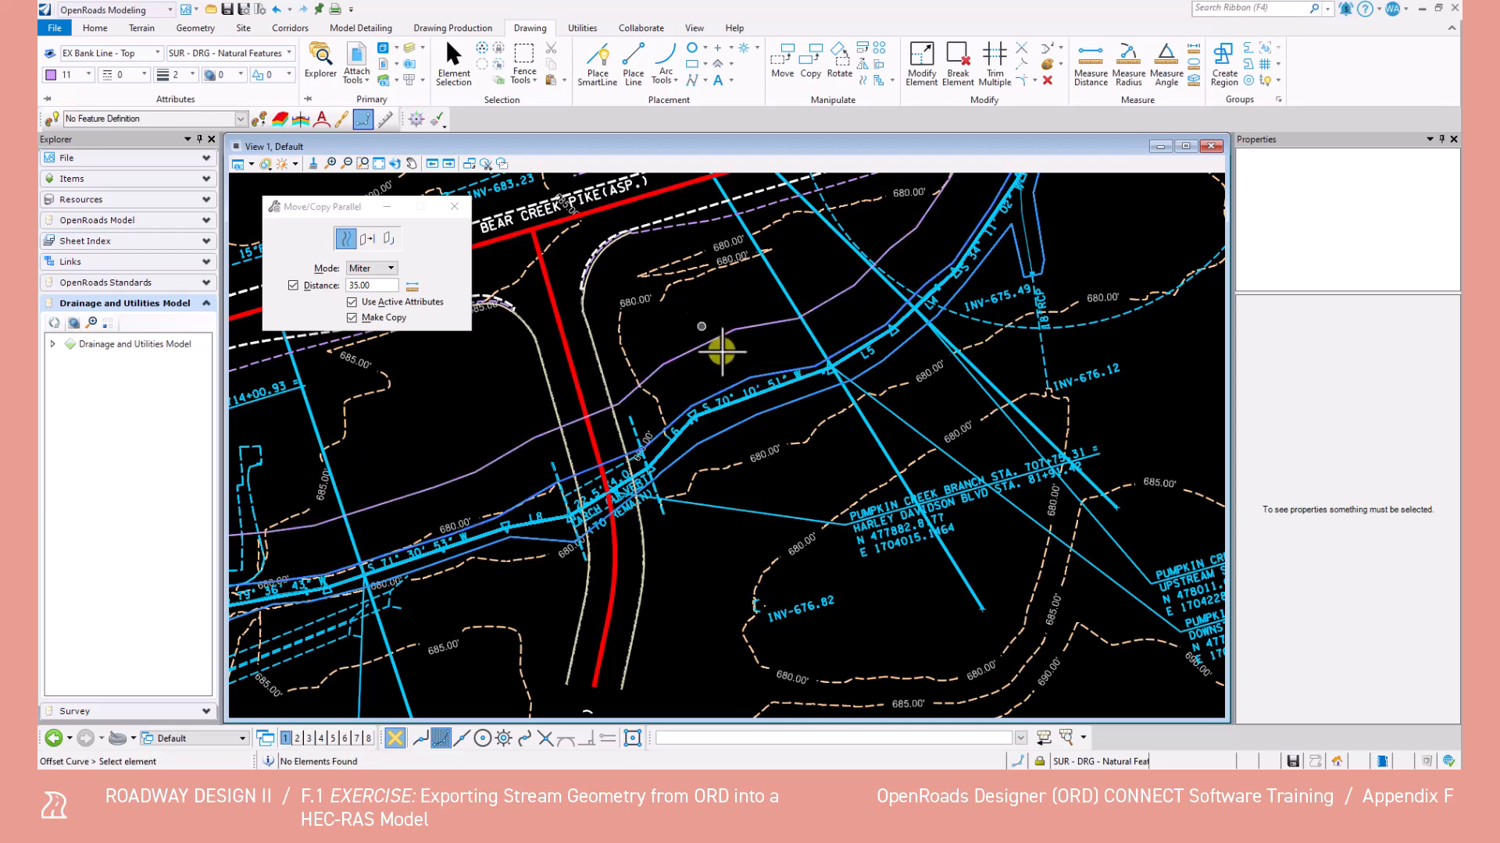
{"action": "left_click", "coordinate": [779, 408]}
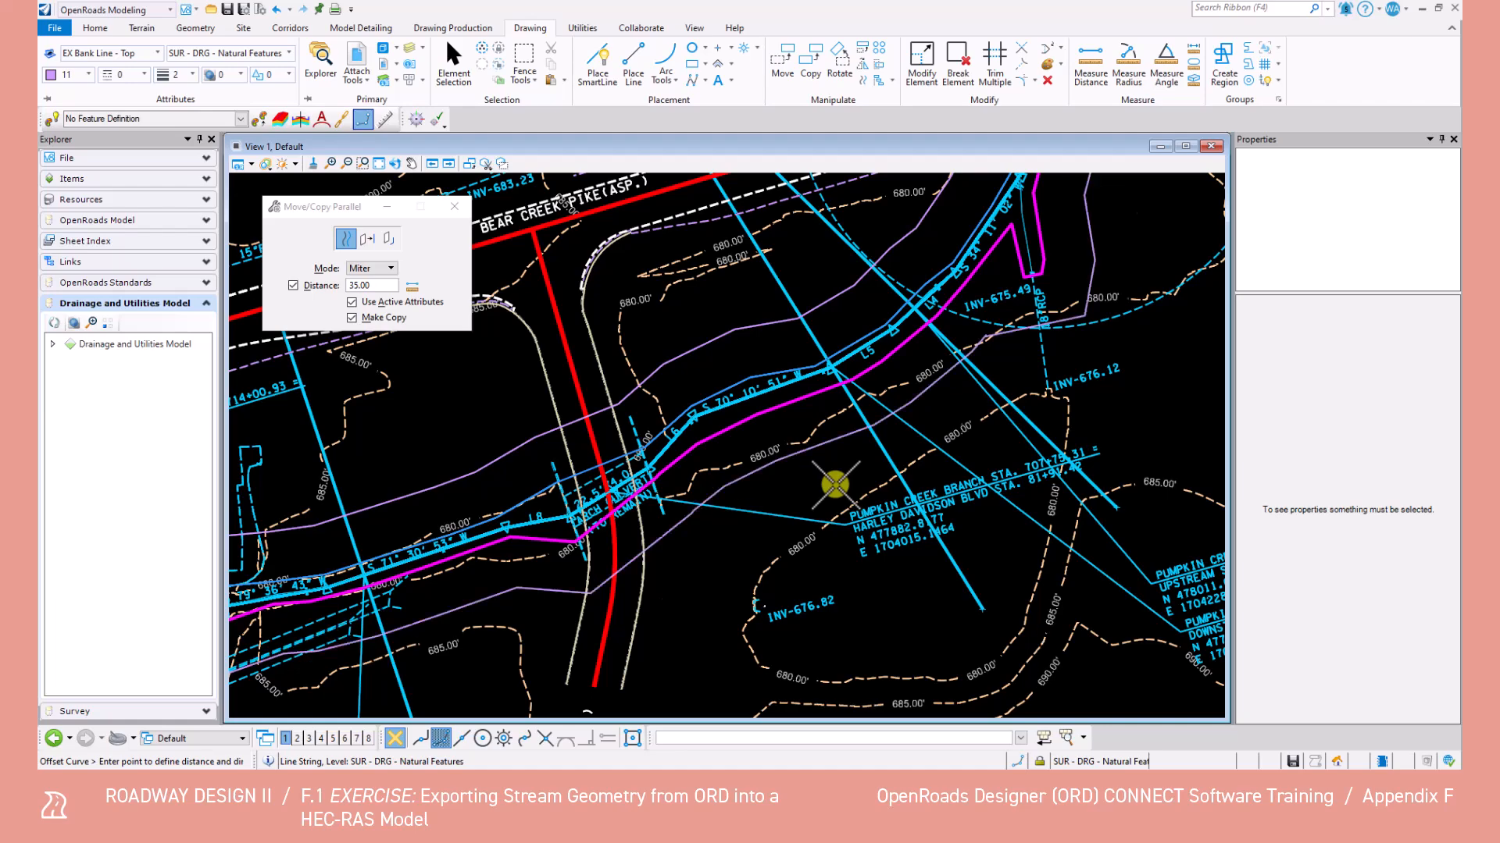
{"action": "right_click", "coordinate": [830, 476]}
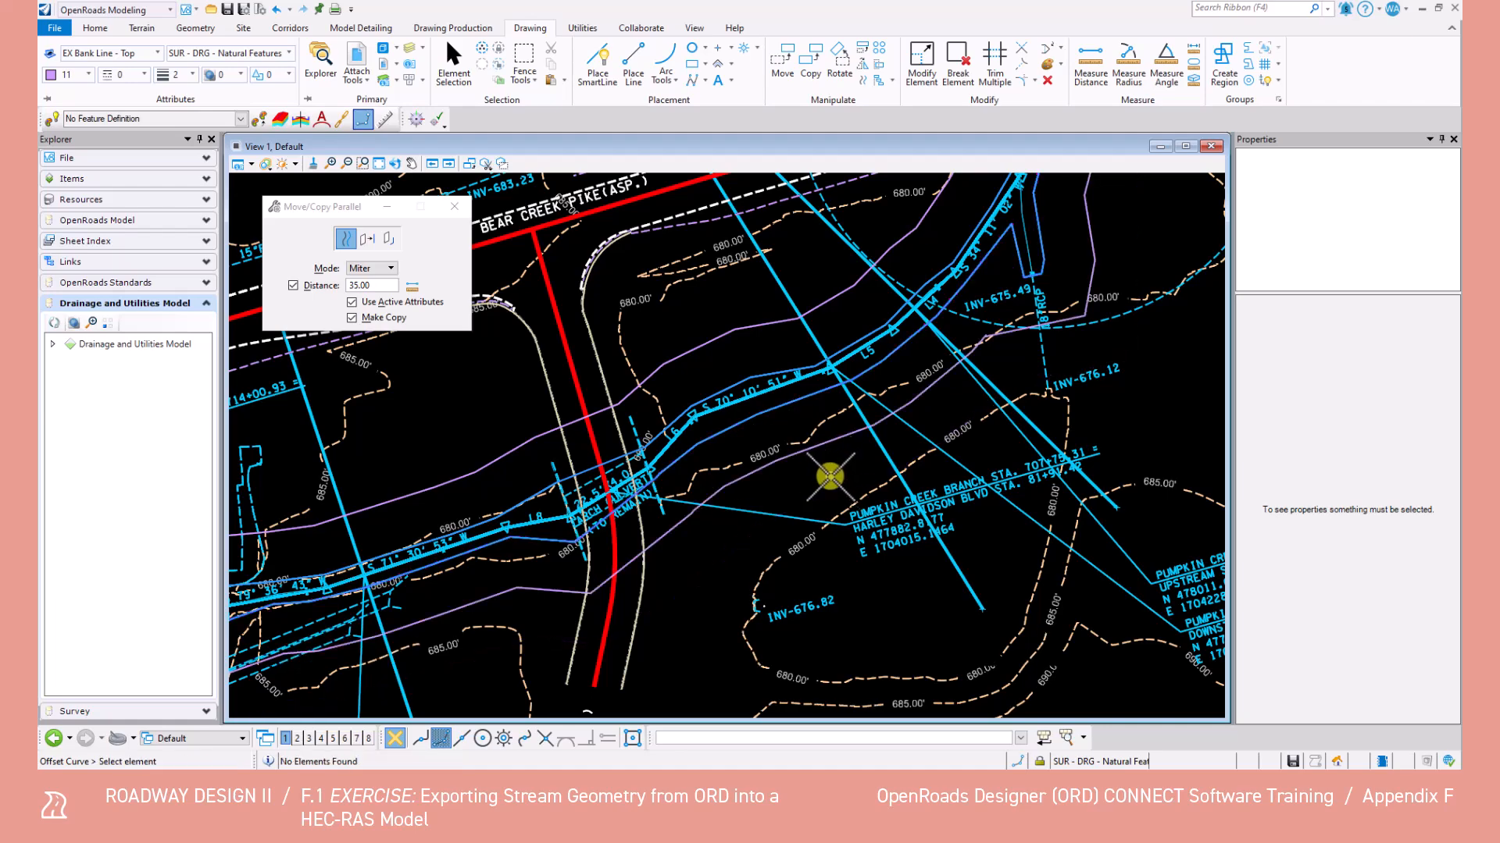
Step: Hide the ROAD-II-HEC-Survey.dgn reference and examine the stream centerline, bank lines and their parallel copies
{"action": "scroll", "coordinate": [827, 477], "scroll_direction": "down", "scroll_amount": 4}
{"action": "scroll", "coordinate": [823, 481], "scroll_direction": "up", "scroll_amount": 4}
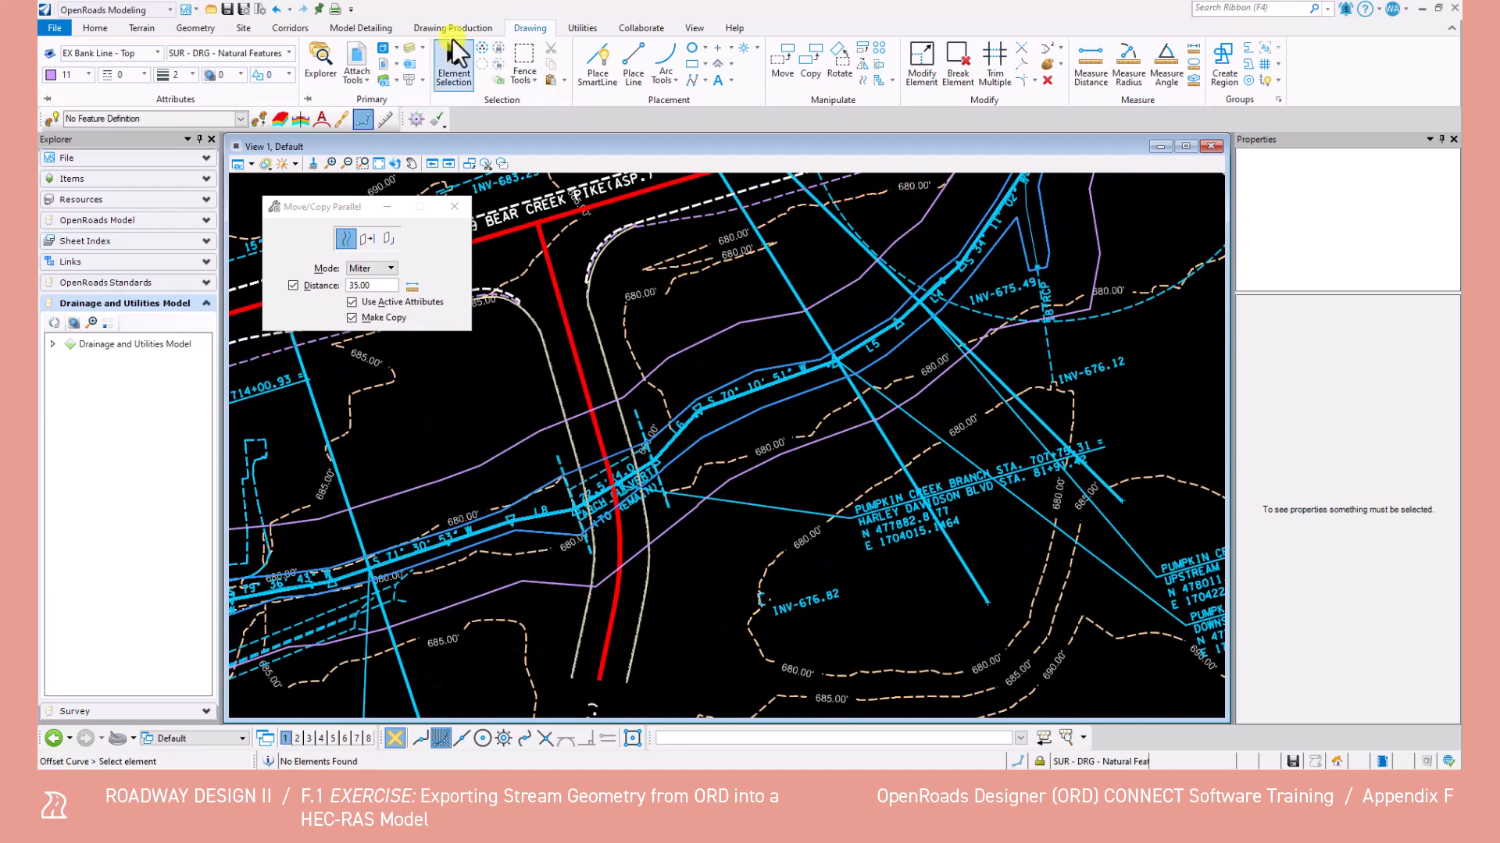
{"action": "left_click", "coordinate": [453, 63]}
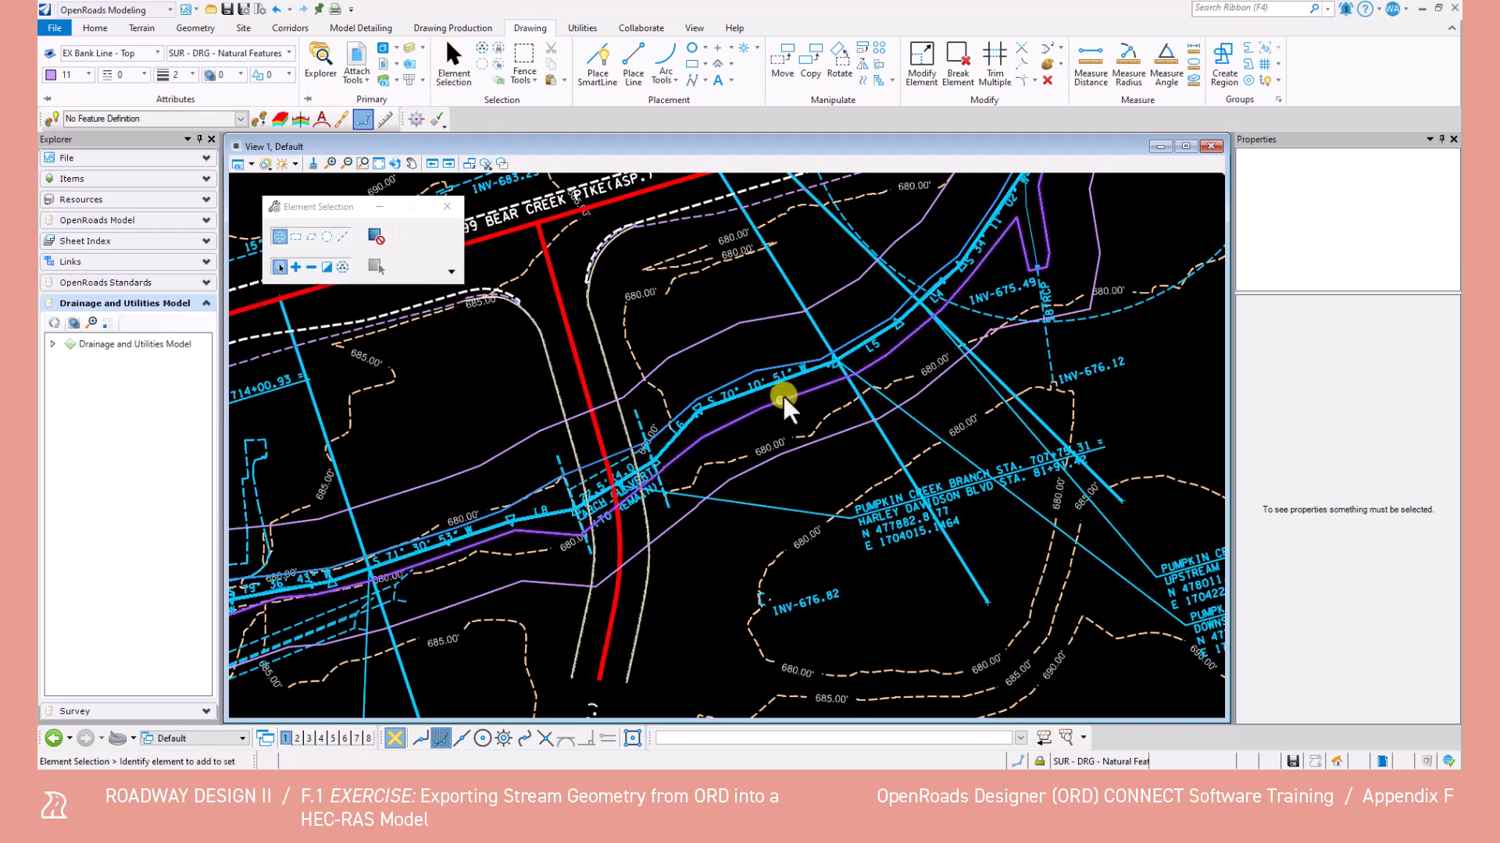
{"action": "left_click", "coordinate": [357, 59]}
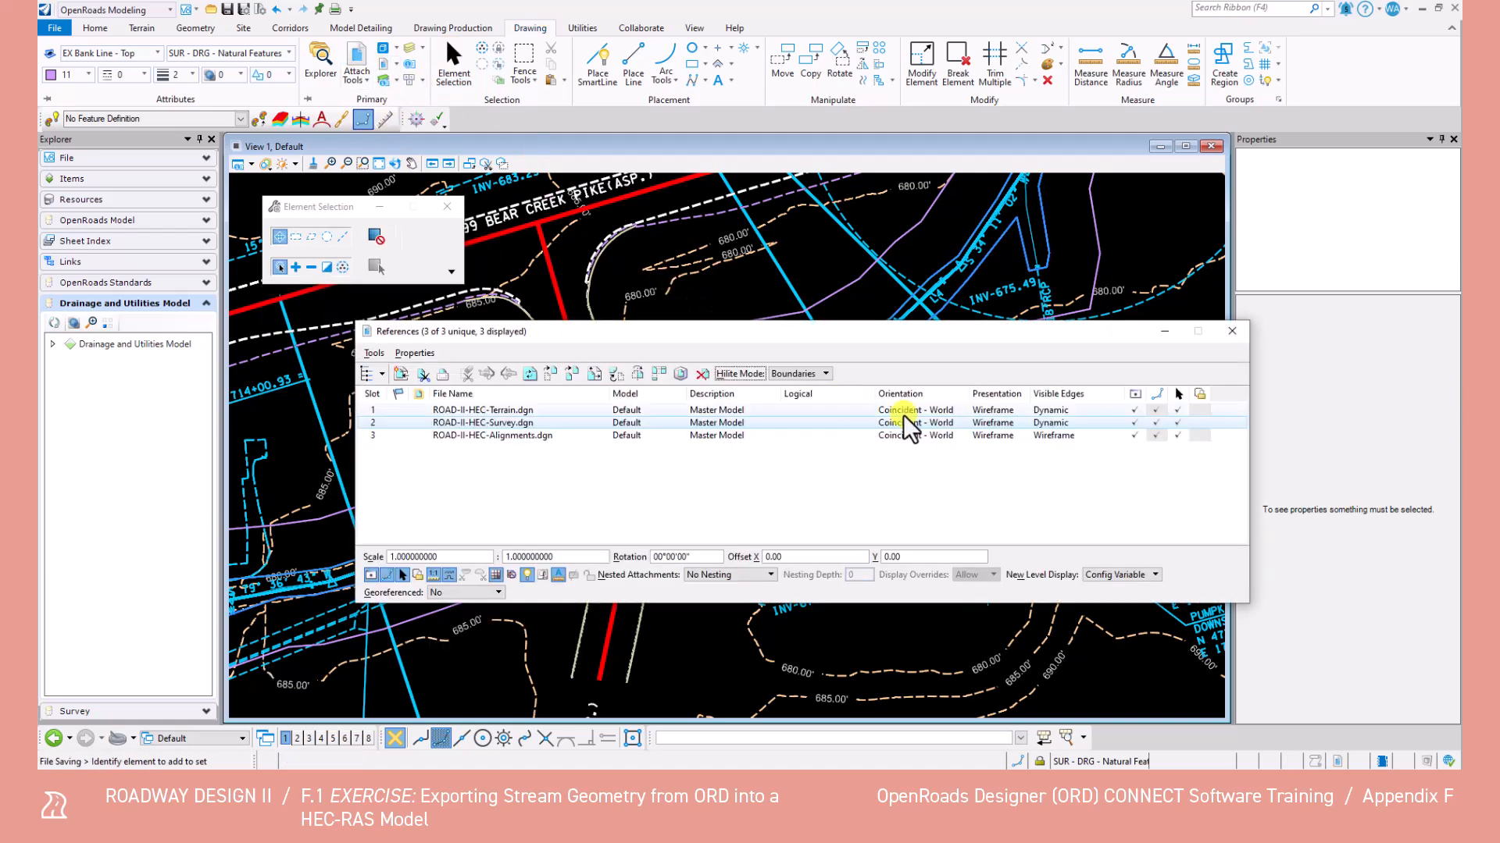
{"action": "left_click", "coordinate": [1135, 422]}
{"action": "left_click", "coordinate": [1232, 331]}
{"action": "scroll", "coordinate": [789, 447], "scroll_direction": "down", "scroll_amount": 4}
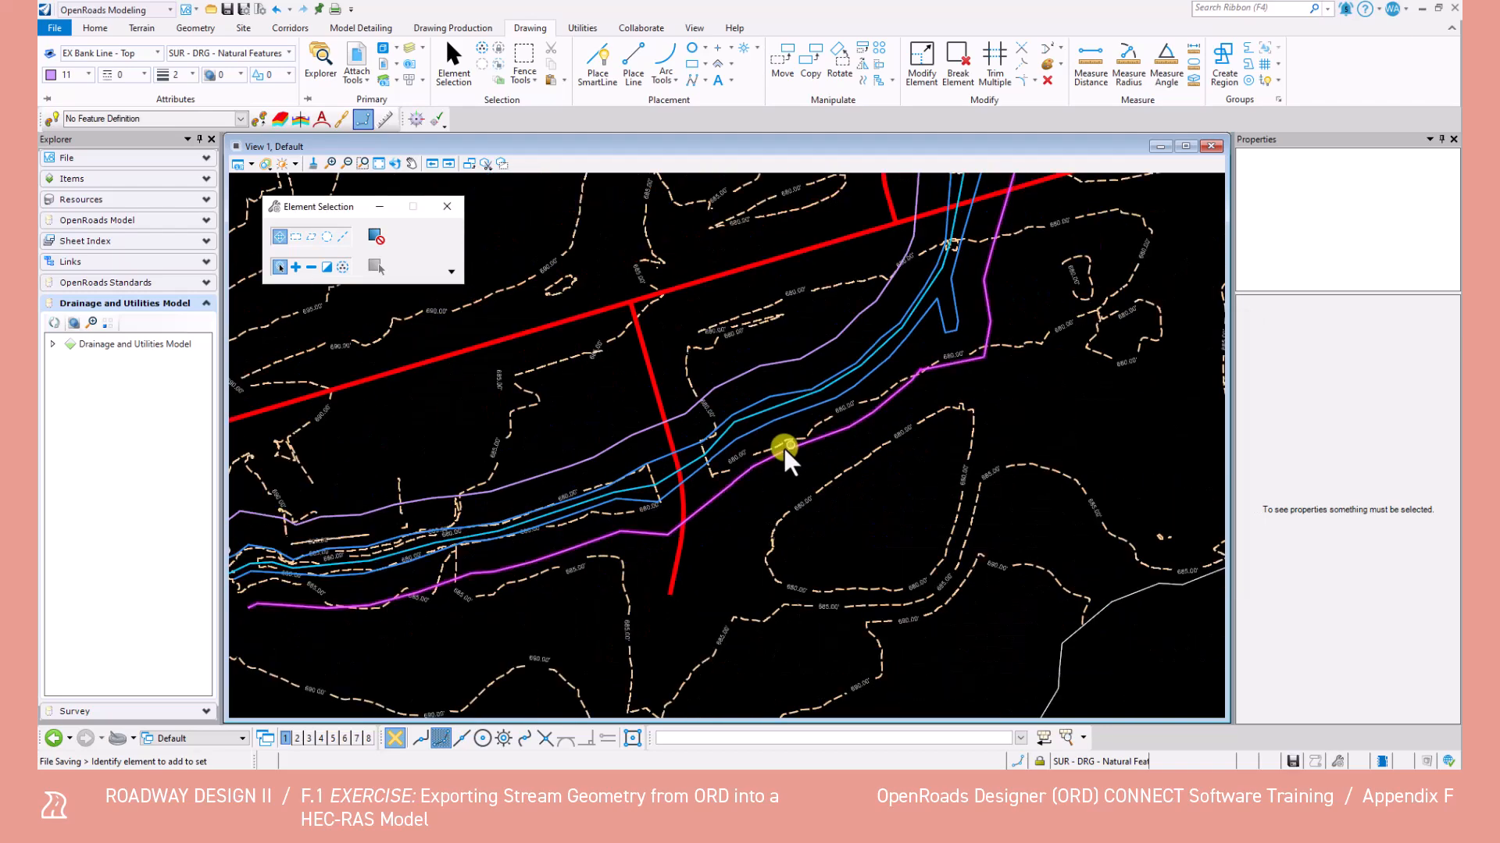
{"action": "mouse_move", "coordinate": [489, 540]}
{"action": "middle_mouse_down"}
{"action": "mouse_move", "coordinate": [994, 297]}
{"action": "mouse_move", "coordinate": [922, 353]}
{"action": "middle_mouse_up"}
{"action": "scroll", "coordinate": [609, 512], "scroll_direction": "up", "scroll_amount": 5}
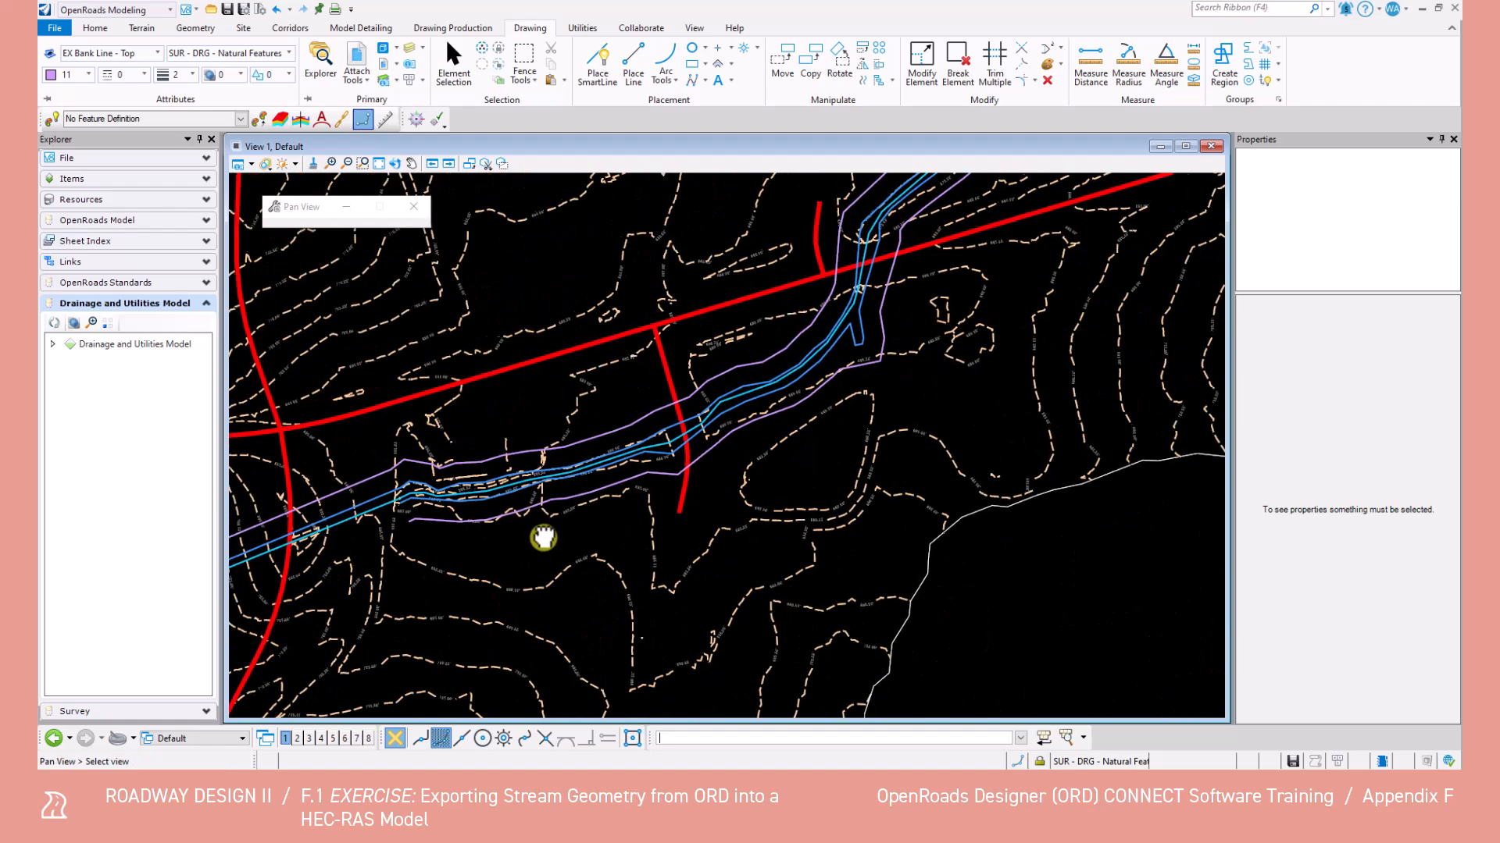
{"action": "mouse_move", "coordinate": [794, 410]}
{"action": "middle_mouse_down"}
{"action": "mouse_move", "coordinate": [897, 312]}
{"action": "mouse_move", "coordinate": [682, 536]}
{"action": "mouse_move", "coordinate": [781, 448]}
{"action": "mouse_move", "coordinate": [1028, 286]}
{"action": "mouse_move", "coordinate": [1004, 305]}
{"action": "middle_mouse_up"}
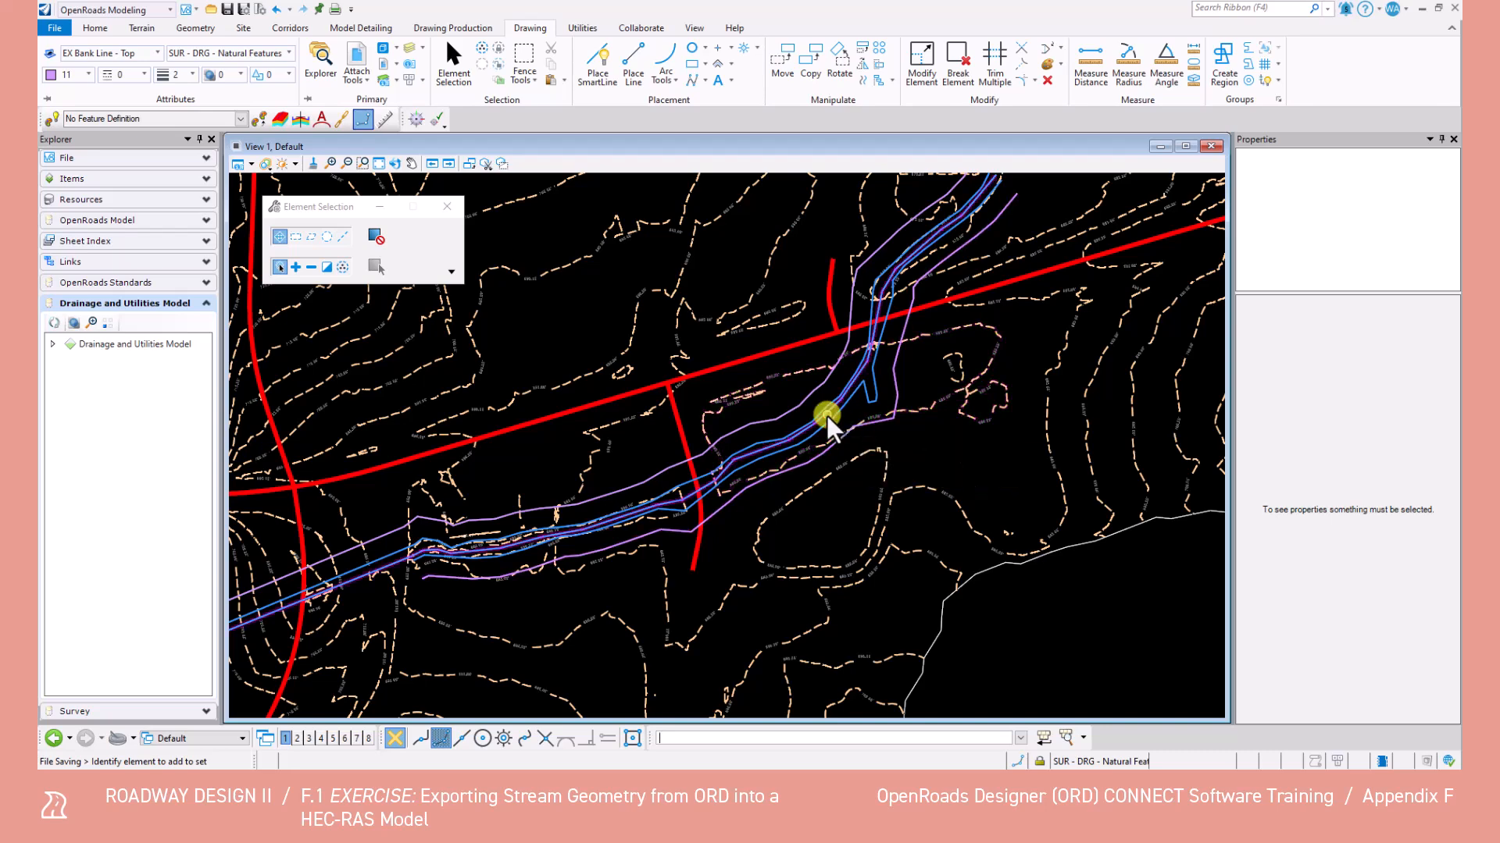
Step: Turn the display of the ROAD-II-HEC-Survey.dgn reference back on
{"action": "left_click", "coordinate": [358, 53]}
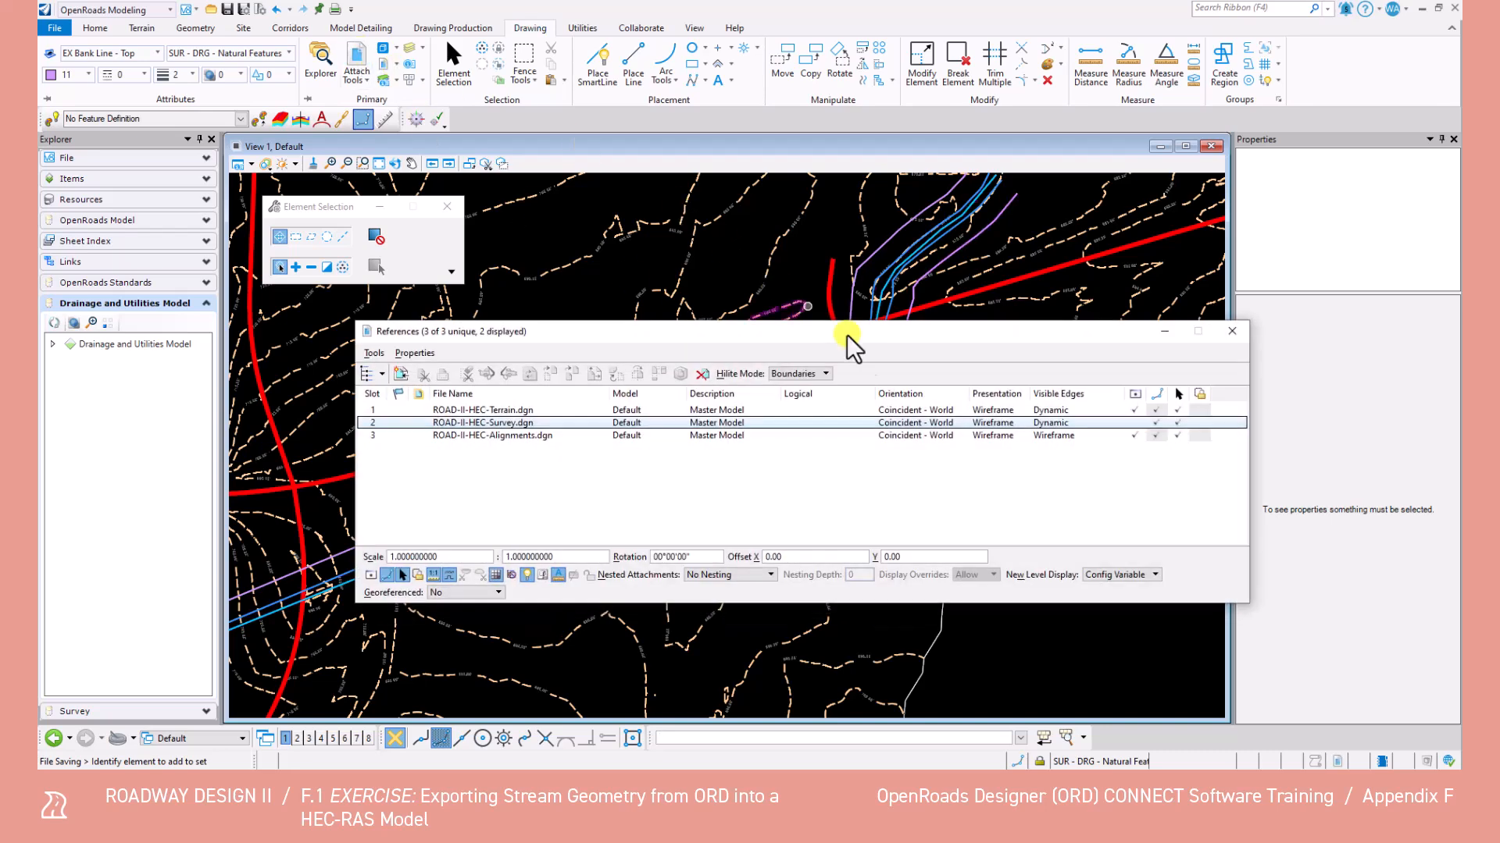
{"action": "left_click", "coordinate": [1134, 423]}
{"action": "left_click", "coordinate": [1232, 331]}
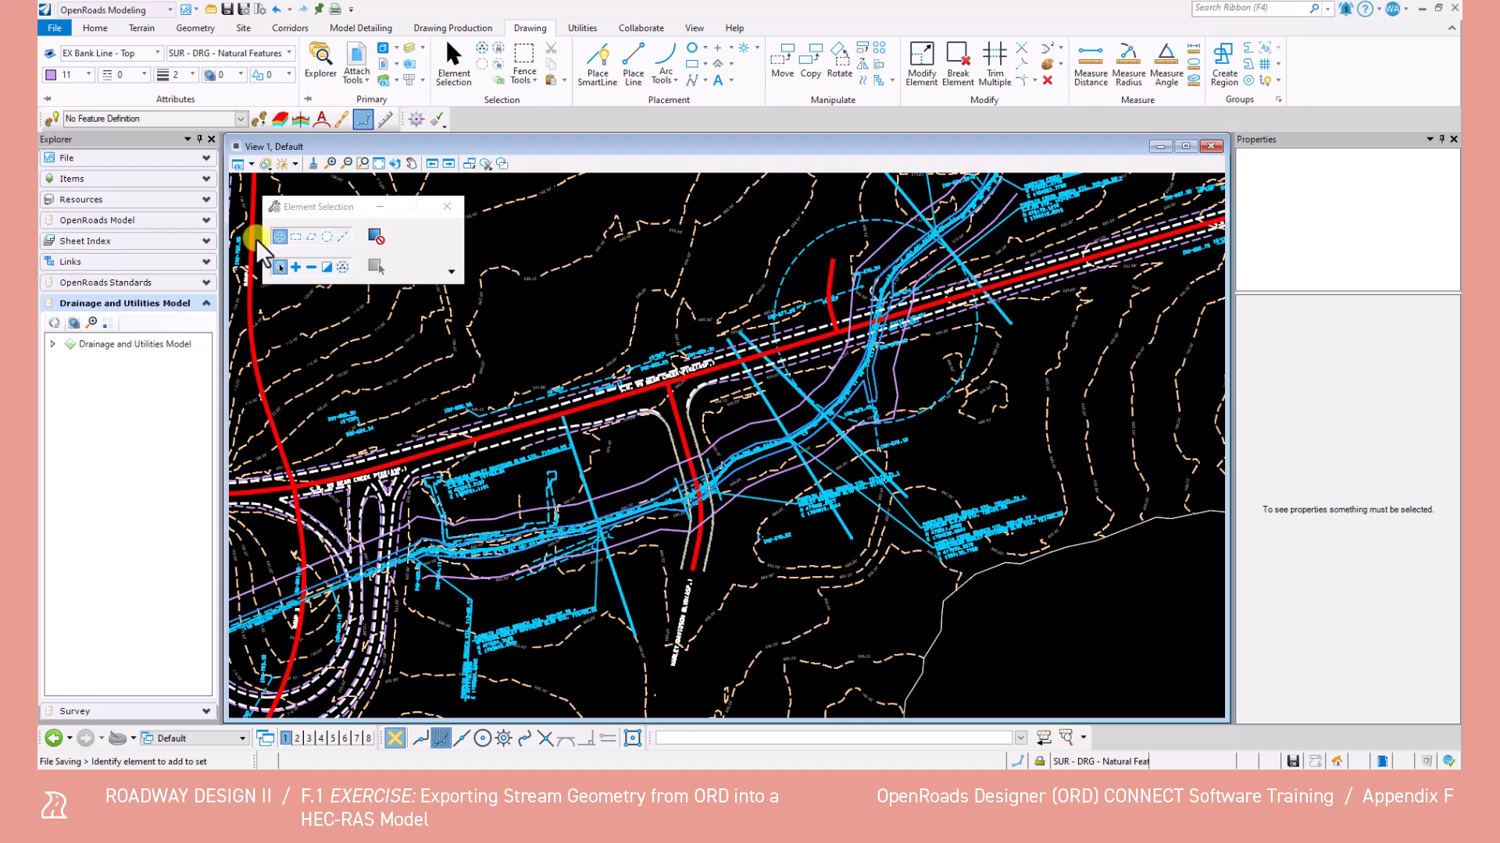
Step: Make the EX XS Line element template active and set the active color to 8
{"action": "left_click", "coordinate": [115, 53]}
{"action": "scroll", "coordinate": [119, 283], "scroll_direction": "down", "scroll_amount": 3}
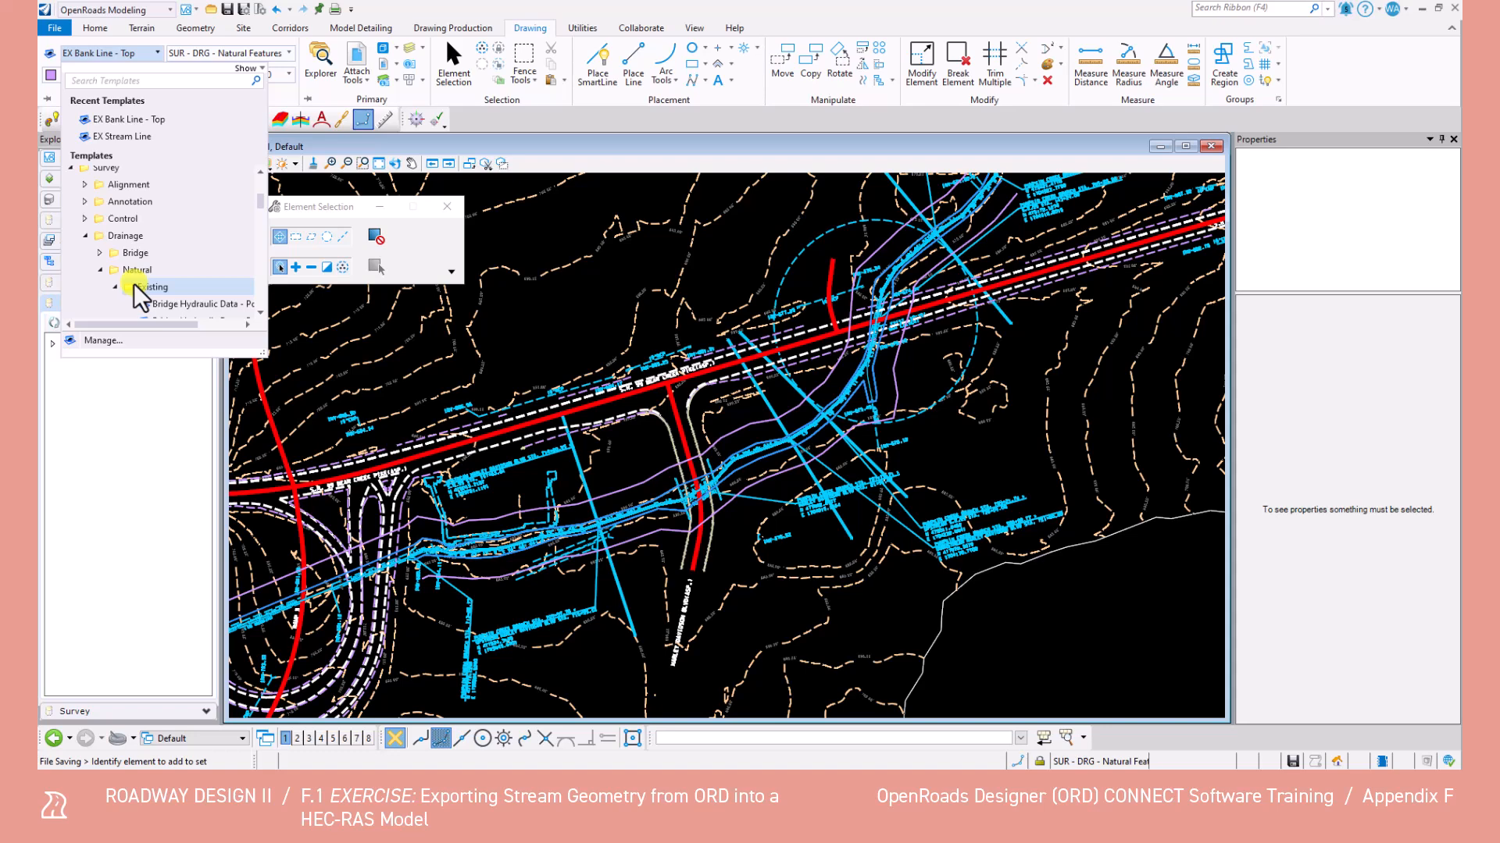
{"action": "scroll", "coordinate": [157, 278], "scroll_direction": "down", "scroll_amount": 5}
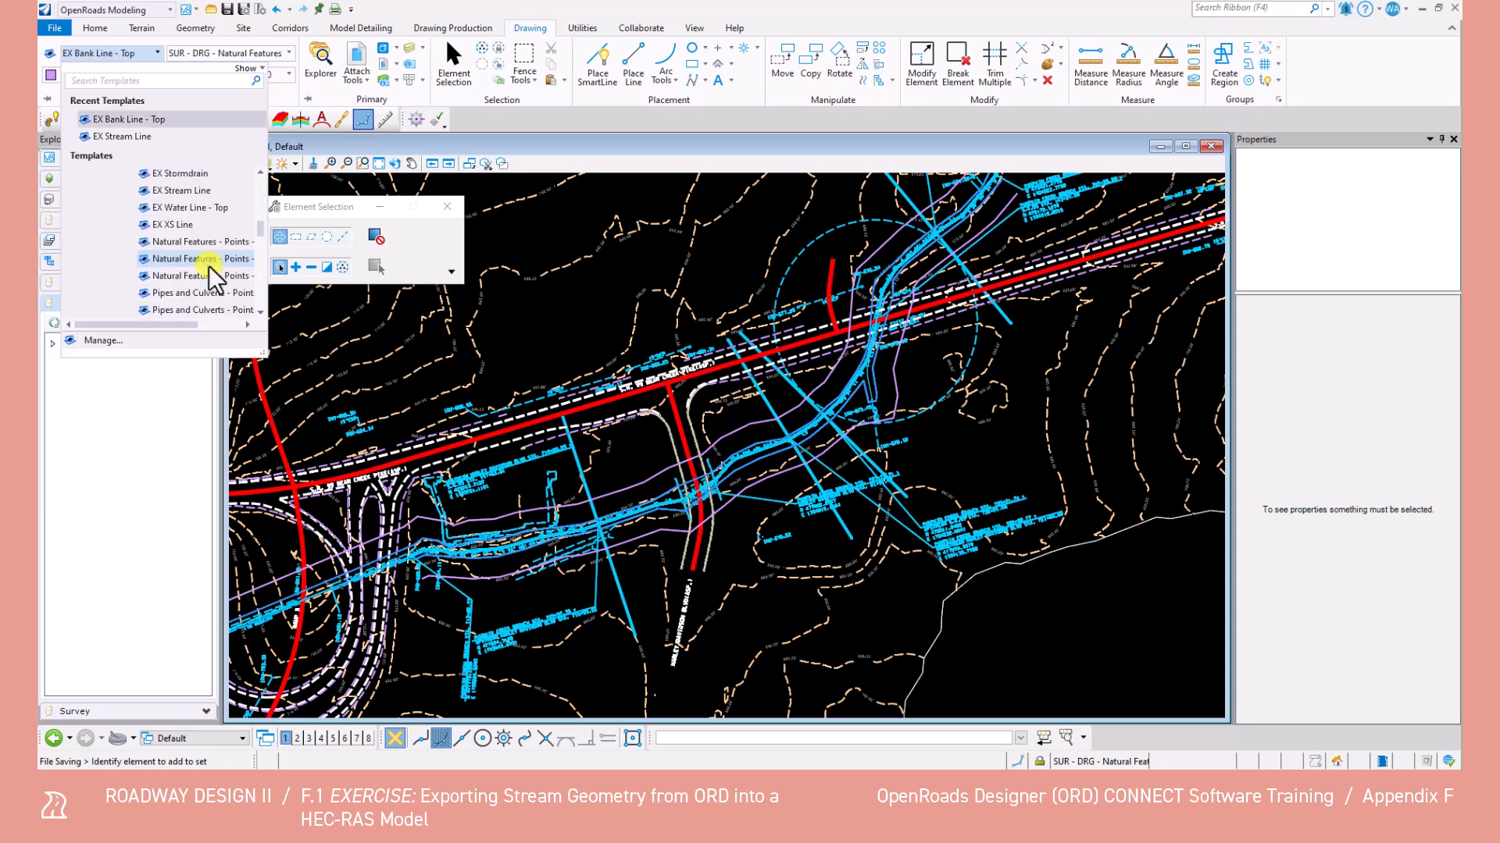
{"action": "left_click", "coordinate": [176, 225]}
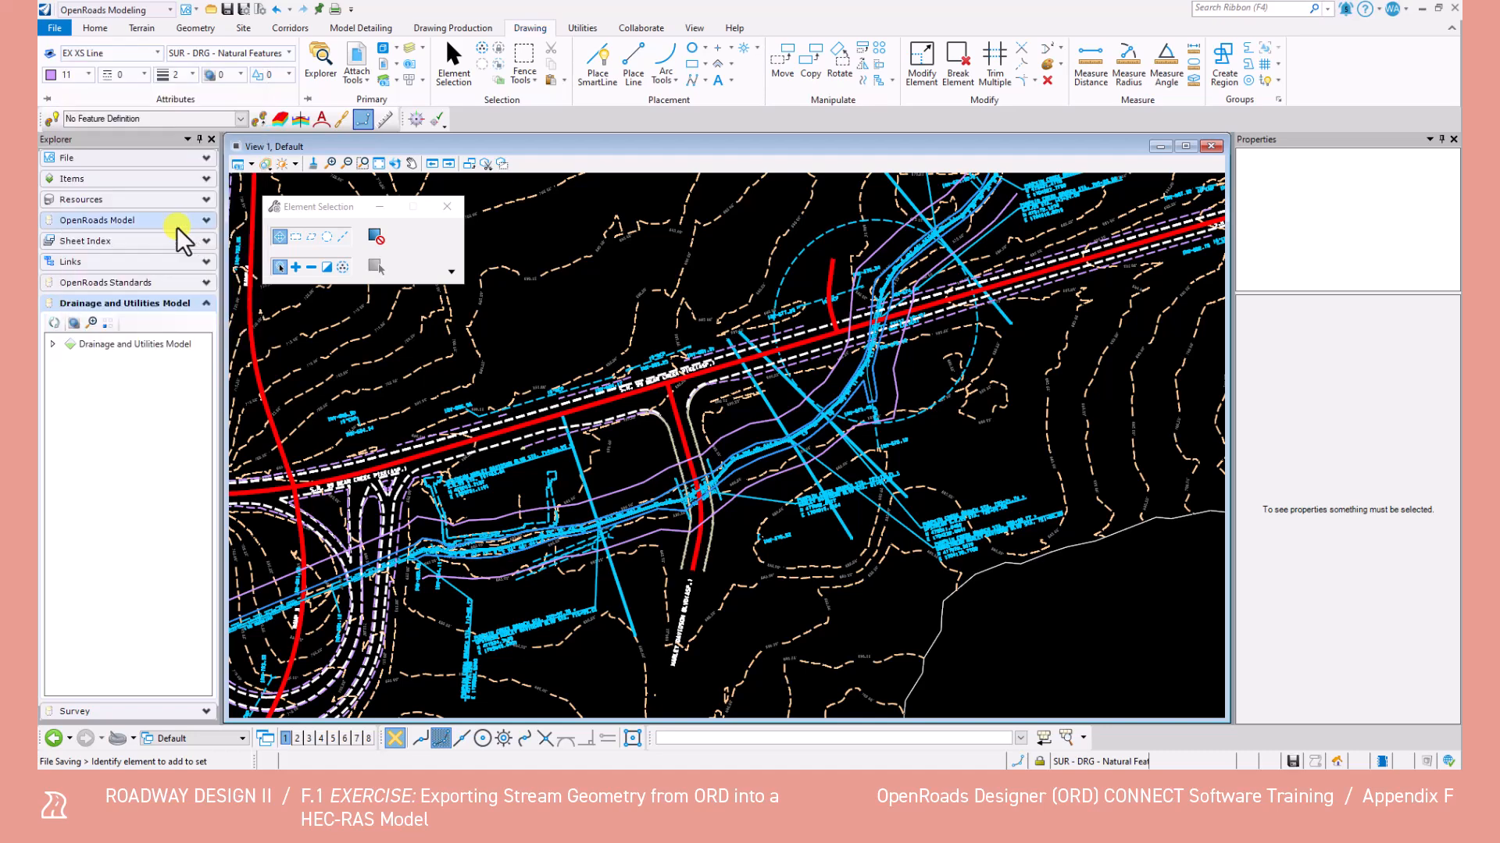
{"action": "left_click", "coordinate": [85, 74]}
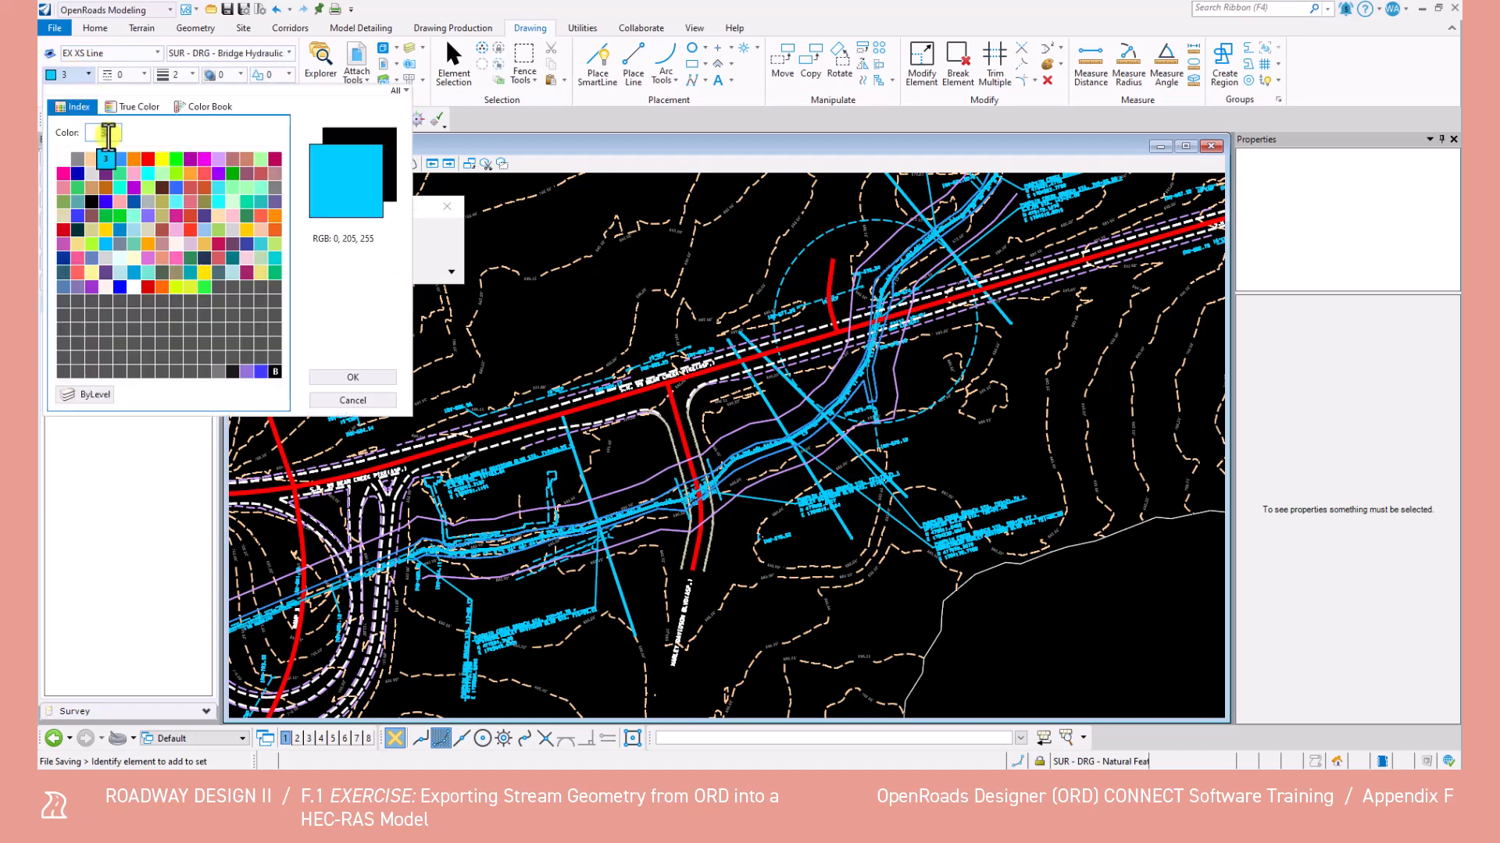
{"action": "key", "text": "Return"}
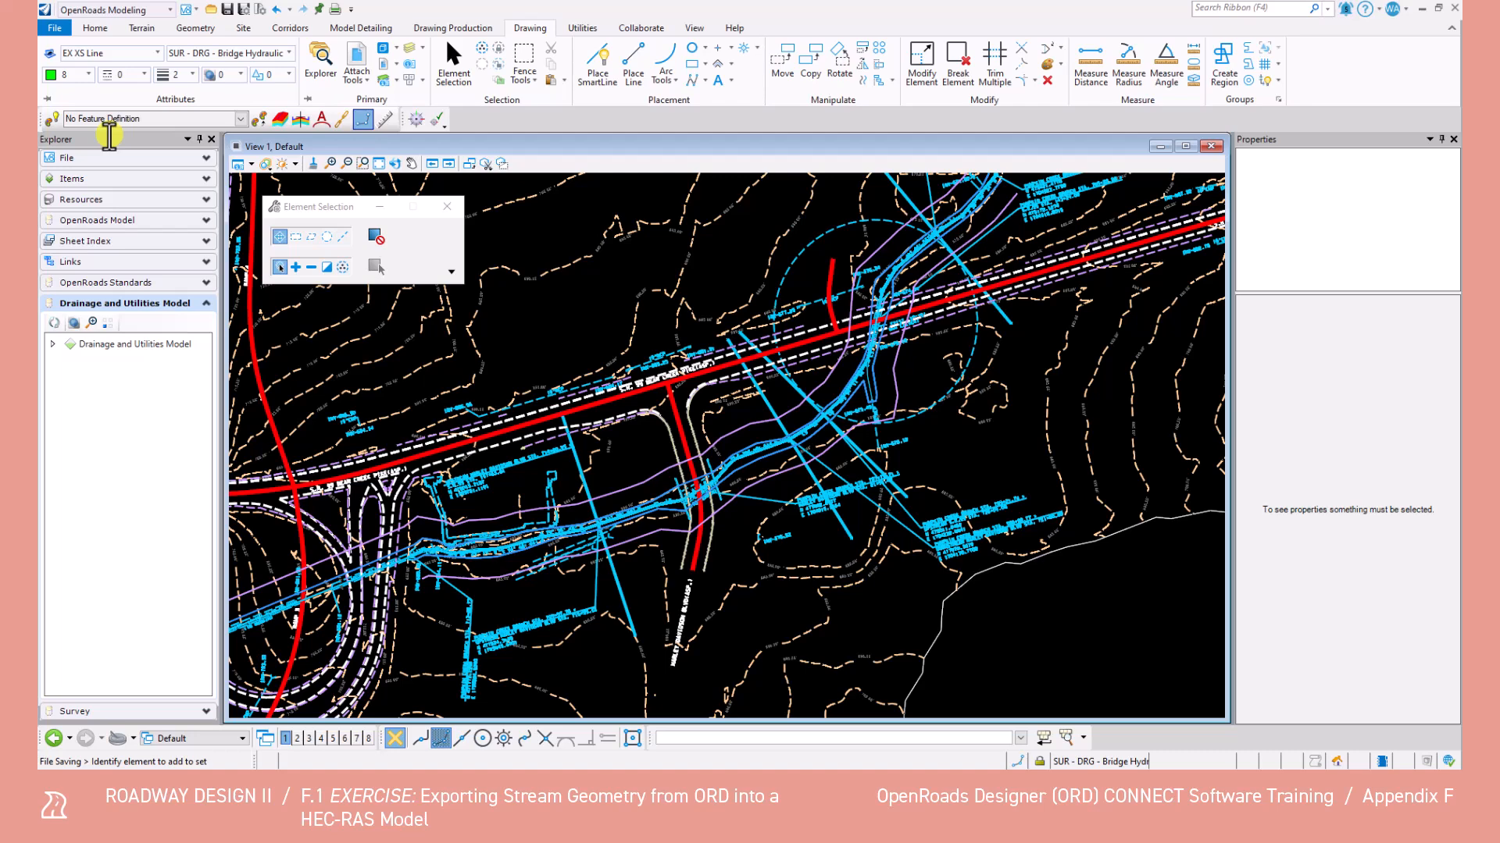
Step: Draw a bent SmartLine cross-section from the pond area through the stream's start at Sta. 700+00.00, ending just north of S.R. 99
{"action": "left_click", "coordinate": [597, 59]}
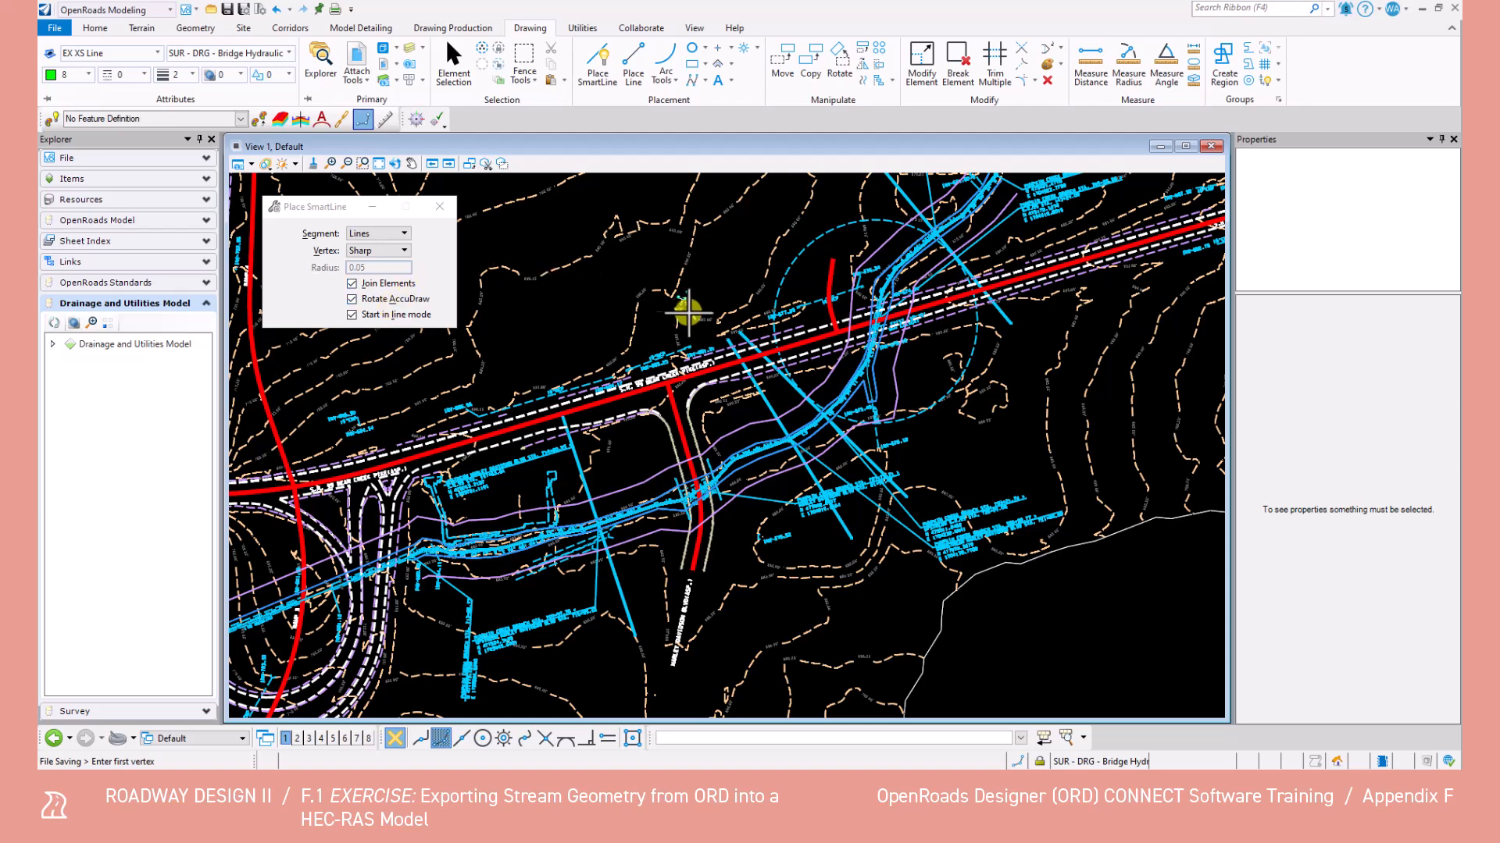
{"action": "scroll", "coordinate": [820, 268], "scroll_direction": "down", "scroll_amount": 3}
{"action": "scroll", "coordinate": [827, 262], "scroll_direction": "up", "scroll_amount": 2}
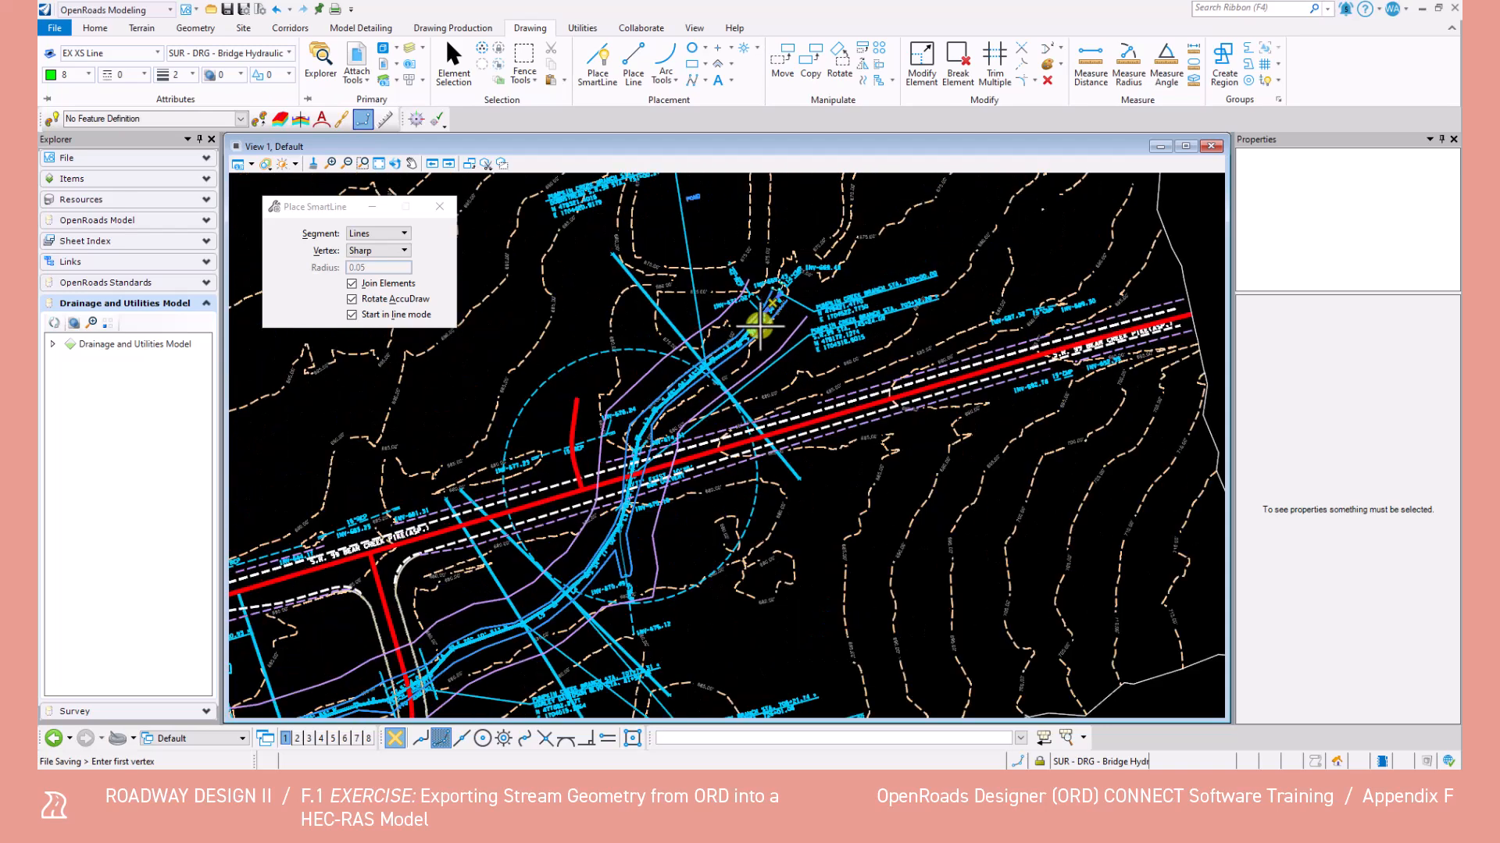
{"action": "scroll", "coordinate": [780, 289], "scroll_direction": "up", "scroll_amount": 1}
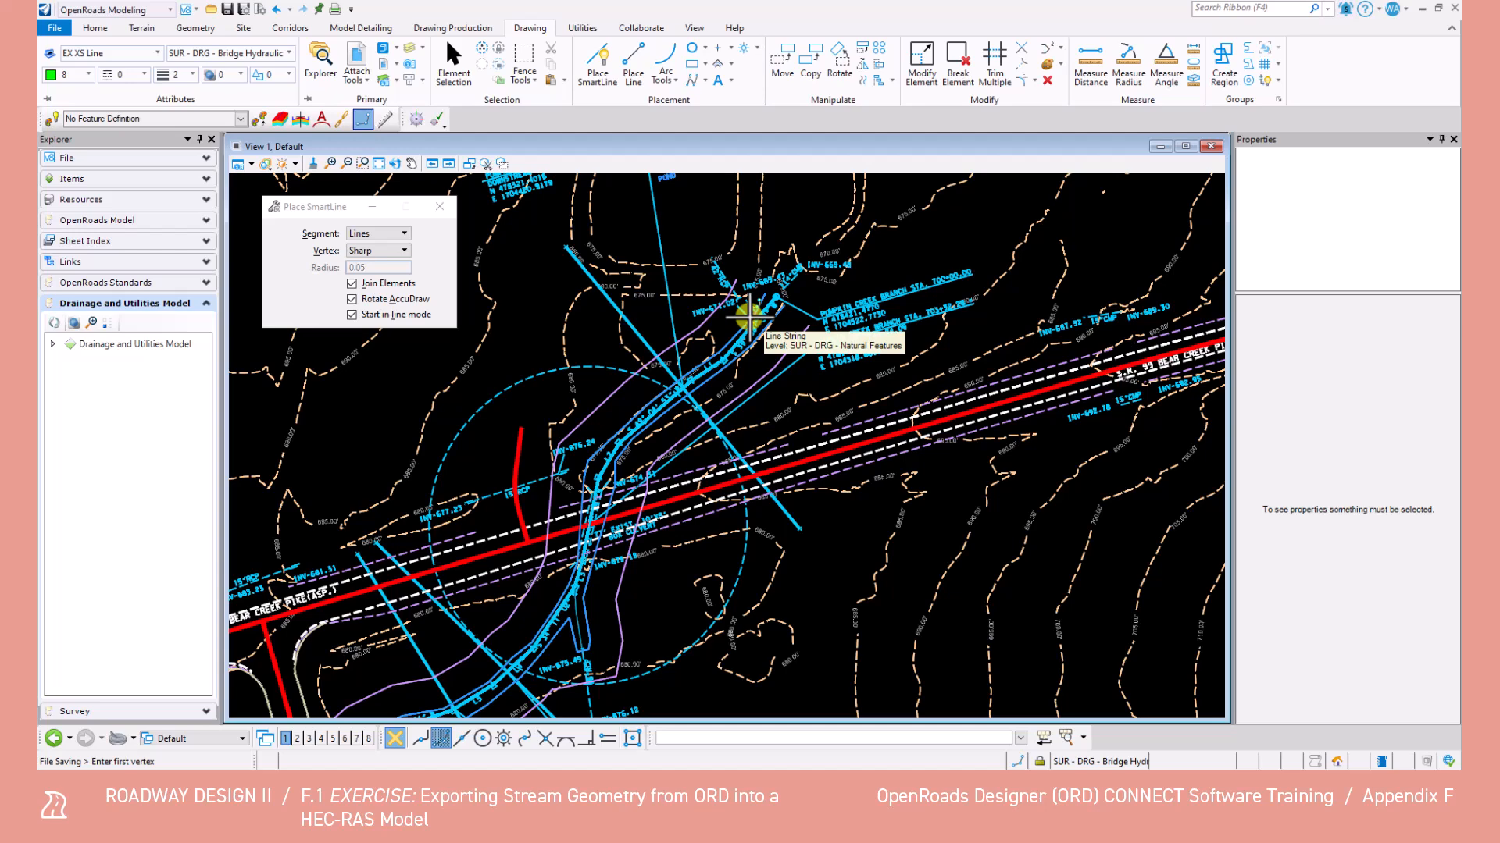
{"action": "middle_click_drag", "start_coordinate": [731, 247], "coordinate": [686, 350]}
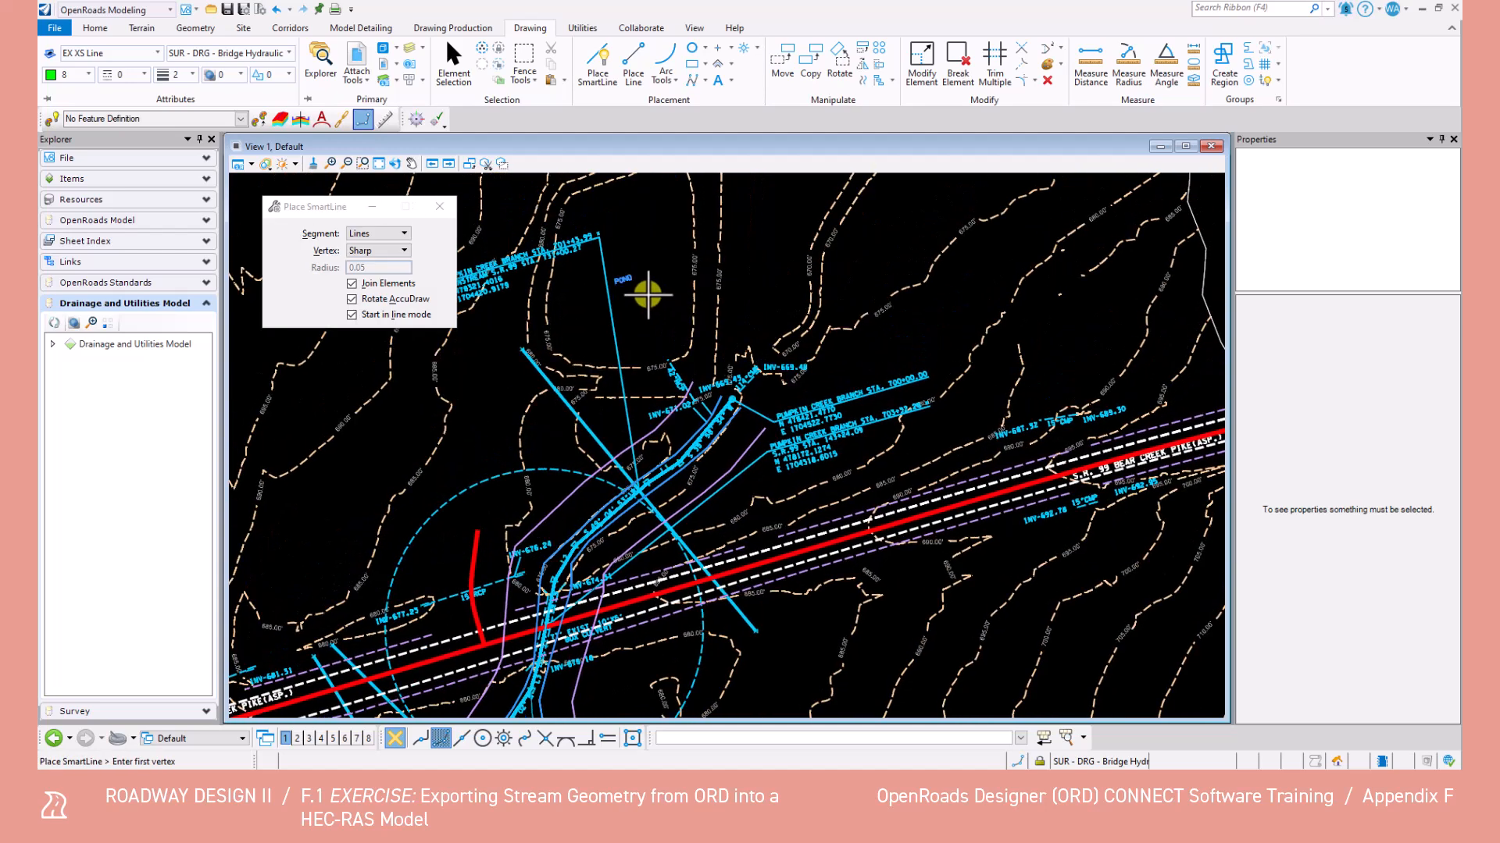
{"action": "left_click", "coordinate": [592, 289]}
{"action": "scroll", "coordinate": [742, 408], "scroll_direction": "up", "scroll_amount": 3}
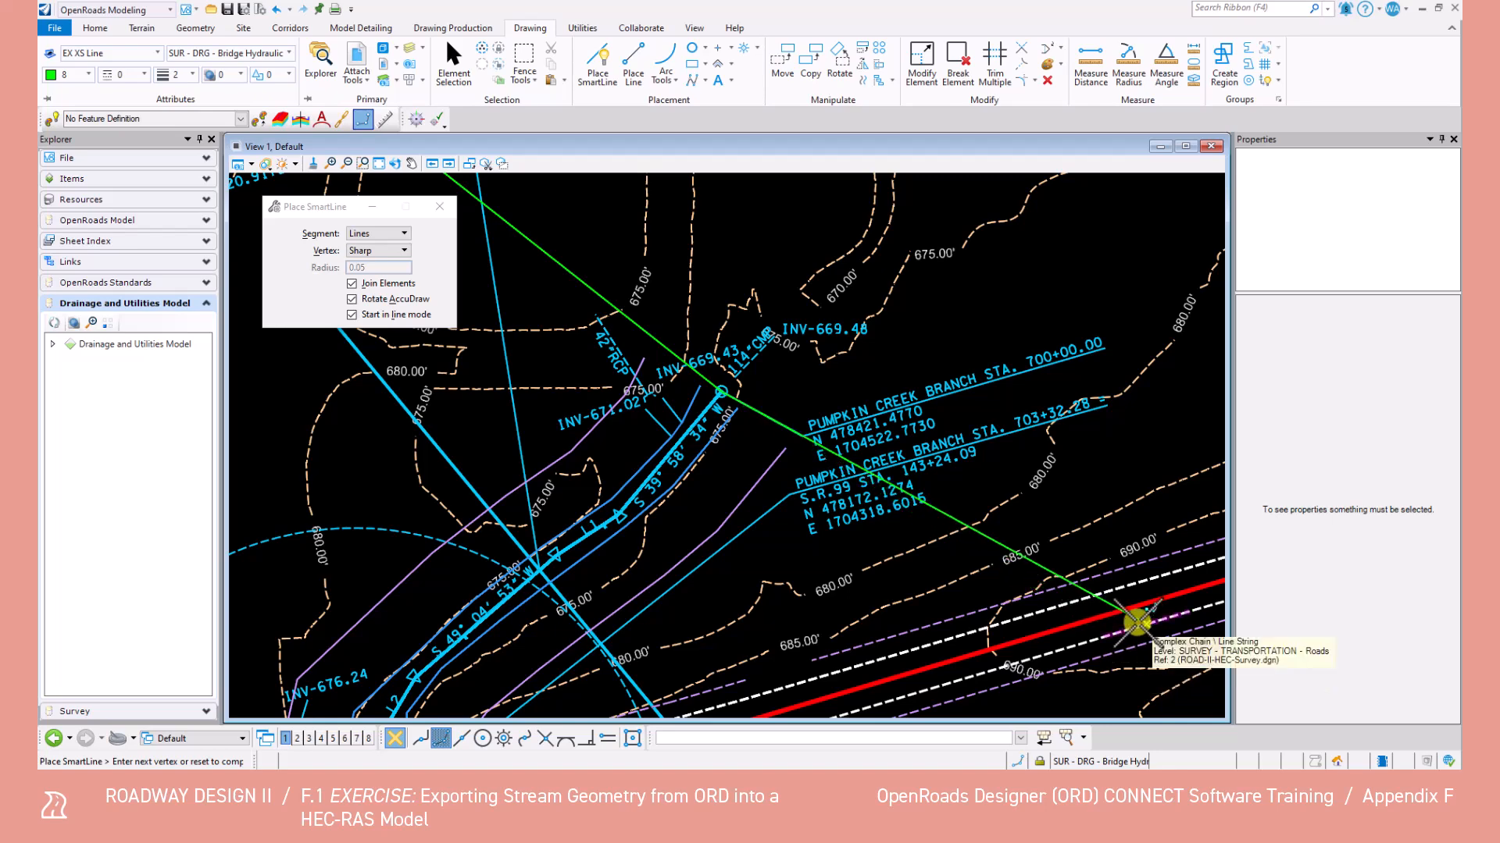
{"action": "left_click", "coordinate": [1039, 567]}
{"action": "scroll", "coordinate": [881, 358], "scroll_direction": "down", "scroll_amount": 3}
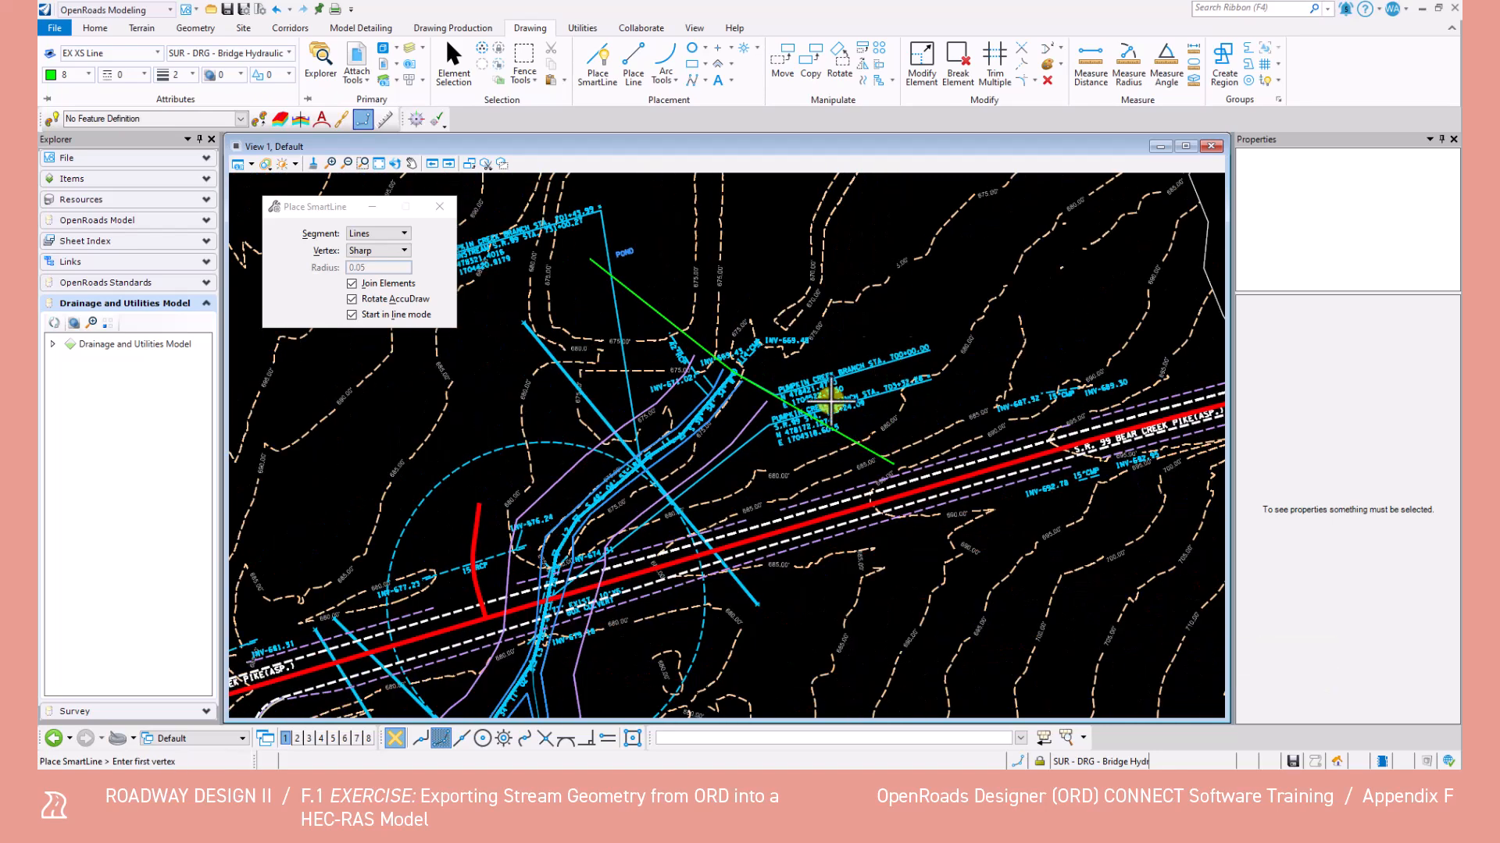
{"action": "right_click", "coordinate": [720, 482]}
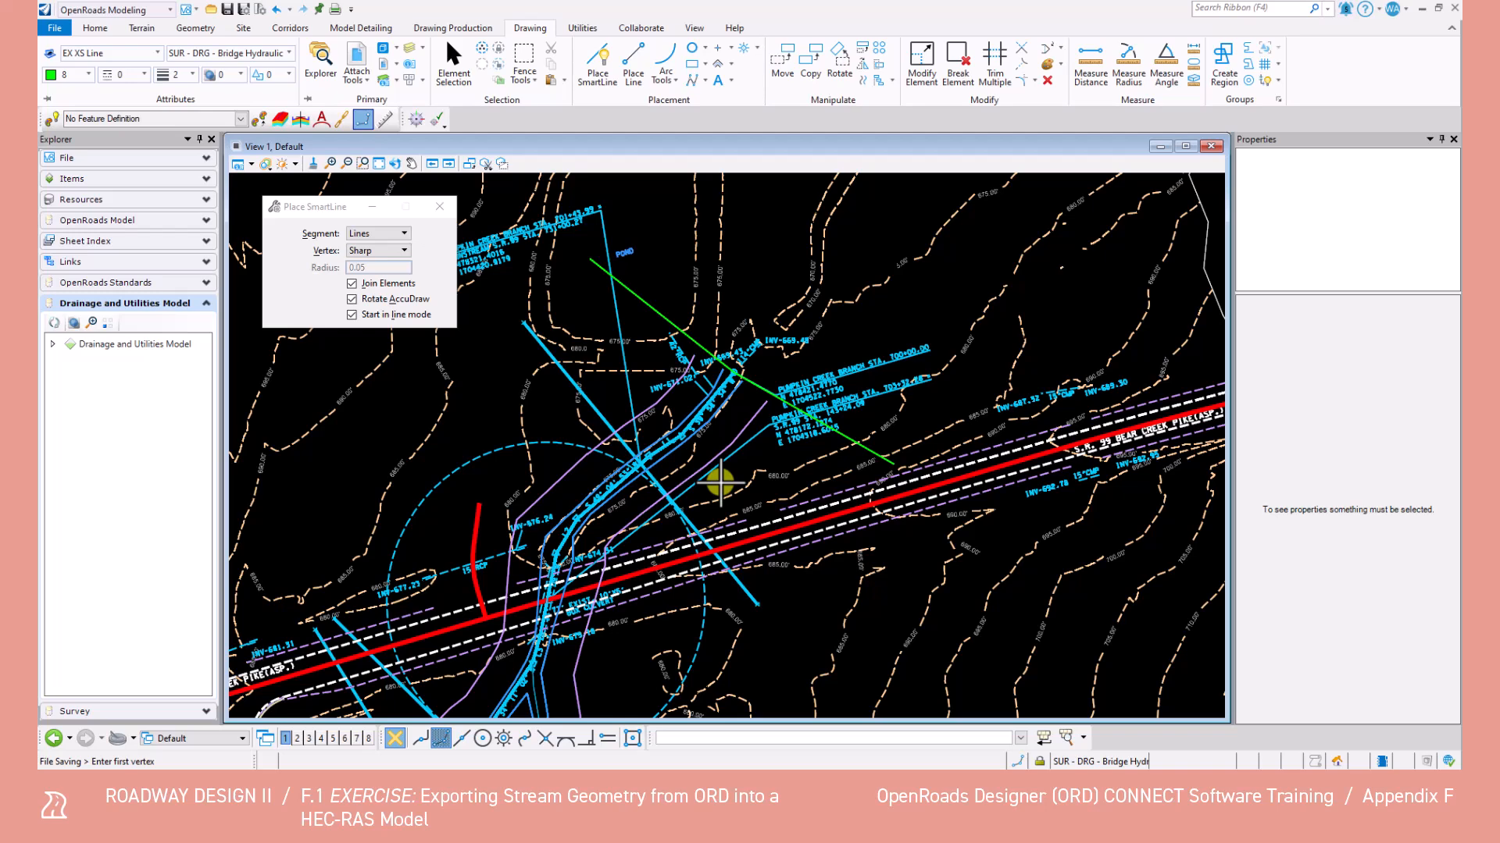
Step: Trace a cross-section over the existing survey line north of S.R. 99, snapping to the stream centerline and ending just short of the road
{"action": "scroll", "coordinate": [617, 528], "scroll_direction": "up", "scroll_amount": 1}
{"action": "mouse_move", "coordinate": [617, 525]}
{"action": "middle_mouse_down"}
{"action": "mouse_move", "coordinate": [820, 260]}
{"action": "mouse_move", "coordinate": [669, 429]}
{"action": "middle_mouse_up"}
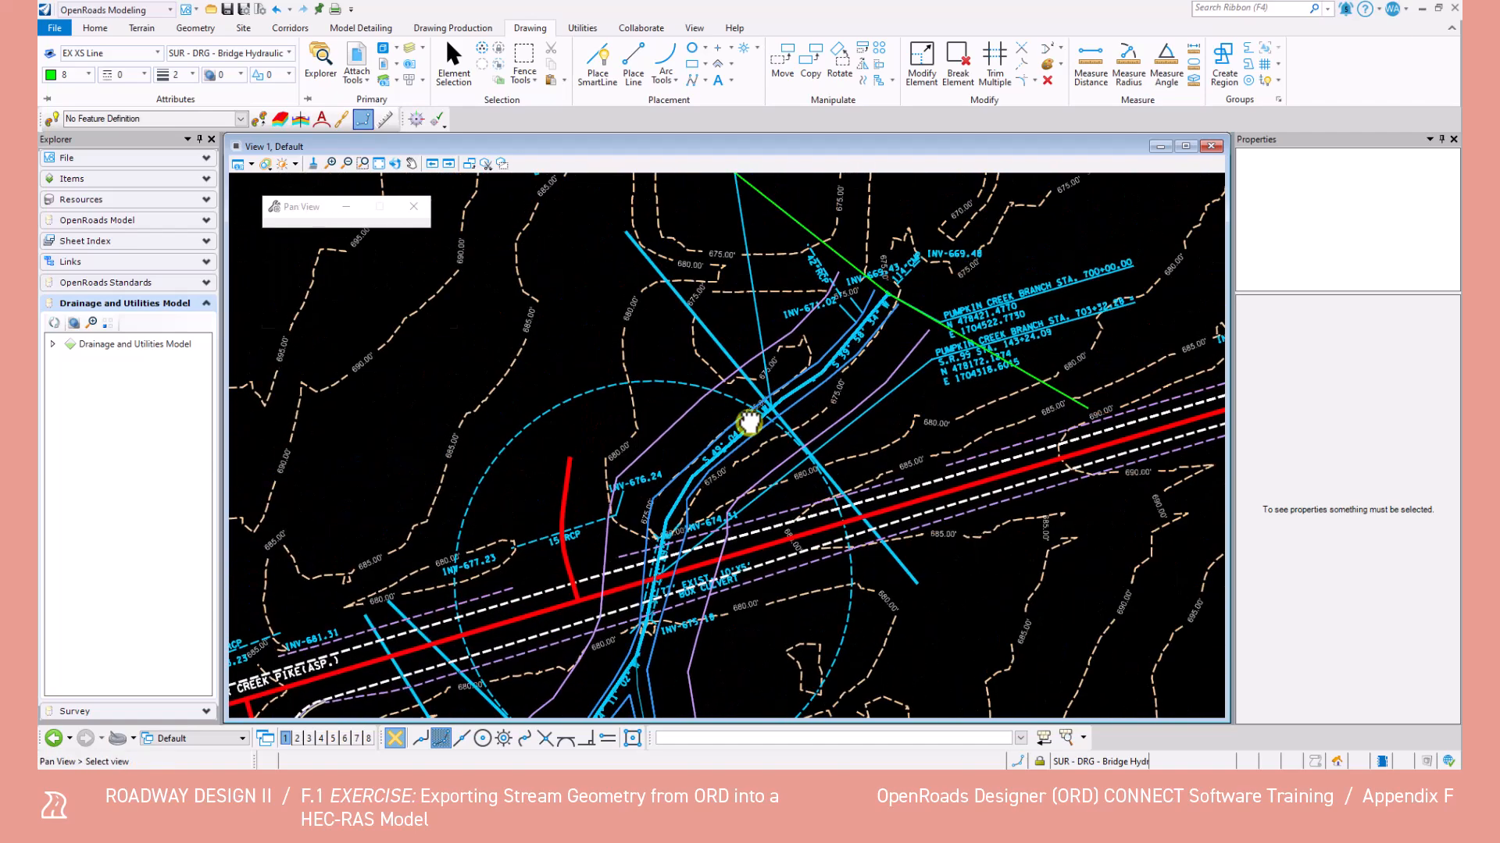
{"action": "scroll", "coordinate": [656, 304], "scroll_direction": "down", "scroll_amount": 1}
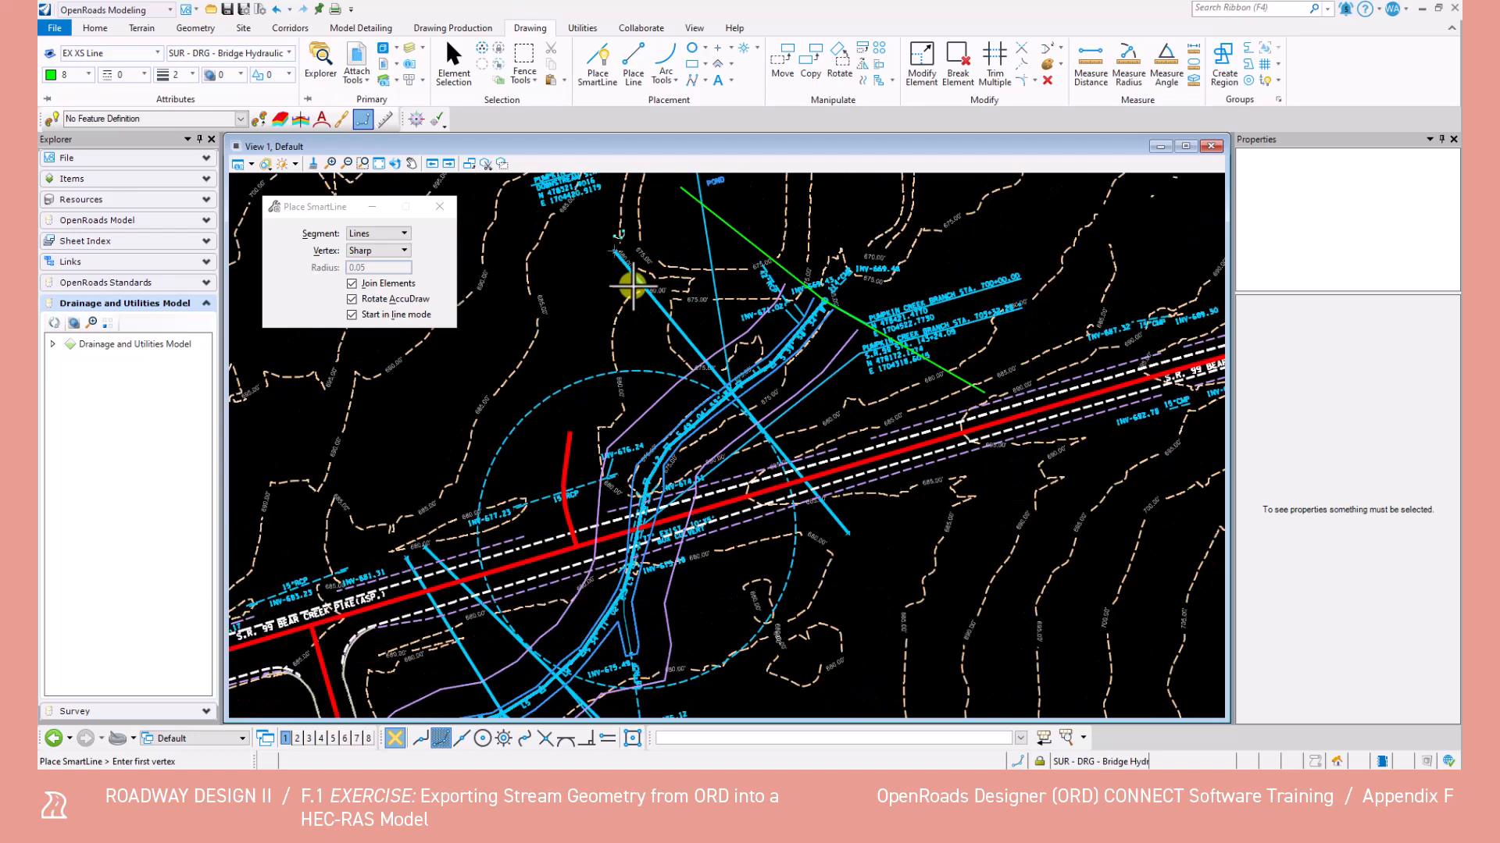
{"action": "scroll", "coordinate": [703, 358], "scroll_direction": "up", "scroll_amount": 5}
{"action": "left_click", "coordinate": [721, 381]}
{"action": "scroll", "coordinate": [722, 381], "scroll_direction": "up", "scroll_amount": 2}
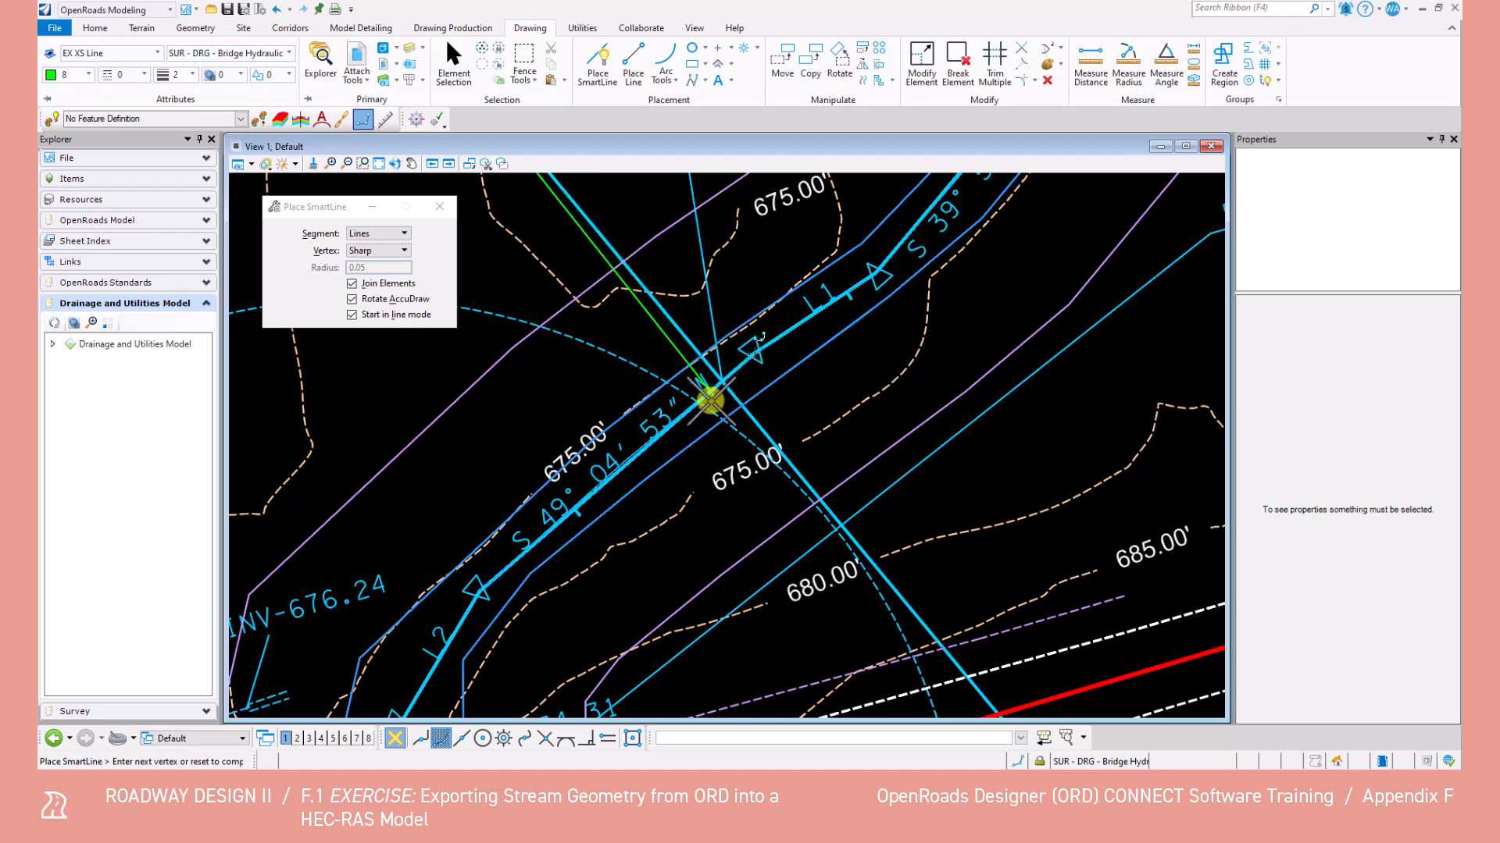
{"action": "left_click", "coordinate": [633, 738]}
{"action": "left_click", "coordinate": [722, 381]}
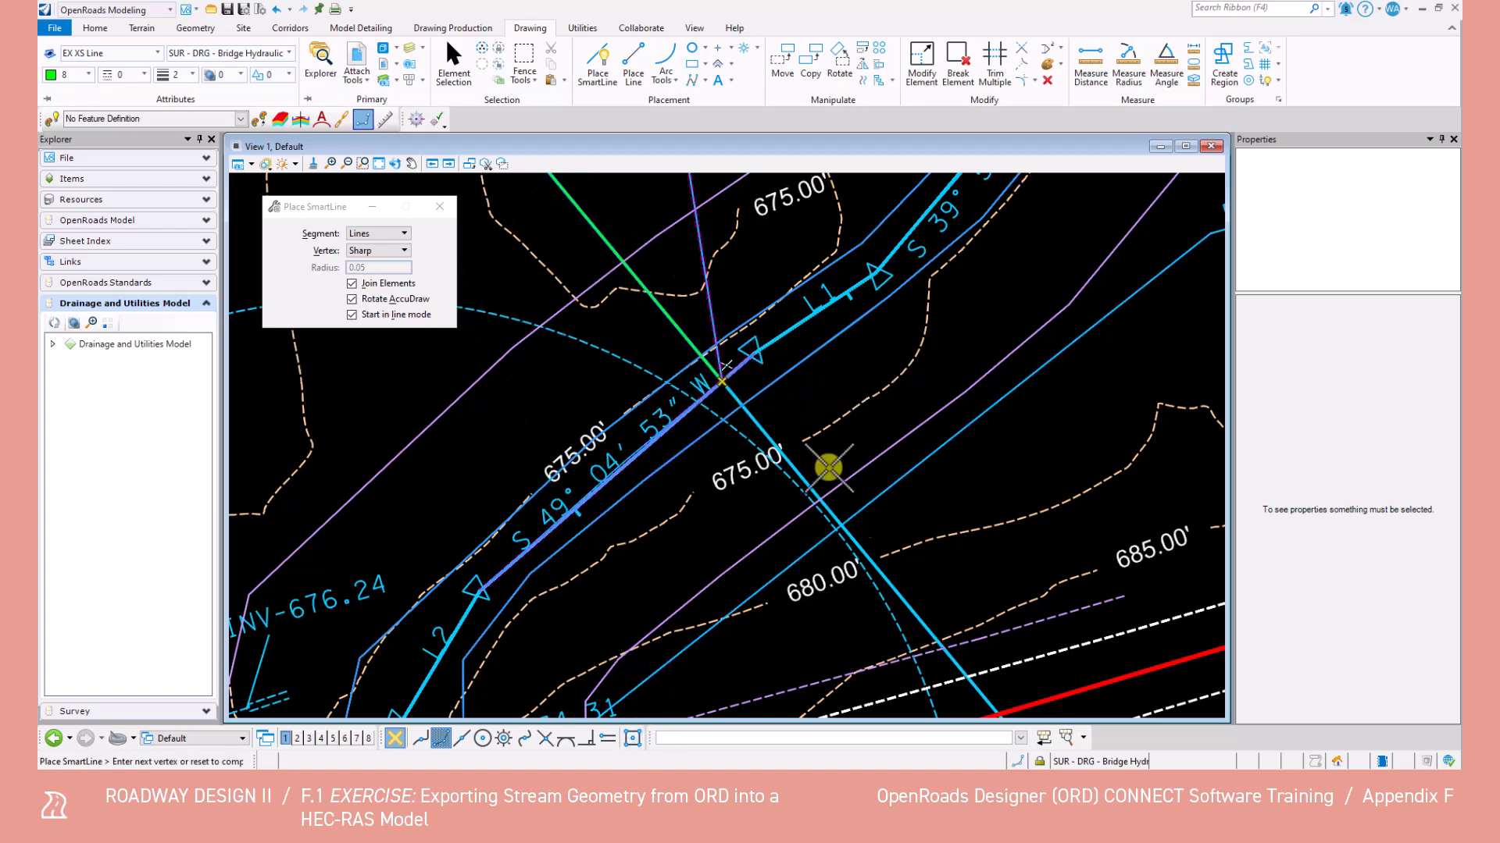
{"action": "scroll", "coordinate": [722, 381], "scroll_direction": "down", "scroll_amount": 2}
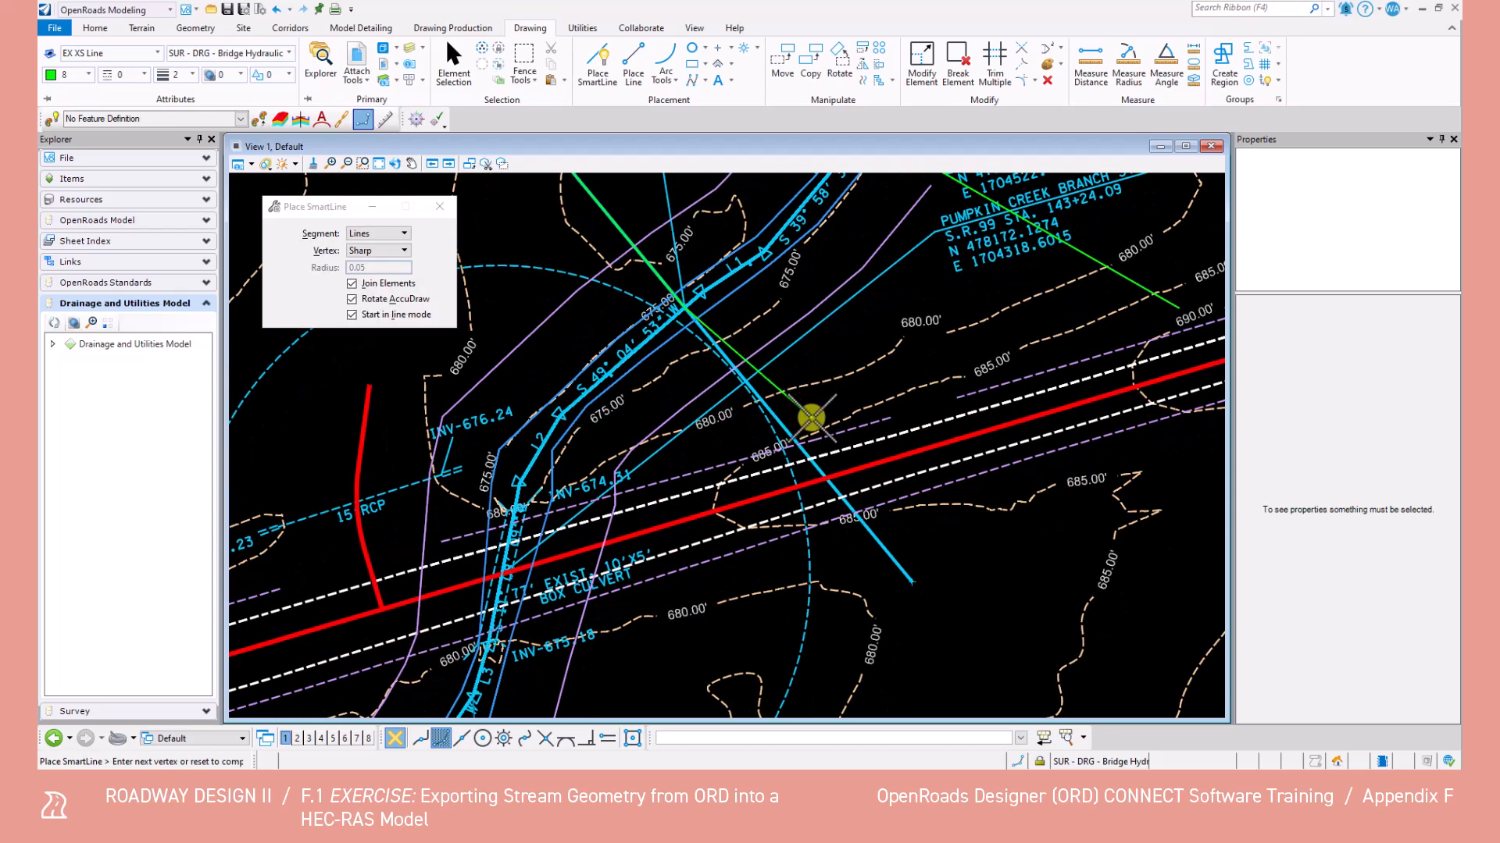
{"action": "left_click", "coordinate": [633, 738]}
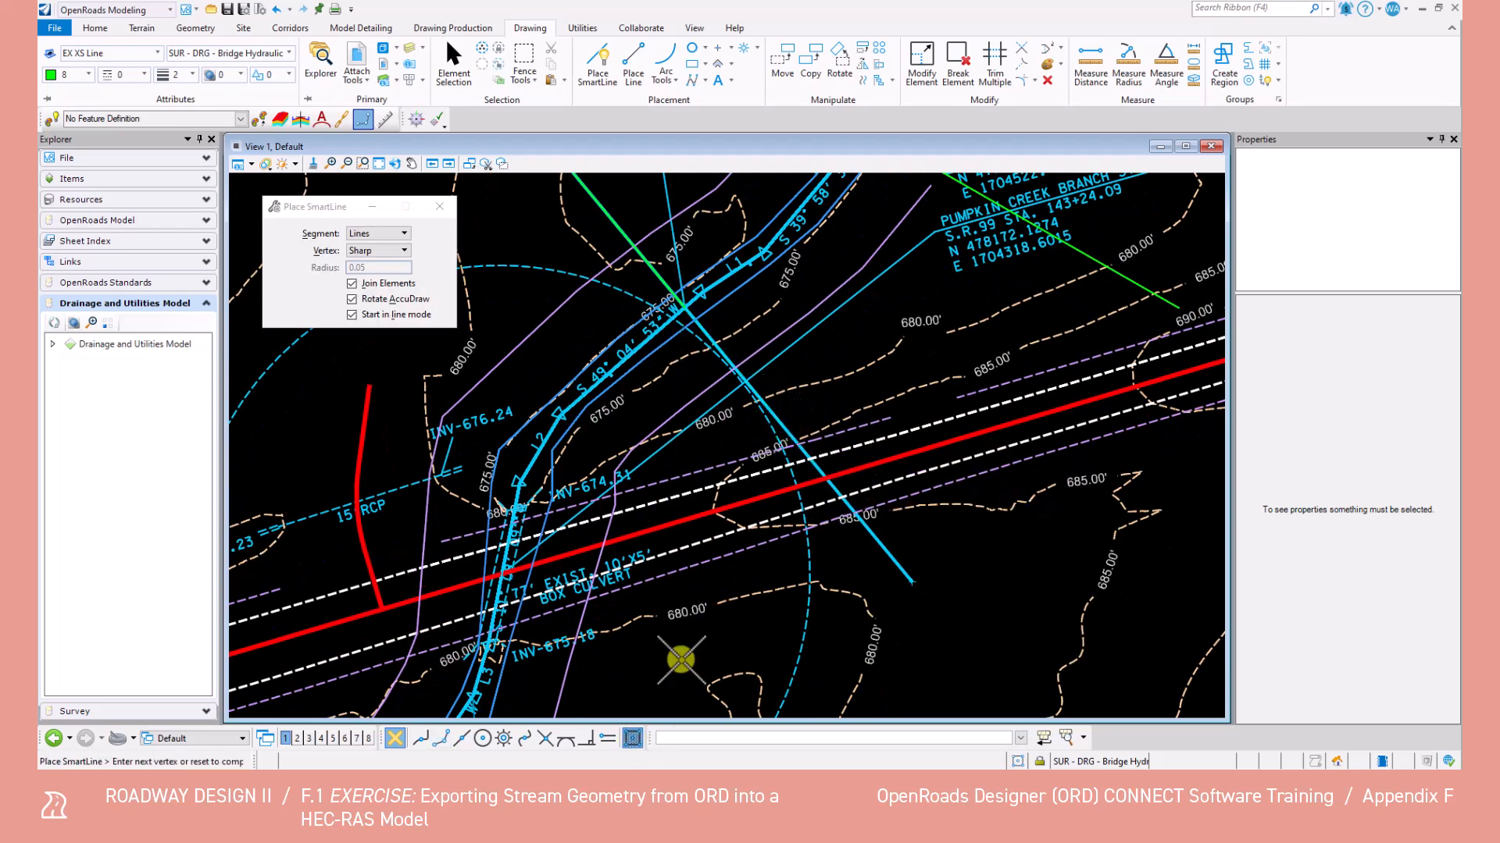
{"action": "left_click", "coordinate": [784, 429]}
{"action": "right_click", "coordinate": [827, 346]}
Step: Draw a bent cross-section across the stream just north of S.R. 99, with a vertex on the centerline at the box culvert
{"action": "scroll", "coordinate": [820, 349], "scroll_direction": "down", "scroll_amount": 2}
{"action": "scroll", "coordinate": [606, 351], "scroll_direction": "up", "scroll_amount": 2}
{"action": "left_click", "coordinate": [478, 444]}
{"action": "left_click", "coordinate": [617, 479]}
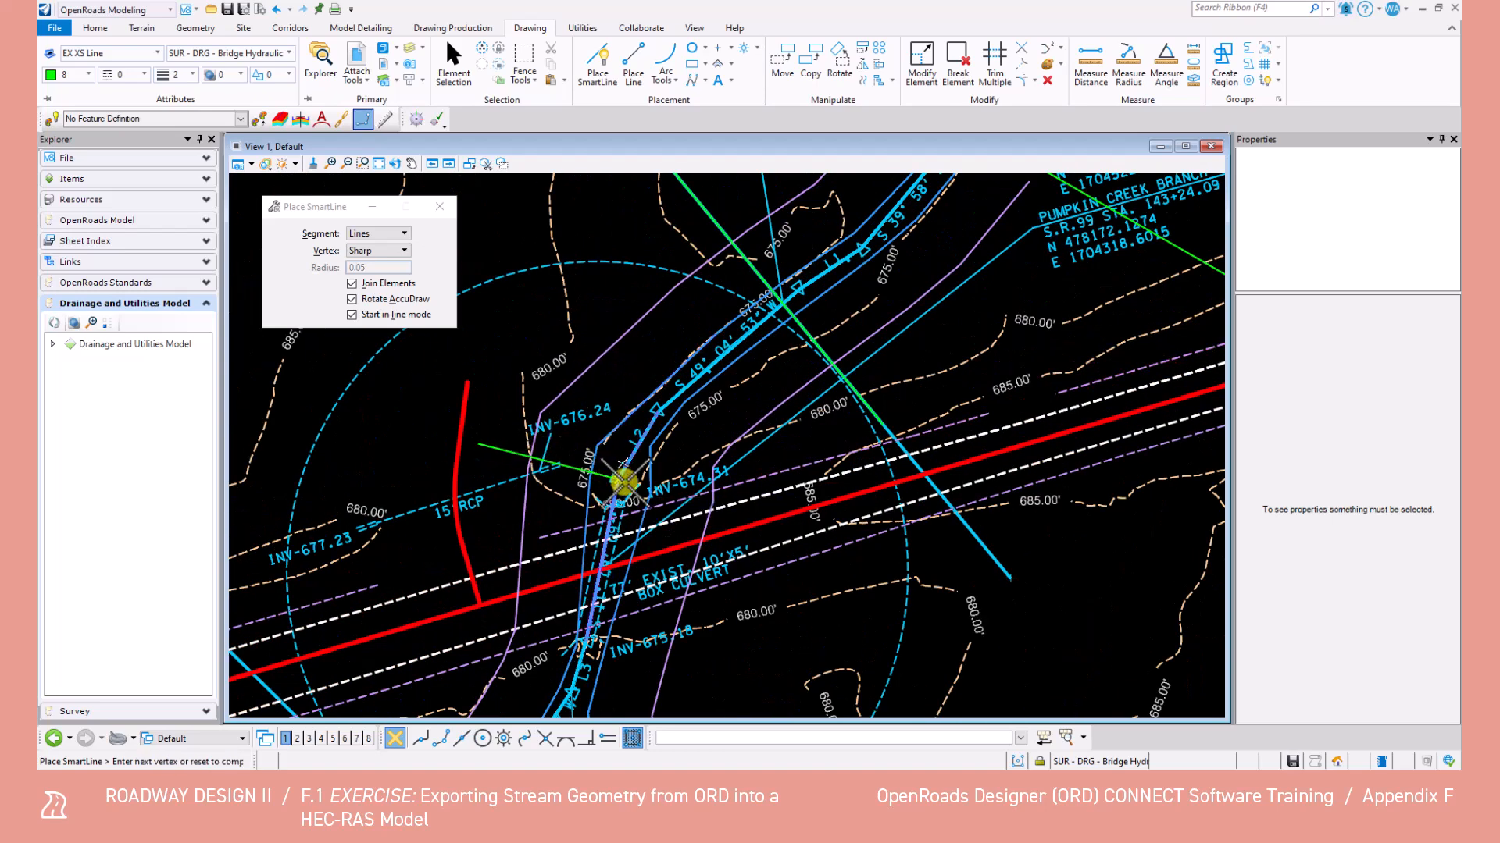
{"action": "left_click", "coordinate": [778, 459]}
{"action": "right_click", "coordinate": [779, 570]}
Step: Draw a bent cross-section starting north of S.R. 99, turning south of the road and crossing the stream below the box culvert
{"action": "scroll", "coordinate": [777, 569], "scroll_direction": "down", "scroll_amount": 2}
{"action": "middle_click_drag", "start_coordinate": [767, 557], "coordinate": [861, 325]}
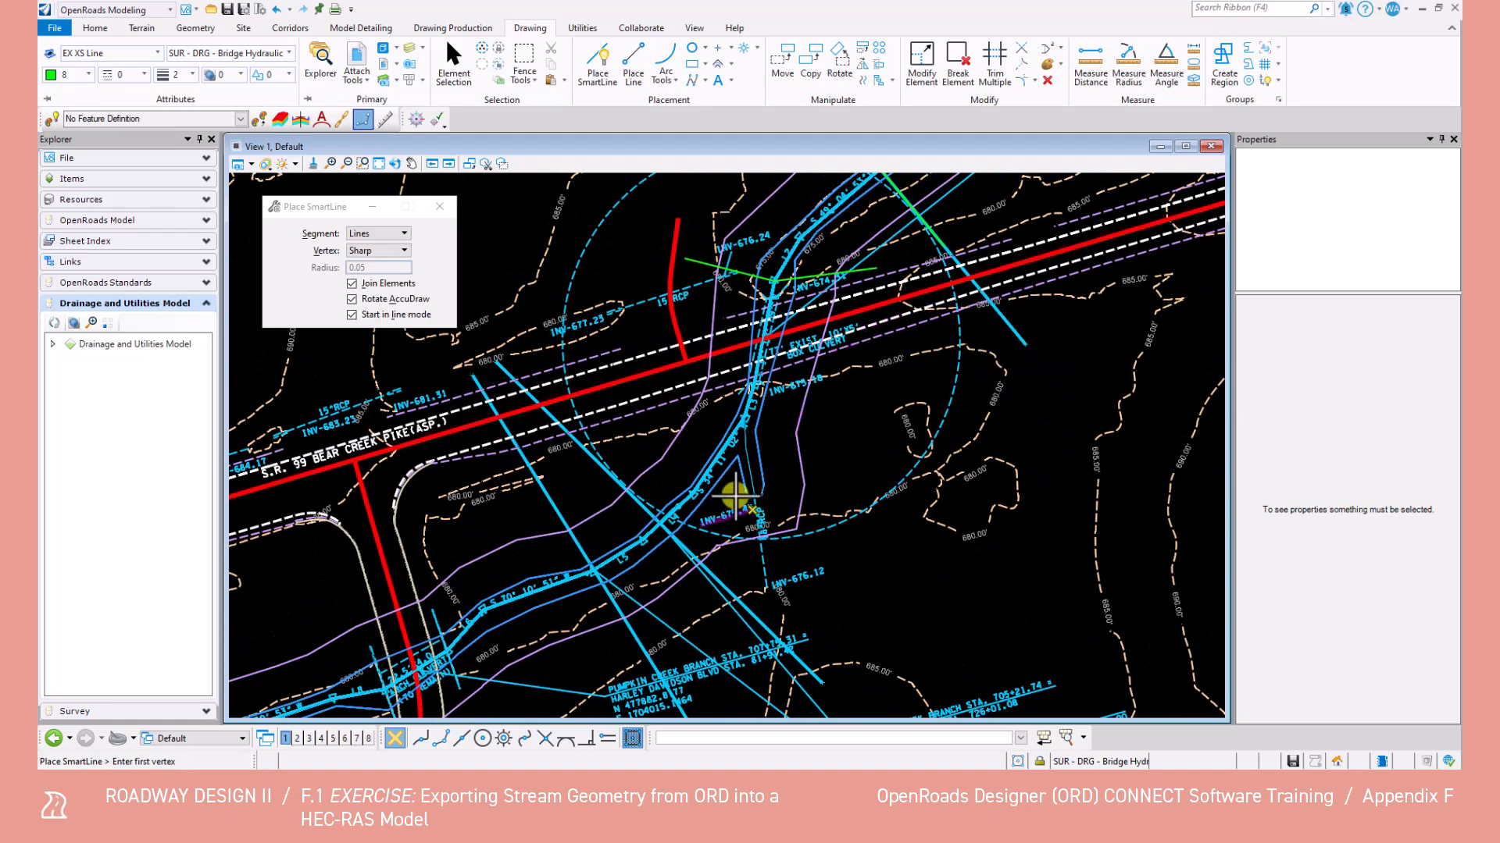
{"action": "scroll", "coordinate": [756, 395], "scroll_direction": "up", "scroll_amount": 1}
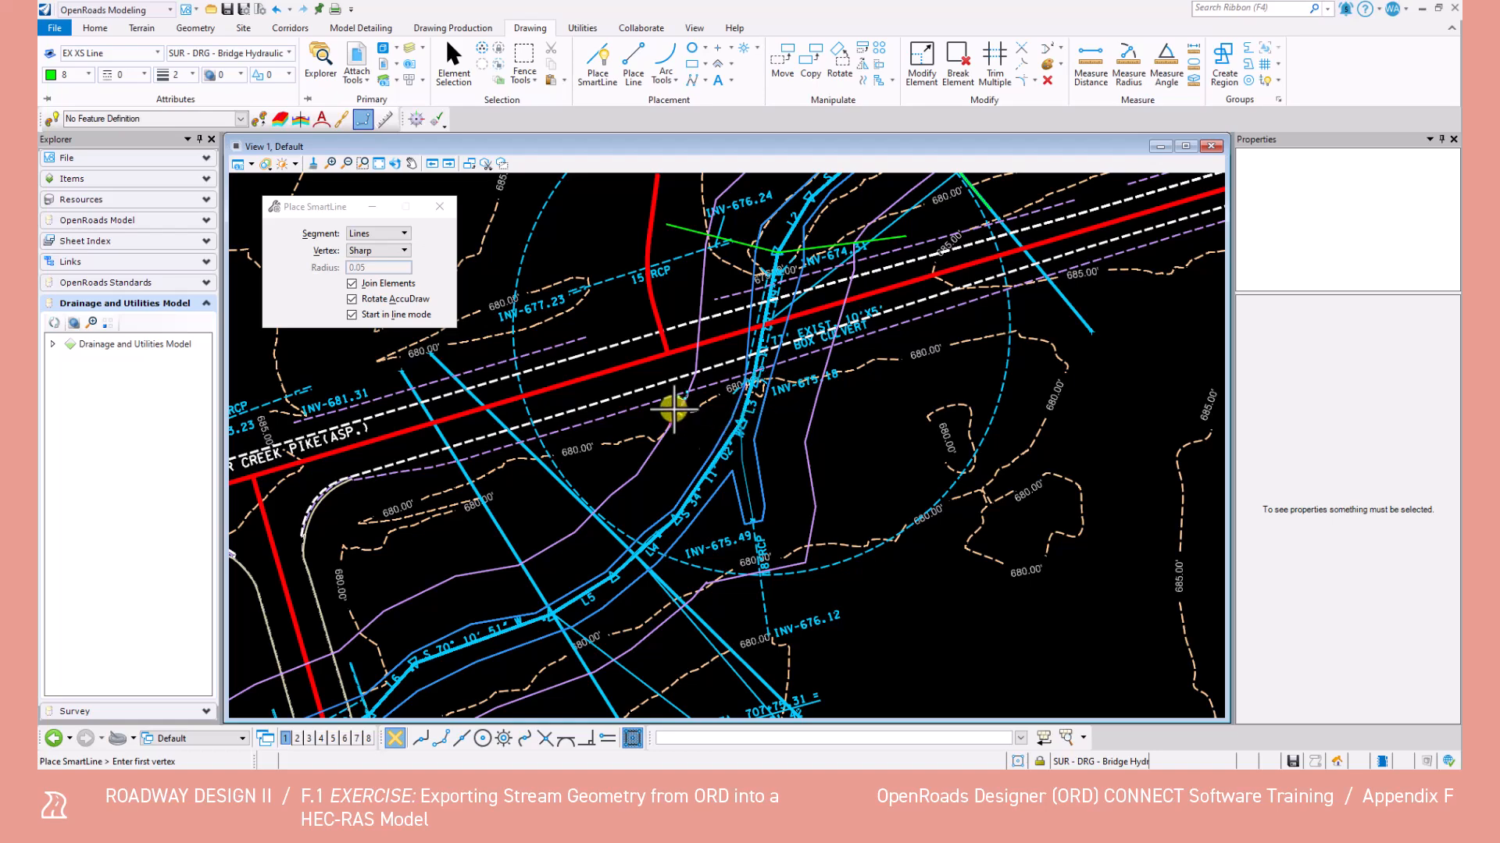
{"action": "left_click", "coordinate": [546, 267]}
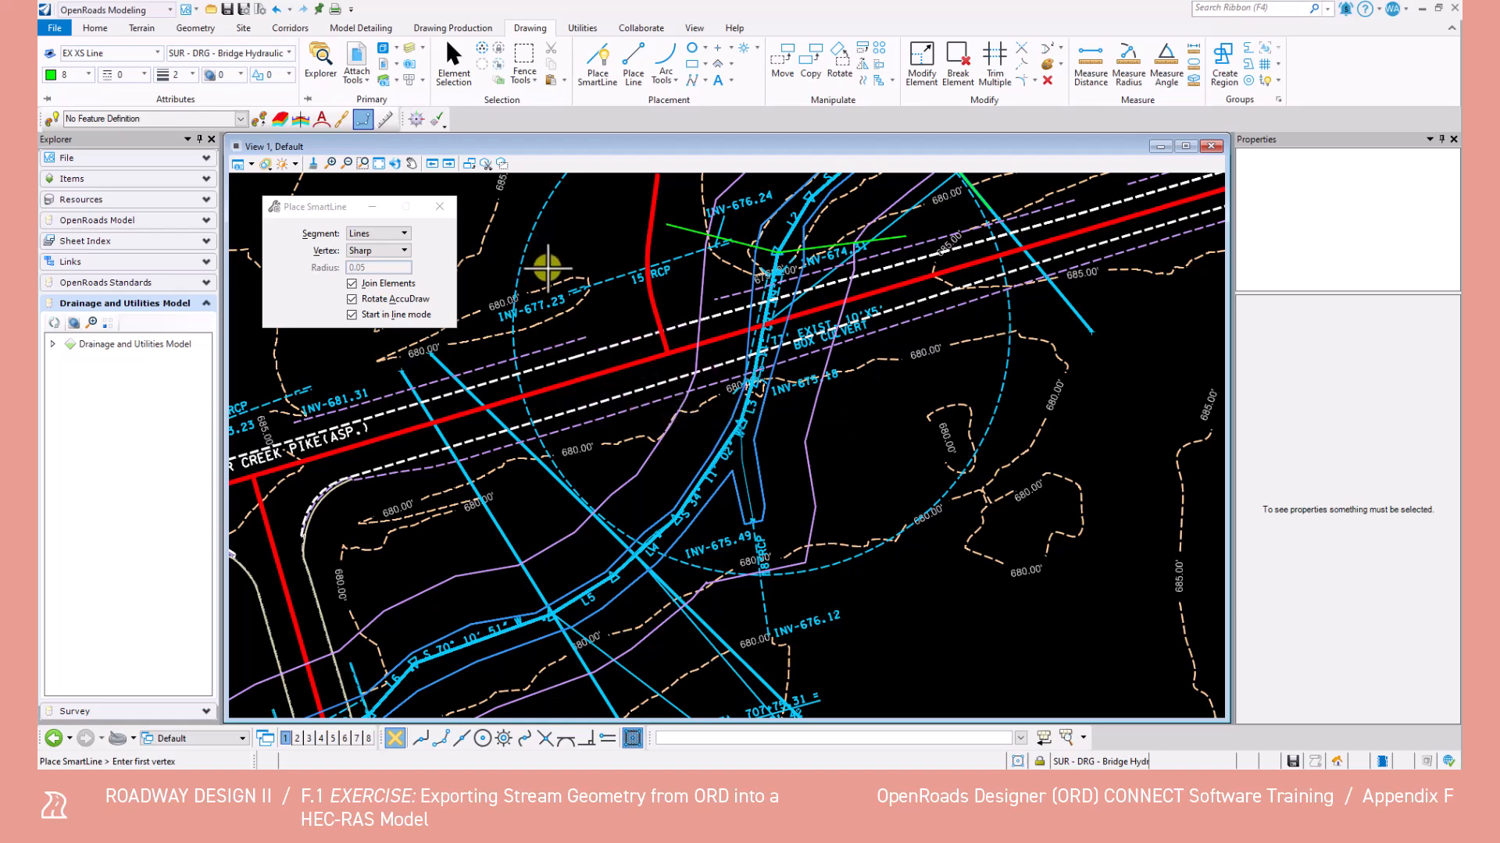
{"action": "left_click", "coordinate": [680, 409]}
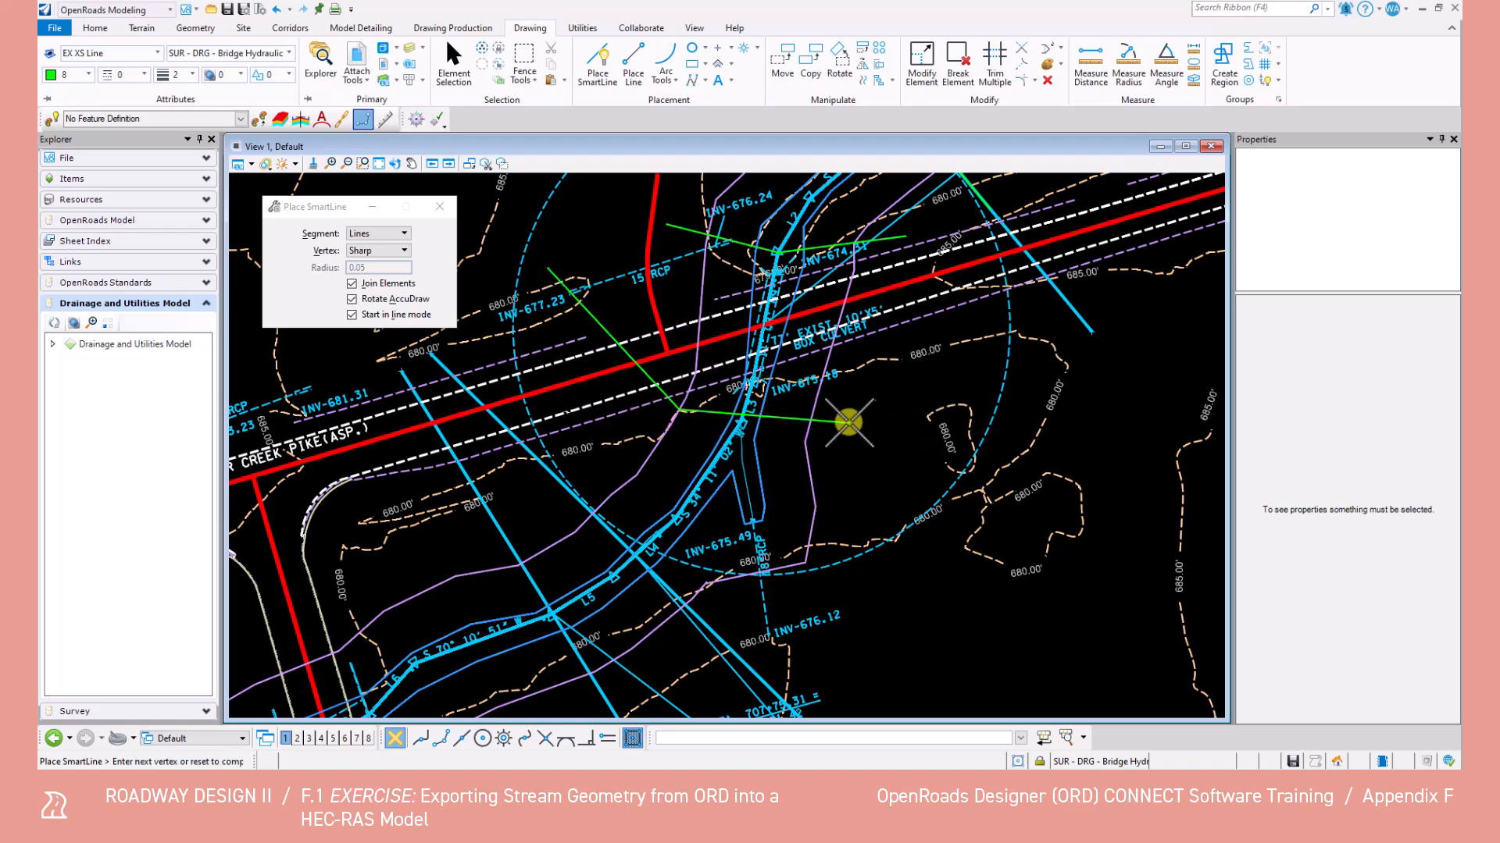
{"action": "left_click", "coordinate": [827, 419]}
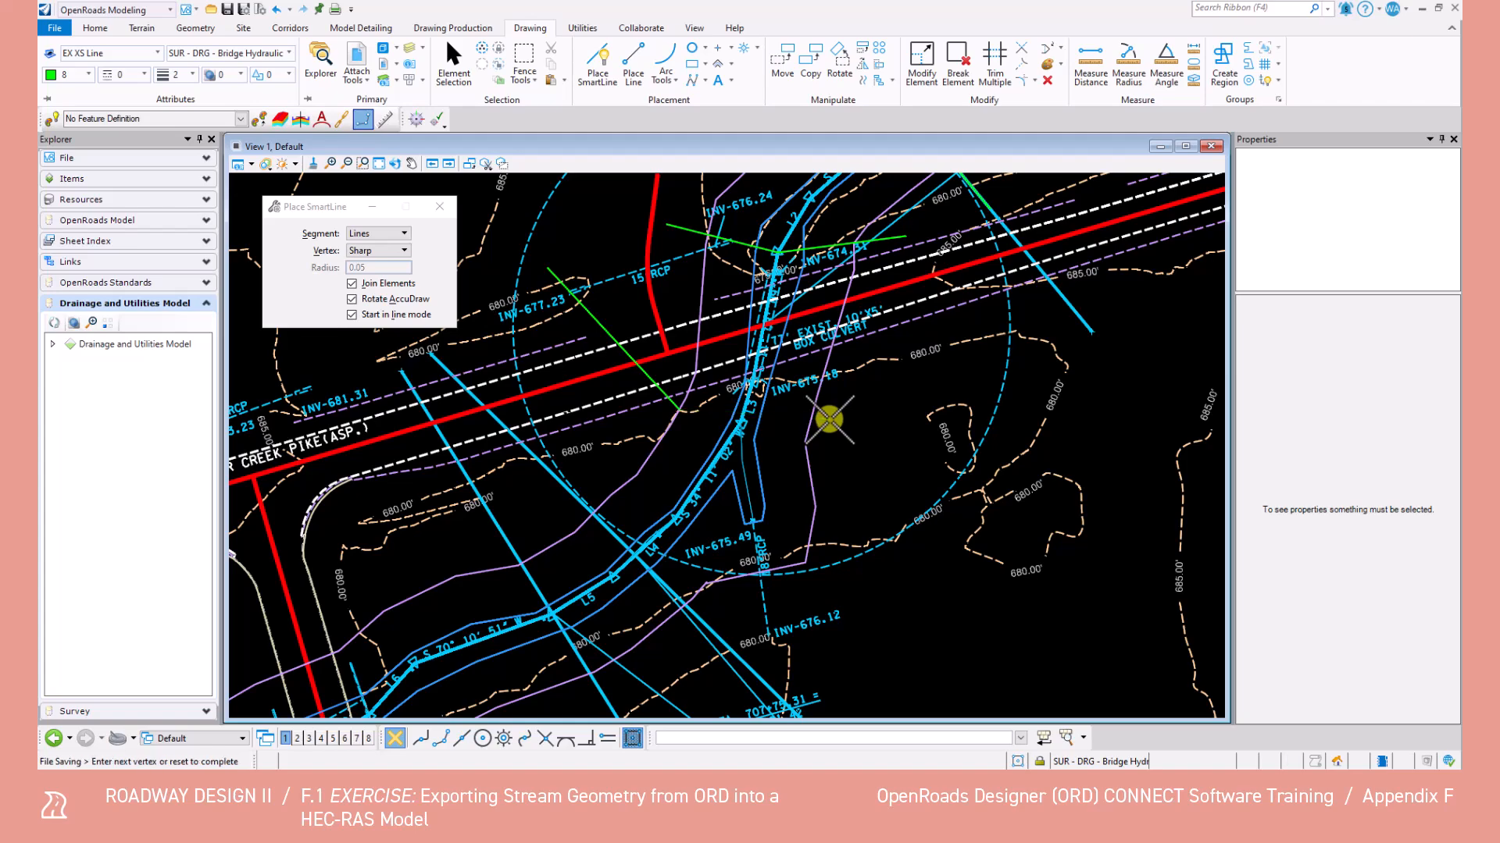
{"action": "left_click", "coordinate": [1005, 446]}
{"action": "right_click", "coordinate": [1000, 452]}
Step: Trace a cross-section over the eastern of the two close survey lines crossing the stream south of S.R. 99, and save the file settings
{"action": "scroll", "coordinate": [894, 496], "scroll_direction": "down", "scroll_amount": 3}
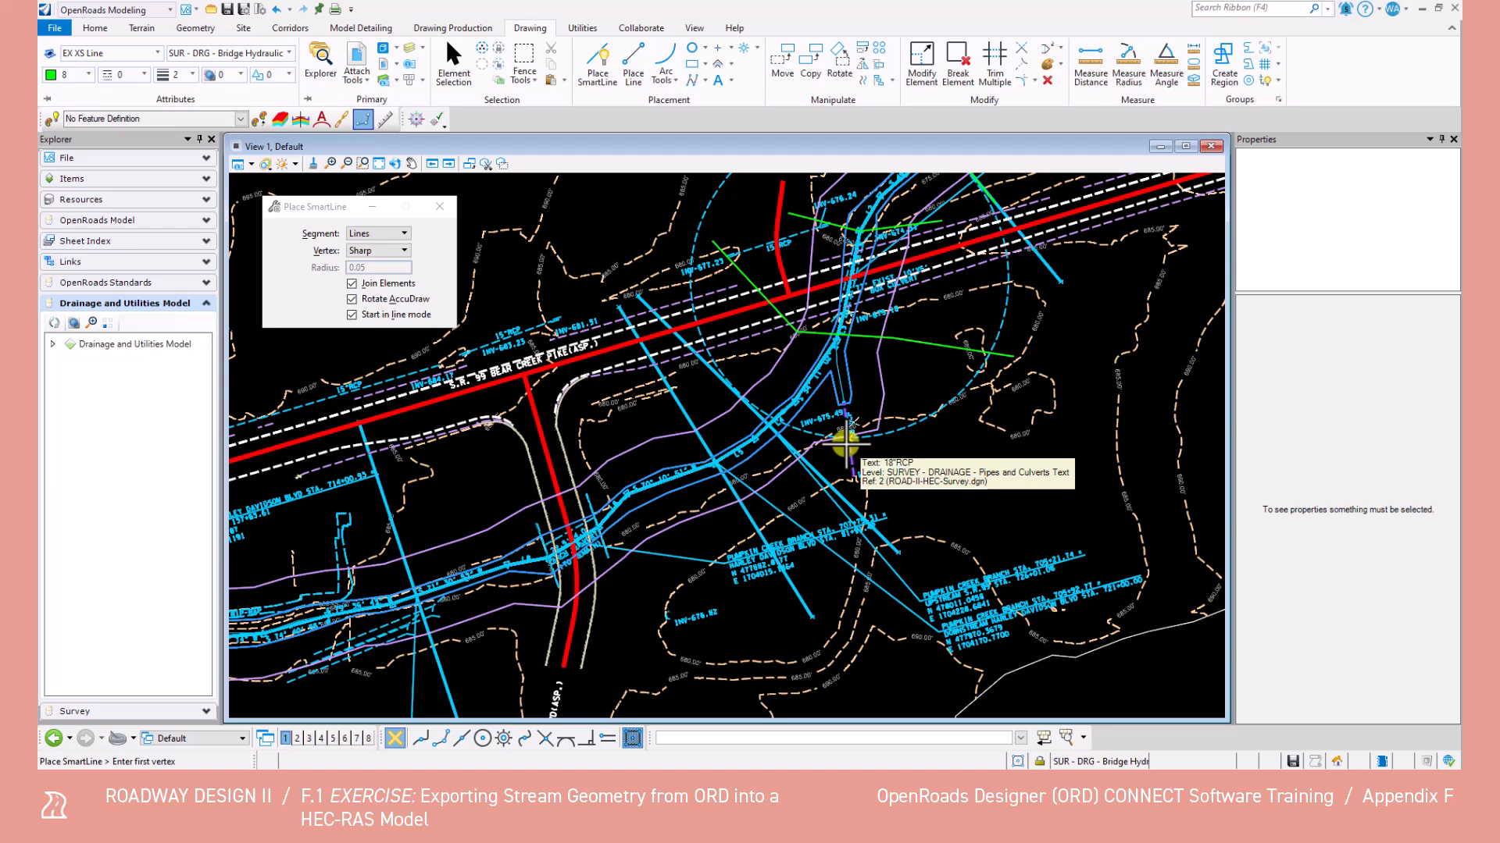
{"action": "left_click", "coordinate": [672, 331]}
{"action": "left_click", "coordinate": [873, 529]}
{"action": "right_click", "coordinate": [874, 527]}
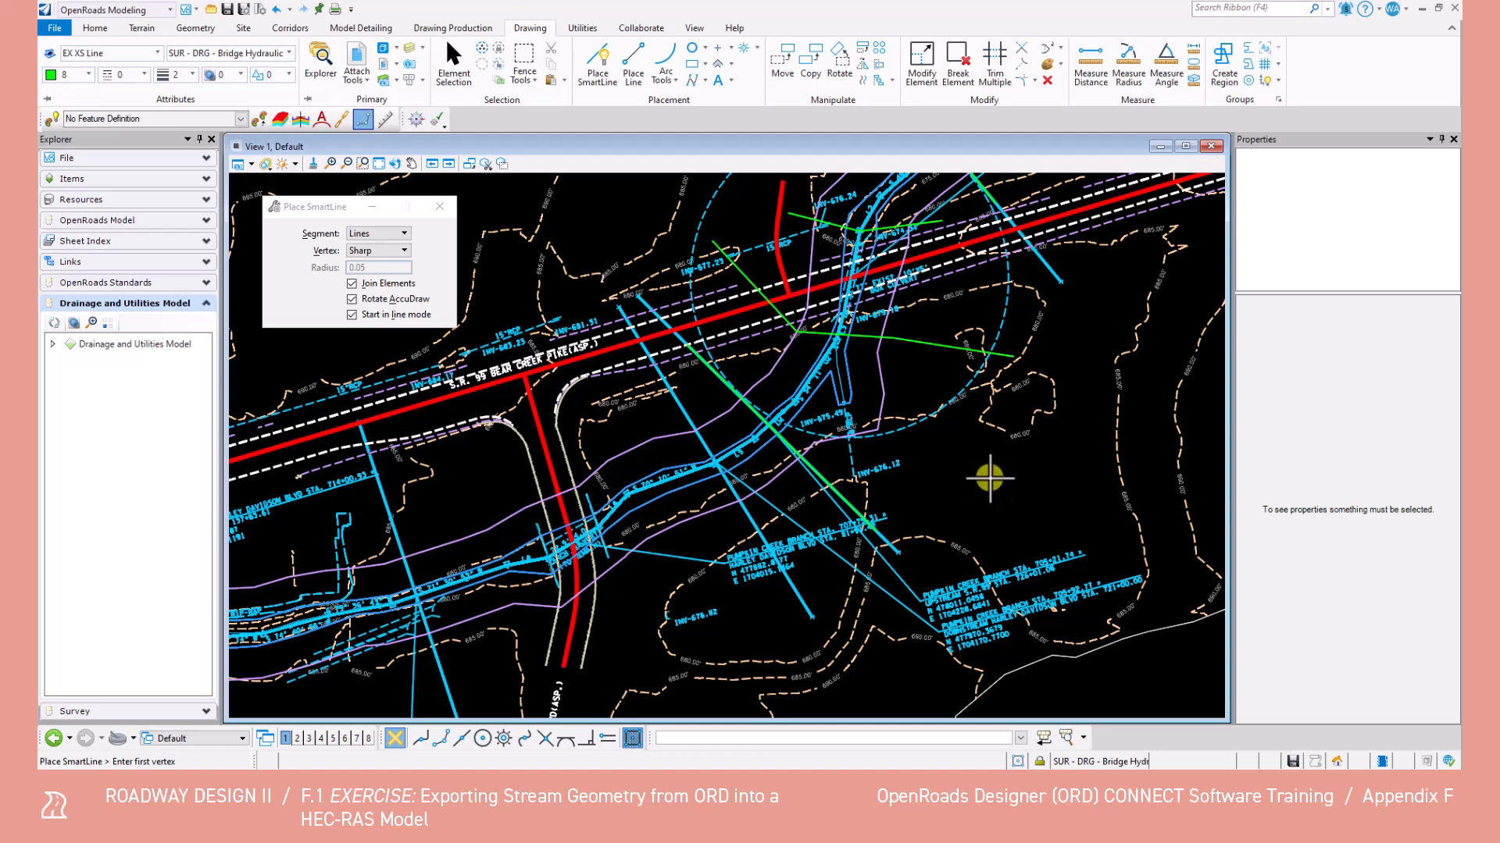
{"action": "key", "text": "ctrl+s"}
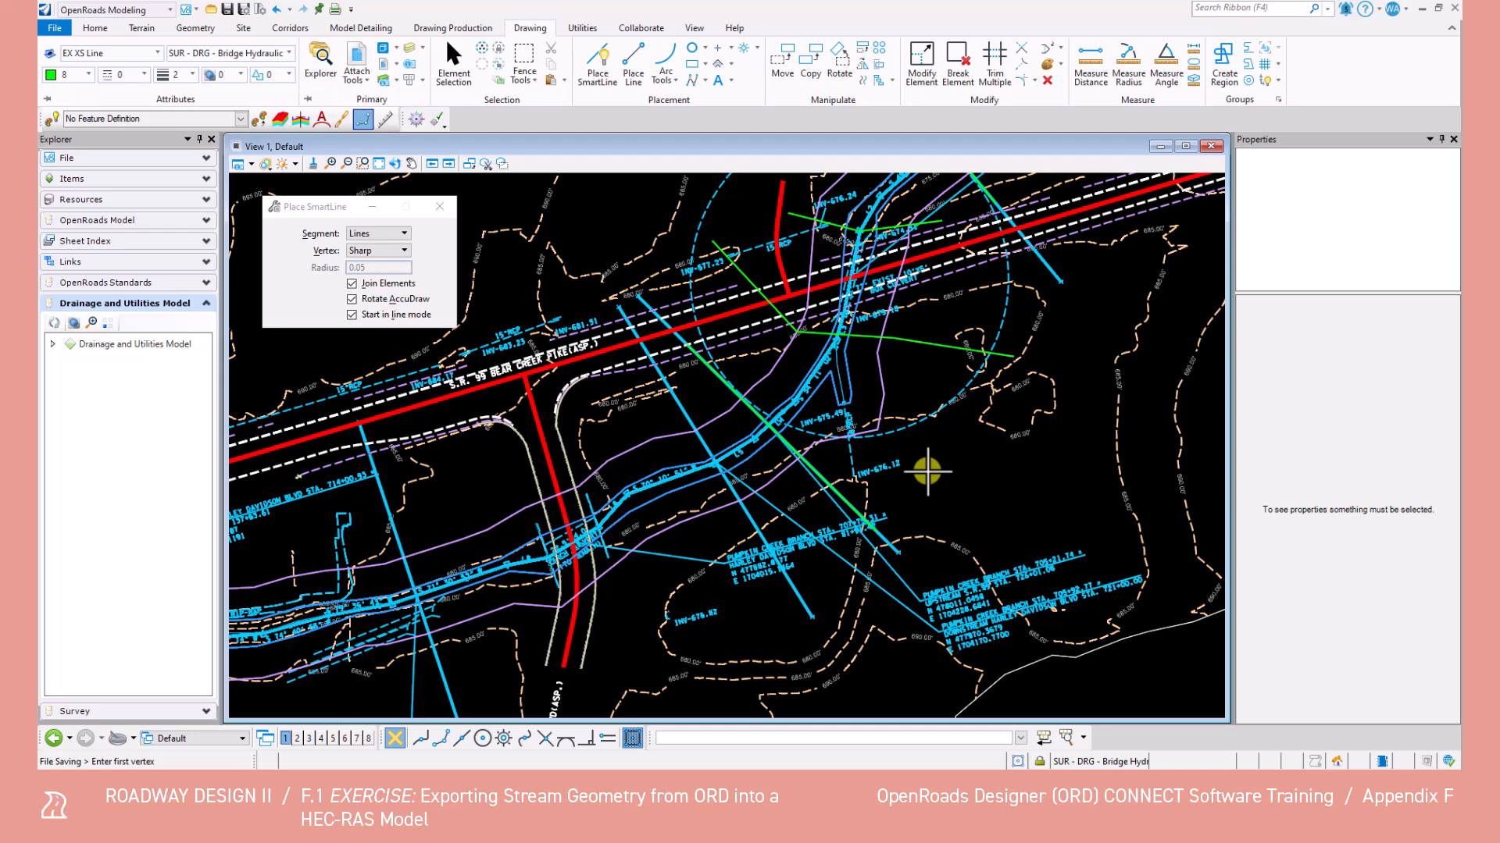
Step: Trace the neighboring survey line as a cross-section and draw a bent one between it and Harley Davidson Blvd
{"action": "scroll", "coordinate": [750, 472], "scroll_direction": "up", "scroll_amount": 1}
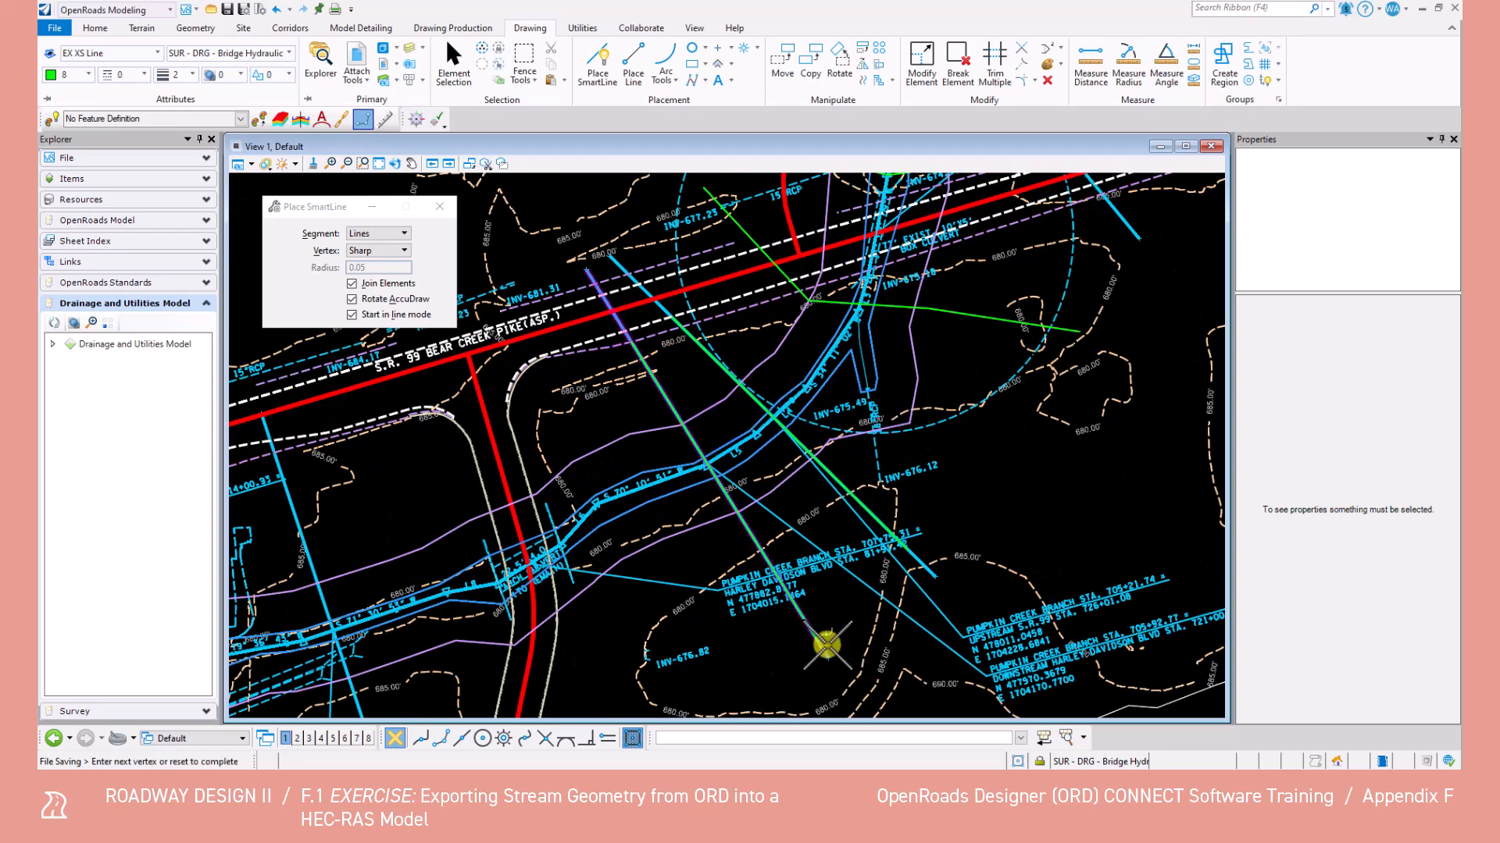
{"action": "middle_click_drag", "start_coordinate": [646, 612], "coordinate": [803, 489]}
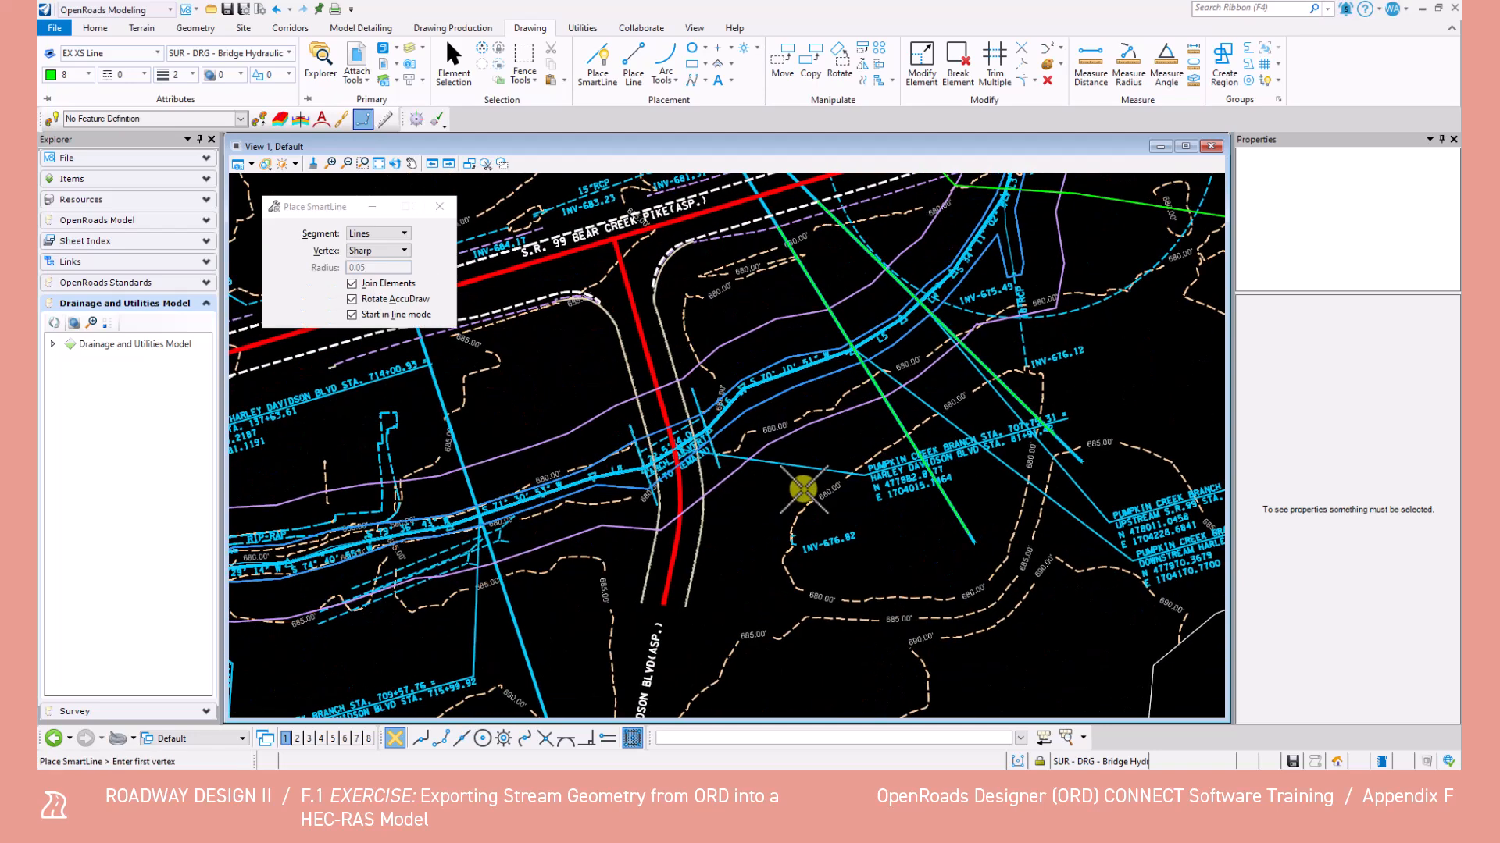
{"action": "left_click", "coordinate": [711, 249]}
{"action": "left_click", "coordinate": [718, 341]}
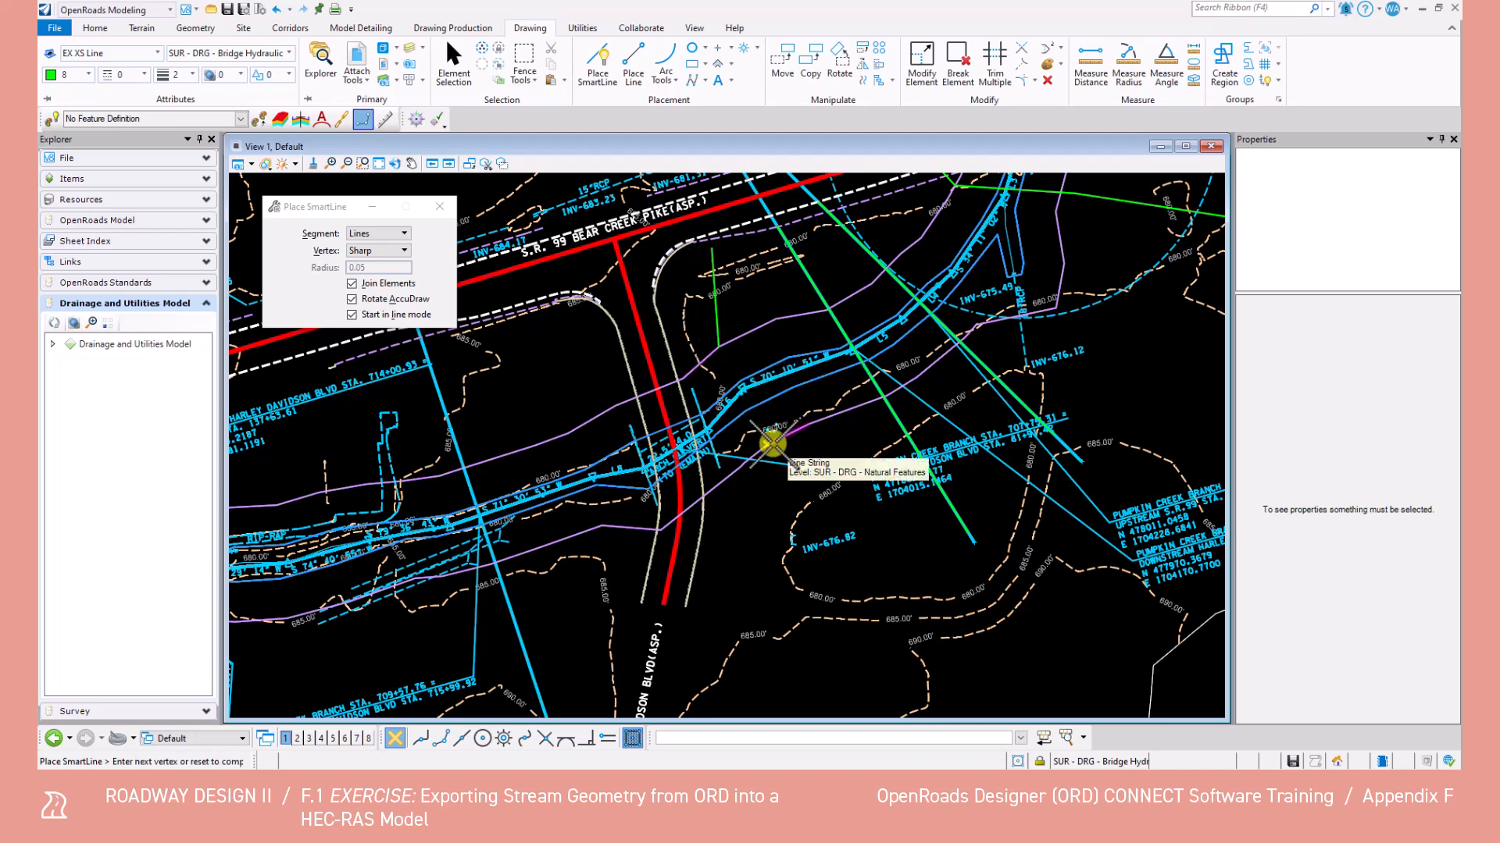
{"action": "left_click", "coordinate": [832, 555]}
{"action": "right_click", "coordinate": [832, 555]}
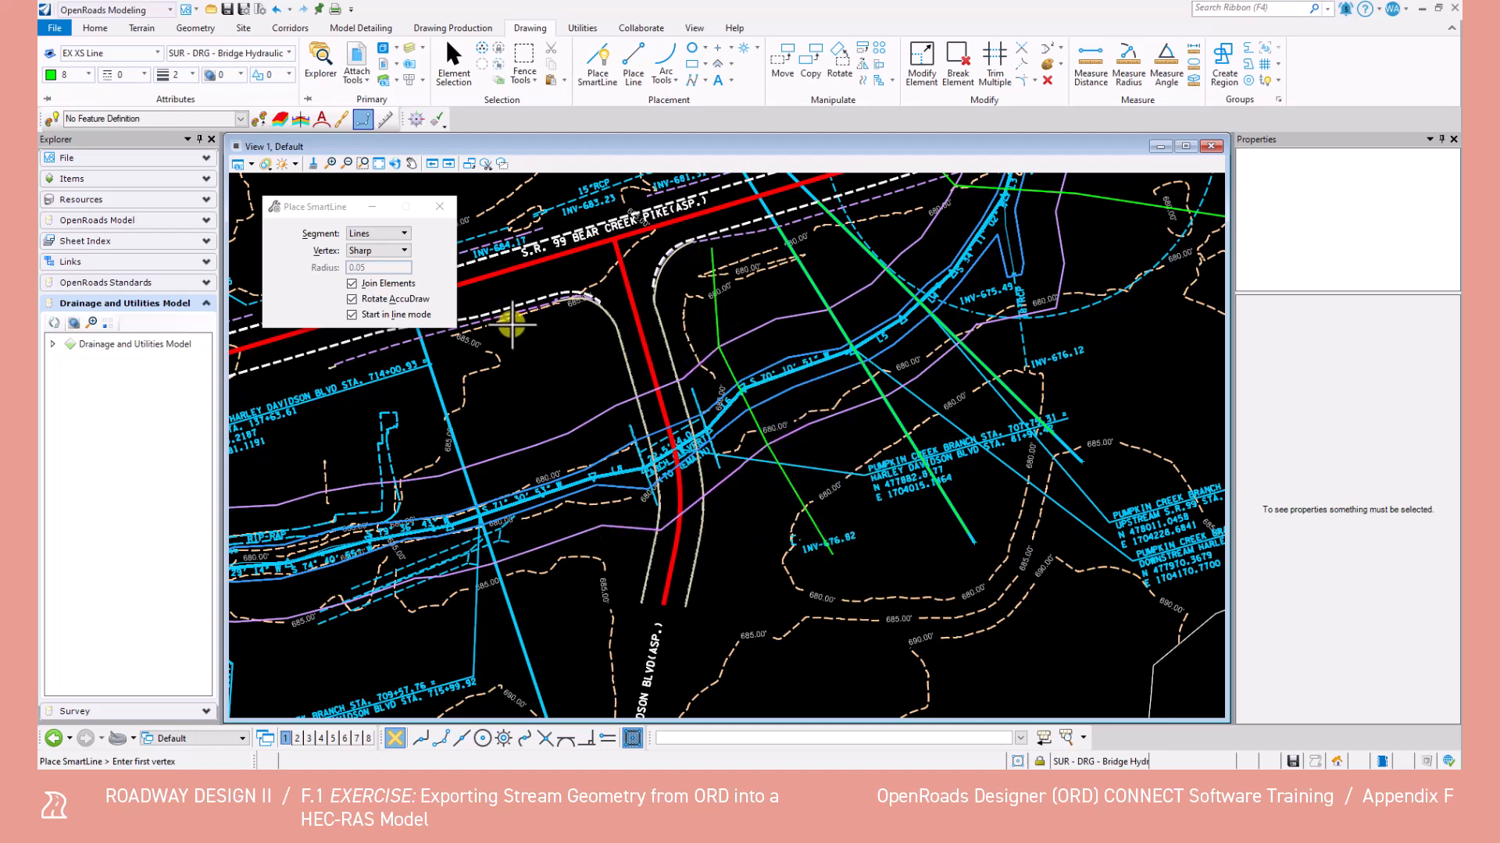
Step: Draw a straight cross-section just west of Harley Davidson Blvd and trace another over the survey line farther west
{"action": "left_click", "coordinate": [541, 309]}
{"action": "left_click", "coordinate": [633, 638]}
{"action": "right_click", "coordinate": [633, 639]}
{"action": "scroll", "coordinate": [565, 583], "scroll_direction": "down", "scroll_amount": 1}
{"action": "middle_click_drag", "start_coordinate": [564, 583], "coordinate": [854, 440]}
{"action": "left_click", "coordinate": [747, 264]}
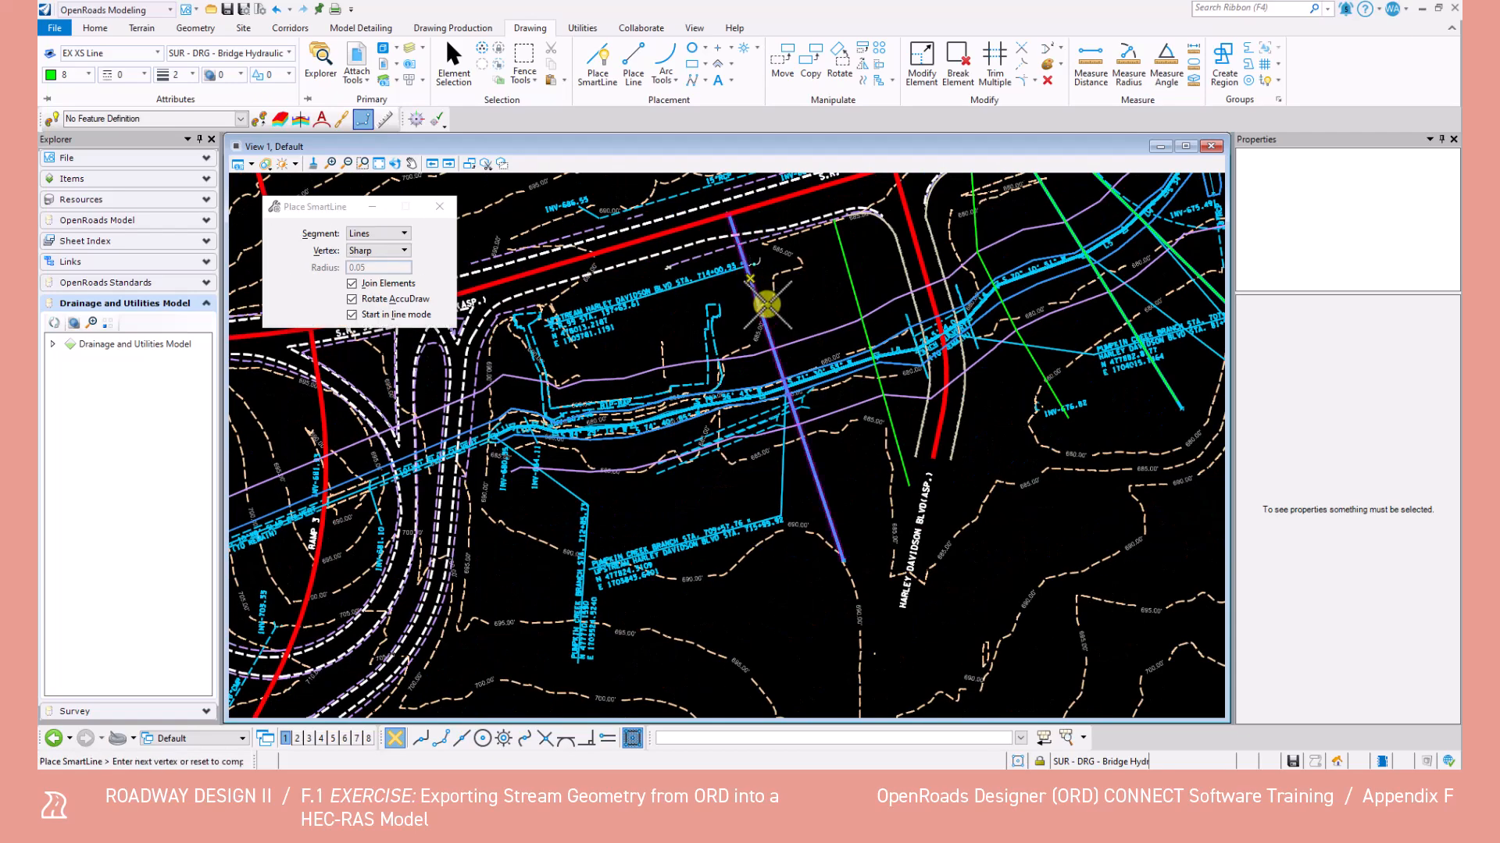
{"action": "left_click", "coordinate": [812, 469]}
{"action": "right_click", "coordinate": [813, 468]}
Step: Draw a straight cross-section across the stream through the rip-rap area west of the traced survey line
{"action": "scroll", "coordinate": [644, 496], "scroll_direction": "down", "scroll_amount": 1}
{"action": "middle_click_drag", "start_coordinate": [643, 496], "coordinate": [729, 472]}
{"action": "scroll", "coordinate": [622, 477], "scroll_direction": "up", "scroll_amount": 2}
{"action": "scroll", "coordinate": [538, 476], "scroll_direction": "down", "scroll_amount": 1}
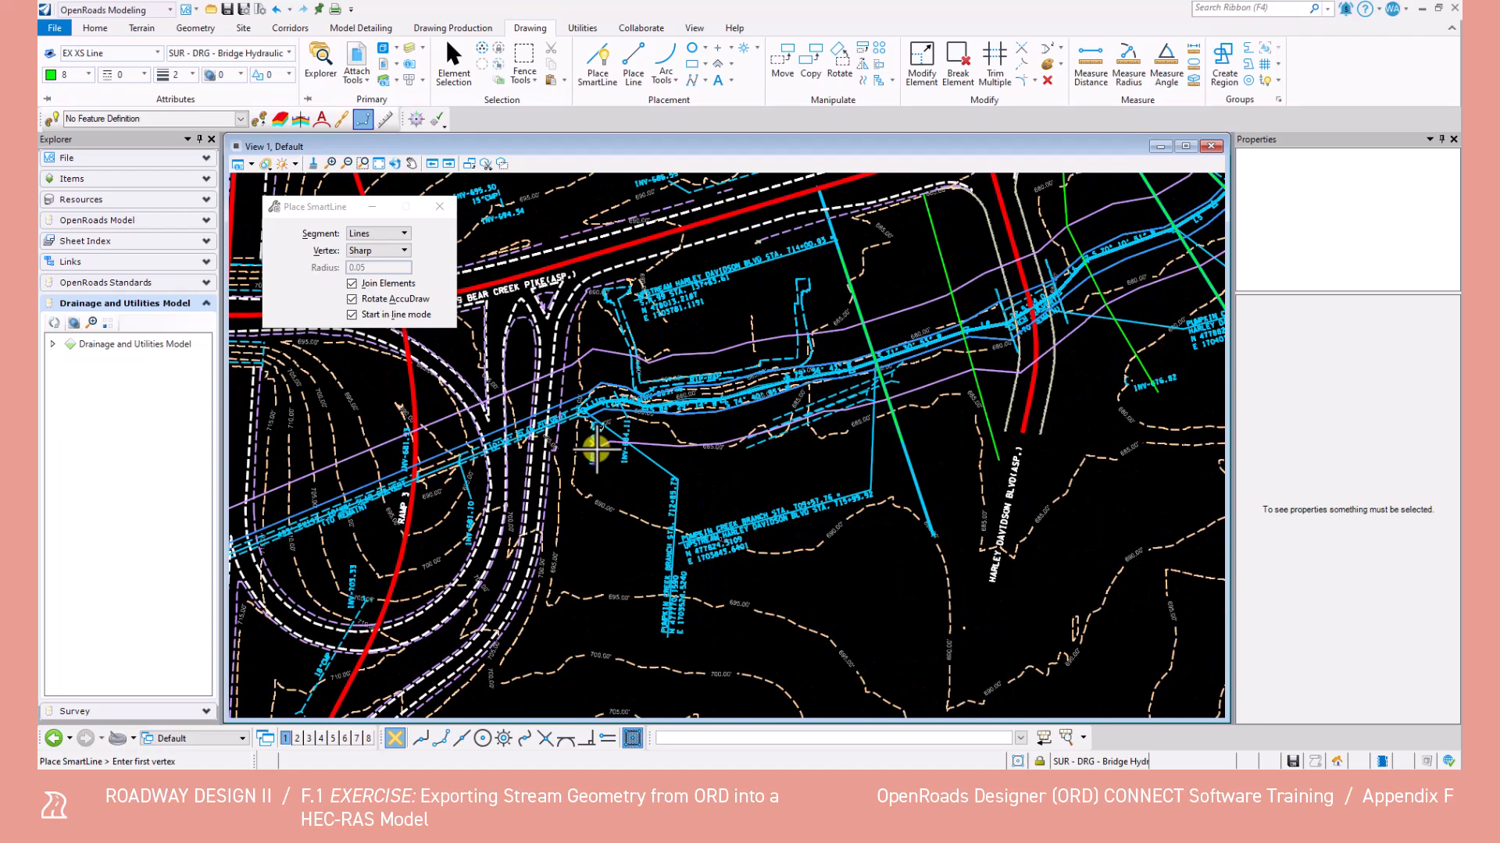
{"action": "scroll", "coordinate": [660, 386], "scroll_direction": "up", "scroll_amount": 1}
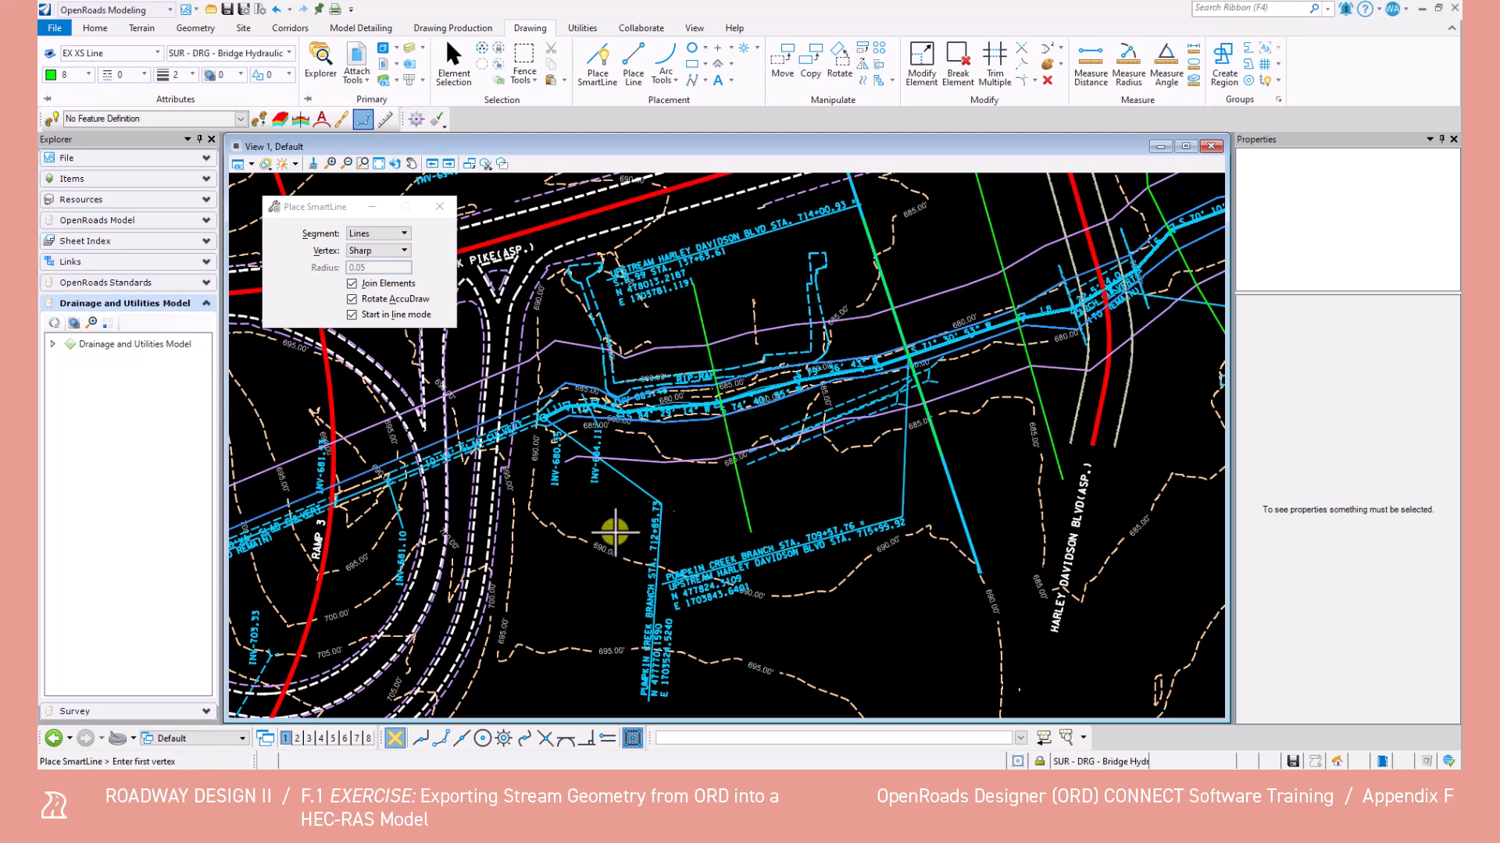
Step: Draw a straight cross-section across the stream and its parallel lines just east of the ramp loop
{"action": "middle_click_drag", "start_coordinate": [597, 546], "coordinate": [834, 485]}
{"action": "right_click", "coordinate": [834, 485]}
{"action": "left_click", "coordinate": [819, 280]}
{"action": "left_click", "coordinate": [837, 523]}
{"action": "right_click", "coordinate": [807, 378]}
{"action": "scroll", "coordinate": [813, 398], "scroll_direction": "down", "scroll_amount": 2}
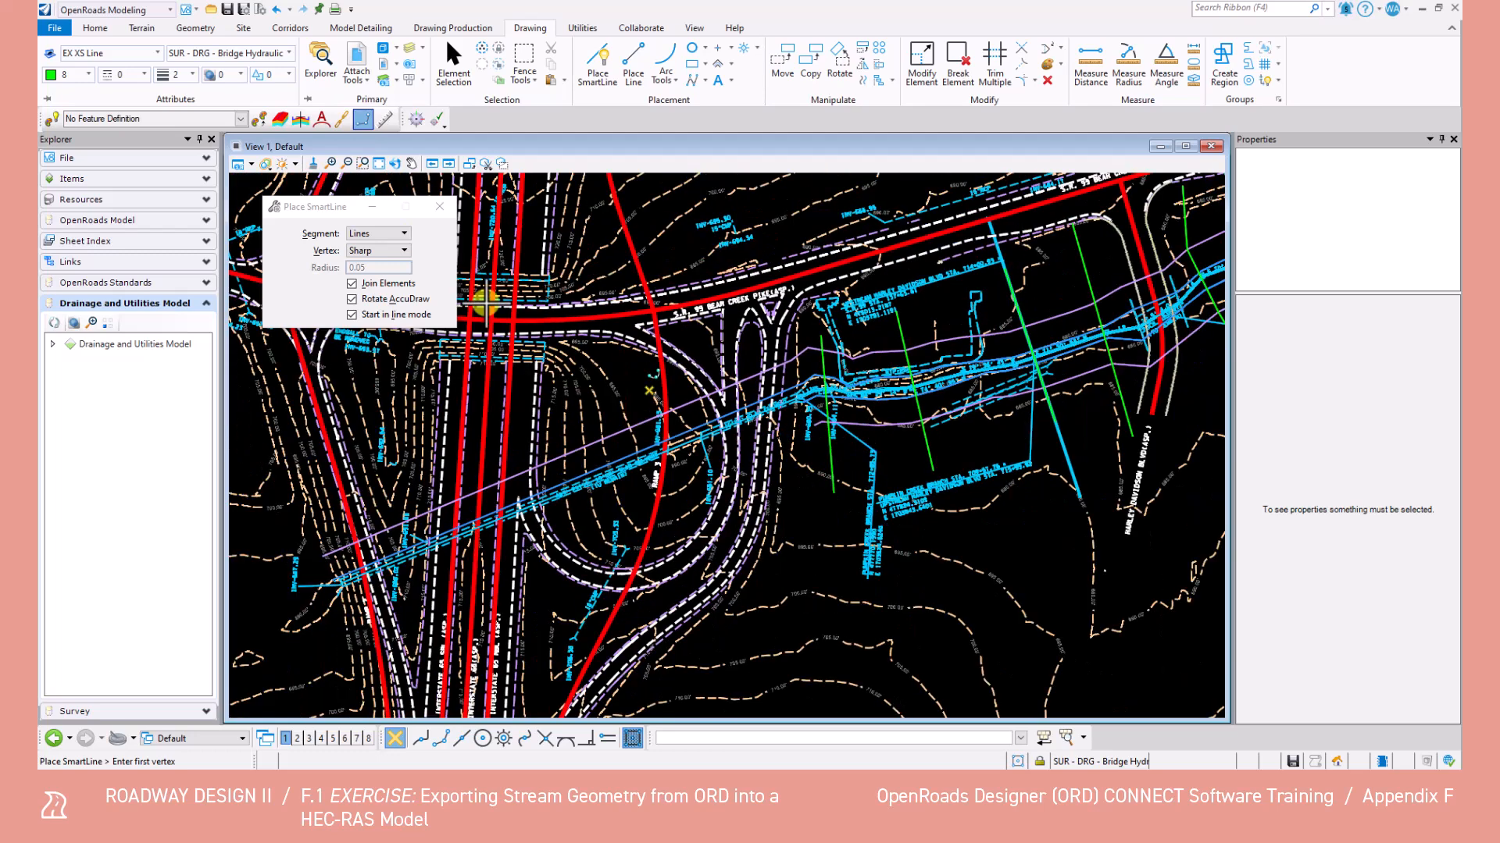
Step: Turn off the display of the ROAD-II-HEC-Survey.dgn reference
{"action": "left_click", "coordinate": [470, 81]}
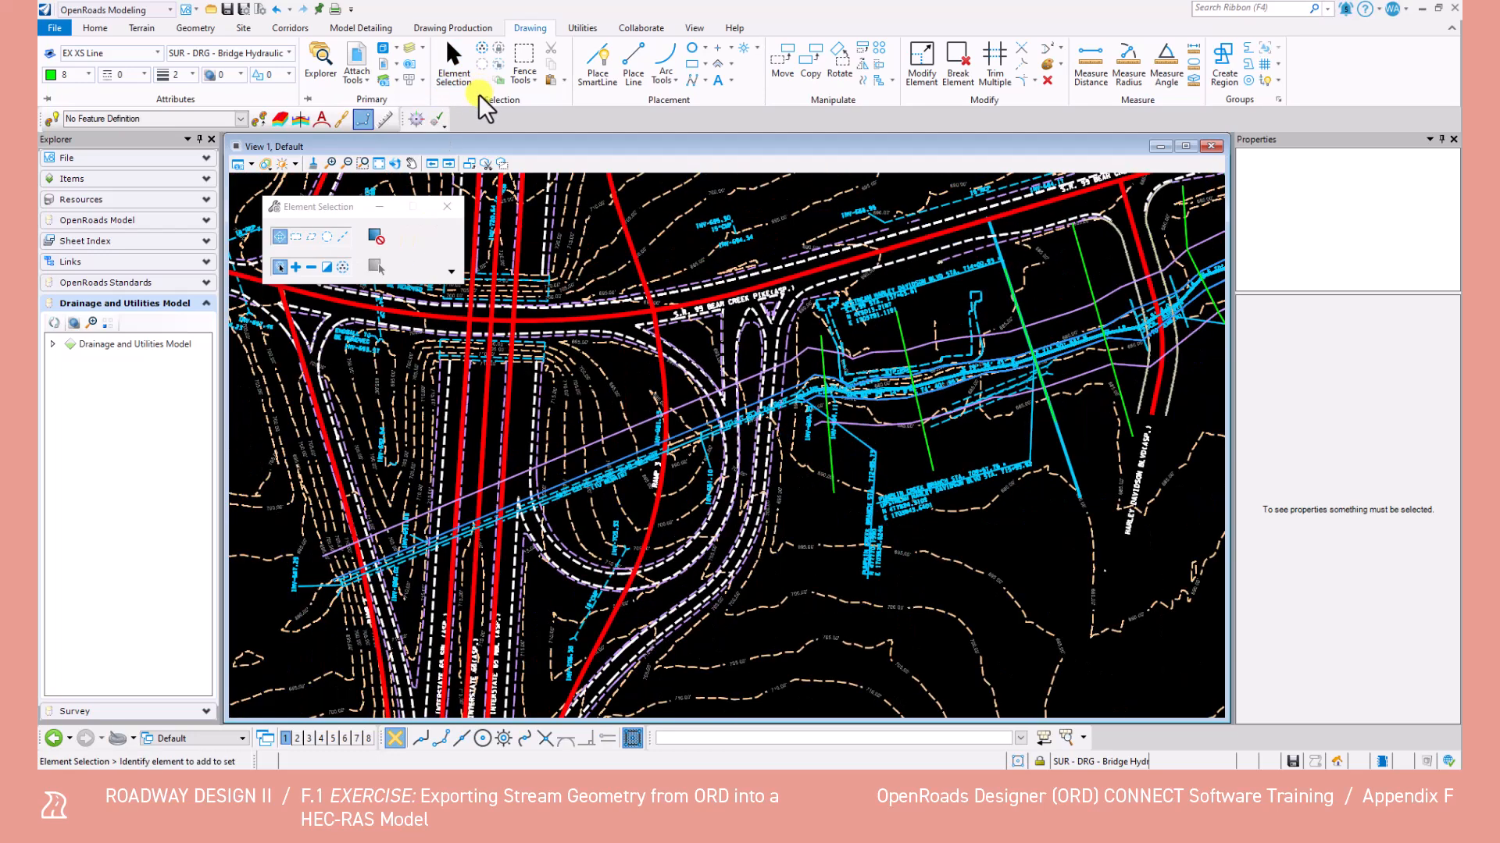
{"action": "left_click", "coordinate": [358, 53]}
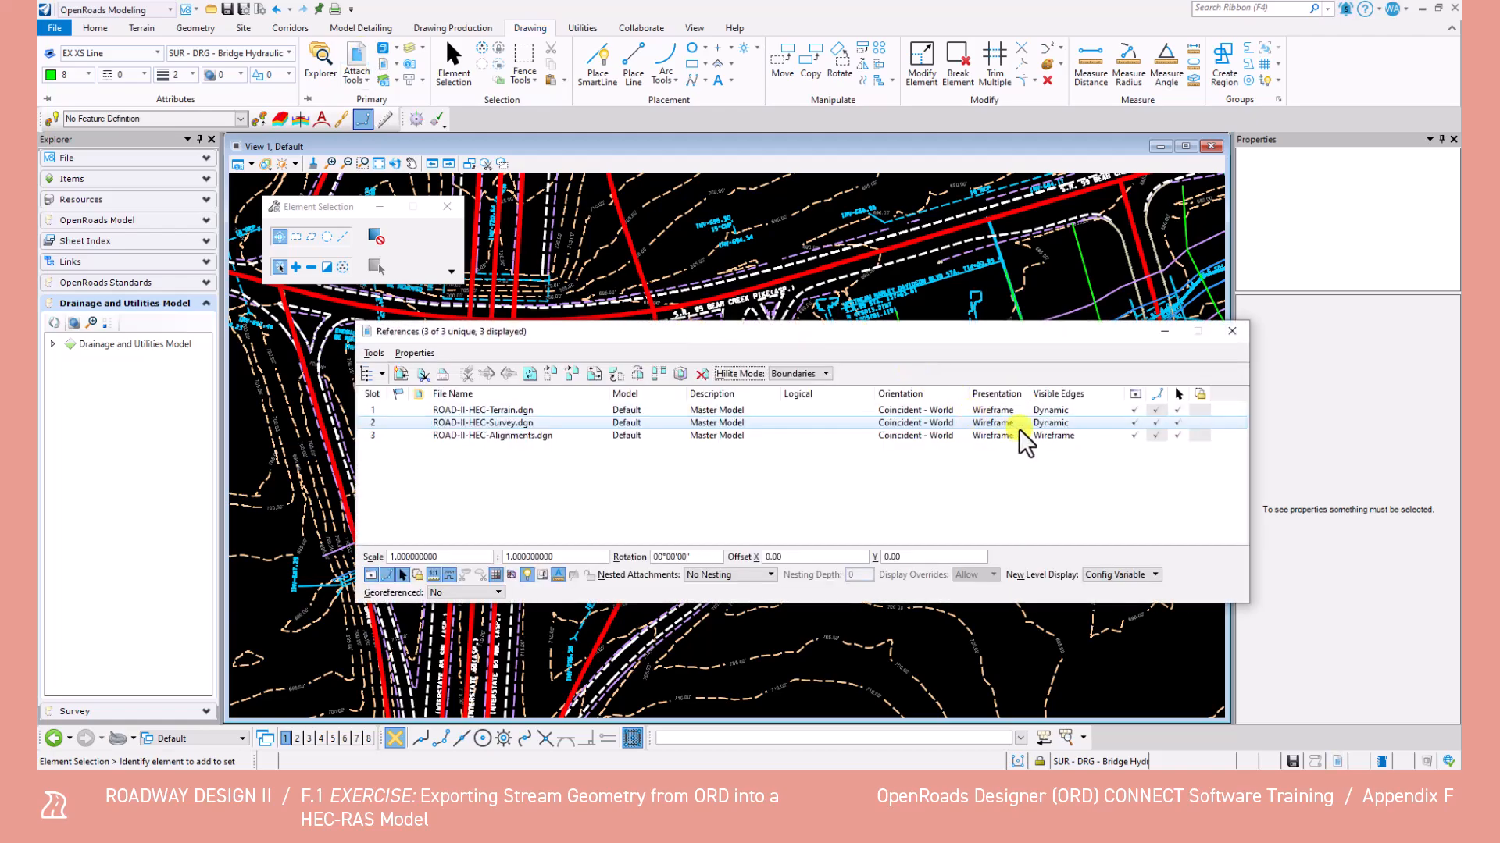
{"action": "left_click", "coordinate": [1135, 422]}
{"action": "left_click", "coordinate": [1231, 331]}
Step: Start Create HEC-RAS Data and pick all eleven cross-section lines in order from the stream's northeast end to the one near the ramp loop
{"action": "scroll", "coordinate": [1109, 390], "scroll_direction": "down", "scroll_amount": 2}
{"action": "mouse_move", "coordinate": [1108, 397]}
{"action": "middle_mouse_down"}
{"action": "mouse_move", "coordinate": [698, 502]}
{"action": "mouse_move", "coordinate": [660, 575]}
{"action": "middle_mouse_up"}
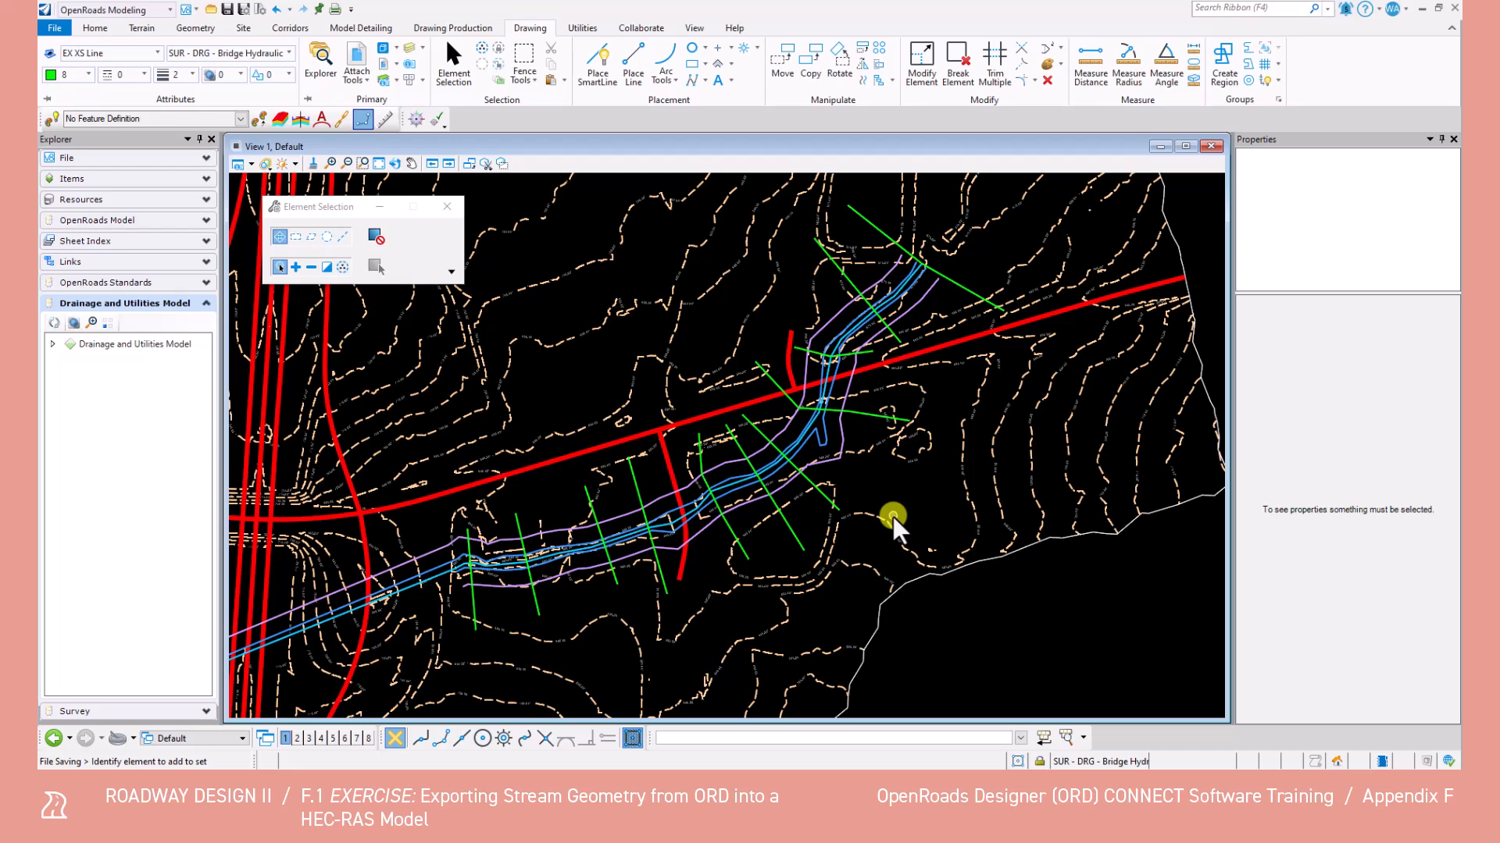
{"action": "left_click", "coordinate": [141, 28]}
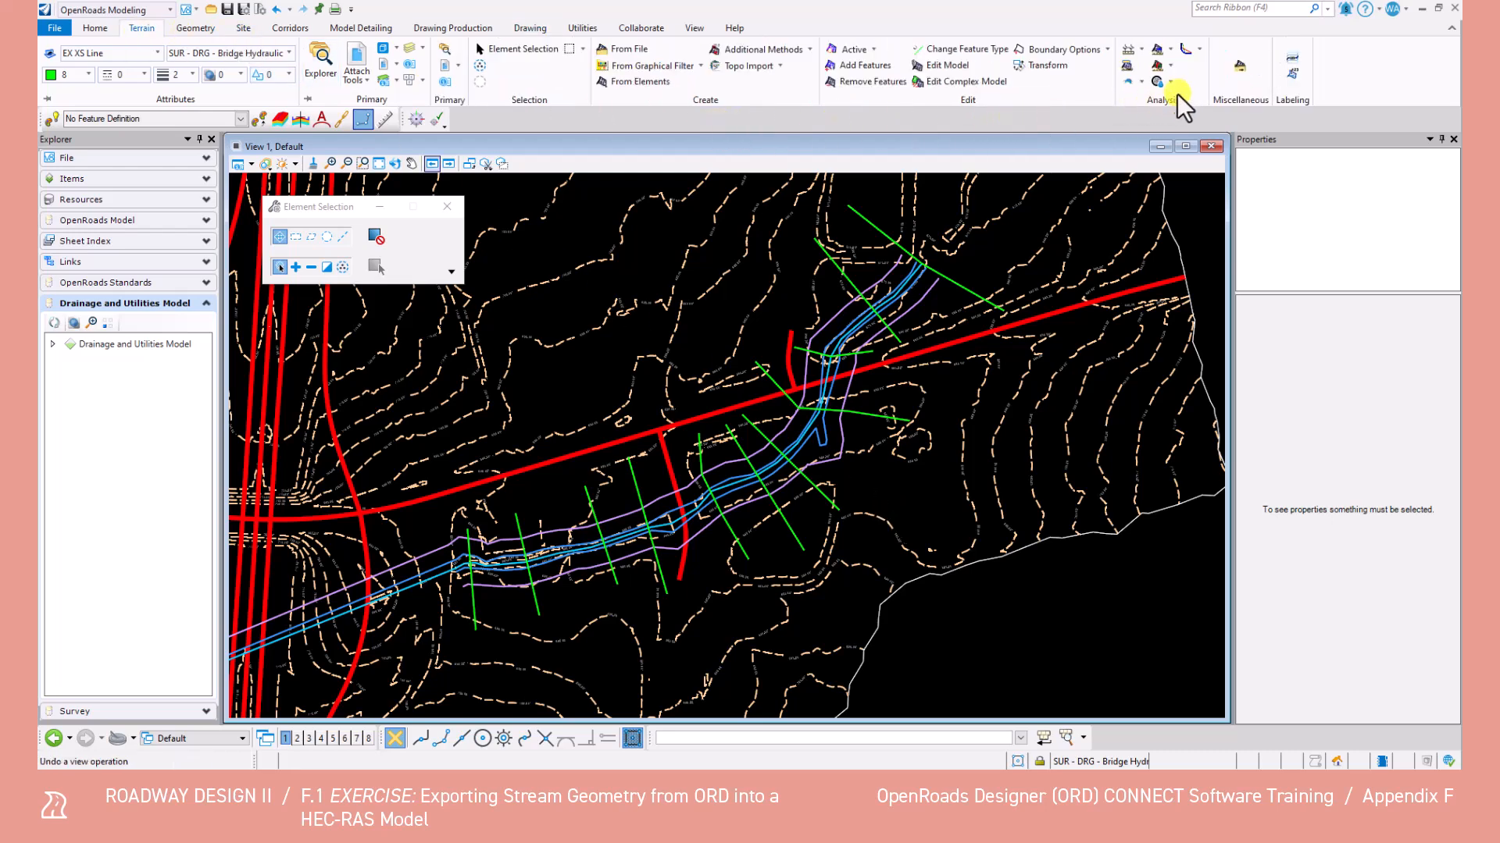
{"action": "left_click", "coordinate": [1167, 52]}
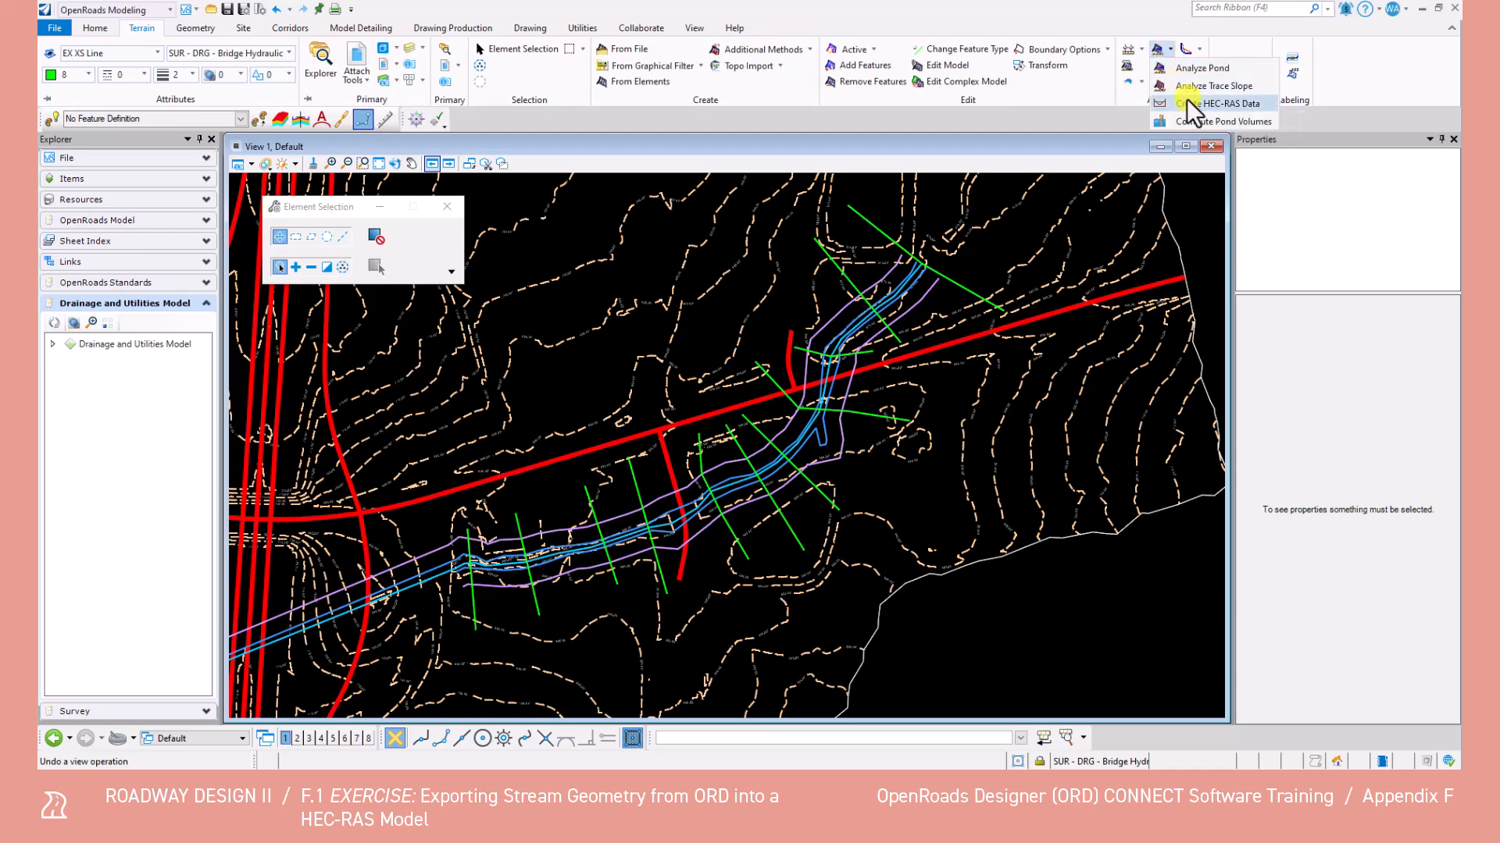
{"action": "left_click", "coordinate": [1187, 105]}
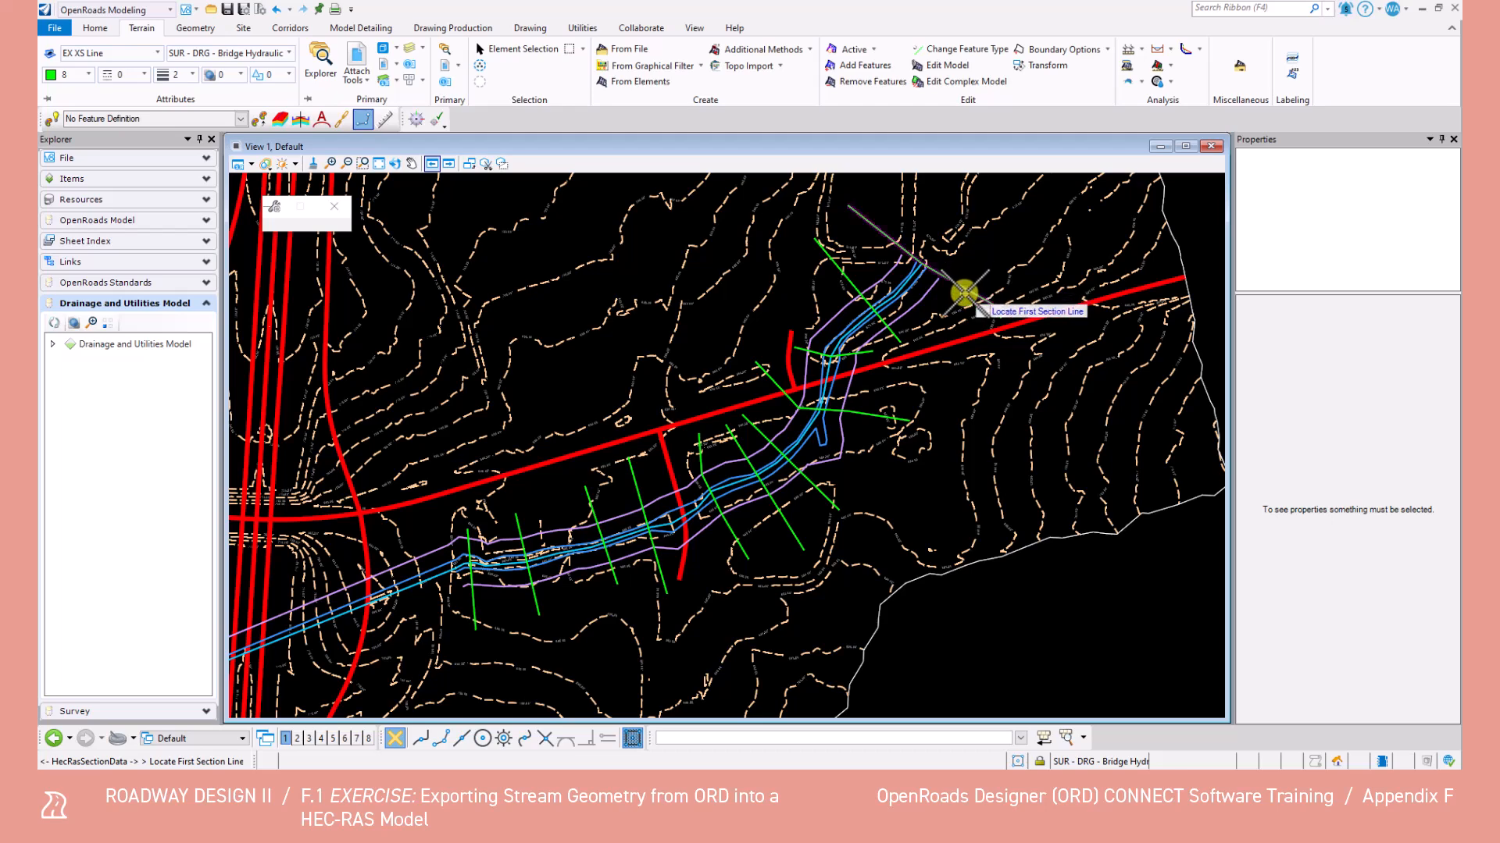
{"action": "left_click", "coordinate": [974, 271]}
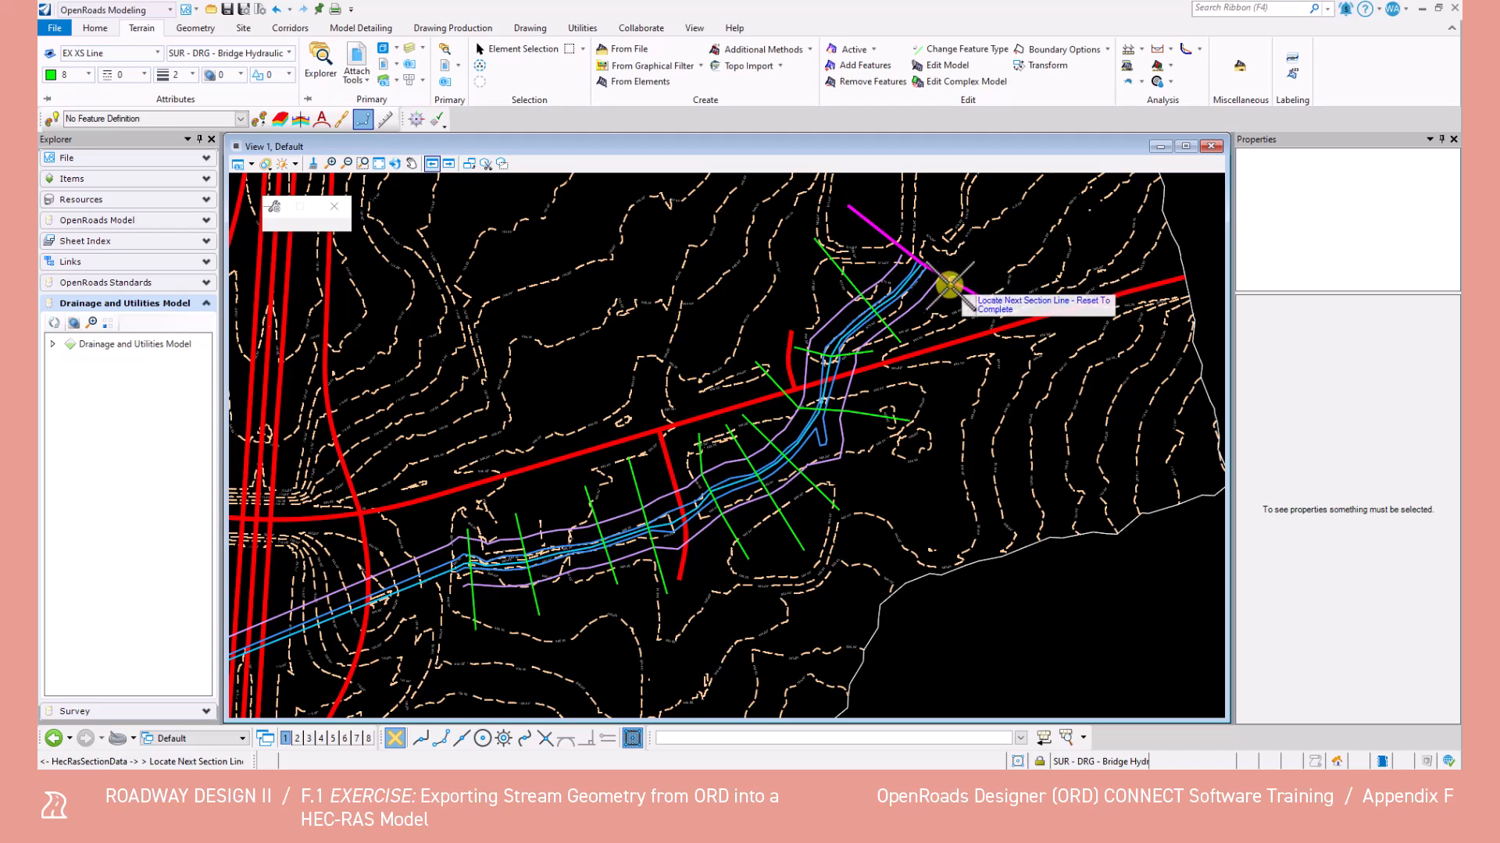
{"action": "left_click", "coordinate": [882, 320]}
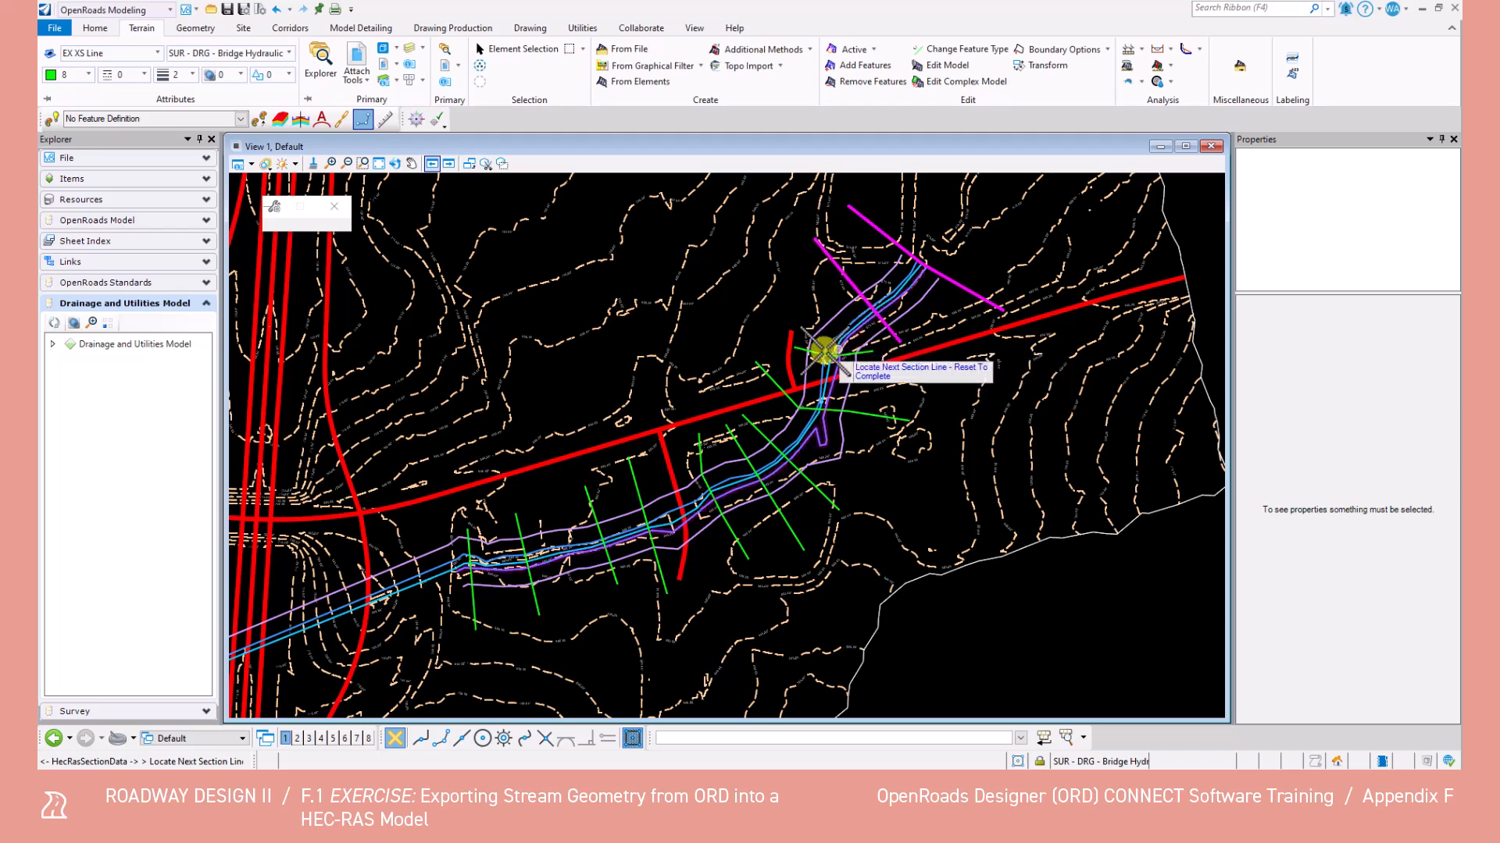
{"action": "left_click", "coordinate": [812, 351]}
{"action": "left_click", "coordinate": [789, 402]}
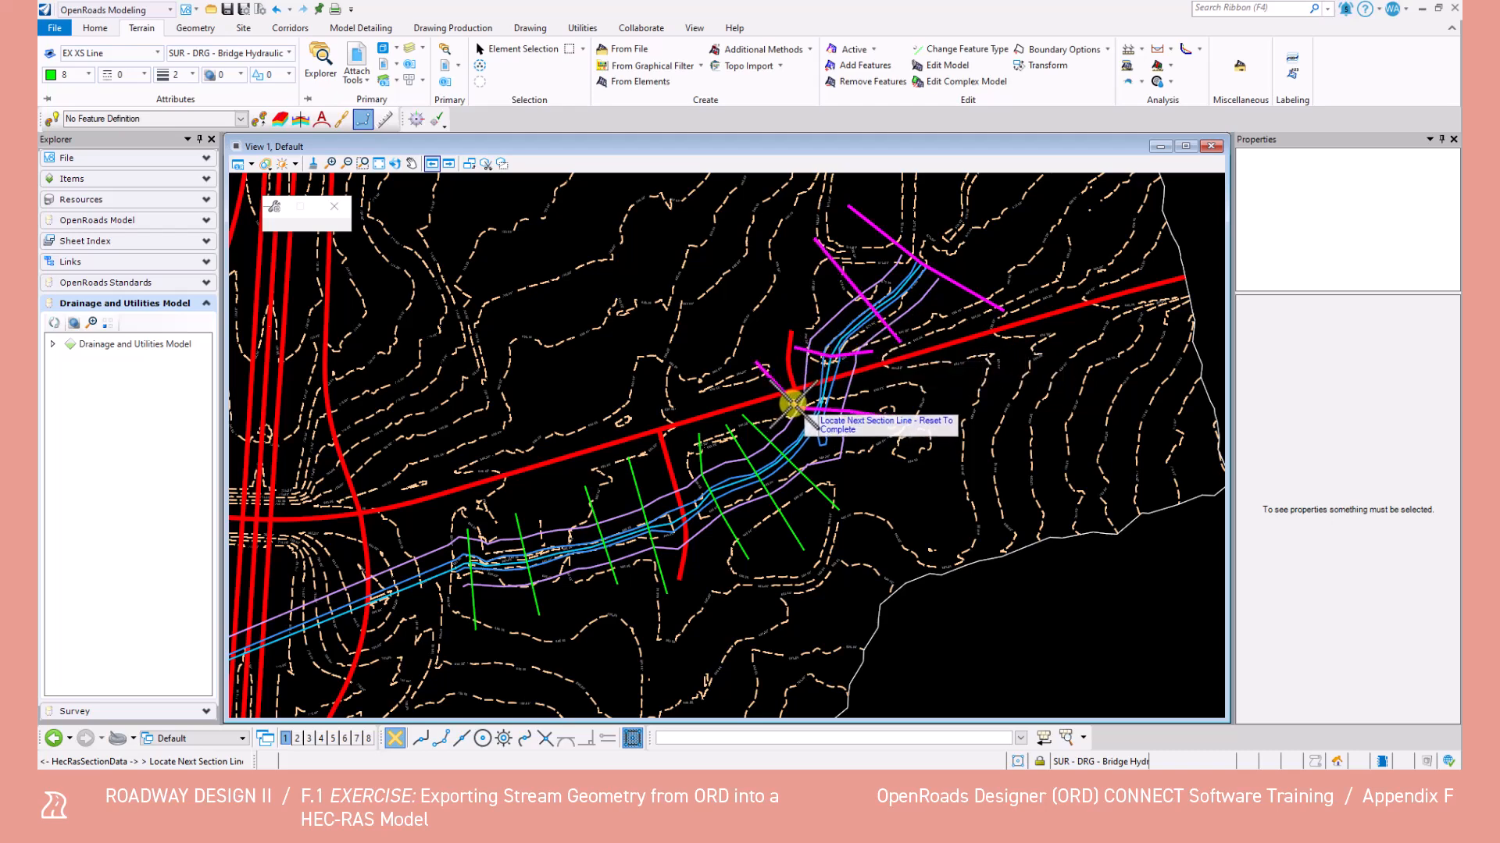
{"action": "left_click", "coordinate": [769, 439]}
{"action": "left_click", "coordinate": [734, 437]}
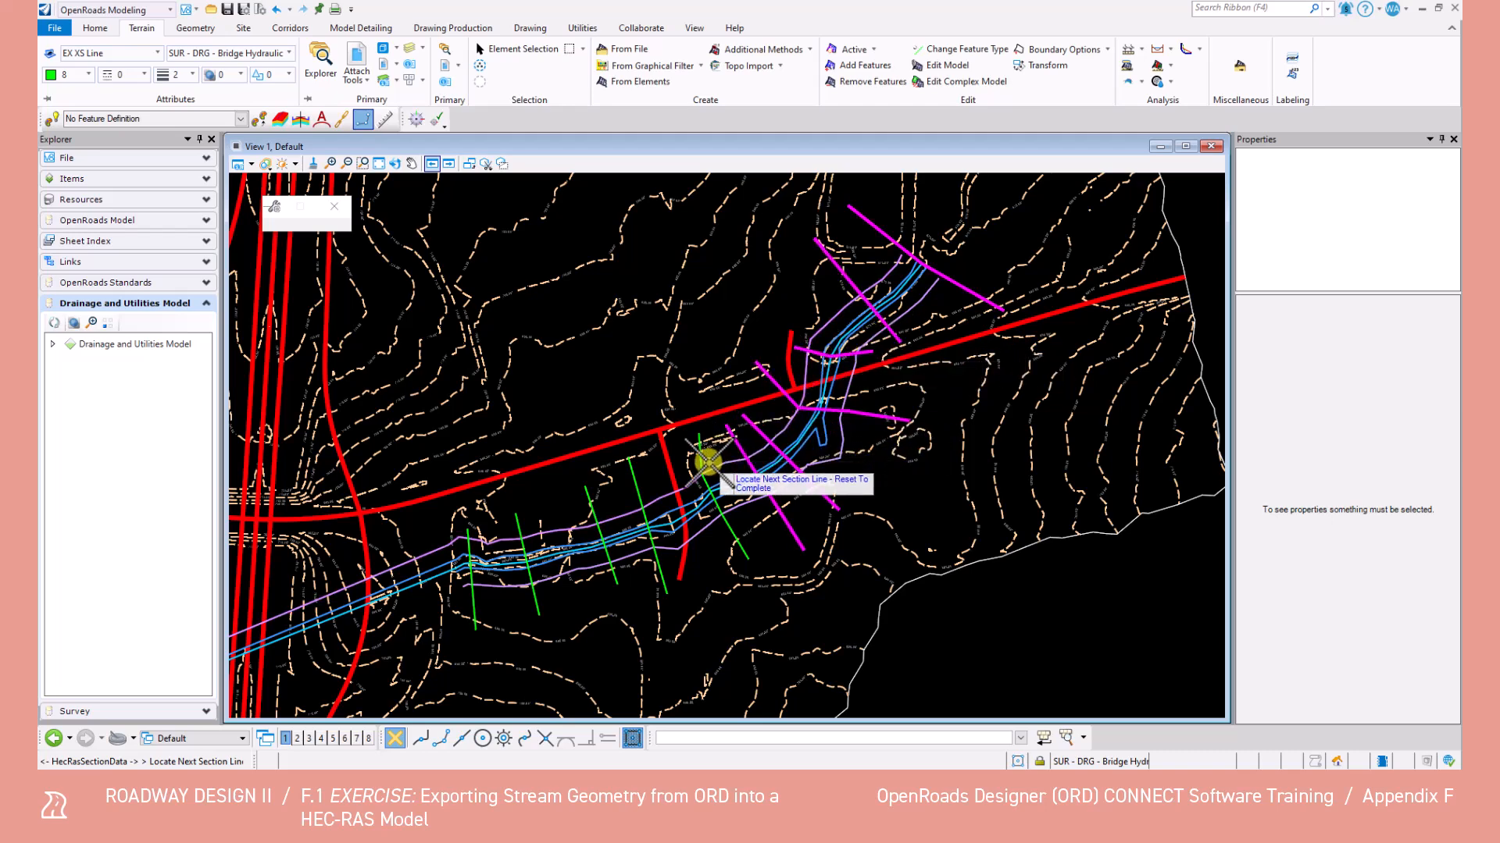
{"action": "left_click", "coordinate": [699, 462]}
{"action": "left_click", "coordinate": [639, 497]}
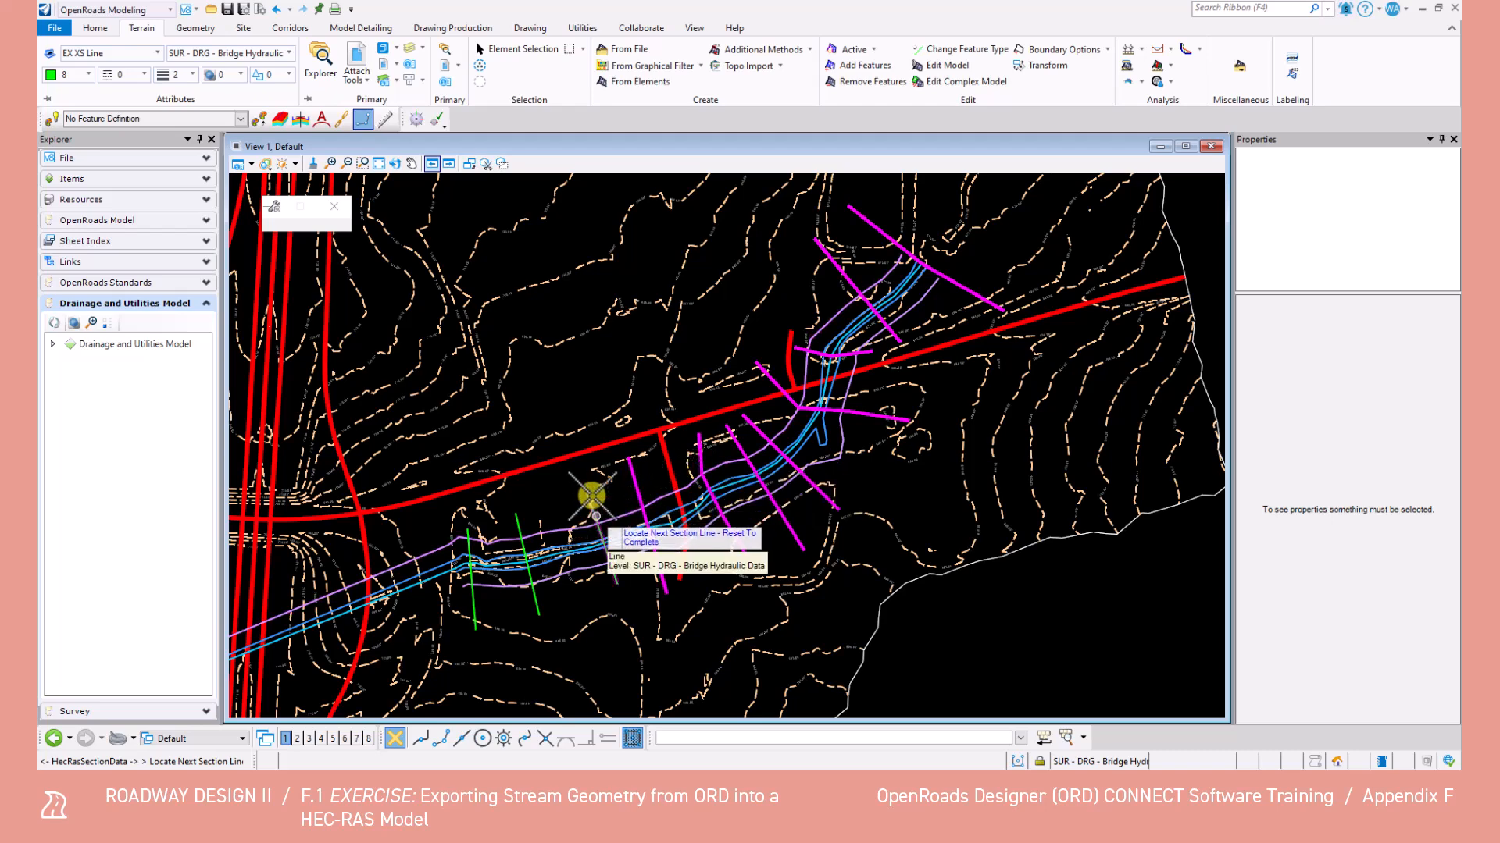
{"action": "left_click", "coordinate": [598, 523]}
{"action": "left_click", "coordinate": [519, 539]}
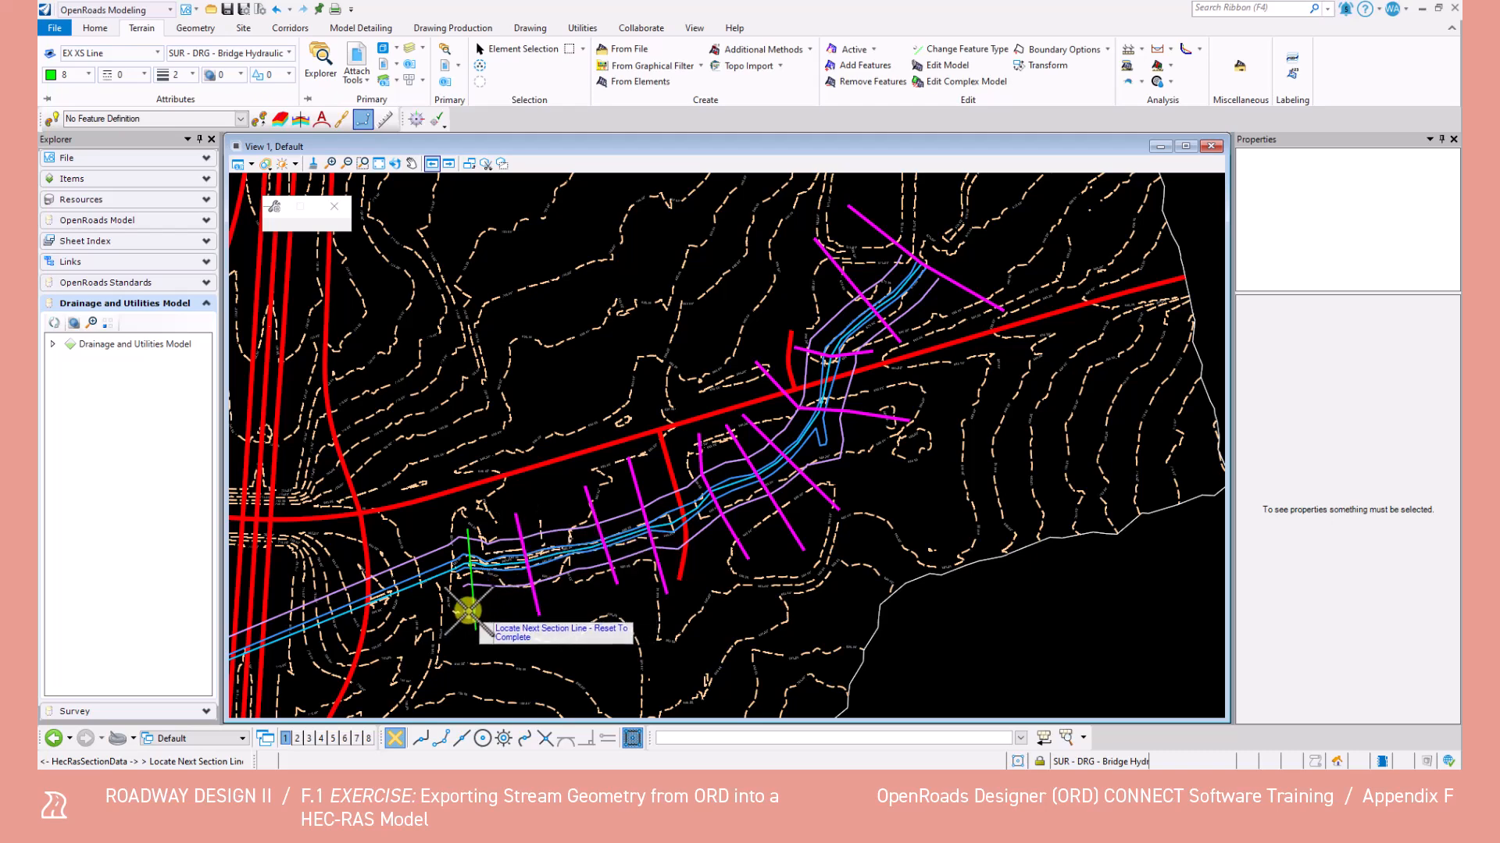
{"action": "left_click", "coordinate": [469, 606]}
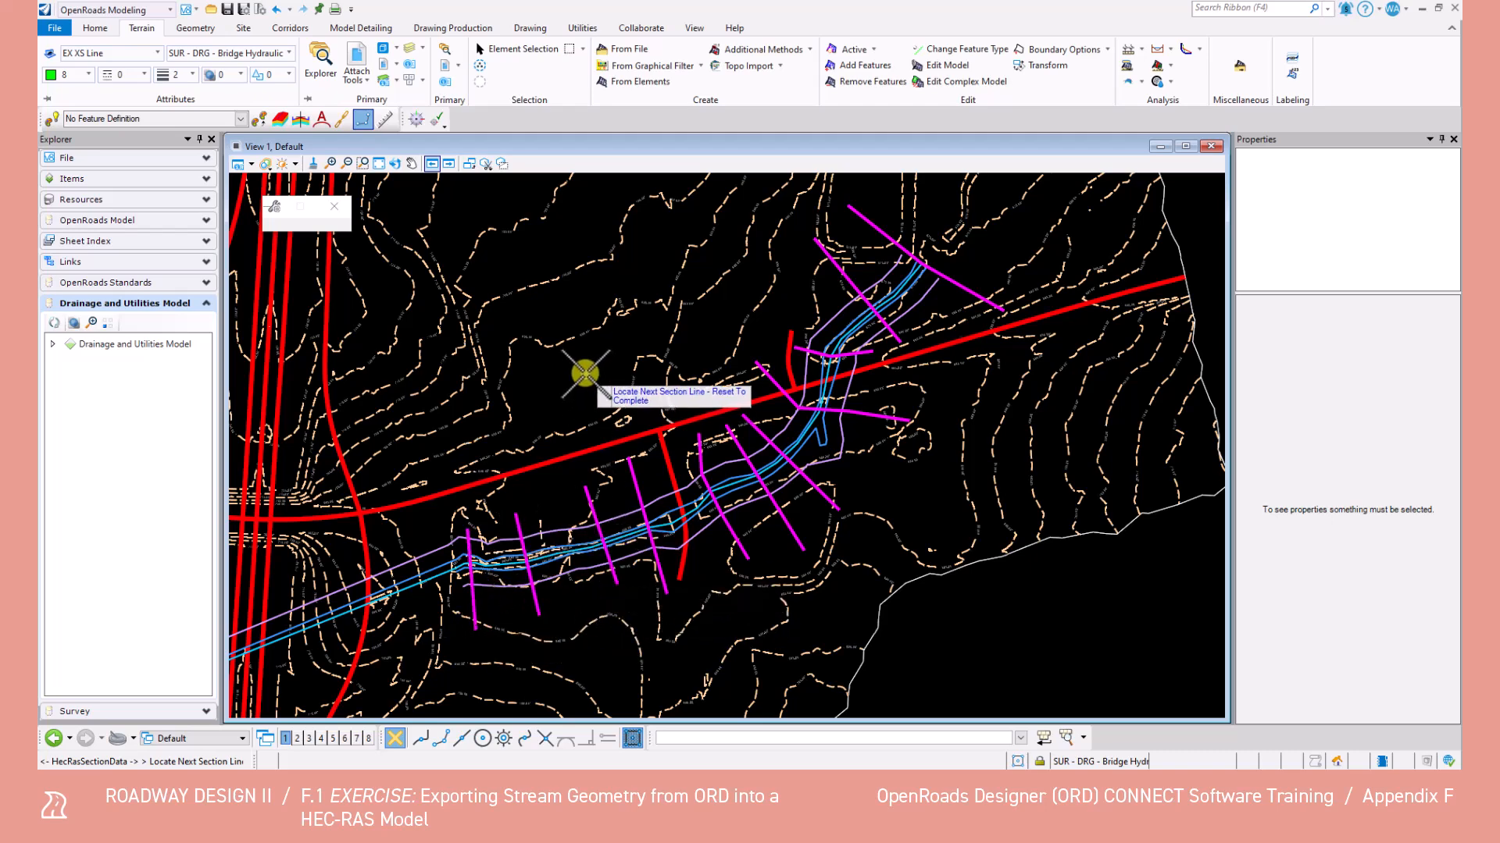
{"action": "right_click", "coordinate": [552, 372]}
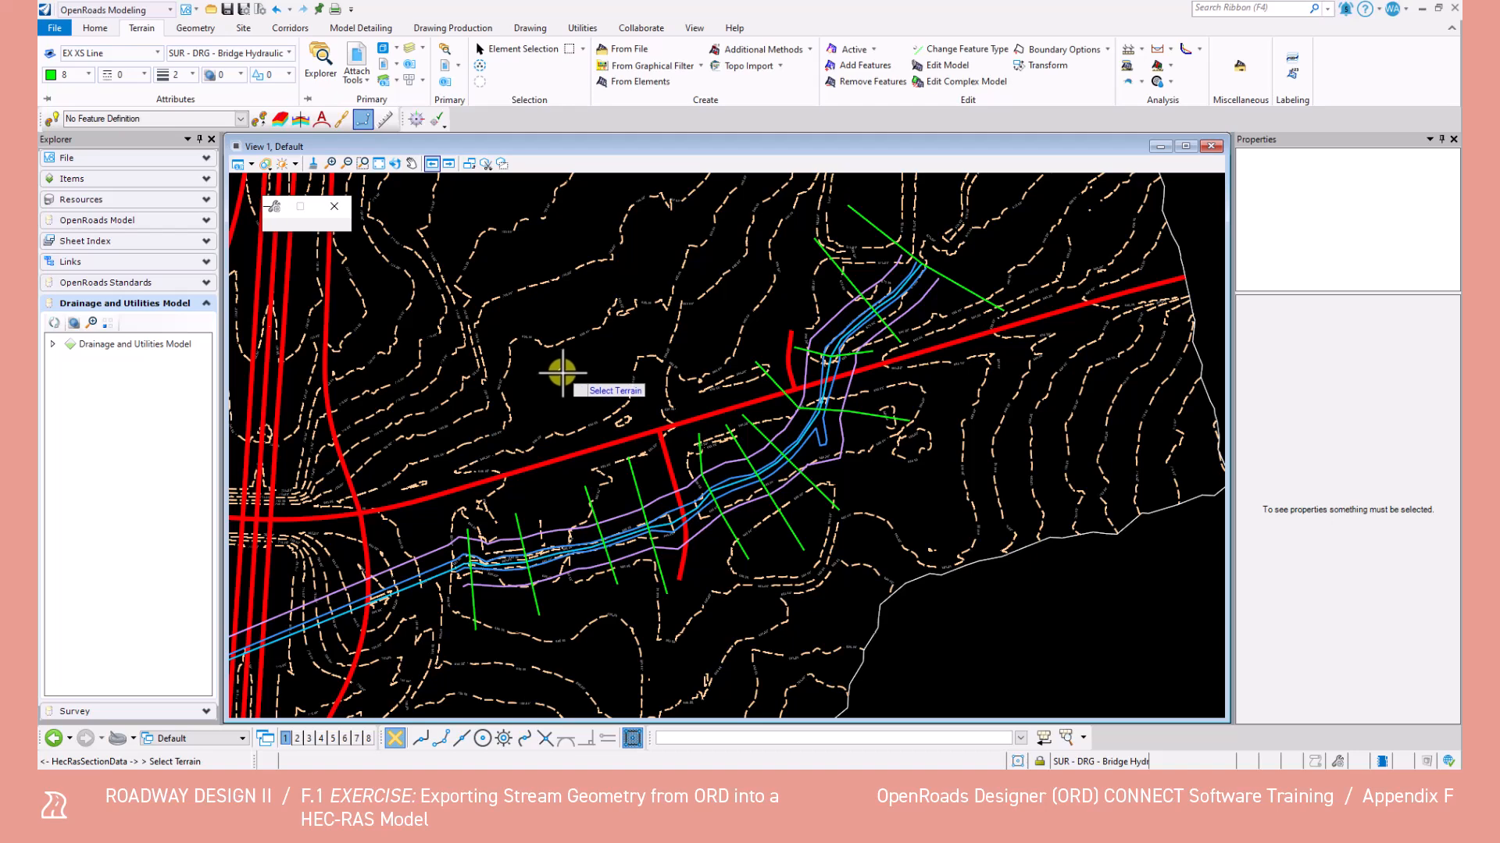
Step: Select the terrain for the HEC-RAS data by its outer boundary
{"action": "scroll", "coordinate": [567, 389], "scroll_direction": "down", "scroll_amount": 4}
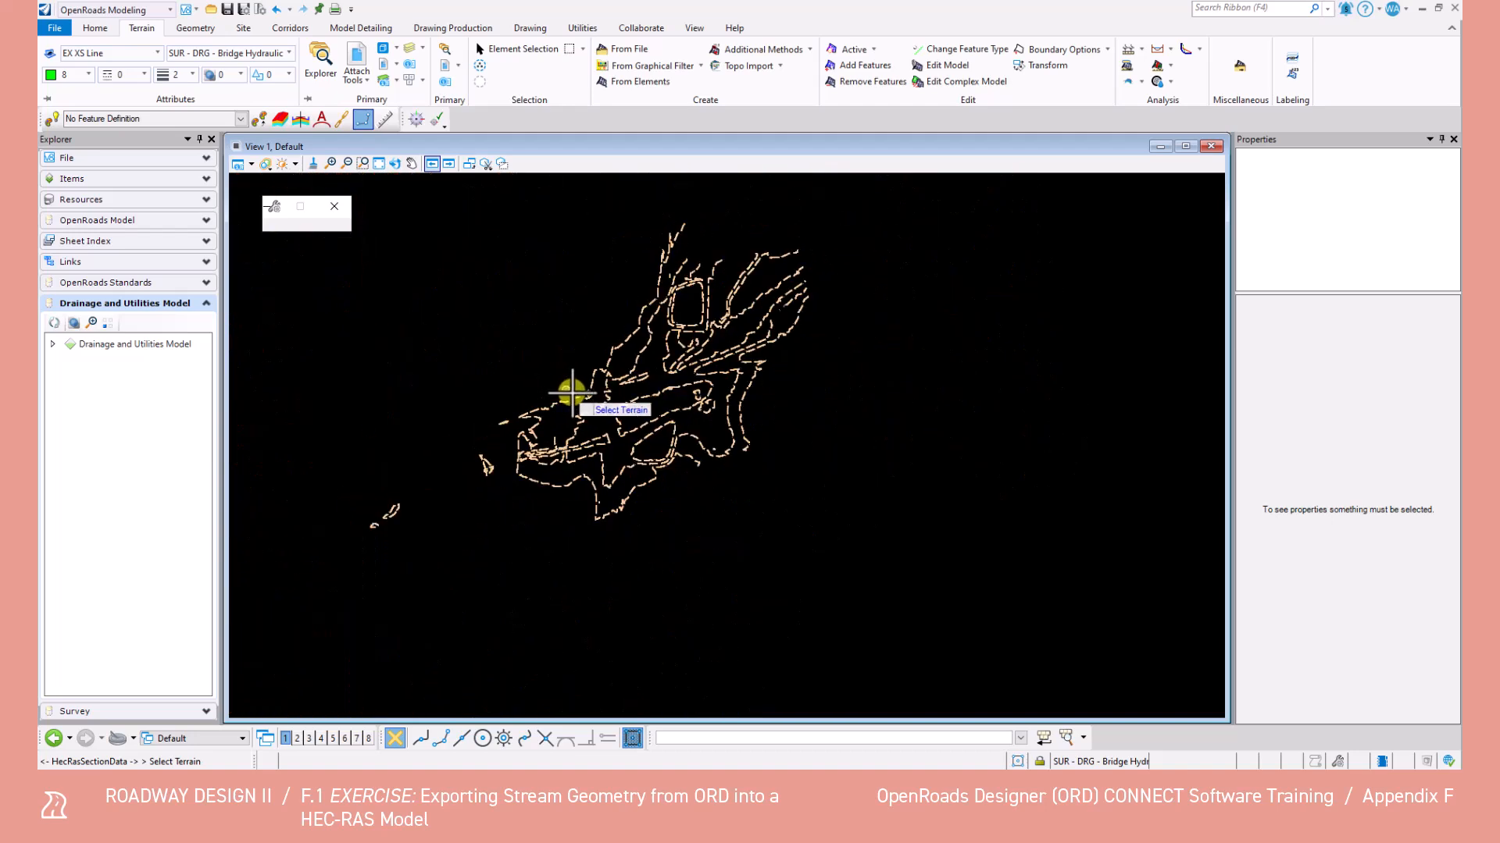
{"action": "scroll", "coordinate": [572, 390], "scroll_direction": "up", "scroll_amount": 3}
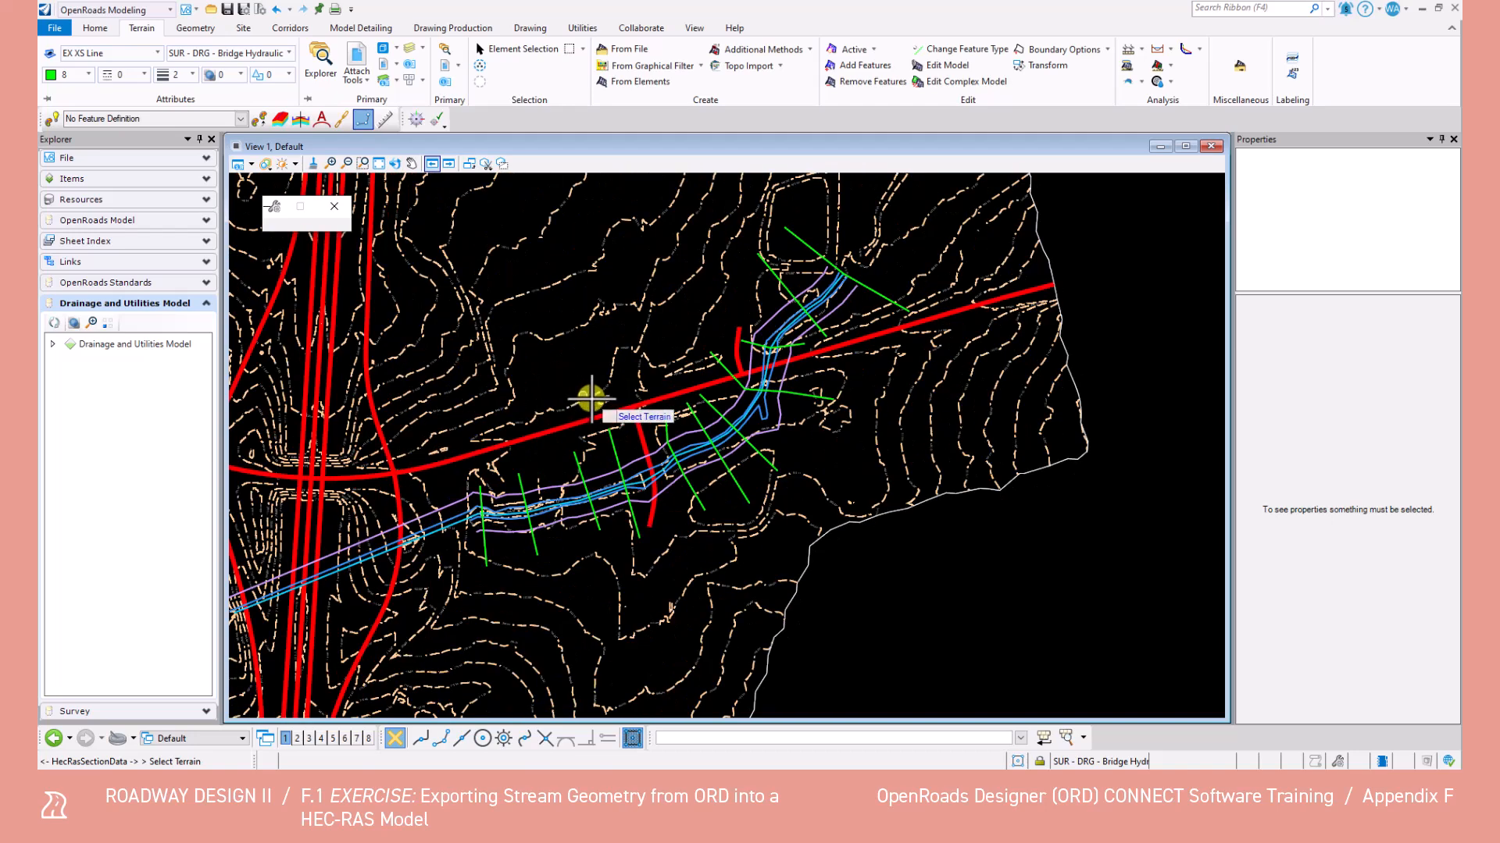
{"action": "left_click", "coordinate": [834, 531]}
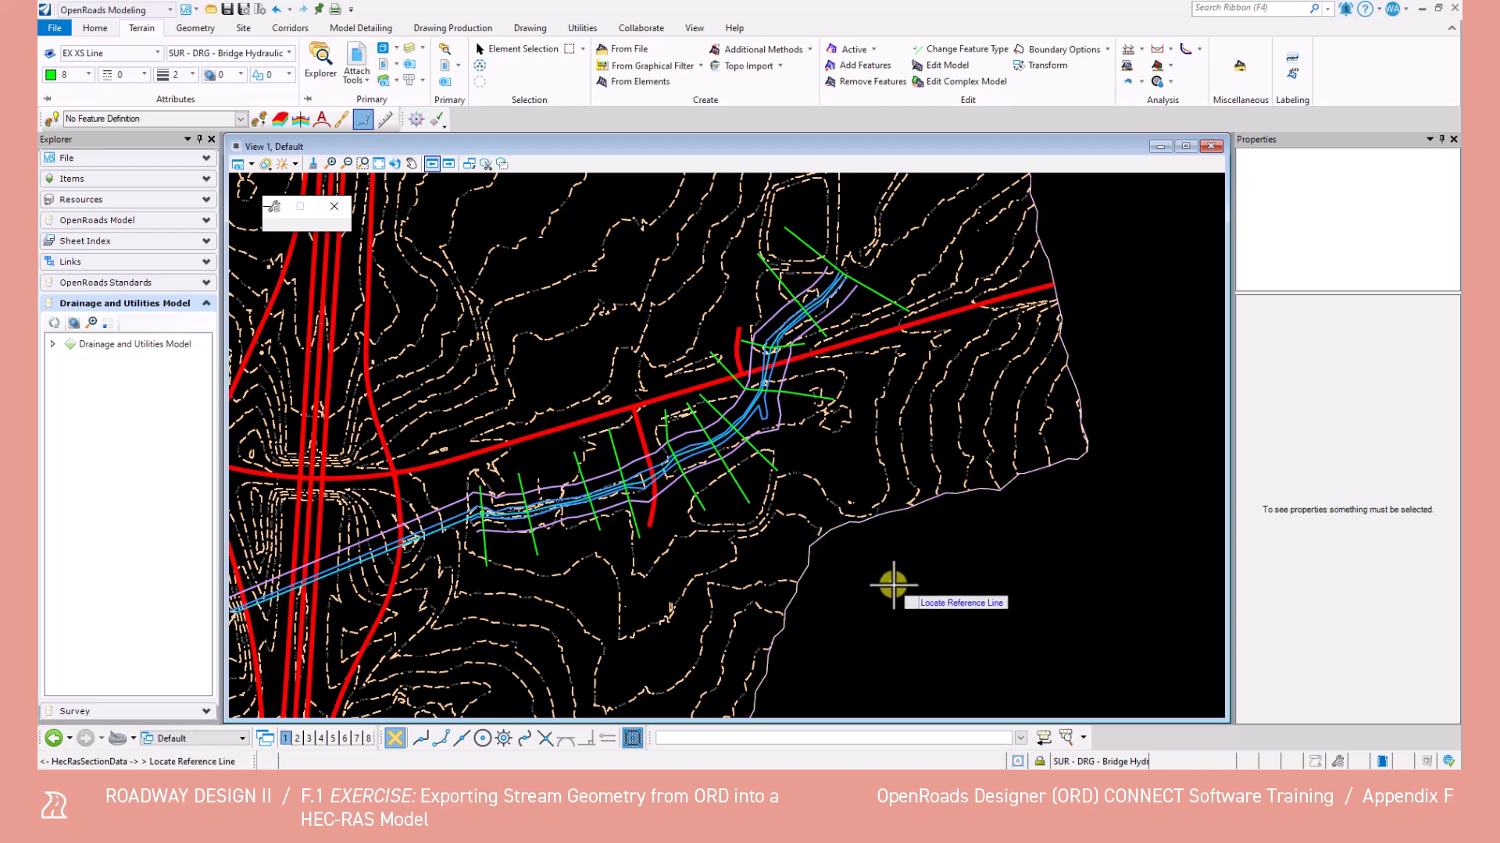
Step: Assign the stream centerline as reference line, the top bank lines as left and right banks, and the outer offset lines as bank overs
{"action": "scroll", "coordinate": [726, 429], "scroll_direction": "up", "scroll_amount": 1}
{"action": "scroll", "coordinate": [727, 429], "scroll_direction": "up", "scroll_amount": 3}
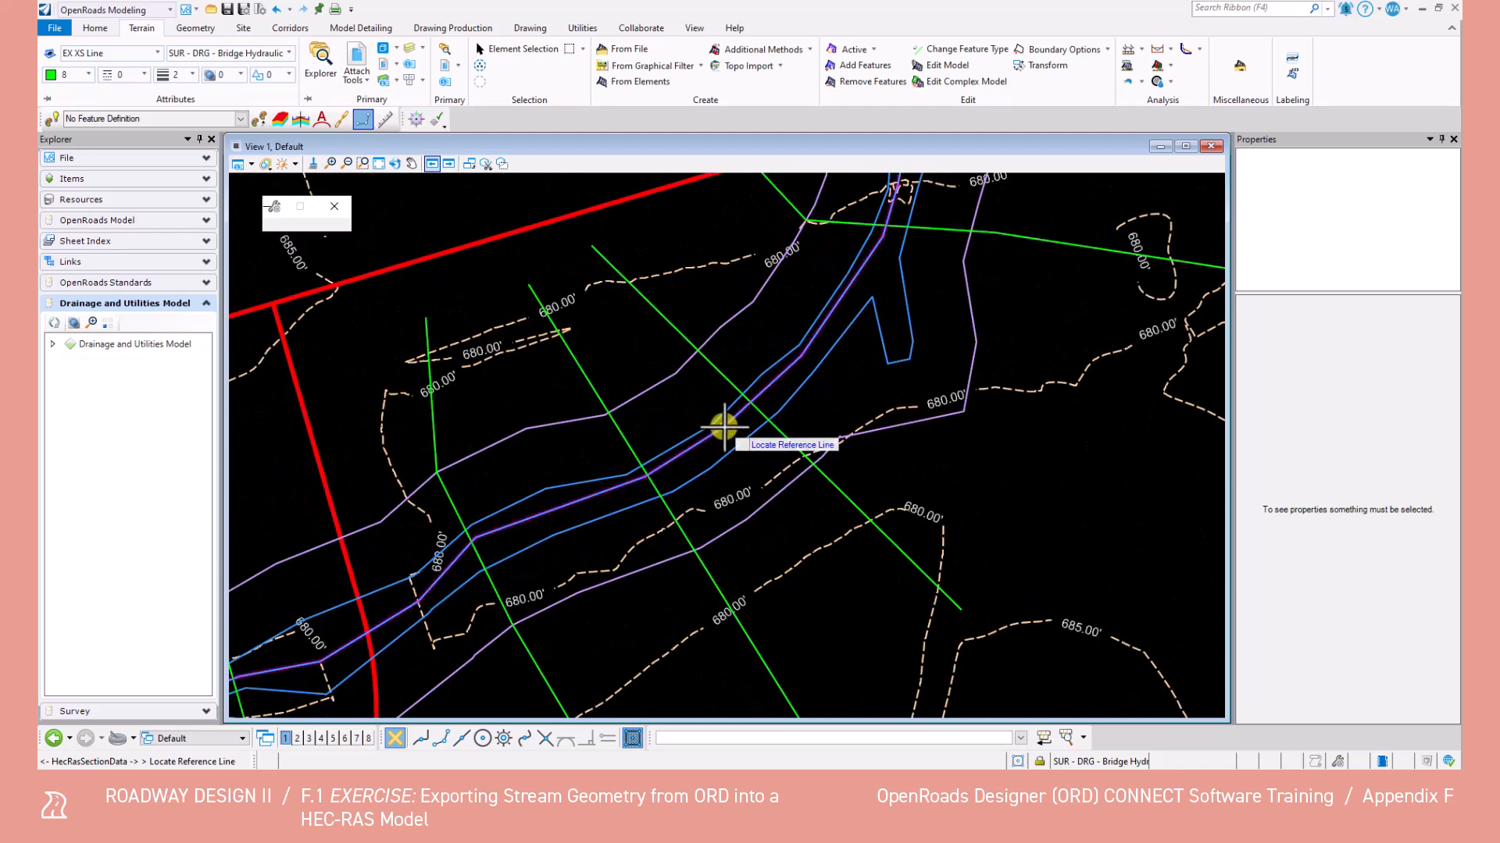
{"action": "left_click", "coordinate": [724, 427]}
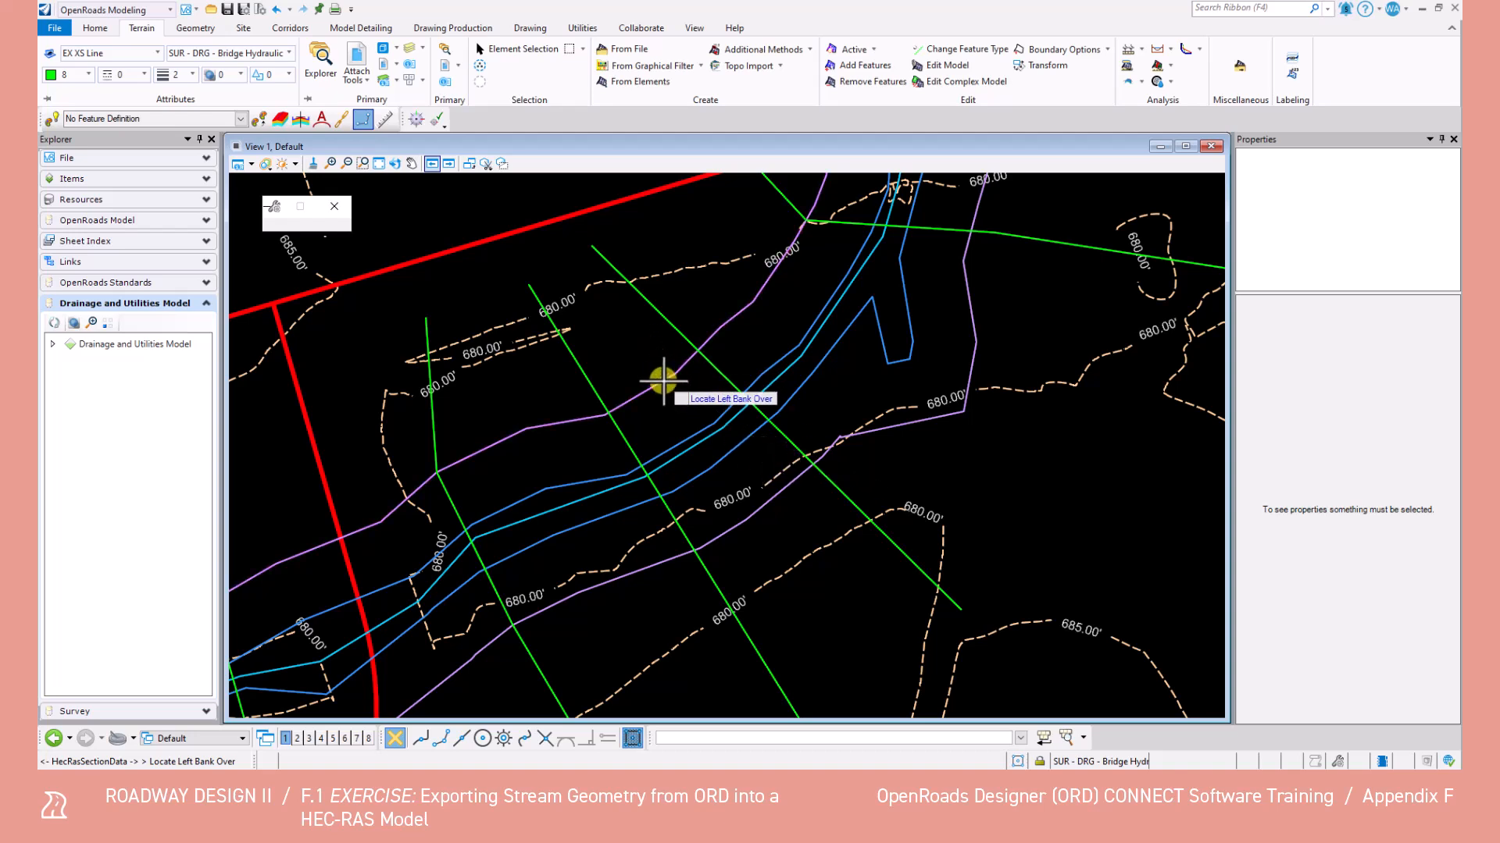
{"action": "left_click", "coordinate": [663, 382]}
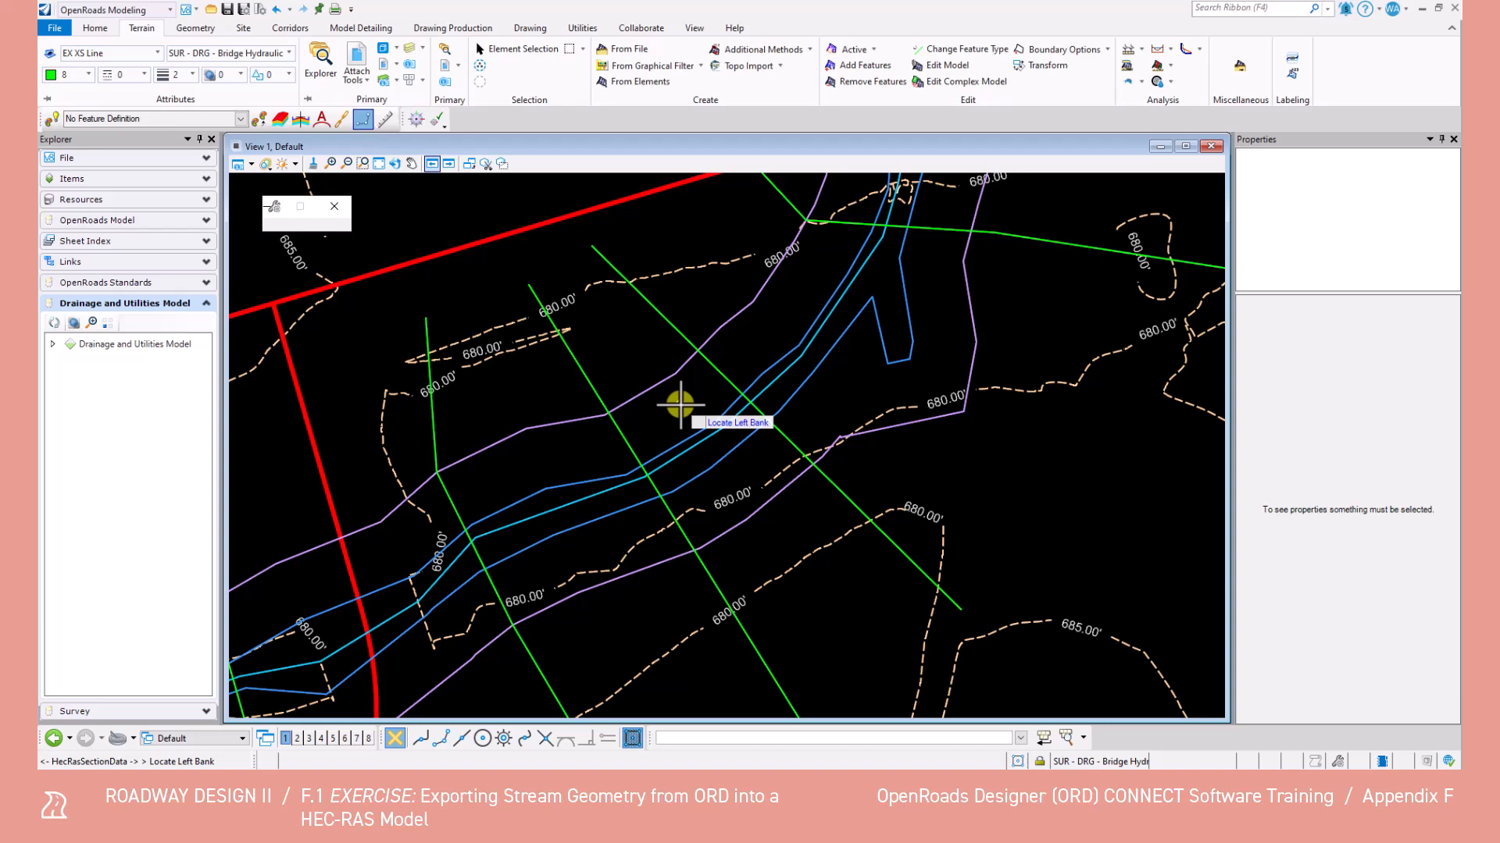
{"action": "left_click", "coordinate": [692, 432]}
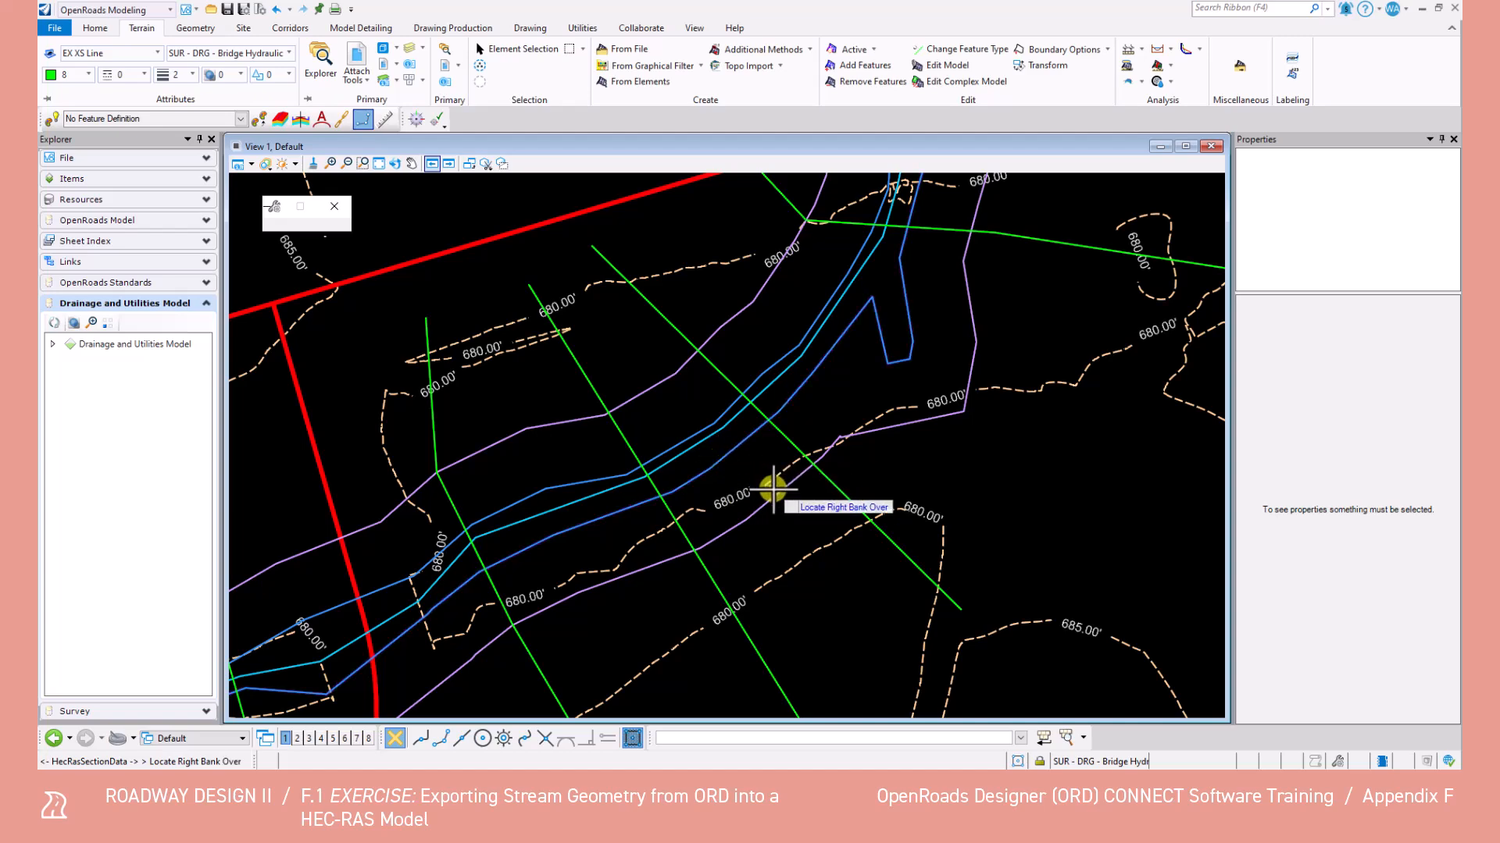
{"action": "left_click", "coordinate": [800, 496]}
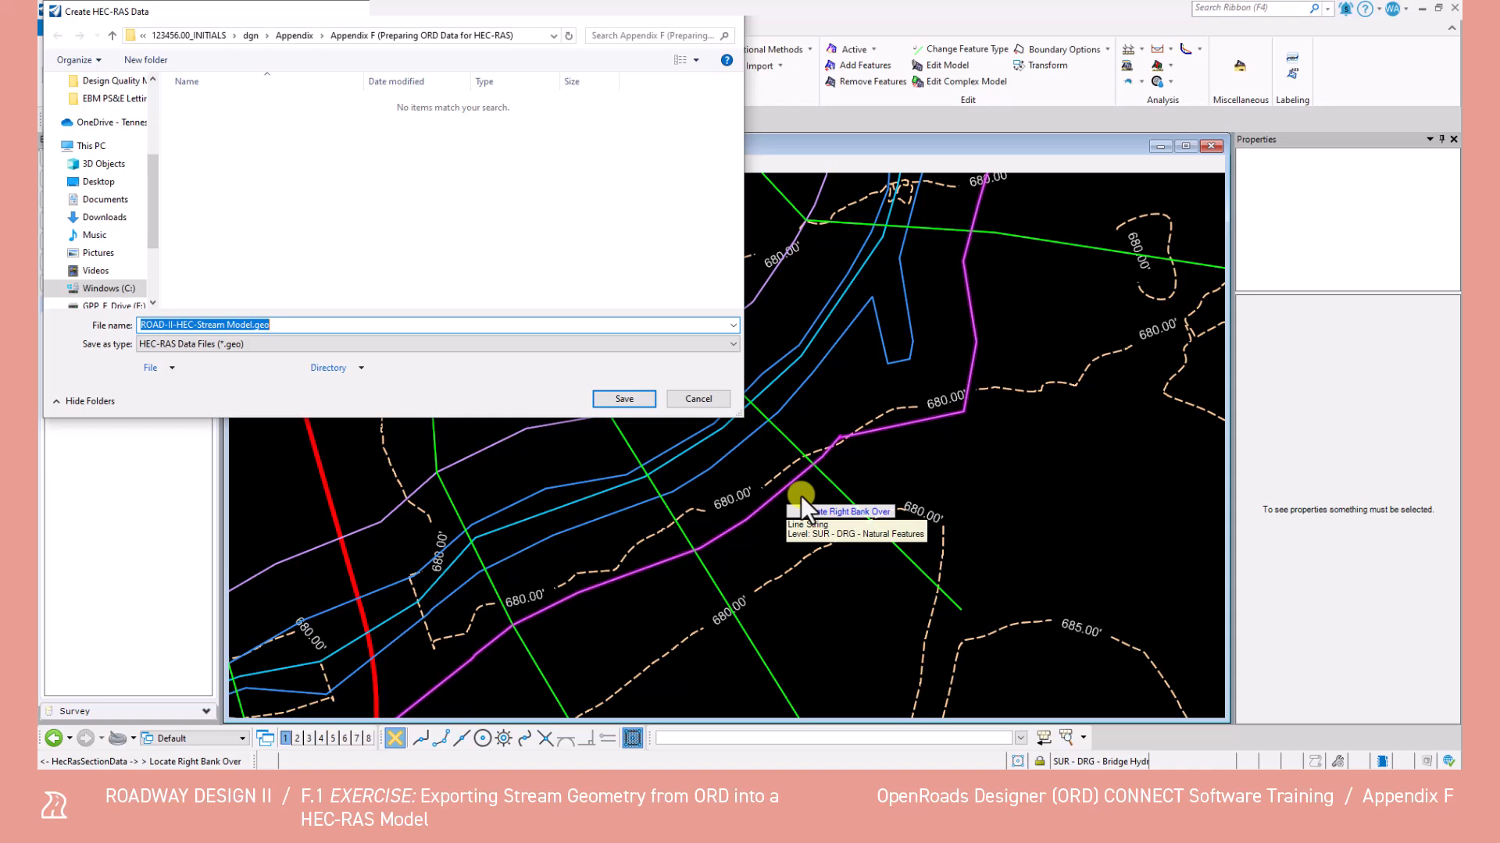
Step: Save the HEC-RAS data as ROAD-II-HEC-Stream Model2.geo in the HEC-RAS folder under Documents
{"action": "left_click", "coordinate": [103, 199]}
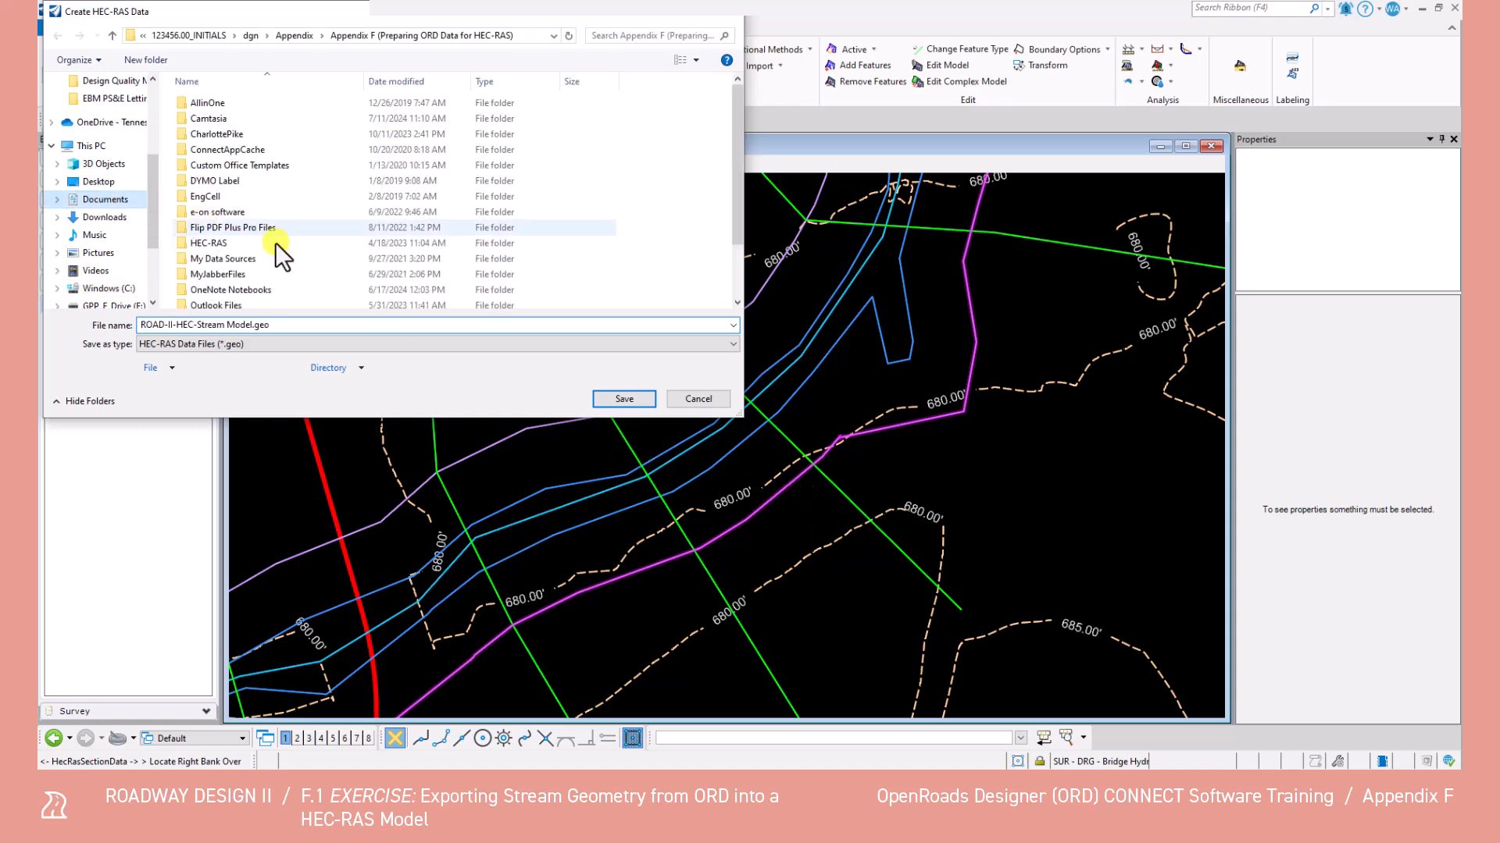
{"action": "left_click", "coordinate": [148, 61]}
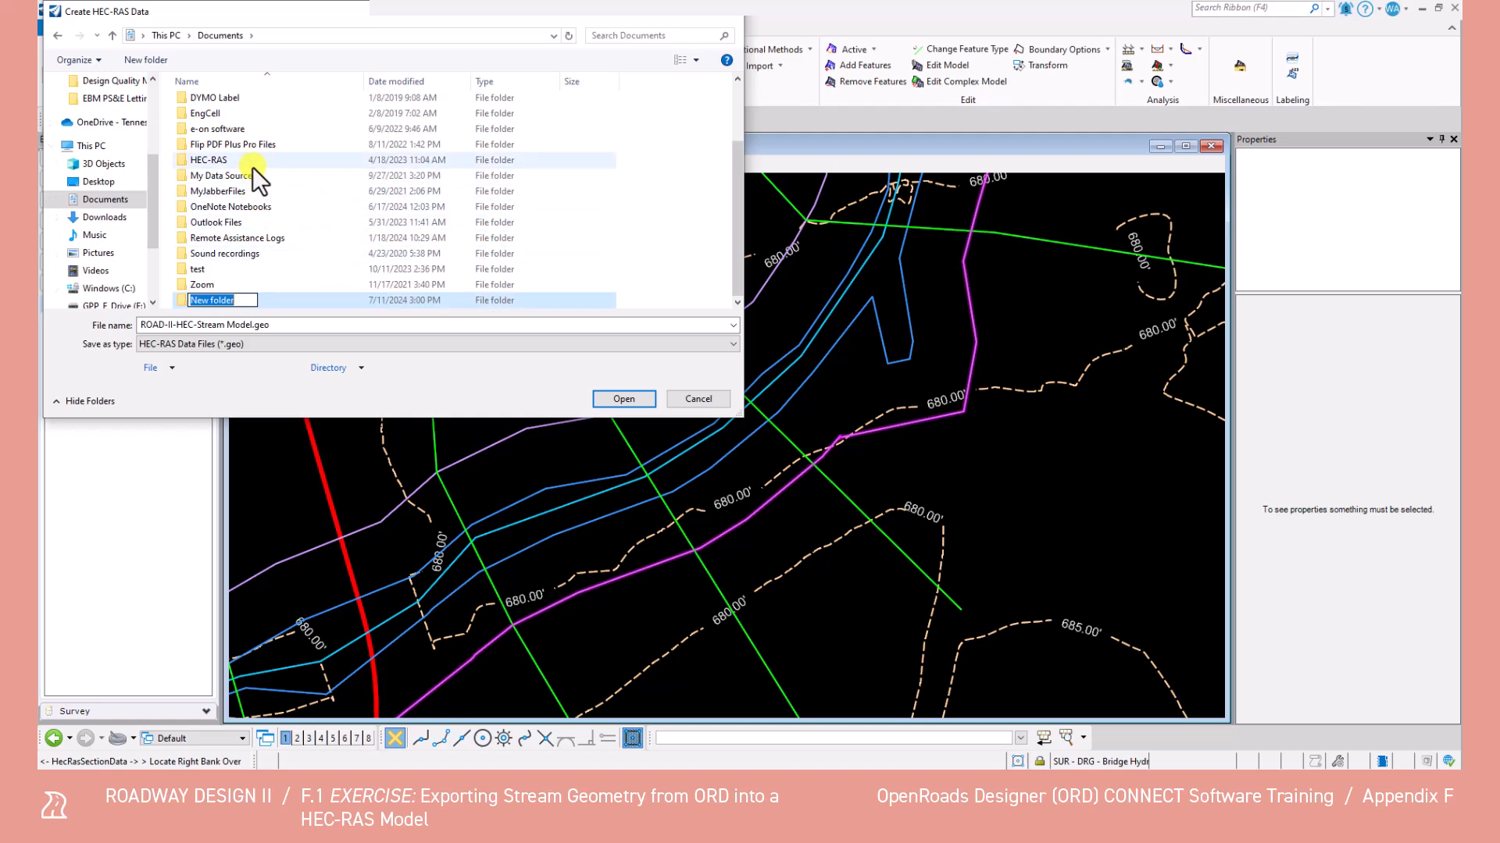
{"action": "left_click", "coordinate": [251, 164]}
{"action": "double_click", "coordinate": [222, 163]}
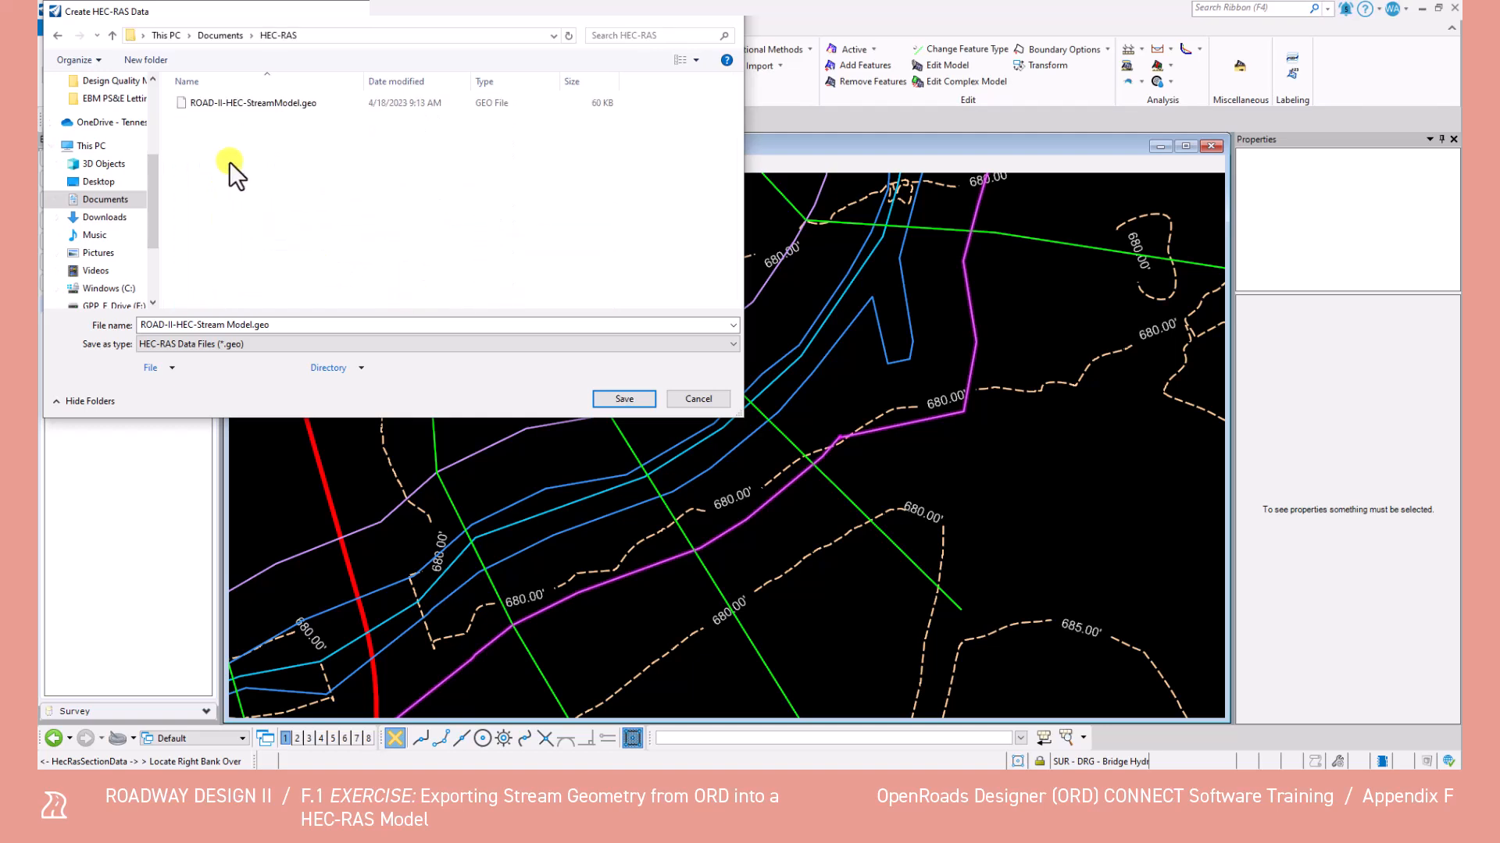
{"action": "triple_click", "coordinate": [270, 327]}
{"action": "left_click", "coordinate": [286, 326]}
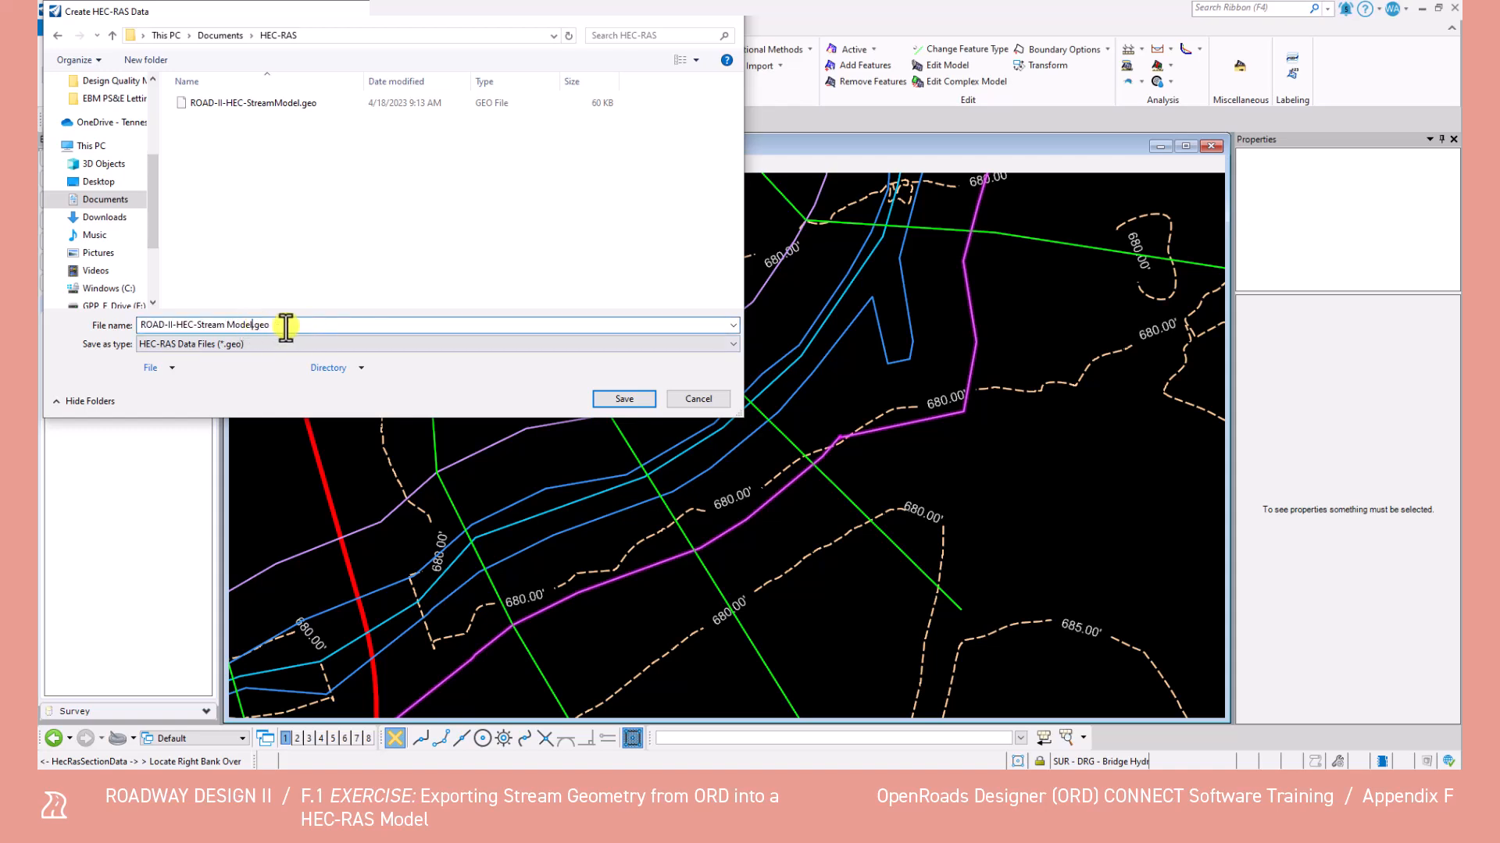
{"action": "type", "text": "2"}
{"action": "left_click", "coordinate": [623, 399]}
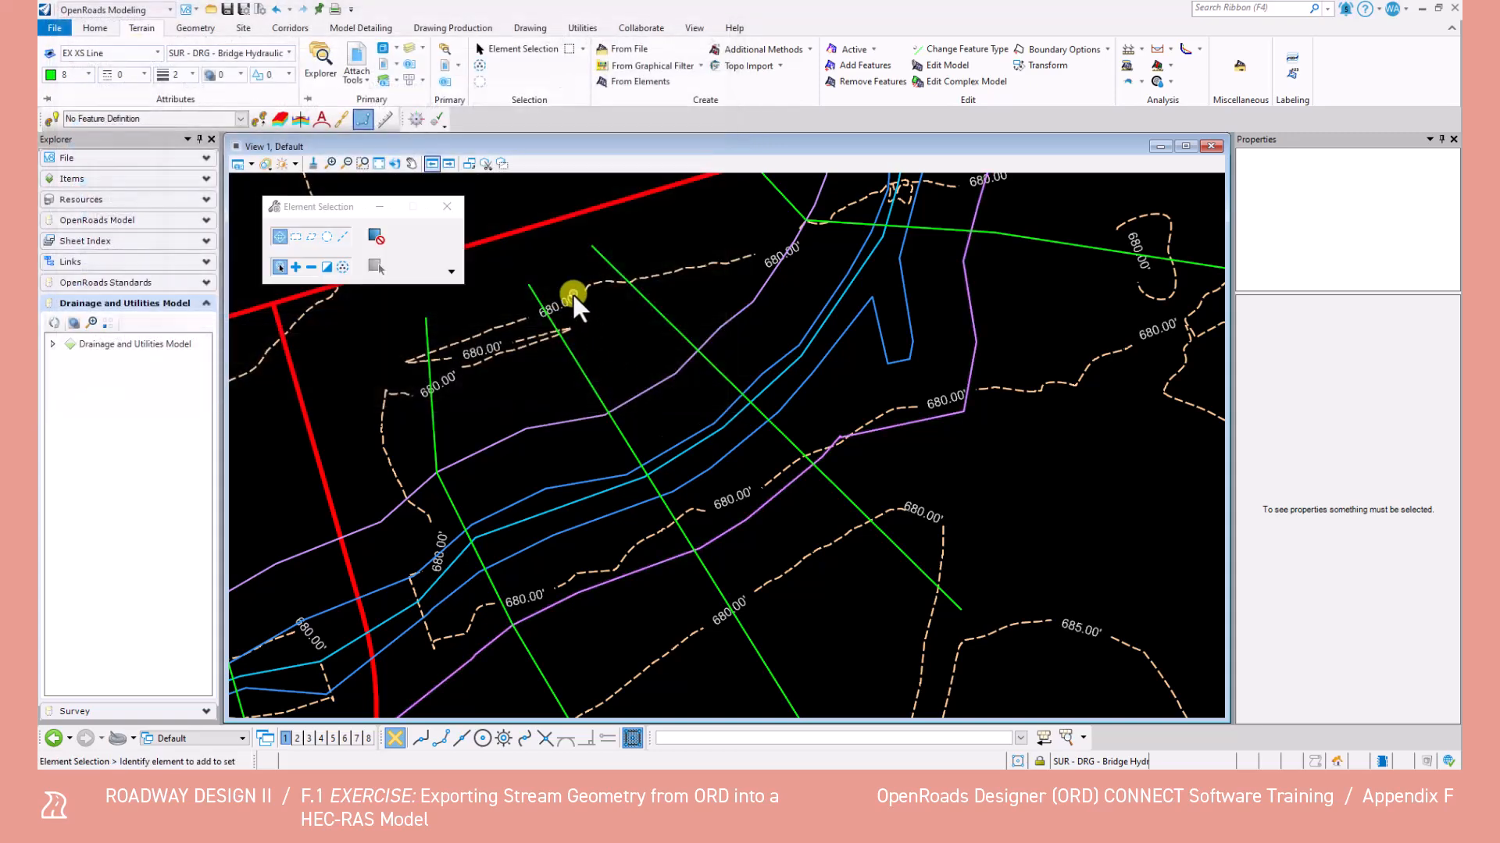